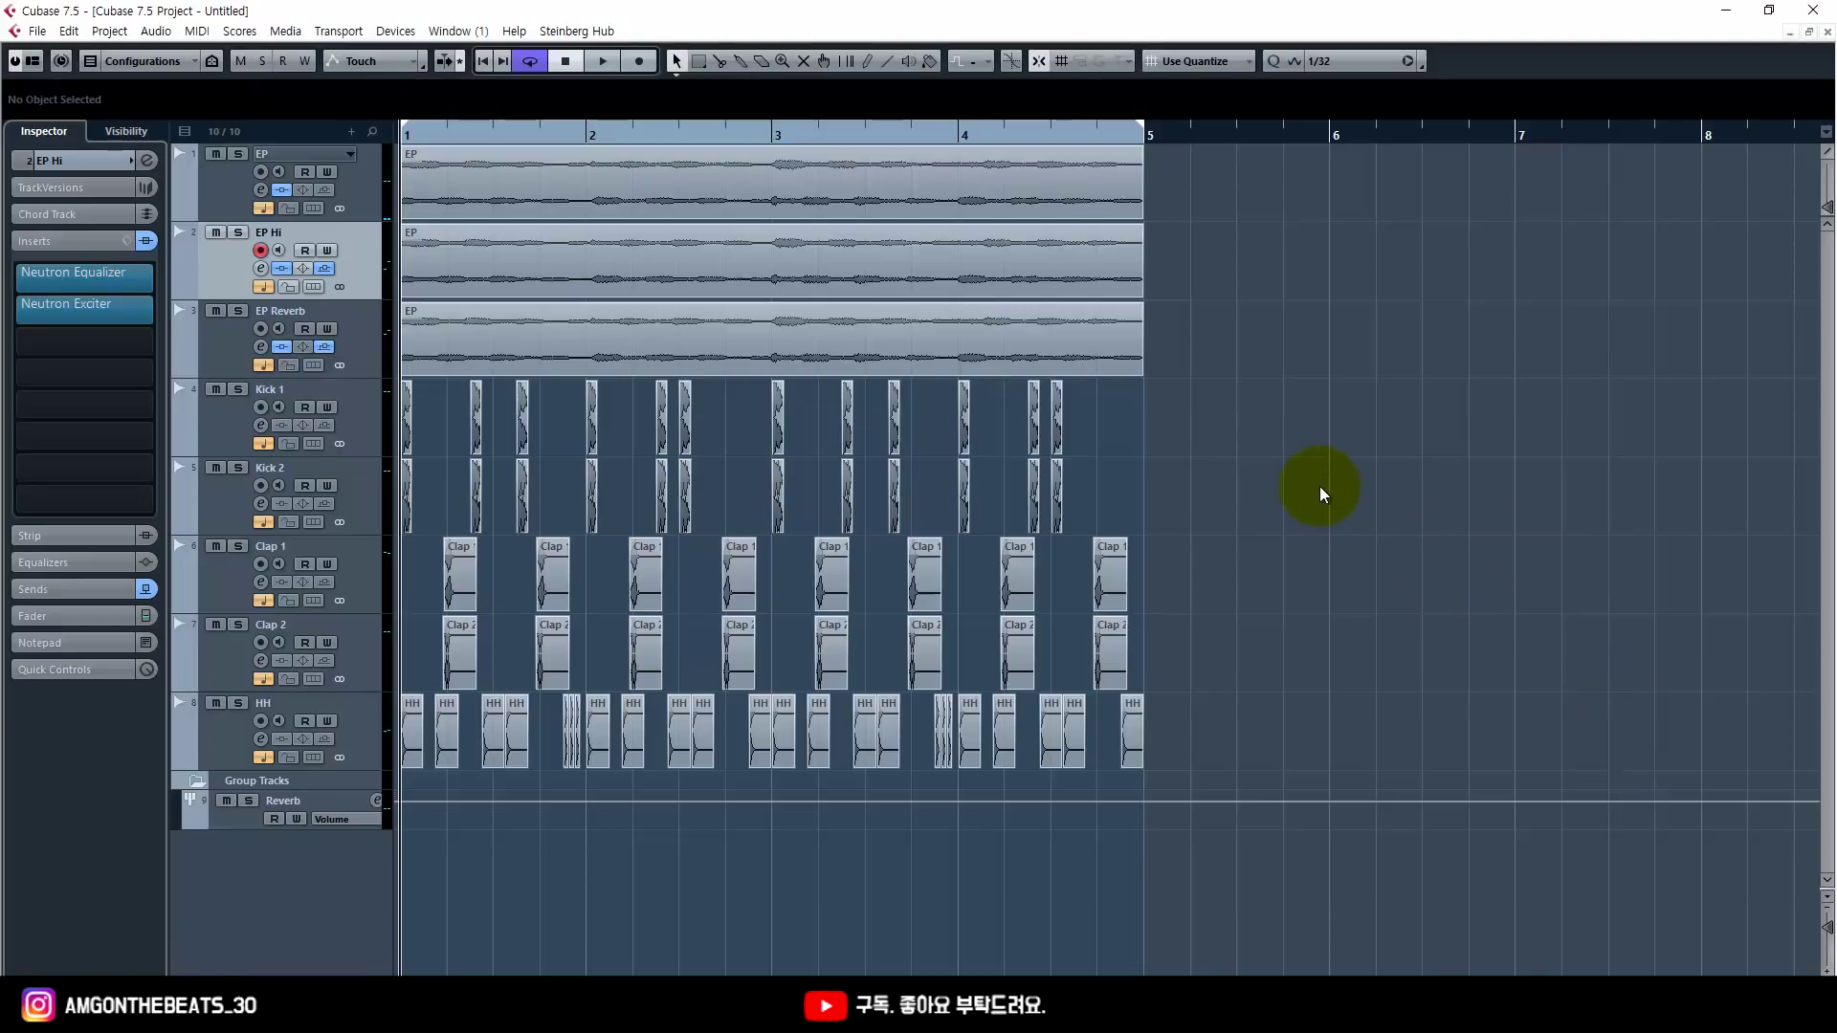
Step: Check the project tempo in the transport panel, then play back the full loop
{"action": "key", "text": "F2"}
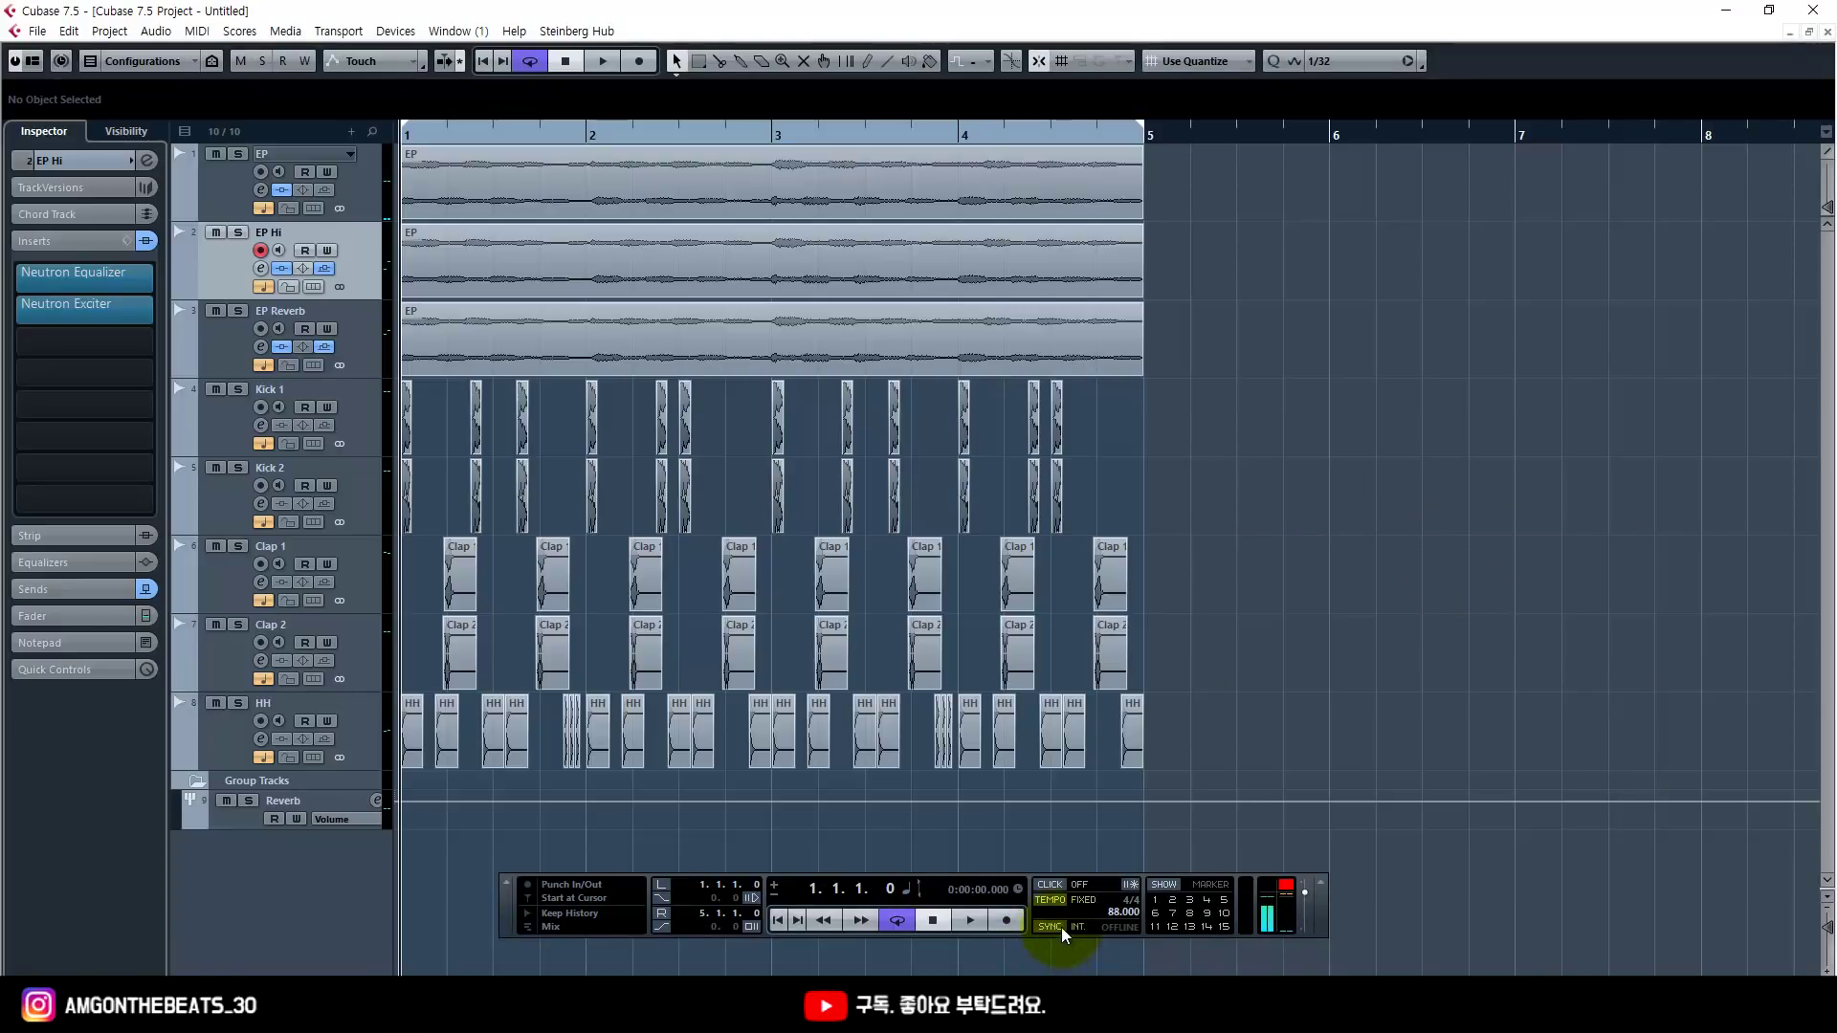
{"action": "key", "text": "F2"}
{"action": "key", "text": "space"}
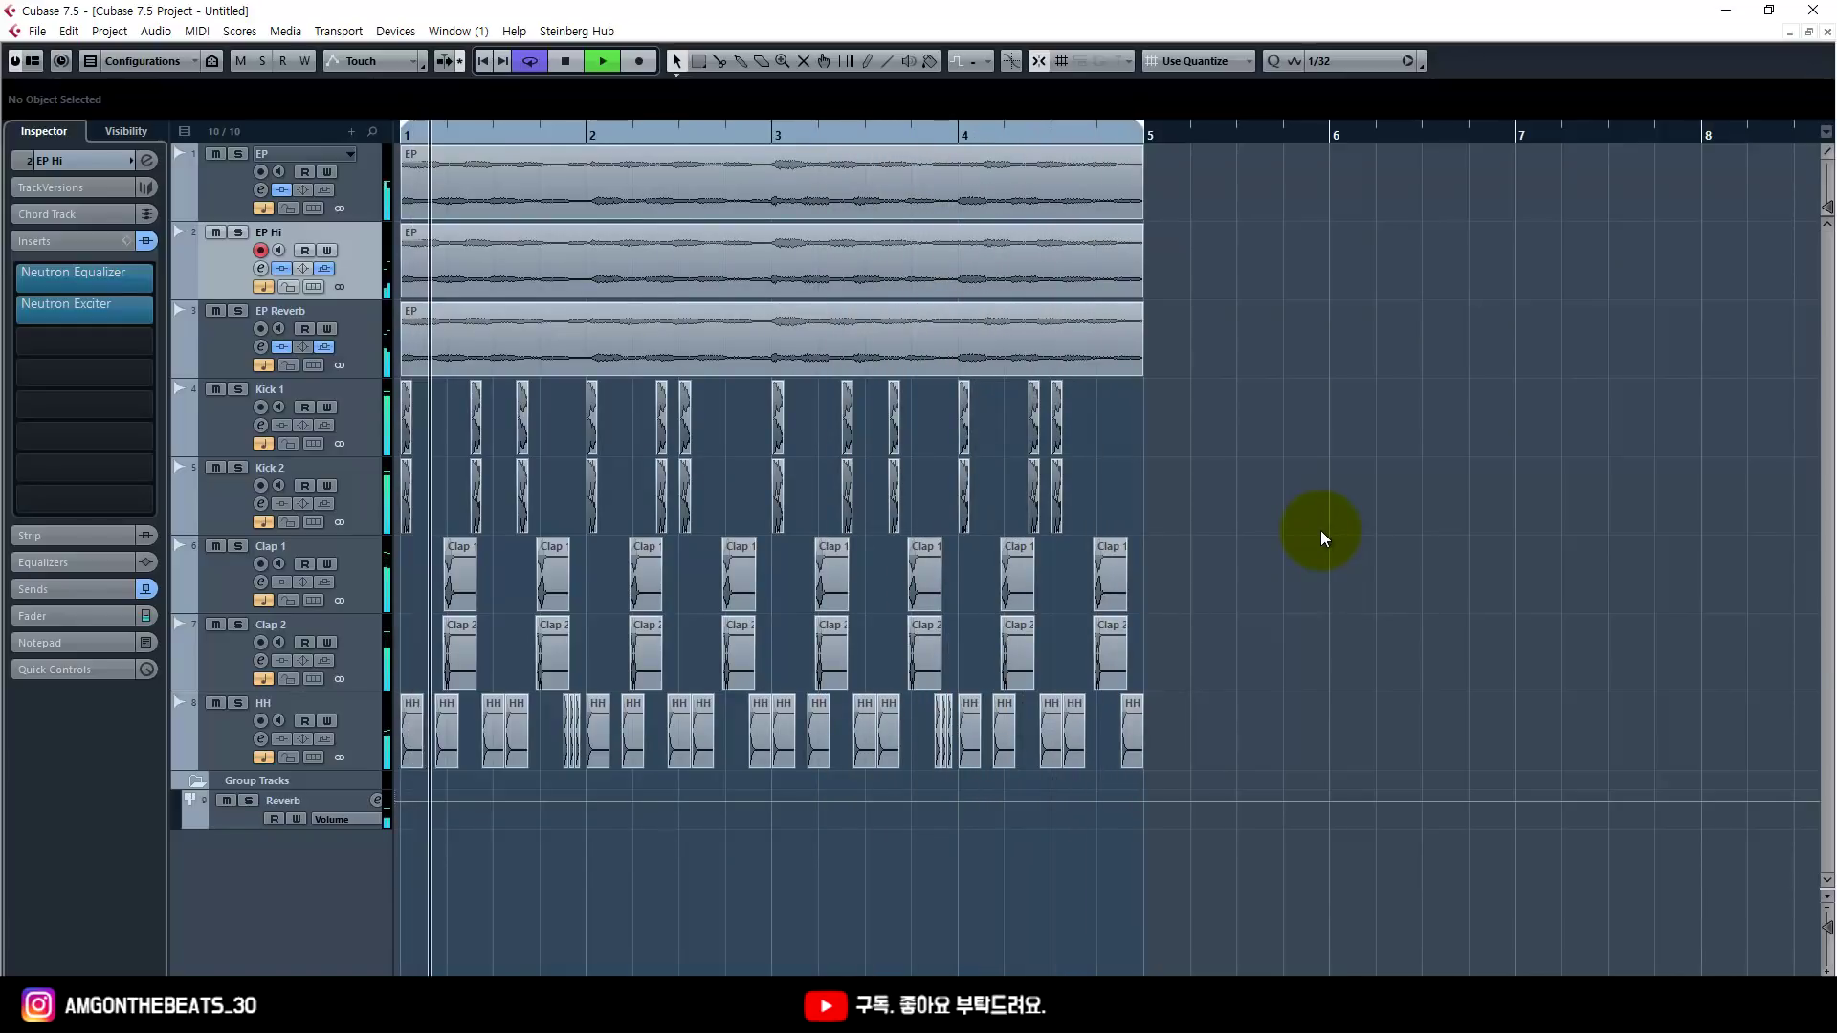
{"action": "key", "text": "space"}
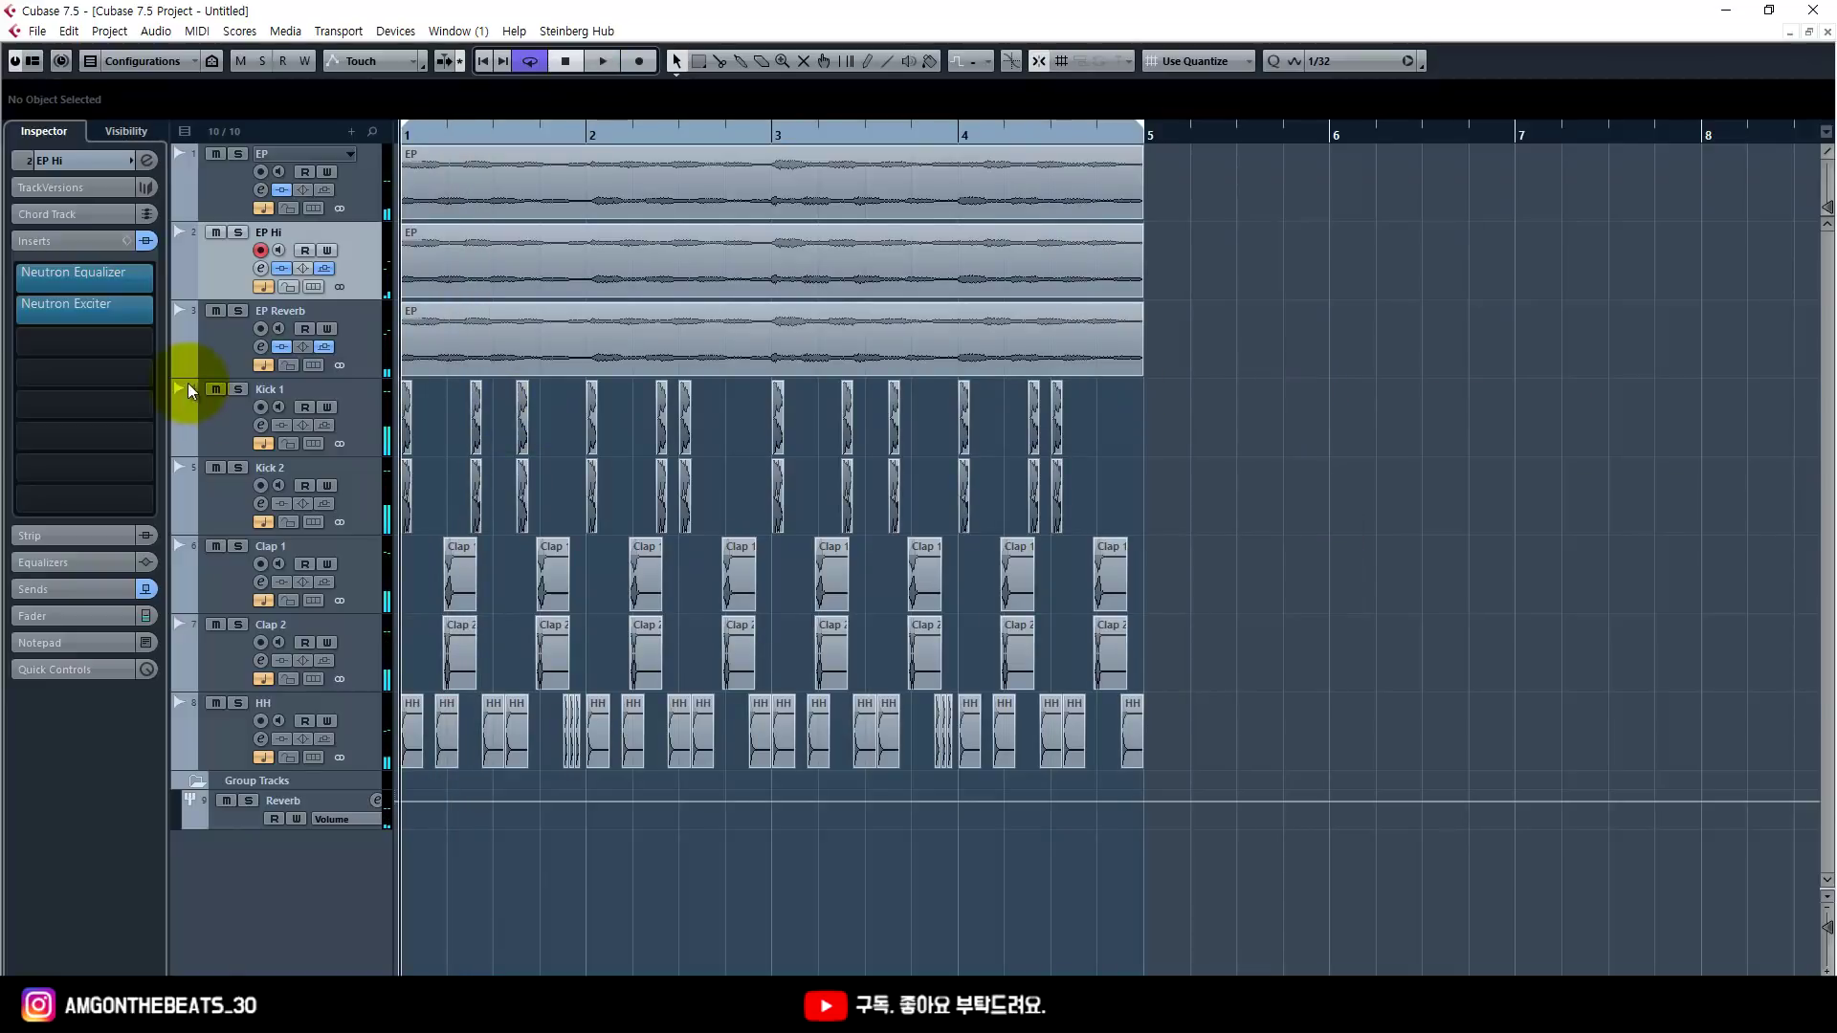
Step: Solo the EP, EP Hi and EP Reverb tracks together and increase their track height
{"action": "left_click", "coordinate": [208, 335]}
{"action": "left_click", "coordinate": [226, 201], "text": "shift"}
{"action": "left_click", "coordinate": [238, 232]}
{"action": "left_click_drag", "start_coordinate": [226, 223], "coordinate": [230, 269]}
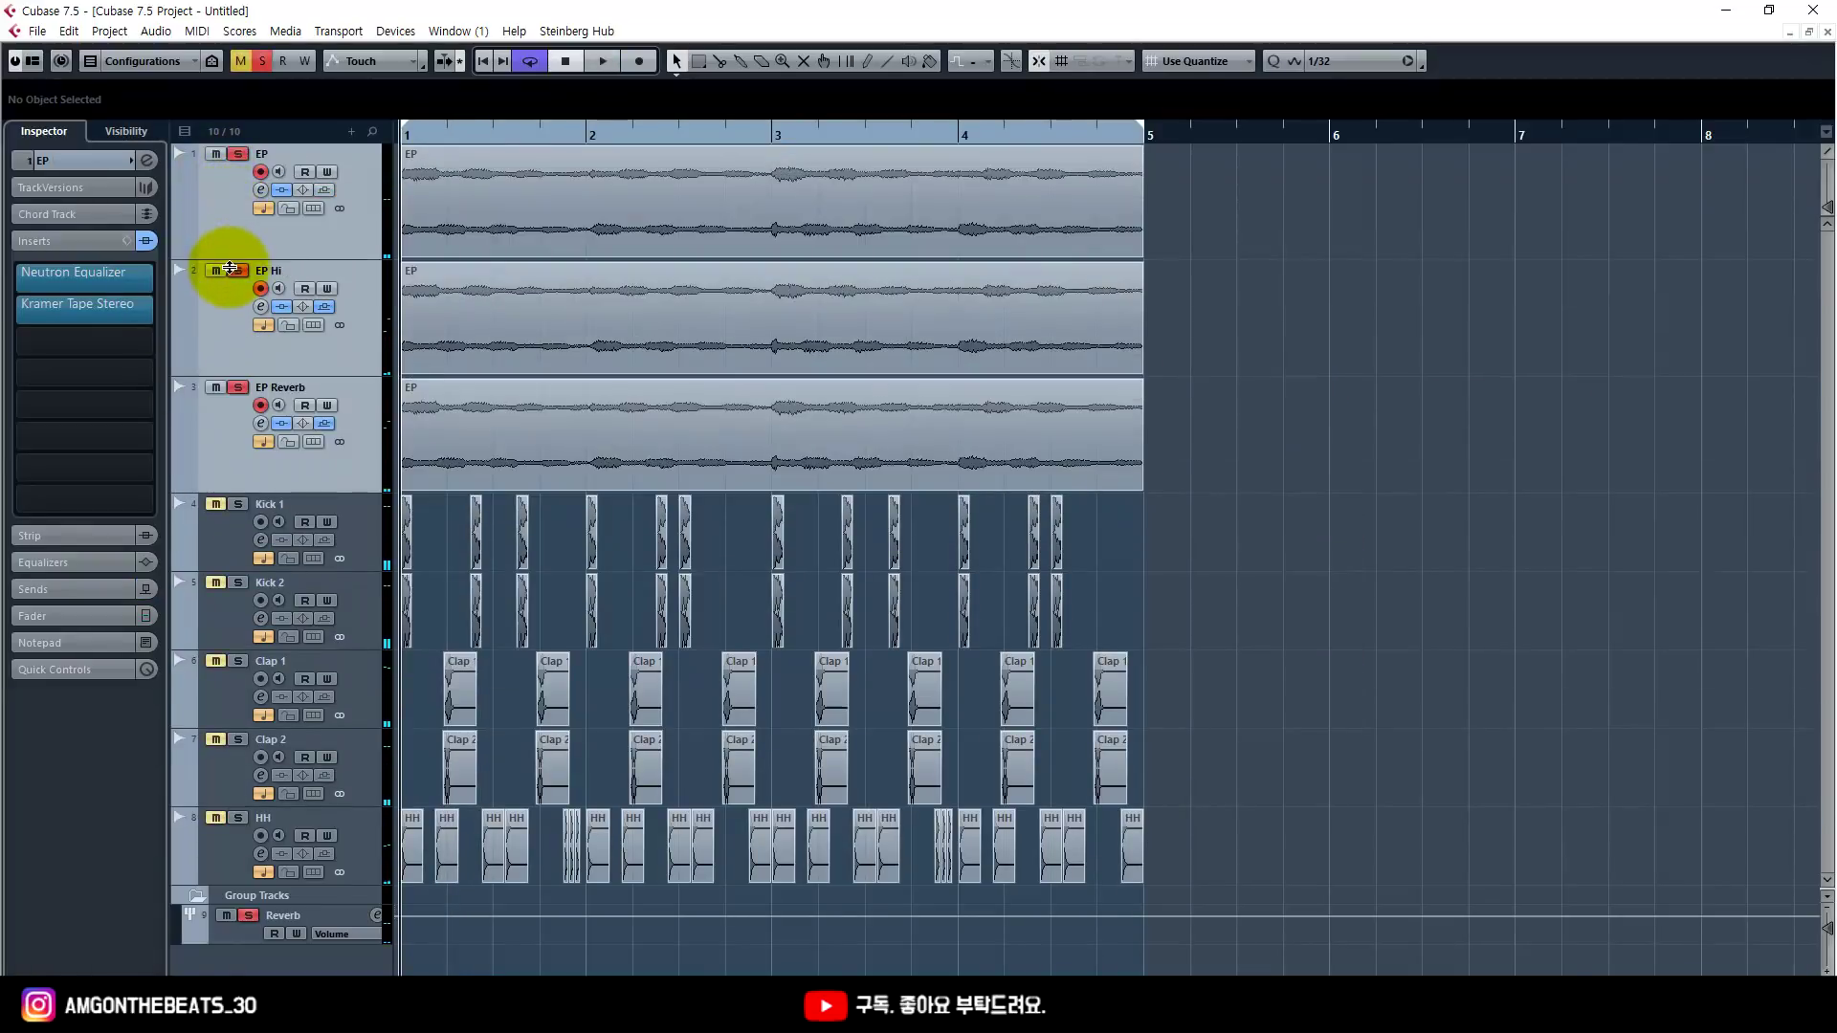
Step: Reduce the track height of the drum tracks from Kick 1 through HH
{"action": "left_click", "coordinate": [180, 546]}
{"action": "left_click", "coordinate": [243, 821], "text": "shift"}
{"action": "left_click_drag", "start_coordinate": [223, 571], "coordinate": [225, 513]}
{"action": "left_click", "coordinate": [226, 453]}
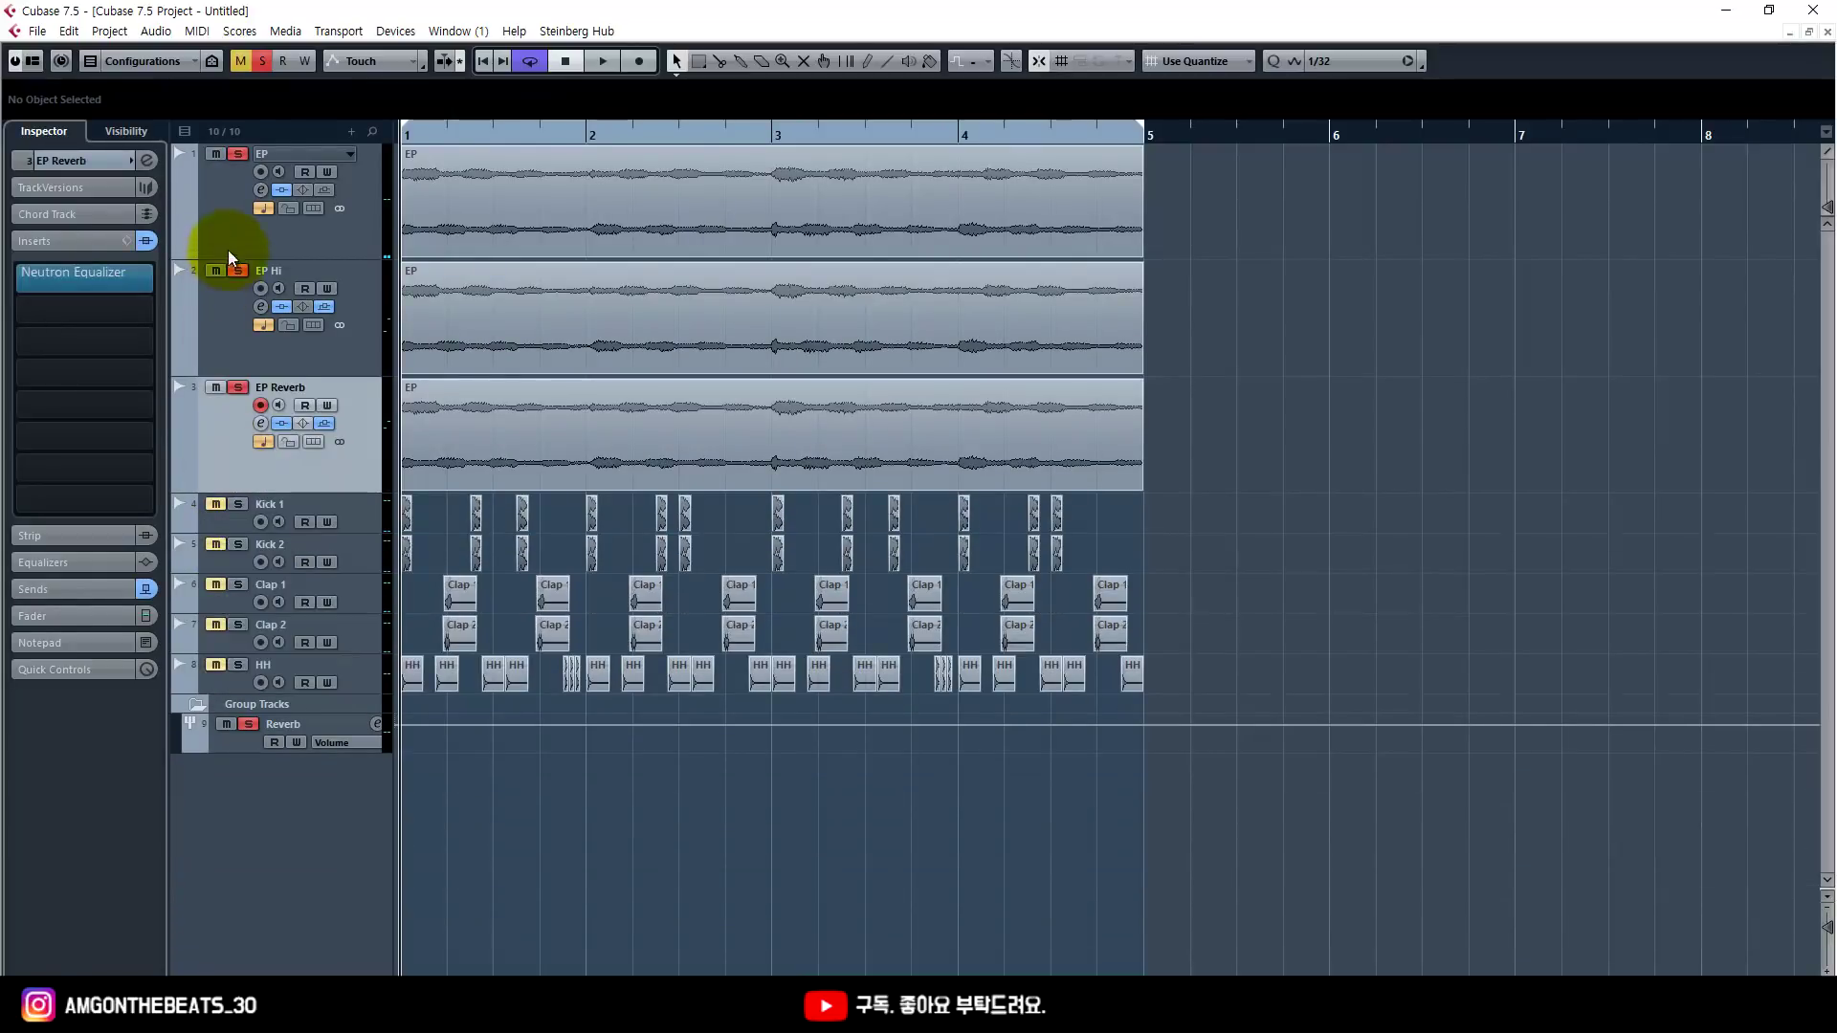
Step: Enlarge the three EP tracks further and zoom the timeline out to show about 16 bars
{"action": "left_click", "coordinate": [228, 258], "text": "shift"}
{"action": "key", "text": "g"}
{"action": "key", "text": "g"}
{"action": "key", "text": "g"}
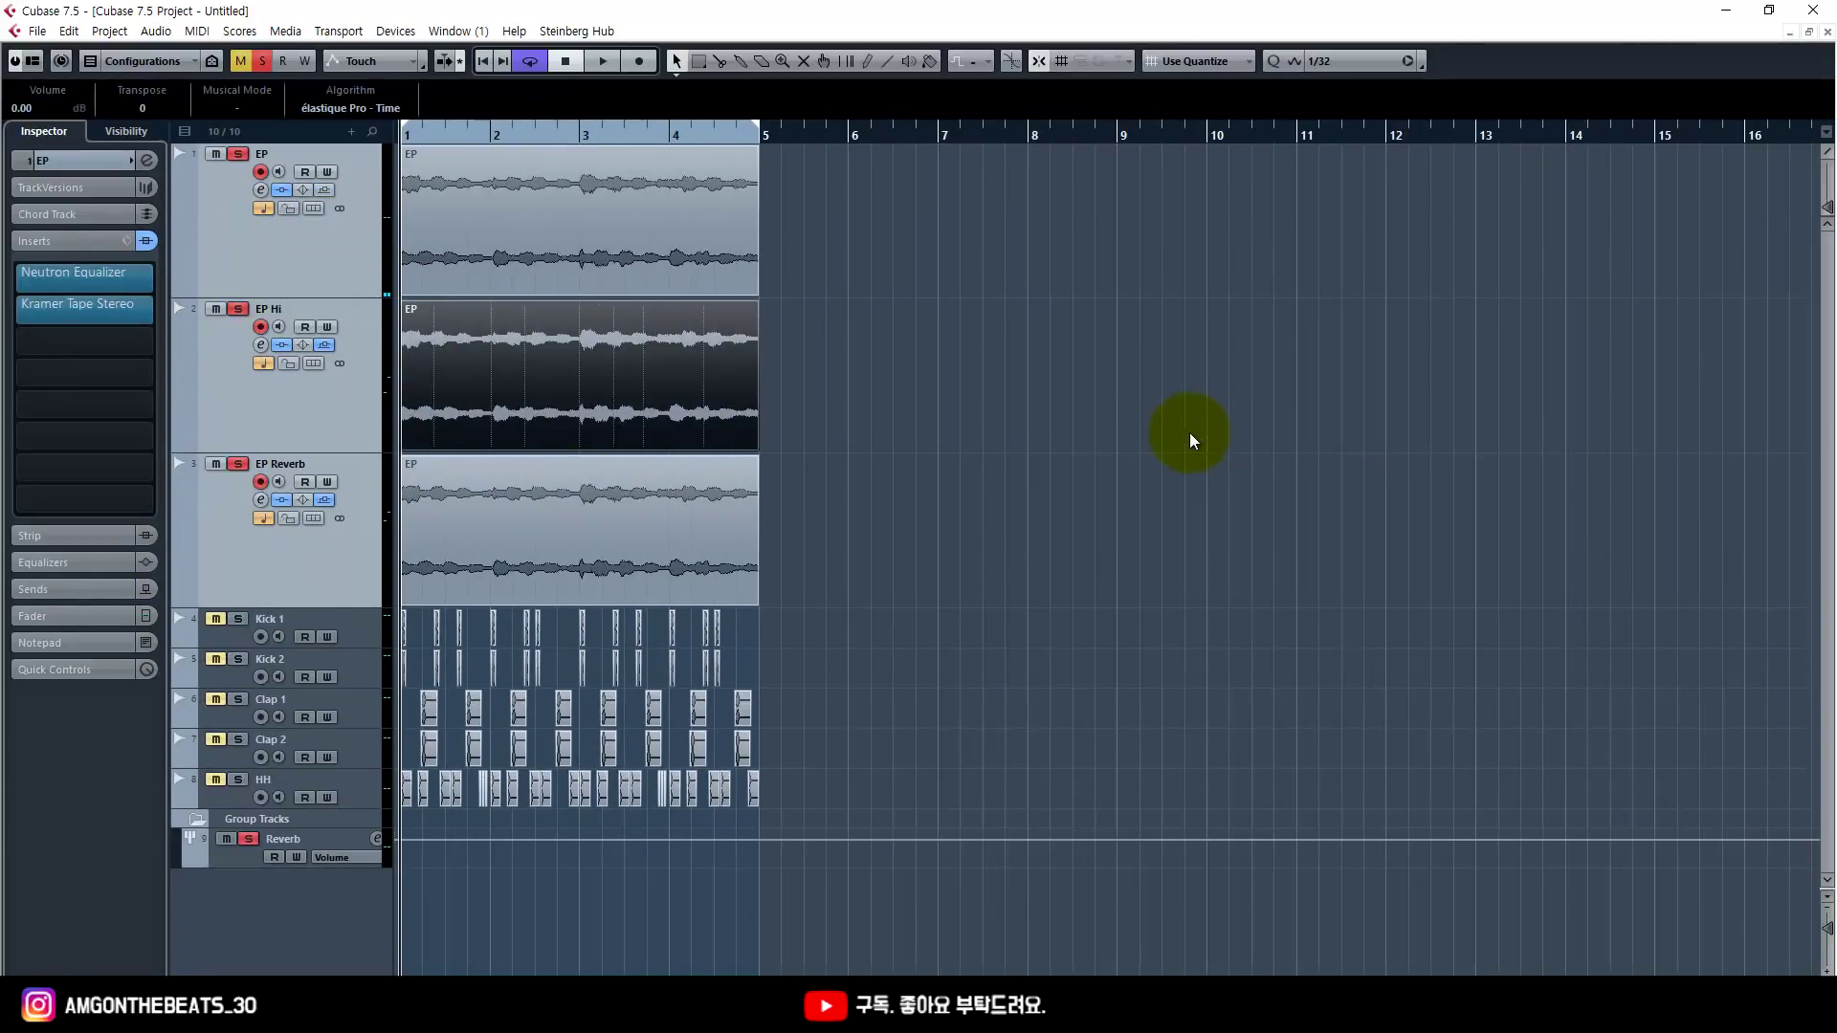
{"action": "left_click", "coordinate": [1116, 408]}
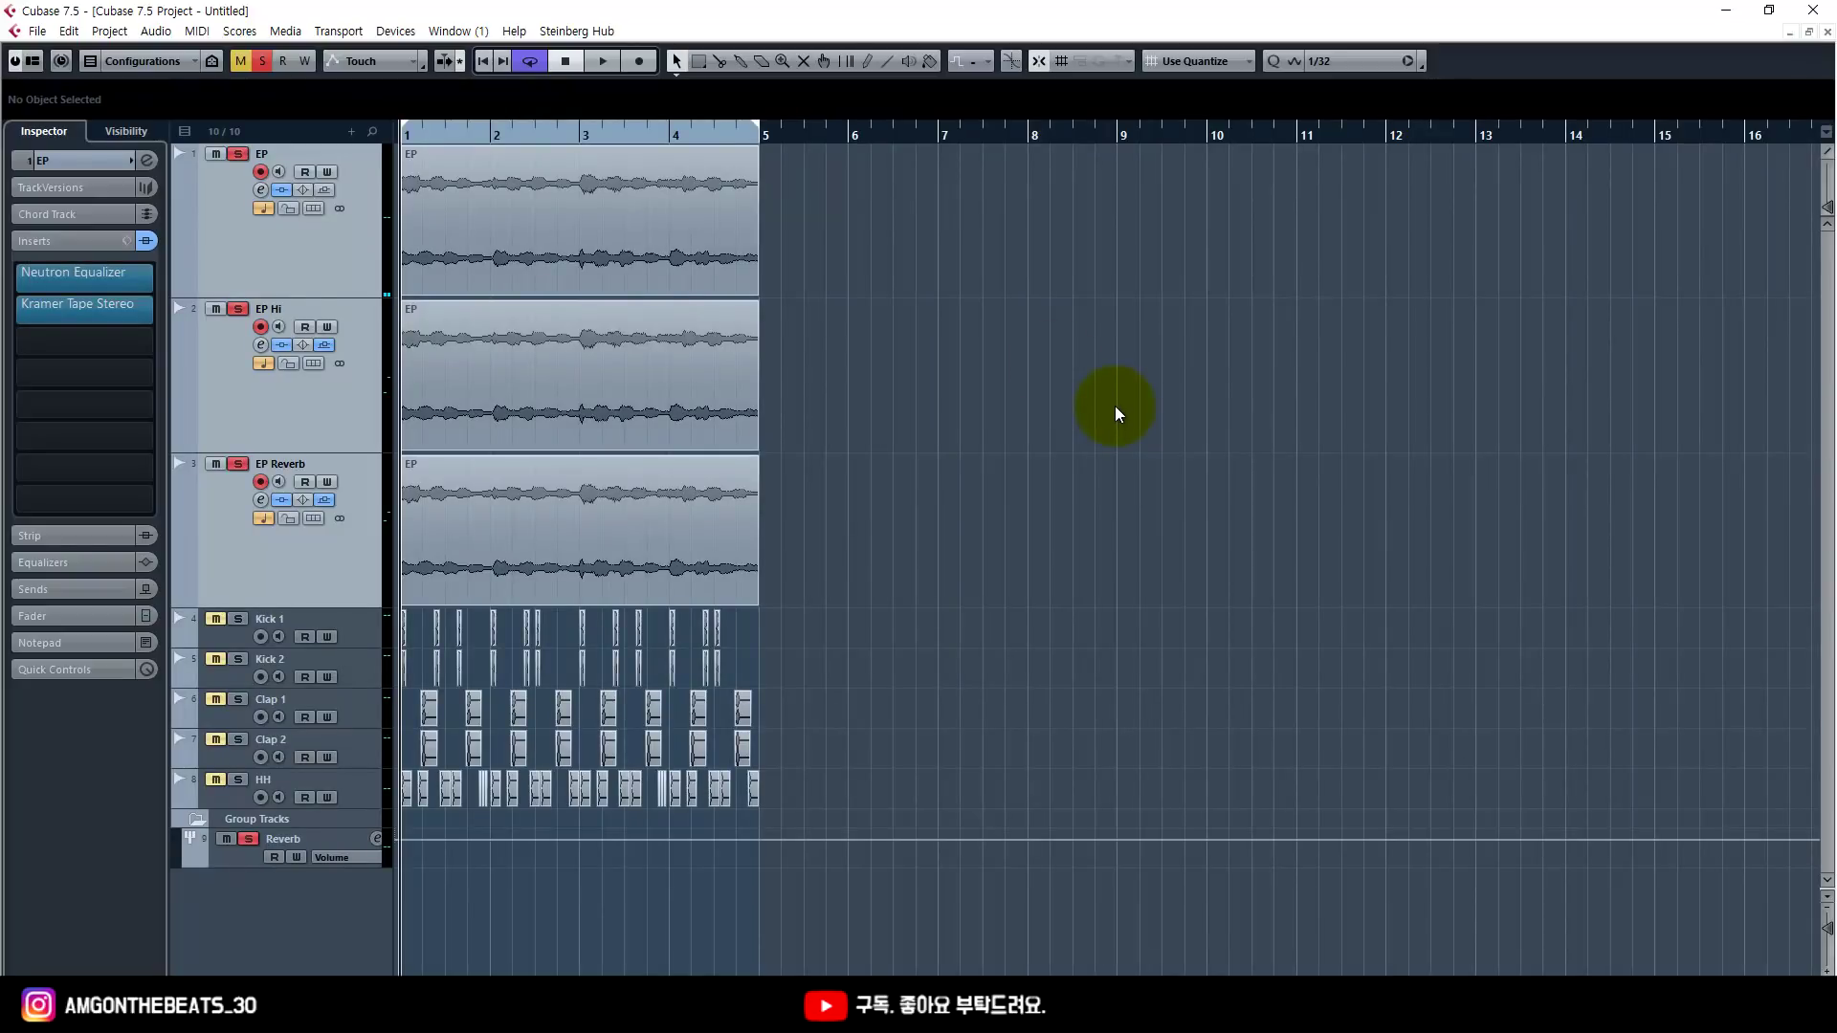
{"action": "mouse_move", "coordinate": [910, 234]}
{"action": "left_mouse_down"}
{"action": "mouse_move", "coordinate": [799, 393]}
{"action": "mouse_move", "coordinate": [899, 466]}
{"action": "left_mouse_up"}
{"action": "mouse_move", "coordinate": [646, 360]}
{"action": "left_mouse_down"}
{"action": "mouse_move", "coordinate": [656, 450]}
{"action": "mouse_move", "coordinate": [681, 446]}
{"action": "left_mouse_up"}
{"action": "mouse_move", "coordinate": [698, 418]}
{"action": "left_mouse_down"}
{"action": "mouse_move", "coordinate": [737, 393]}
{"action": "mouse_move", "coordinate": [729, 490]}
{"action": "left_mouse_up"}
{"action": "mouse_move", "coordinate": [1023, 184]}
{"action": "left_mouse_down"}
{"action": "mouse_move", "coordinate": [970, 323]}
{"action": "mouse_move", "coordinate": [1054, 325]}
{"action": "mouse_move", "coordinate": [1031, 280]}
{"action": "left_mouse_up"}
{"action": "left_click_drag", "start_coordinate": [1103, 330], "coordinate": [1108, 289]}
{"action": "mouse_move", "coordinate": [1148, 261]}
{"action": "left_mouse_down"}
{"action": "mouse_move", "coordinate": [1189, 243]}
{"action": "mouse_move", "coordinate": [1112, 288]}
{"action": "mouse_move", "coordinate": [1085, 274]}
{"action": "mouse_move", "coordinate": [1098, 232]}
{"action": "mouse_move", "coordinate": [1240, 262]}
{"action": "mouse_move", "coordinate": [1283, 256]}
{"action": "left_mouse_up"}
{"action": "left_click_drag", "start_coordinate": [1270, 226], "coordinate": [1270, 299]}
{"action": "mouse_move", "coordinate": [1373, 222]}
{"action": "left_mouse_down"}
{"action": "mouse_move", "coordinate": [1353, 297]}
{"action": "mouse_move", "coordinate": [1392, 297]}
{"action": "left_mouse_up"}
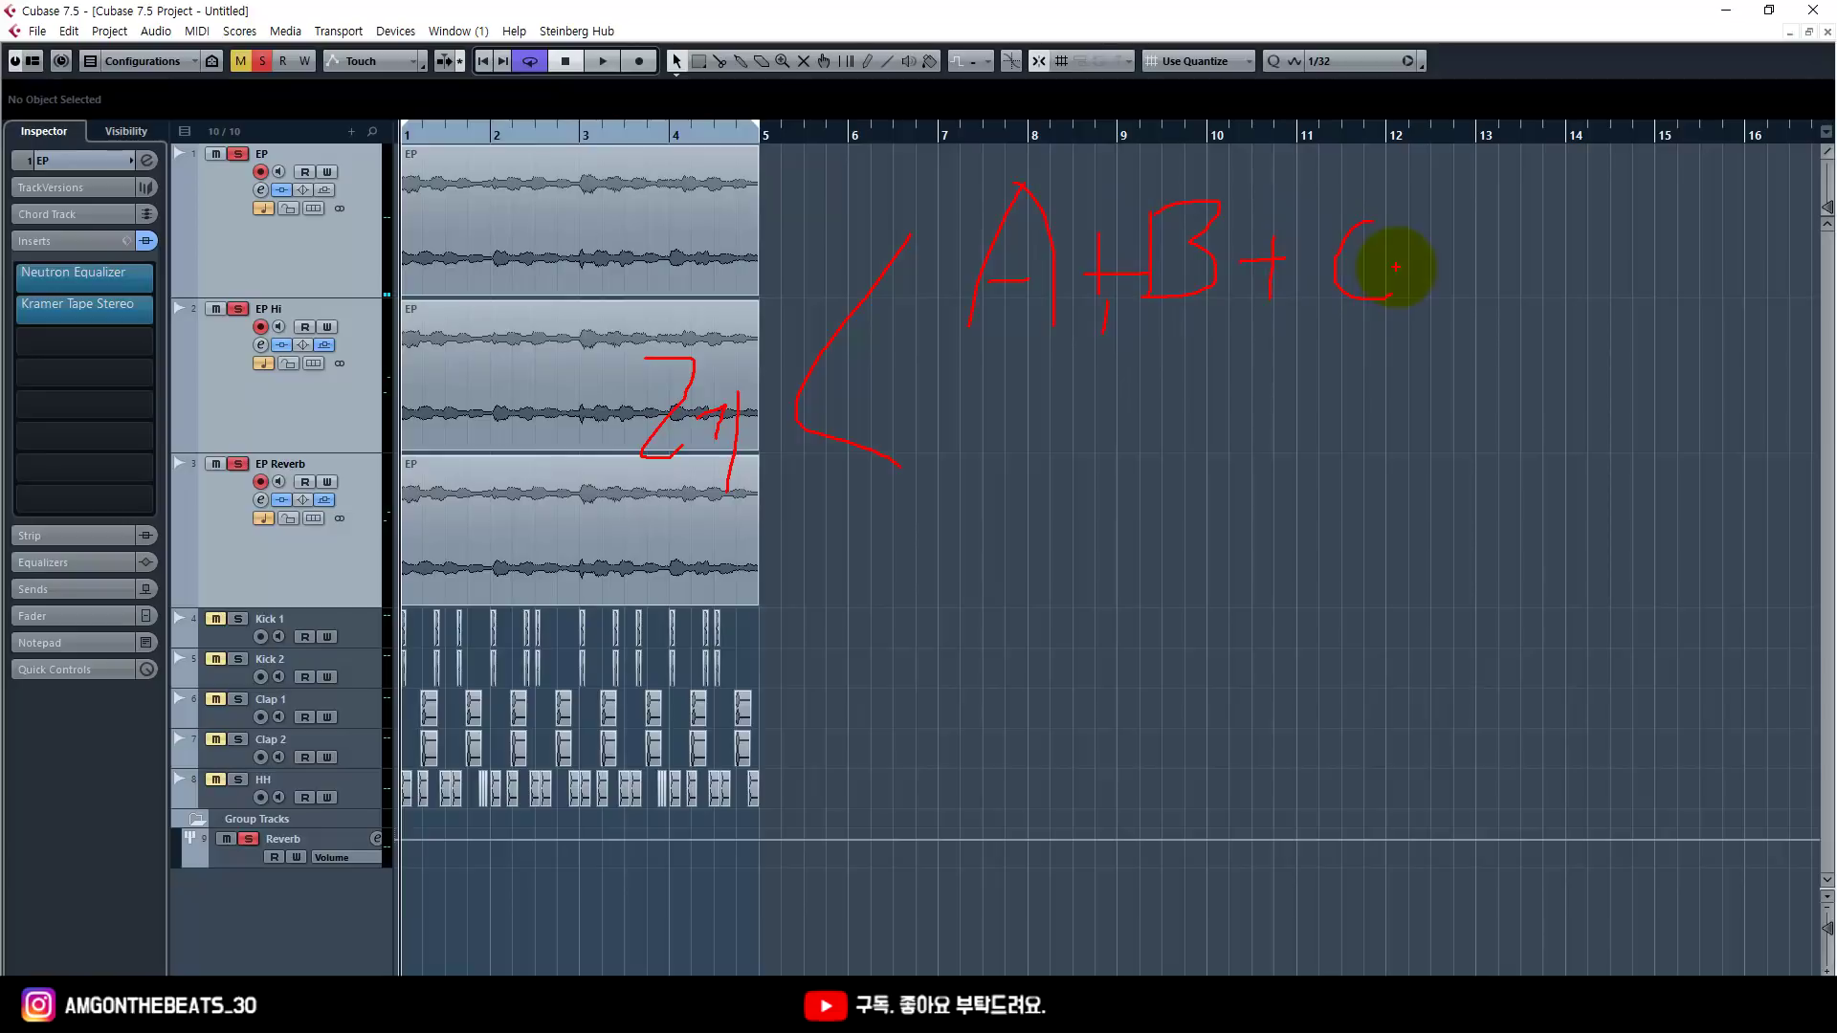
{"action": "mouse_move", "coordinate": [1131, 328]}
{"action": "left_mouse_down"}
{"action": "mouse_move", "coordinate": [1127, 381]}
{"action": "mouse_move", "coordinate": [1167, 355]}
{"action": "mouse_move", "coordinate": [1173, 397]}
{"action": "left_mouse_up"}
{"action": "left_click_drag", "start_coordinate": [1198, 321], "coordinate": [1198, 378]}
{"action": "mouse_move", "coordinate": [1215, 316]}
{"action": "left_mouse_down"}
{"action": "mouse_move", "coordinate": [1218, 376]}
{"action": "mouse_move", "coordinate": [1227, 356]}
{"action": "mouse_move", "coordinate": [1272, 358]}
{"action": "mouse_move", "coordinate": [1292, 391]}
{"action": "left_mouse_up"}
{"action": "mouse_move", "coordinate": [1380, 322]}
{"action": "left_mouse_down"}
{"action": "mouse_move", "coordinate": [1421, 360]}
{"action": "mouse_move", "coordinate": [1473, 304]}
{"action": "mouse_move", "coordinate": [1463, 353]}
{"action": "mouse_move", "coordinate": [1484, 339]}
{"action": "mouse_move", "coordinate": [1521, 360]}
{"action": "left_mouse_up"}
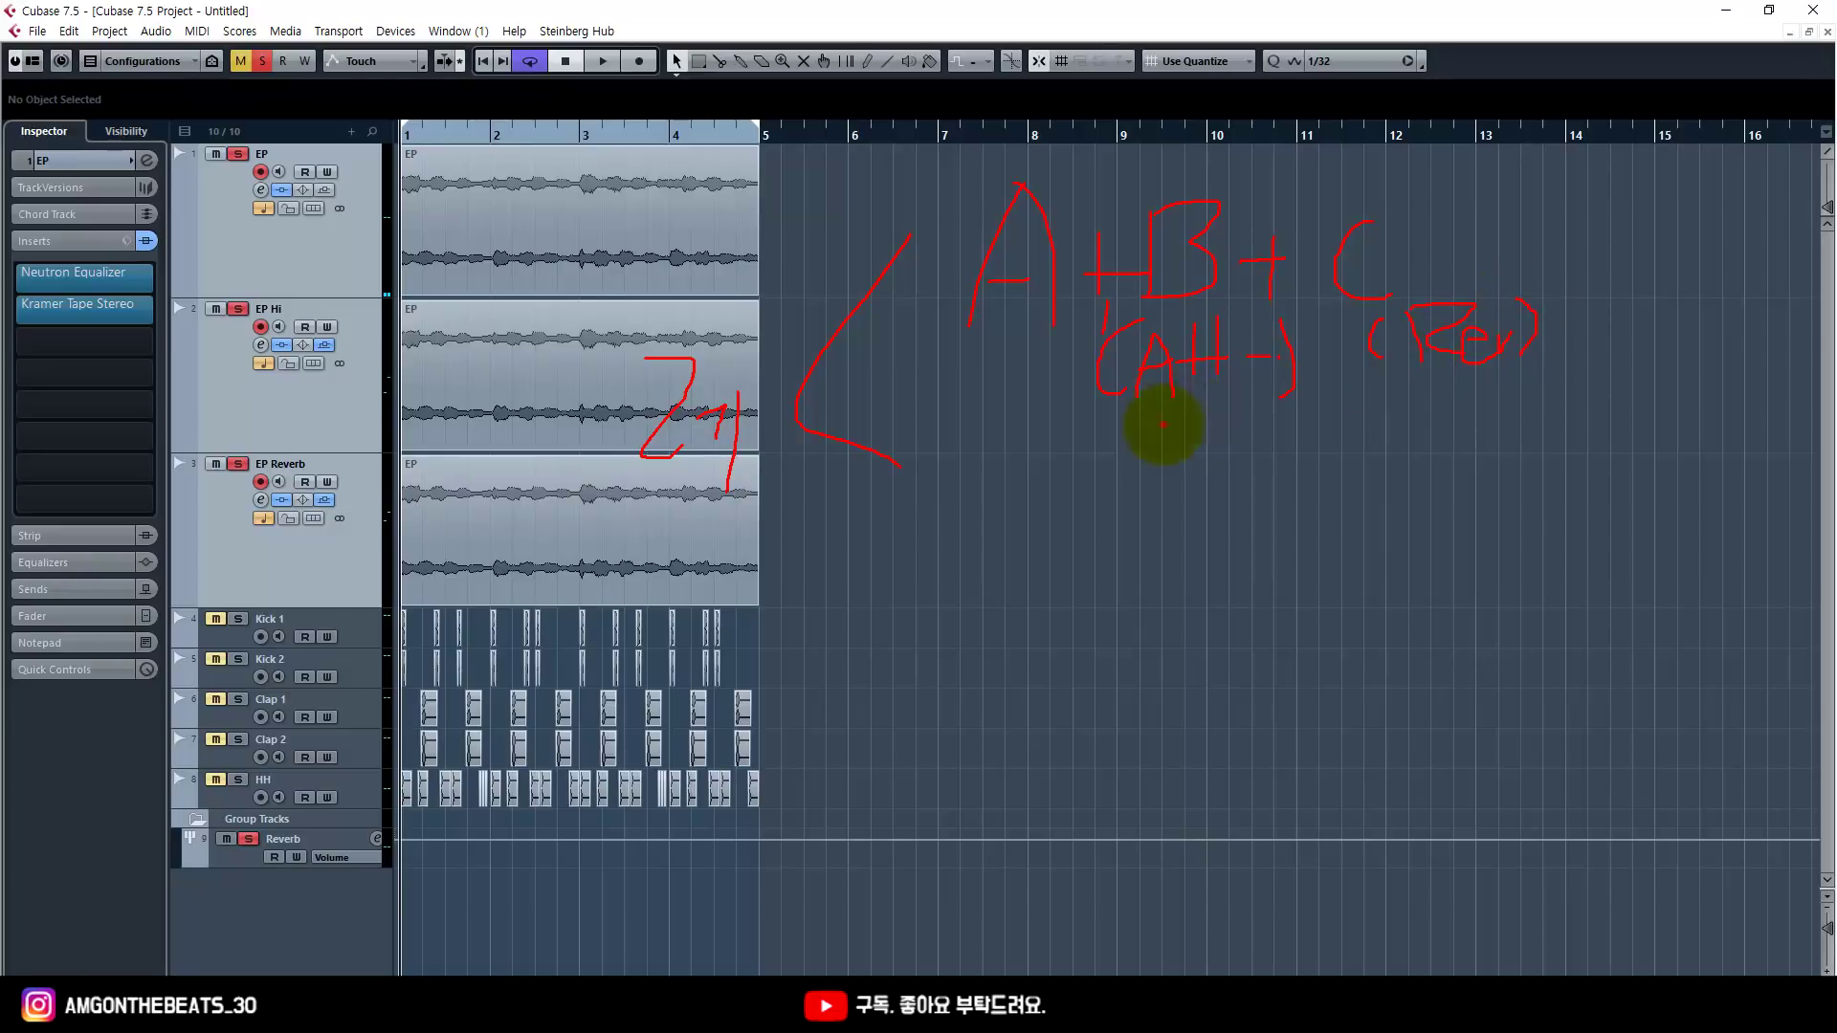
{"action": "mouse_move", "coordinate": [957, 442]}
{"action": "left_mouse_down"}
{"action": "mouse_move", "coordinate": [957, 493]}
{"action": "mouse_move", "coordinate": [985, 463]}
{"action": "mouse_move", "coordinate": [1053, 533]}
{"action": "mouse_move", "coordinate": [1074, 516]}
{"action": "mouse_move", "coordinate": [1082, 564]}
{"action": "mouse_move", "coordinate": [993, 575]}
{"action": "mouse_move", "coordinate": [1153, 575]}
{"action": "left_mouse_up"}
{"action": "left_click_drag", "start_coordinate": [1081, 565], "coordinate": [1173, 564]}
{"action": "mouse_move", "coordinate": [980, 749]}
{"action": "left_mouse_down"}
{"action": "mouse_move", "coordinate": [1014, 642]}
{"action": "mouse_move", "coordinate": [1037, 724]}
{"action": "mouse_move", "coordinate": [1038, 706]}
{"action": "mouse_move", "coordinate": [1144, 703]}
{"action": "left_mouse_up"}
{"action": "mouse_move", "coordinate": [1096, 686]}
{"action": "left_mouse_down"}
{"action": "mouse_move", "coordinate": [1132, 722]}
{"action": "mouse_move", "coordinate": [1216, 638]}
{"action": "mouse_move", "coordinate": [1235, 726]}
{"action": "left_mouse_up"}
{"action": "left_click_drag", "start_coordinate": [1181, 695], "coordinate": [1233, 689]}
{"action": "left_click_drag", "start_coordinate": [1260, 619], "coordinate": [1253, 636]}
{"action": "left_click_drag", "start_coordinate": [1160, 754], "coordinate": [1292, 753]}
{"action": "mouse_move", "coordinate": [1169, 773]}
{"action": "left_mouse_down"}
{"action": "mouse_move", "coordinate": [1187, 859]}
{"action": "mouse_move", "coordinate": [1194, 789]}
{"action": "mouse_move", "coordinate": [1222, 839]}
{"action": "mouse_move", "coordinate": [1208, 818]}
{"action": "mouse_move", "coordinate": [1383, 808]}
{"action": "mouse_move", "coordinate": [1411, 847]}
{"action": "left_mouse_up"}
{"action": "mouse_move", "coordinate": [1282, 751]}
{"action": "left_mouse_down"}
{"action": "mouse_move", "coordinate": [1211, 759]}
{"action": "mouse_move", "coordinate": [1123, 715]}
{"action": "mouse_move", "coordinate": [1144, 610]}
{"action": "mouse_move", "coordinate": [1276, 591]}
{"action": "mouse_move", "coordinate": [1281, 703]}
{"action": "mouse_move", "coordinate": [1257, 766]}
{"action": "left_mouse_up"}
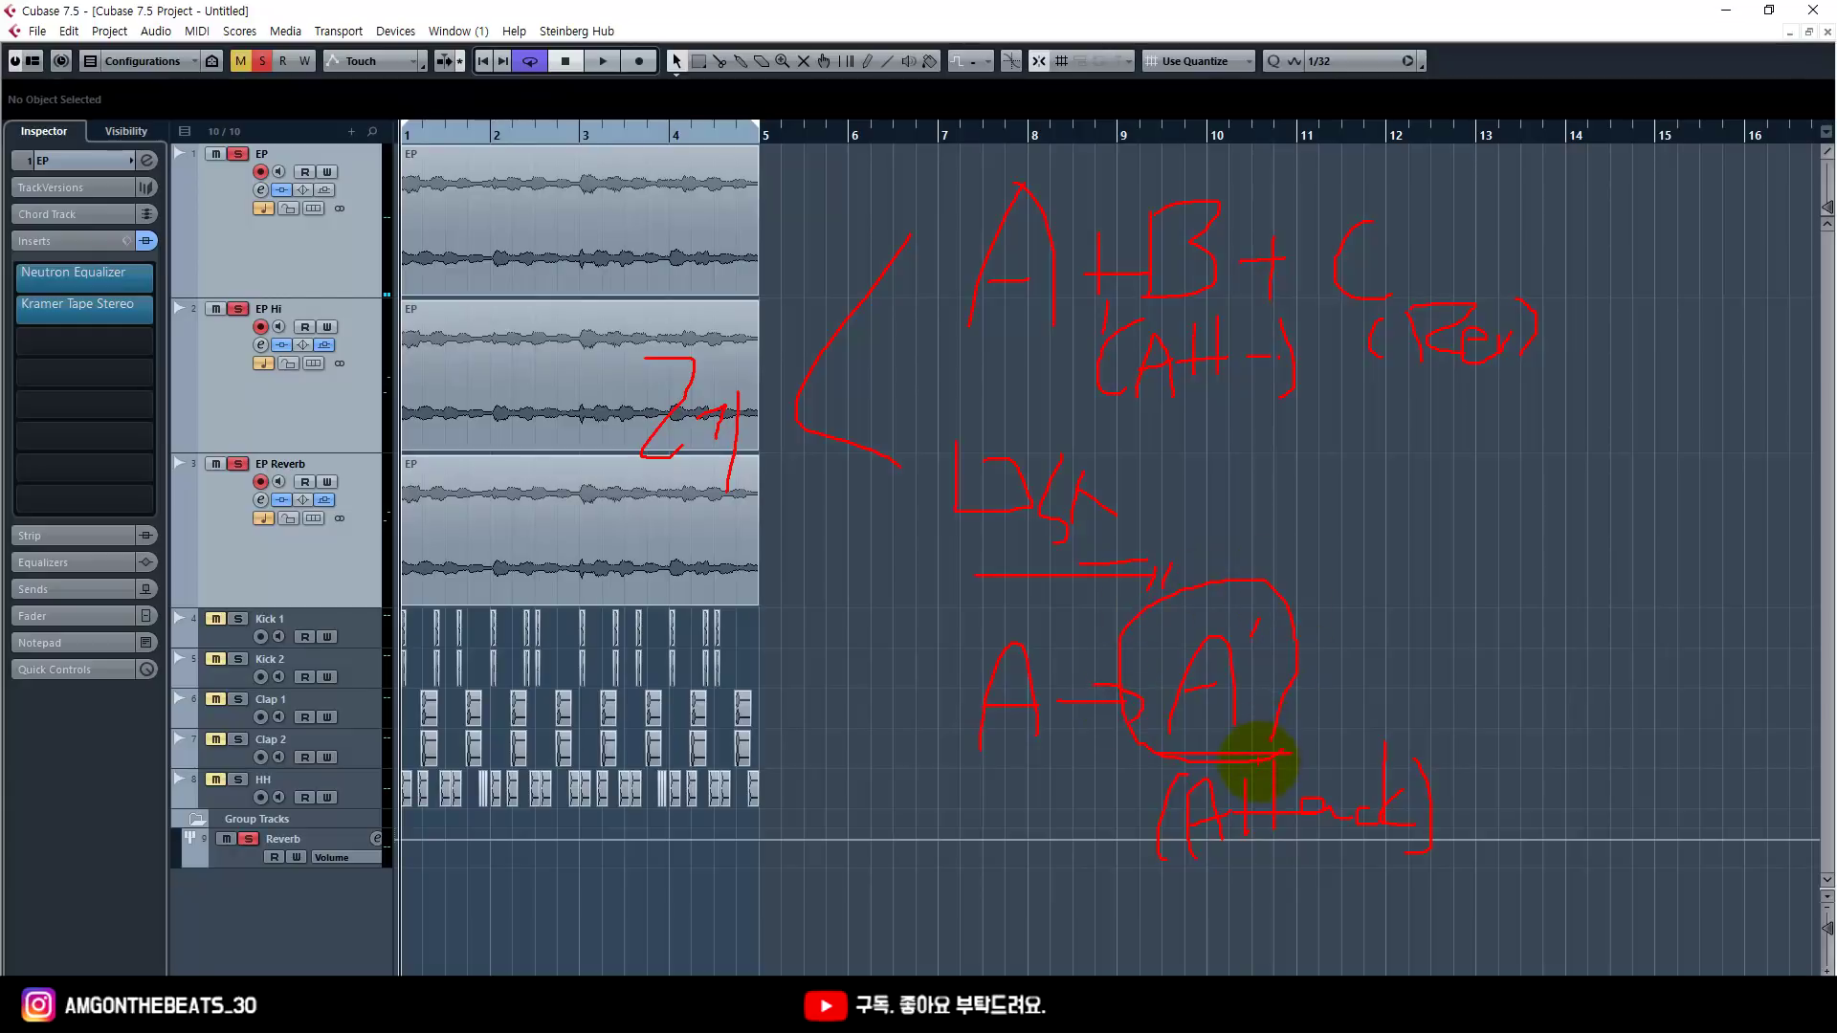
{"action": "mouse_move", "coordinate": [1141, 713]}
{"action": "left_mouse_down"}
{"action": "mouse_move", "coordinate": [1060, 712]}
{"action": "mouse_move", "coordinate": [1097, 768]}
{"action": "left_mouse_up"}
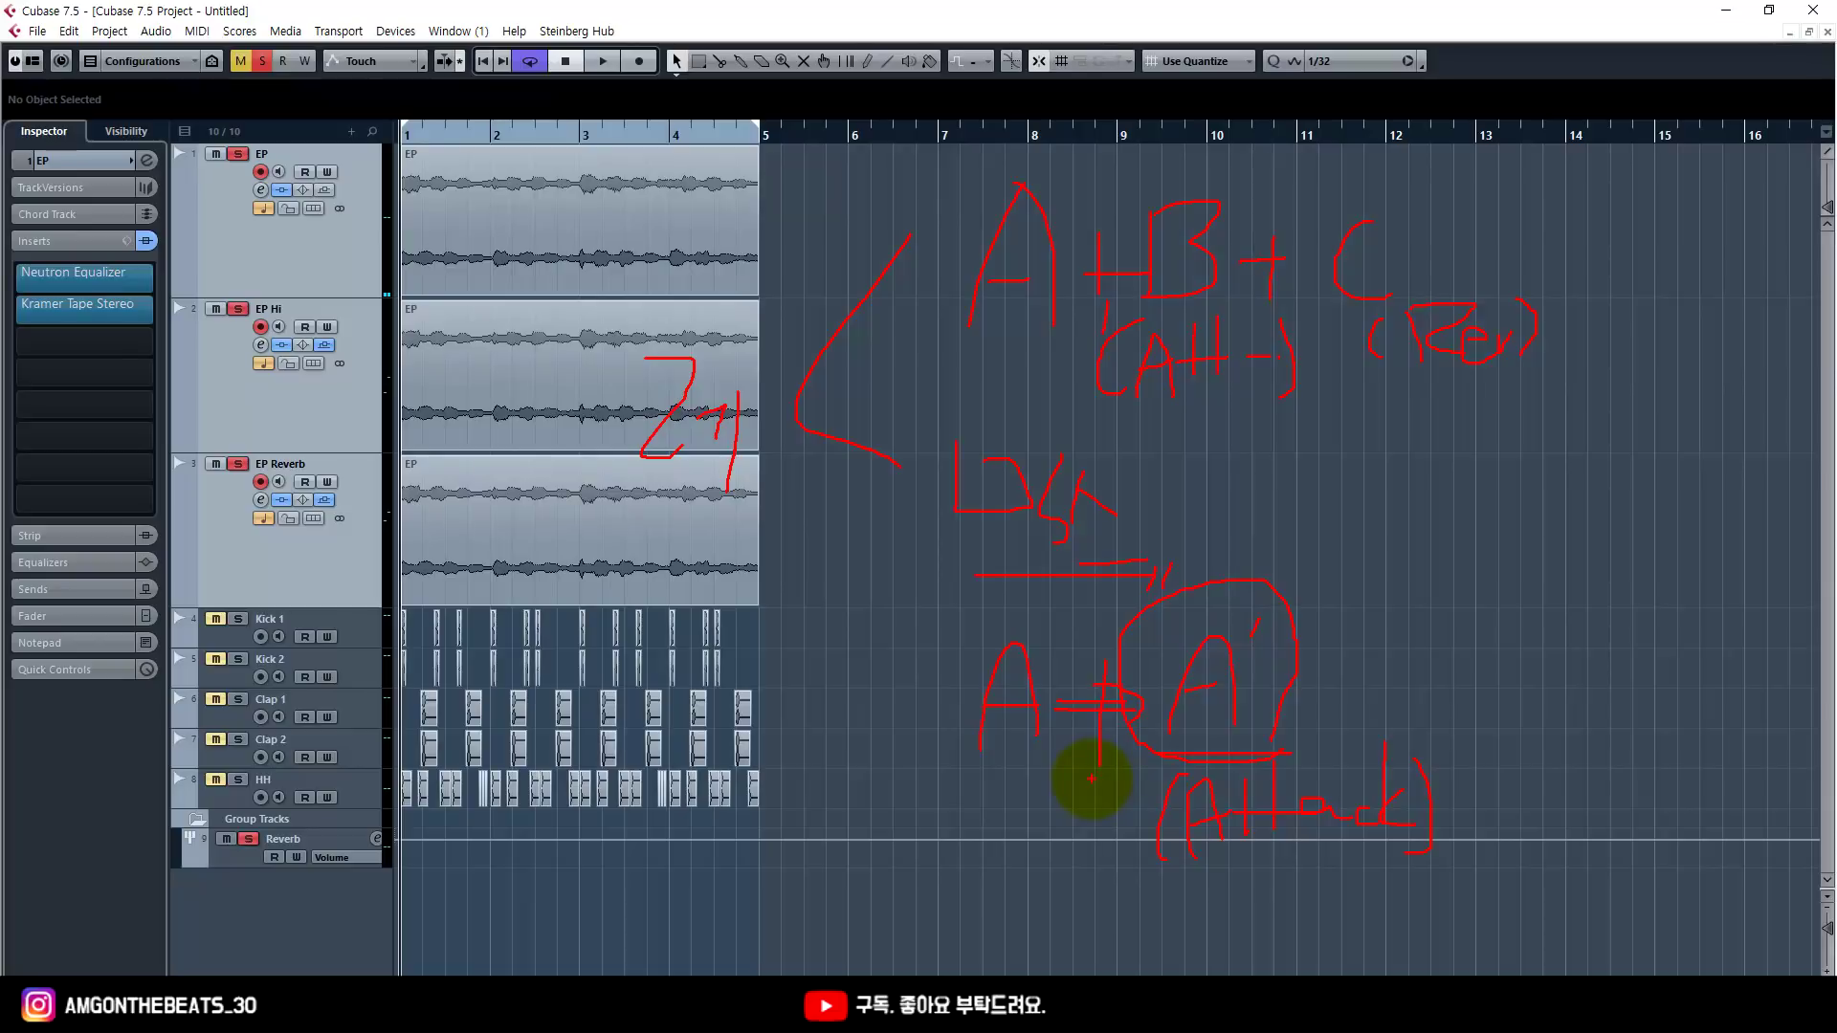
{"action": "left_click_drag", "start_coordinate": [960, 372], "coordinate": [1520, 386]}
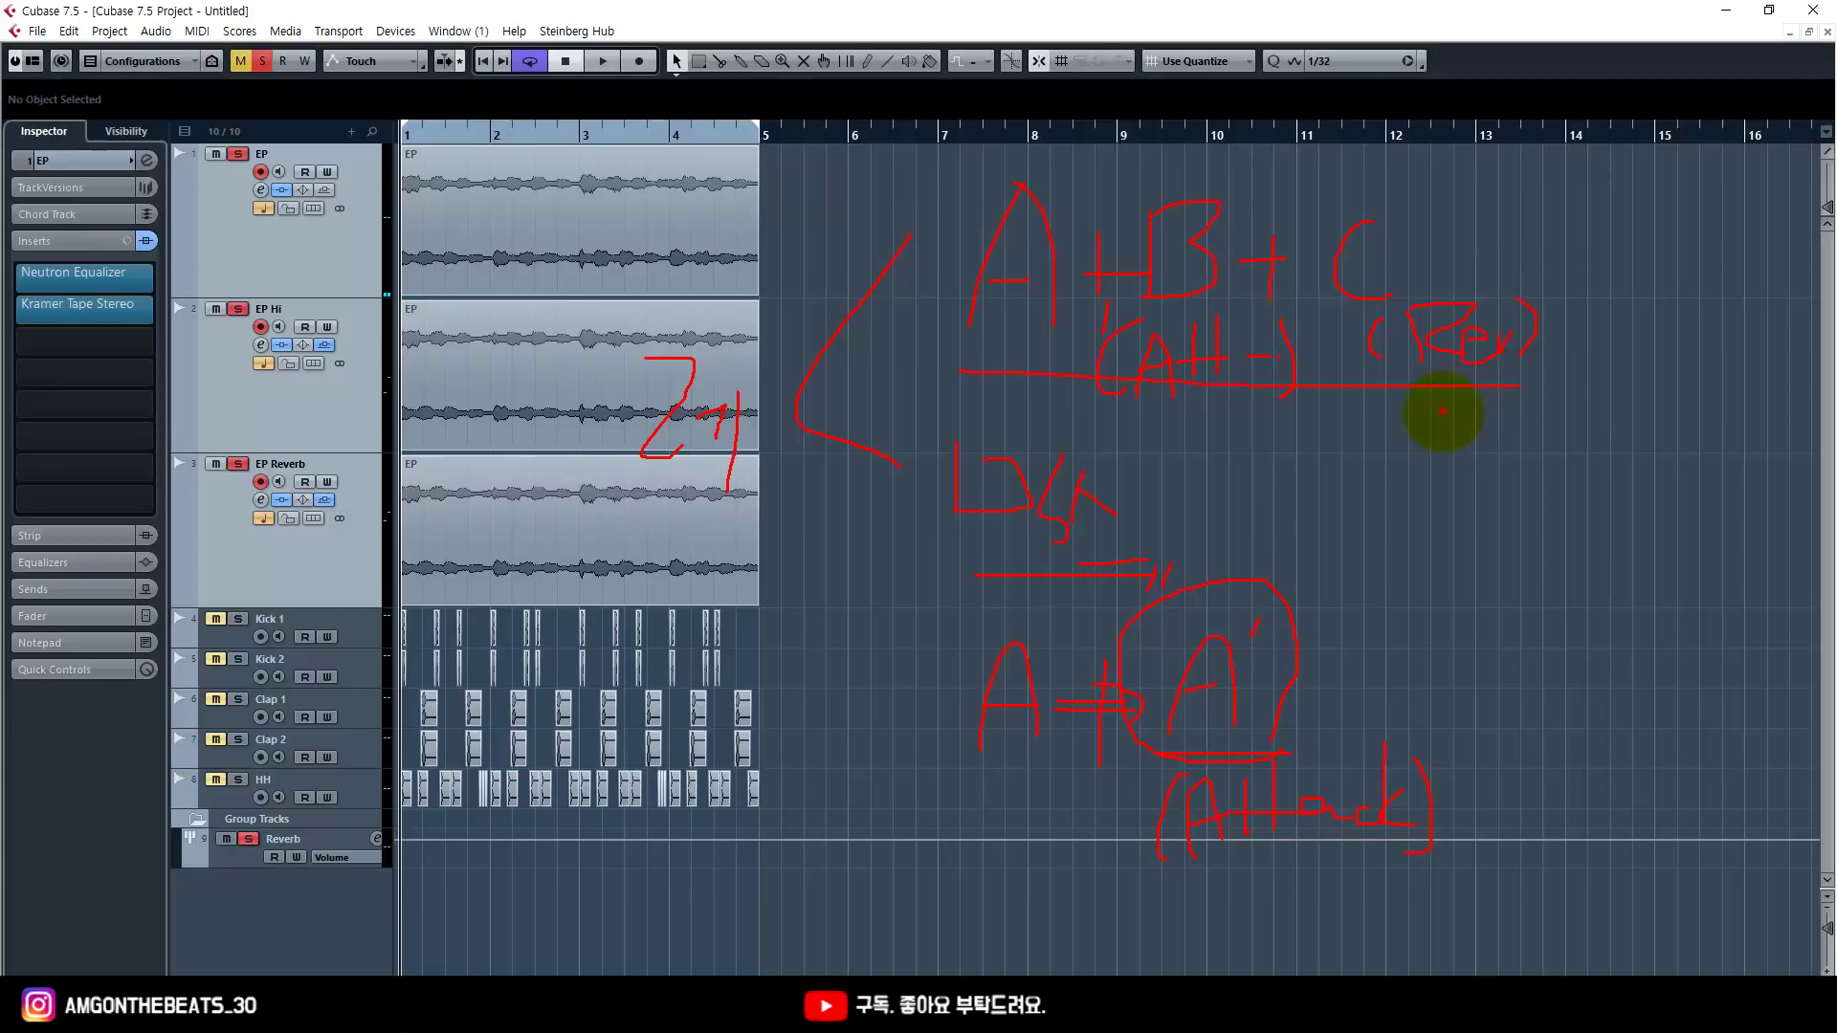
{"action": "mouse_move", "coordinate": [1153, 574]}
{"action": "left_mouse_down"}
{"action": "mouse_move", "coordinate": [987, 580]}
{"action": "mouse_move", "coordinate": [947, 503]}
{"action": "mouse_move", "coordinate": [976, 446]}
{"action": "mouse_move", "coordinate": [1074, 429]}
{"action": "mouse_move", "coordinate": [1167, 484]}
{"action": "mouse_move", "coordinate": [1175, 554]}
{"action": "mouse_move", "coordinate": [1137, 593]}
{"action": "left_mouse_up"}
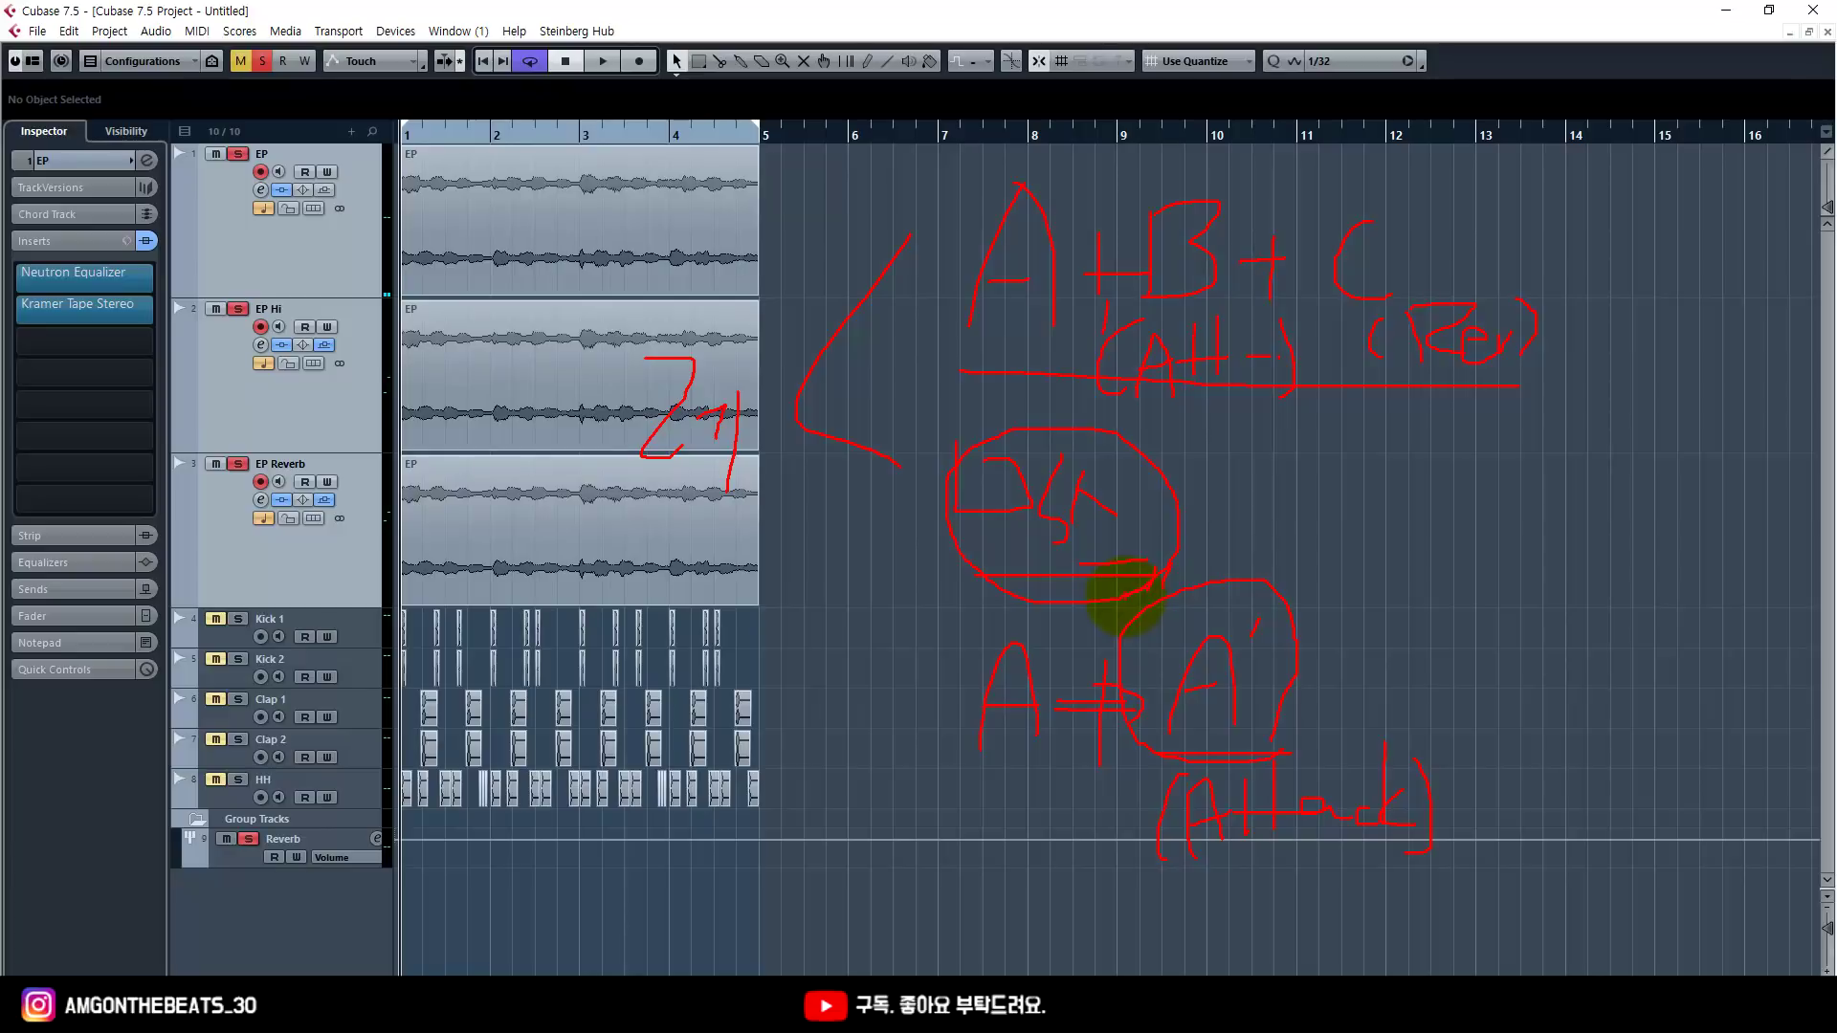
{"action": "mouse_move", "coordinate": [936, 534]}
{"action": "left_mouse_down"}
{"action": "mouse_move", "coordinate": [861, 575]}
{"action": "mouse_move", "coordinate": [899, 820]}
{"action": "left_mouse_up"}
{"action": "mouse_move", "coordinate": [1443, 541]}
{"action": "left_mouse_down"}
{"action": "mouse_move", "coordinate": [1488, 686]}
{"action": "mouse_move", "coordinate": [1445, 792]}
{"action": "left_mouse_up"}
{"action": "key", "text": "Escape"}
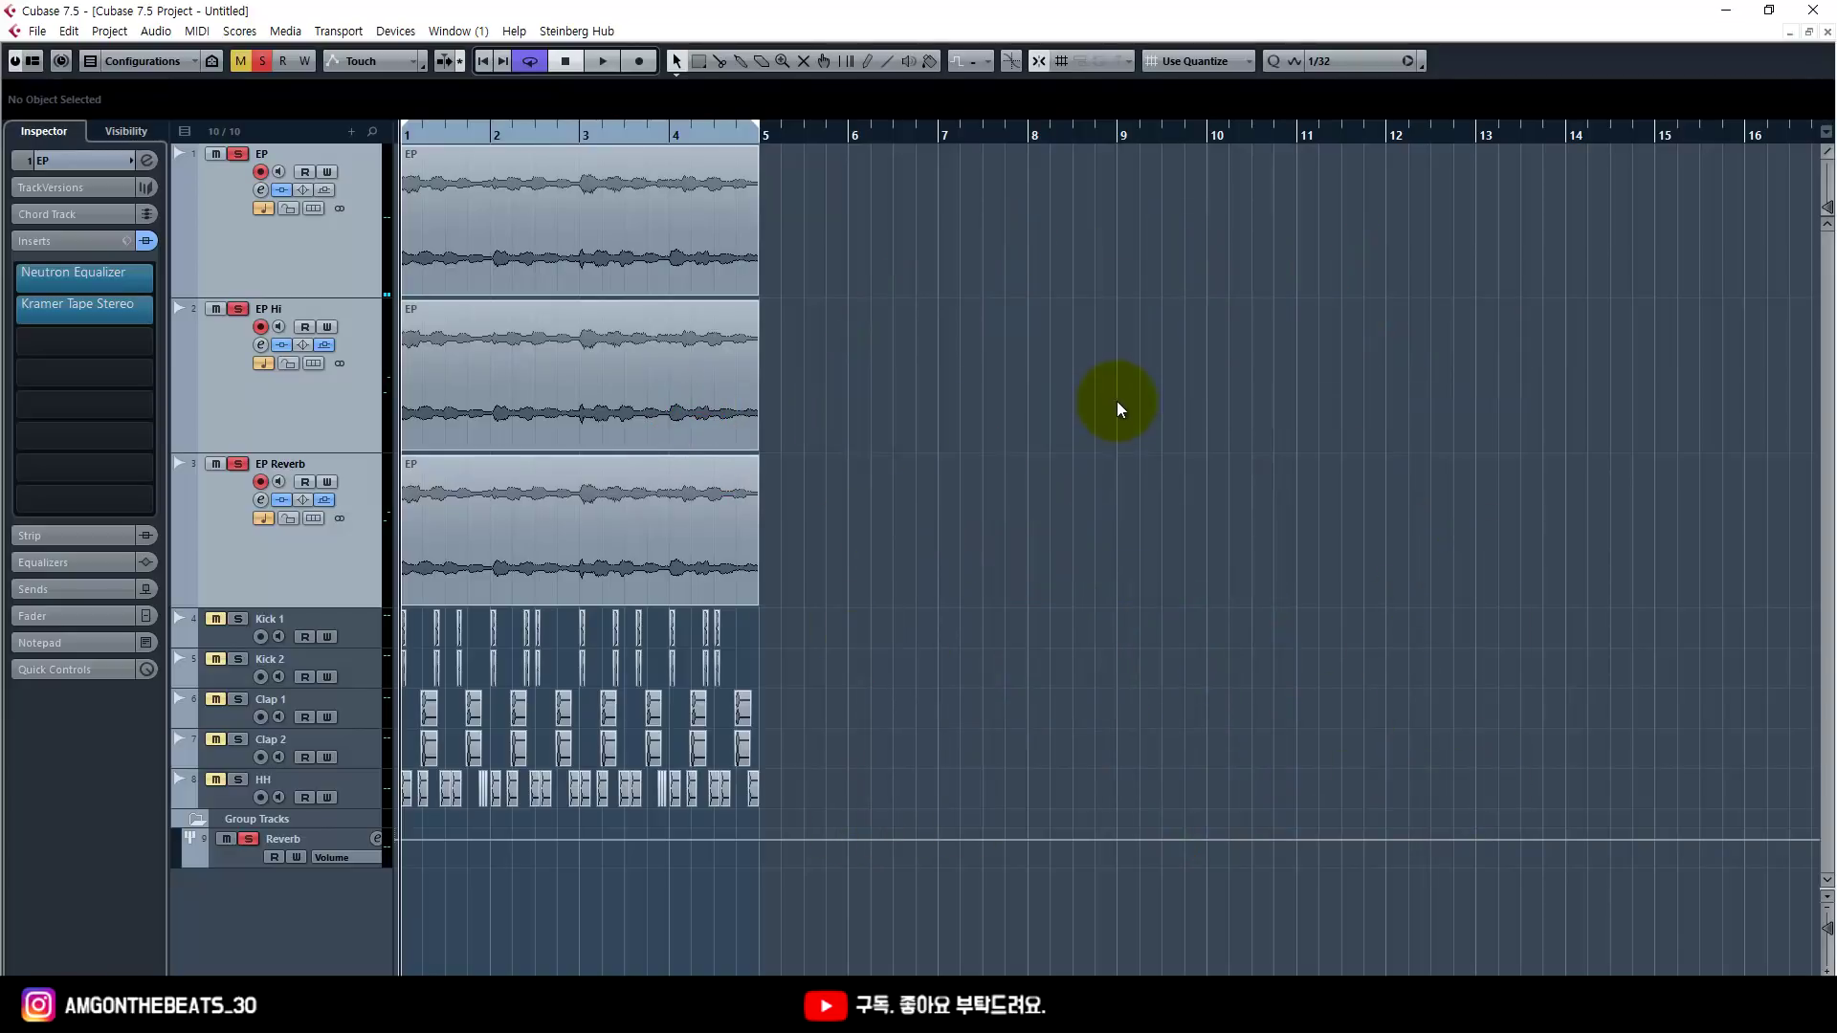
Step: Solo the EP track with all of its inserts bypassed and play it back
{"action": "key", "text": "h"}
{"action": "left_click", "coordinate": [433, 435]}
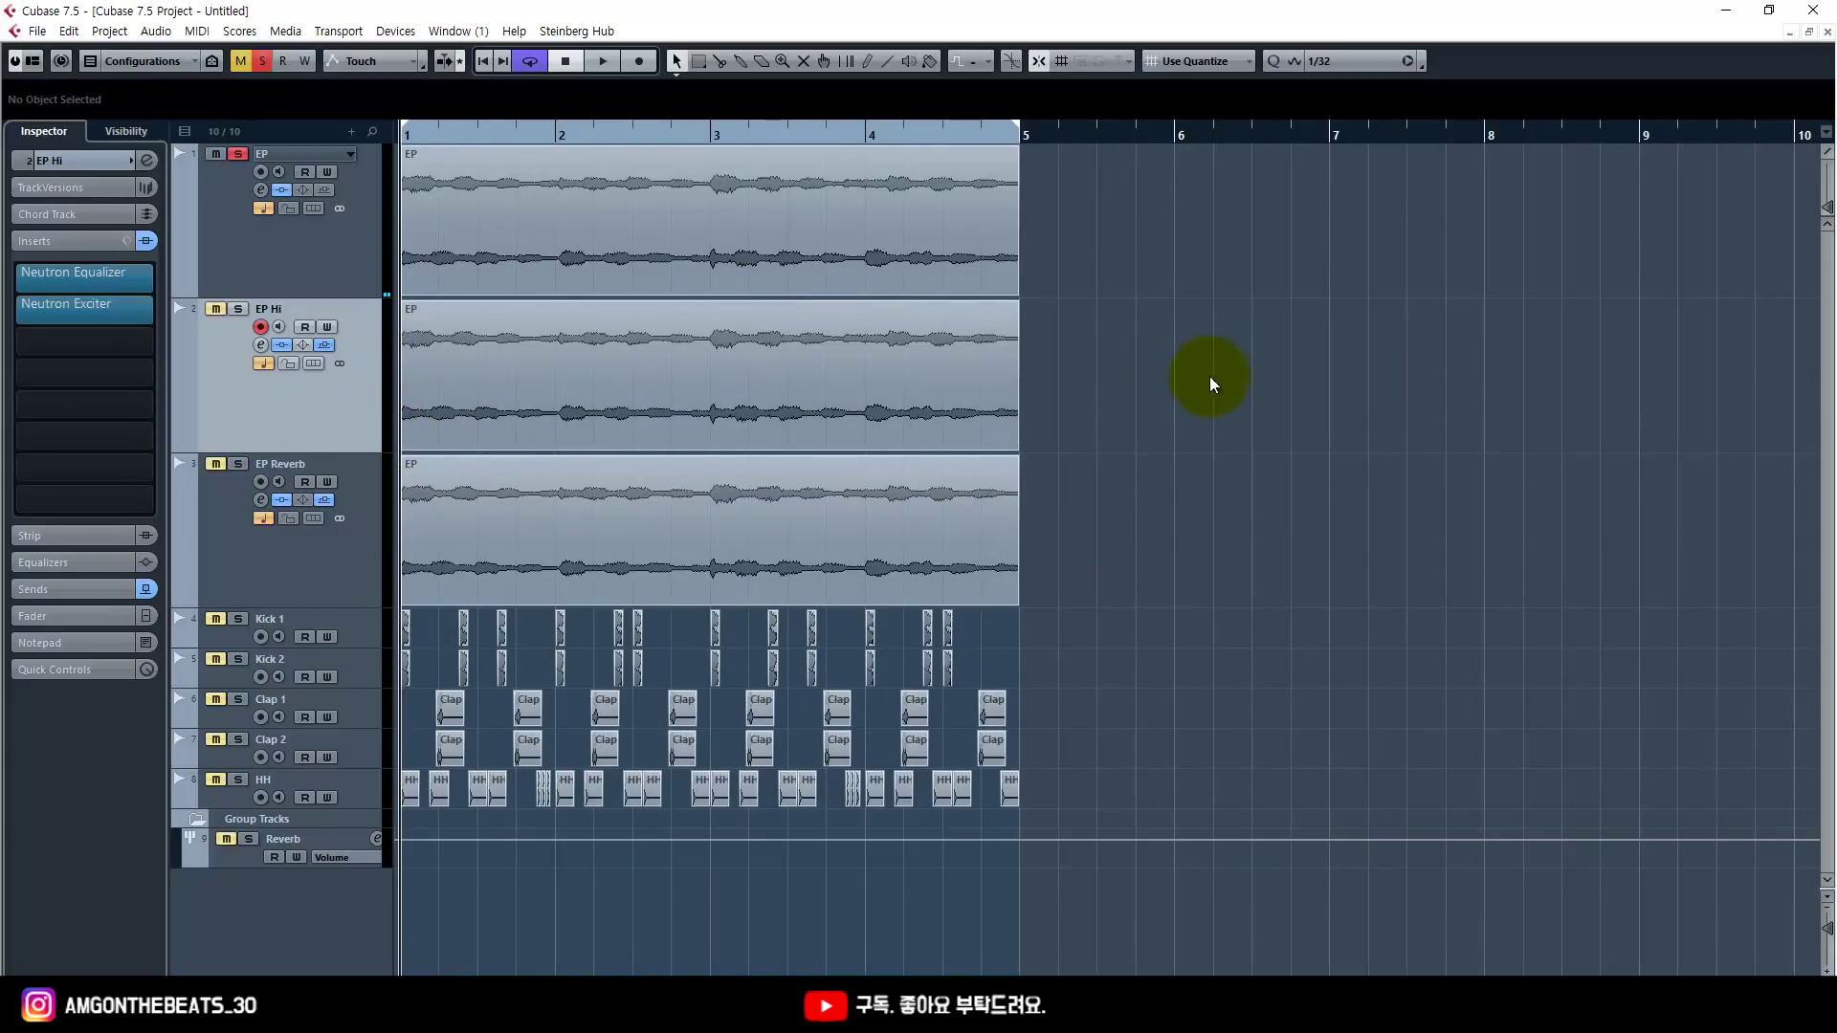
{"action": "left_click", "coordinate": [817, 243]}
{"action": "left_click", "coordinate": [356, 254]}
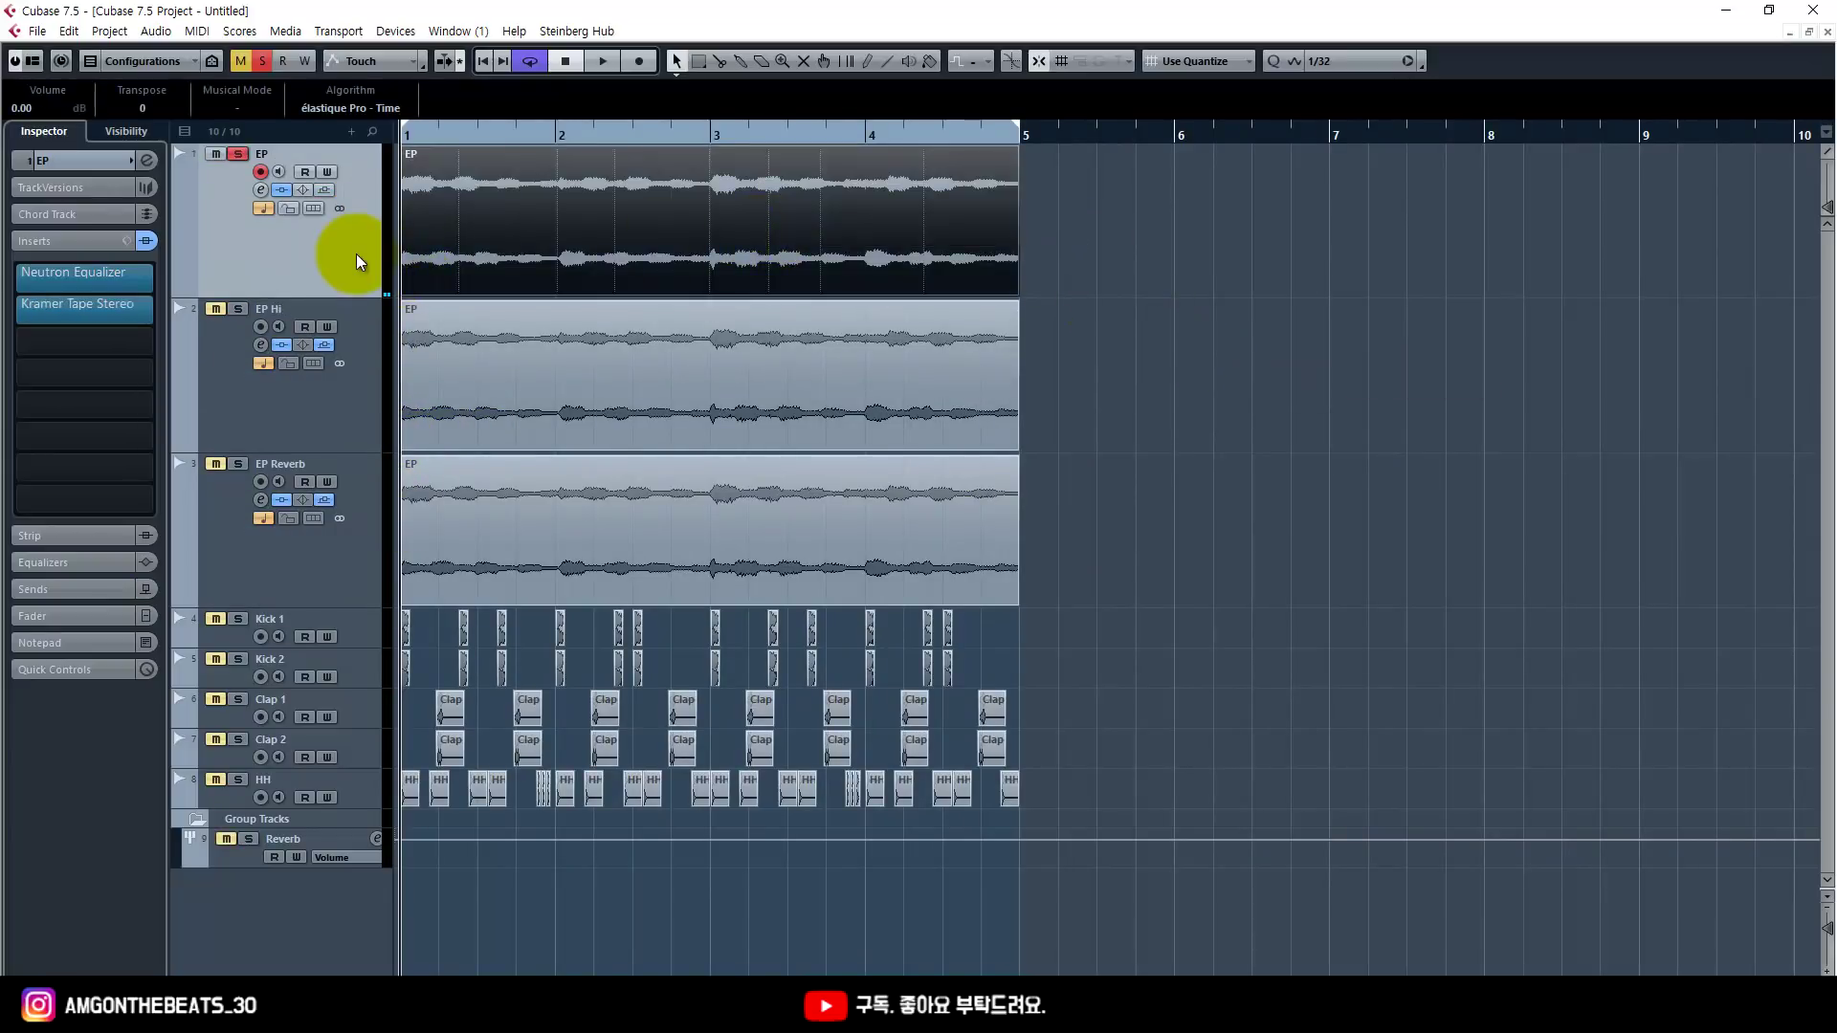
{"action": "left_click", "coordinate": [147, 241]}
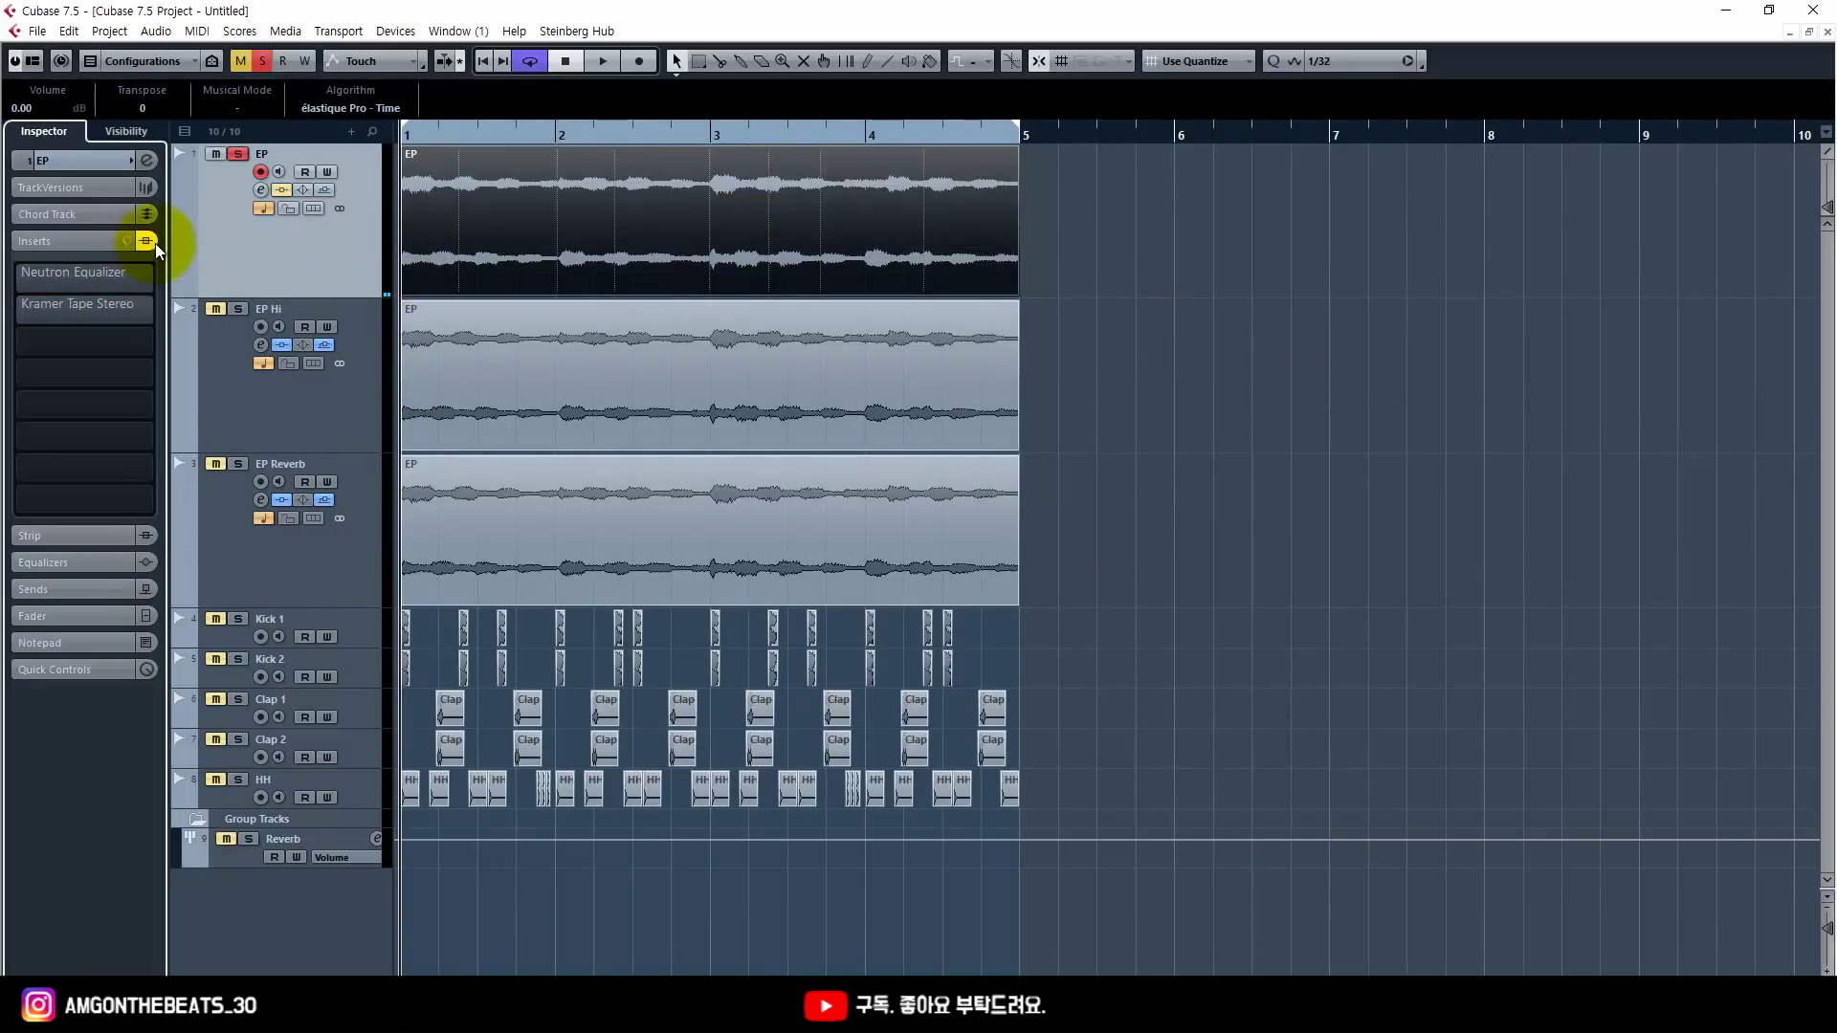
{"action": "key", "text": "space"}
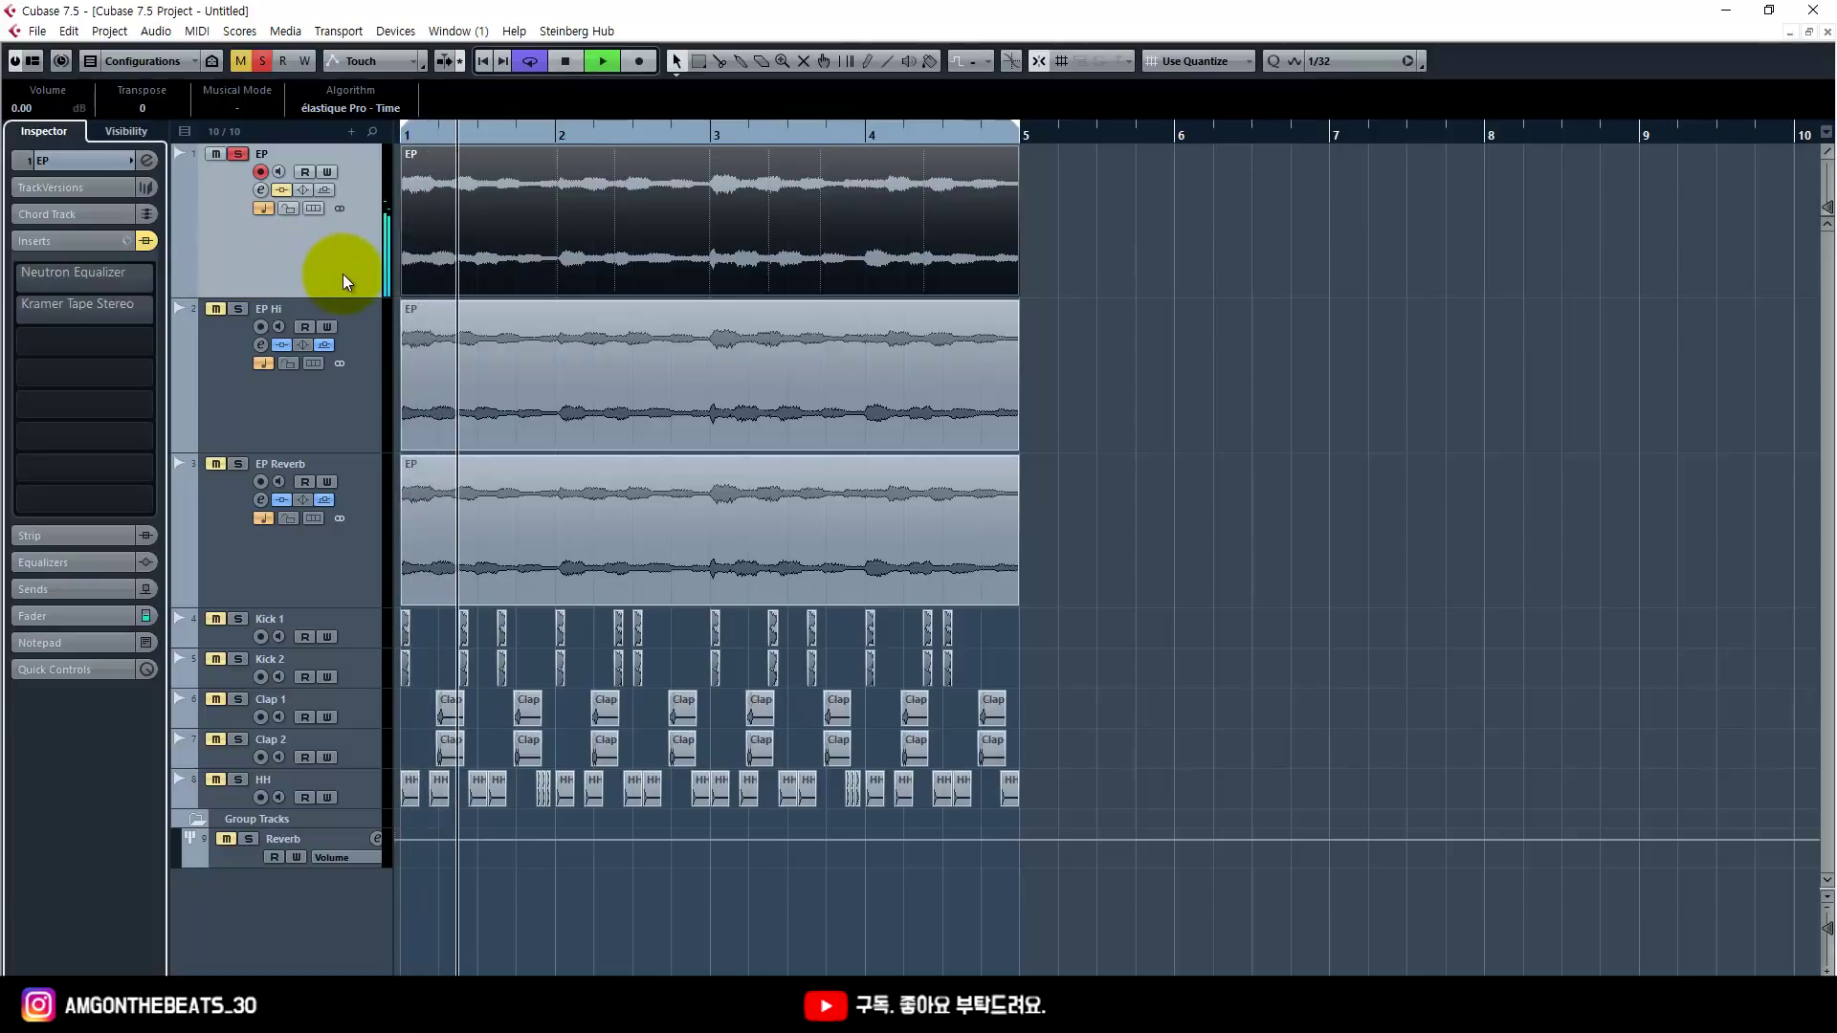
{"action": "left_click", "coordinate": [1118, 359]}
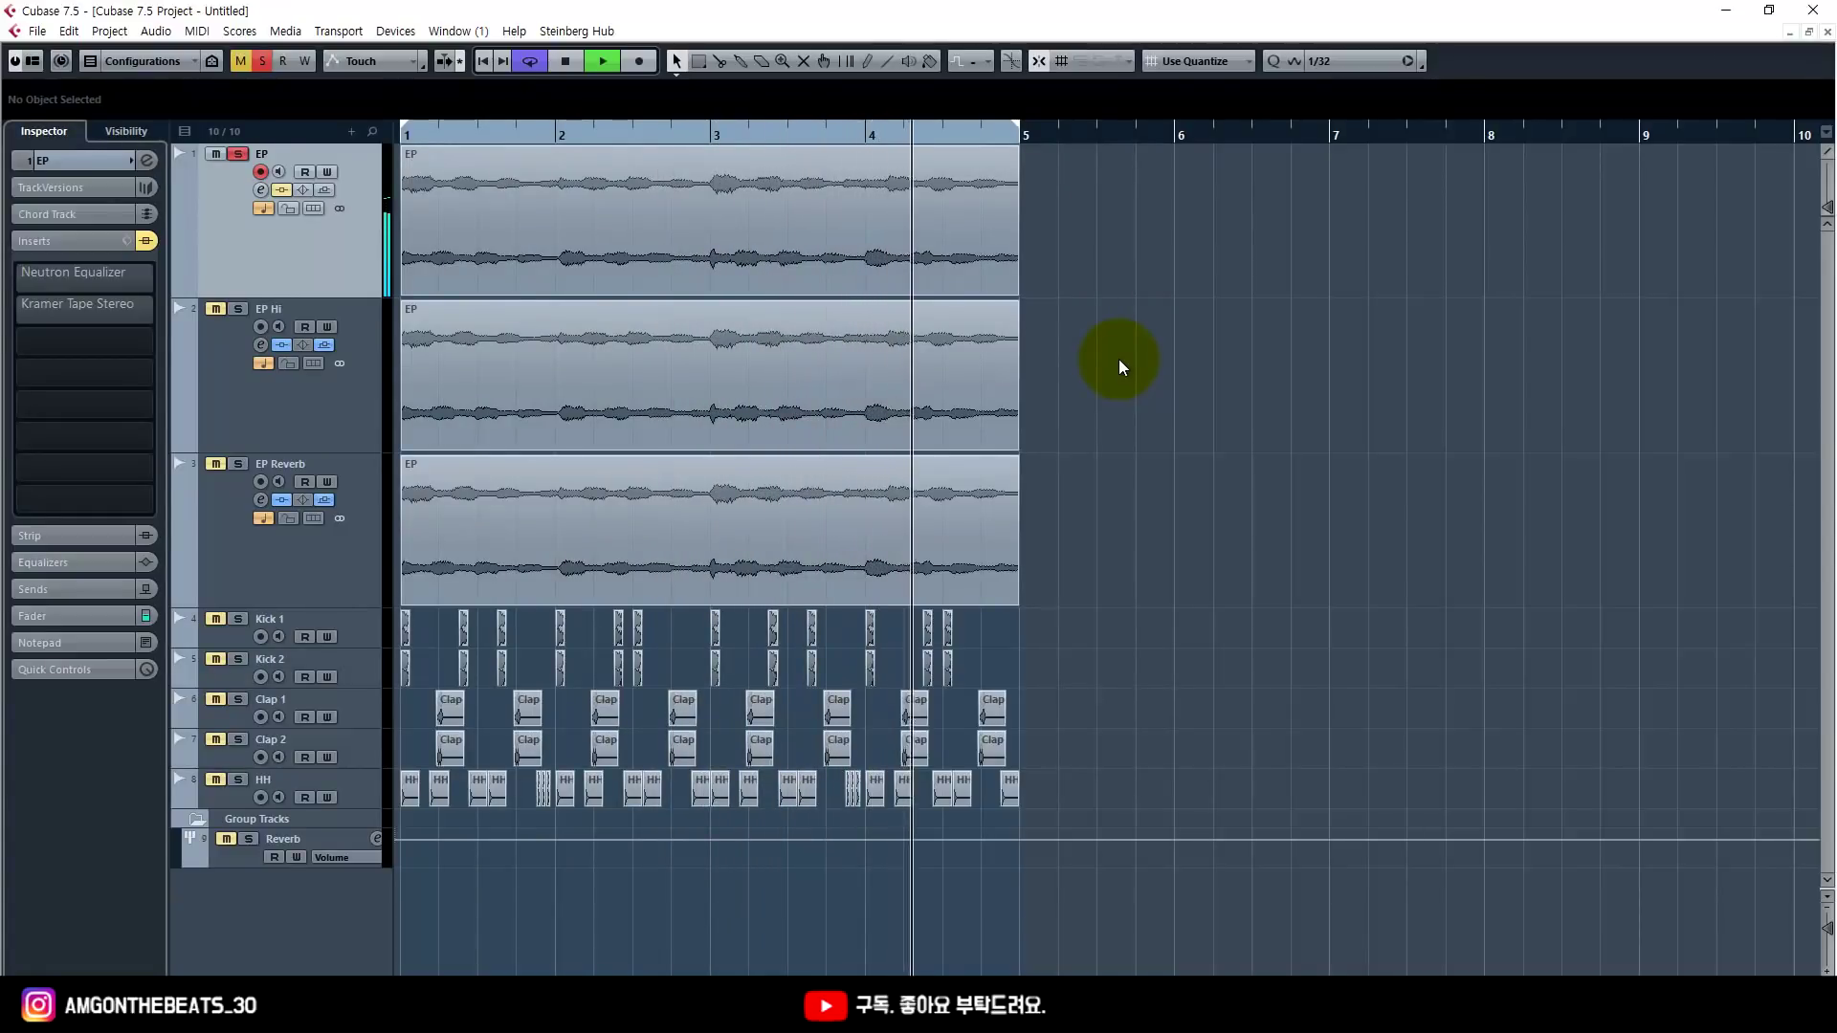
{"action": "key", "text": "space"}
Step: Add a Neutron Equalizer in the EP track's fourth insert slot, with the track's first two inserts deactivated and the insert bypass off
{"action": "right_click", "coordinate": [1119, 365]}
{"action": "left_click", "coordinate": [366, 311]}
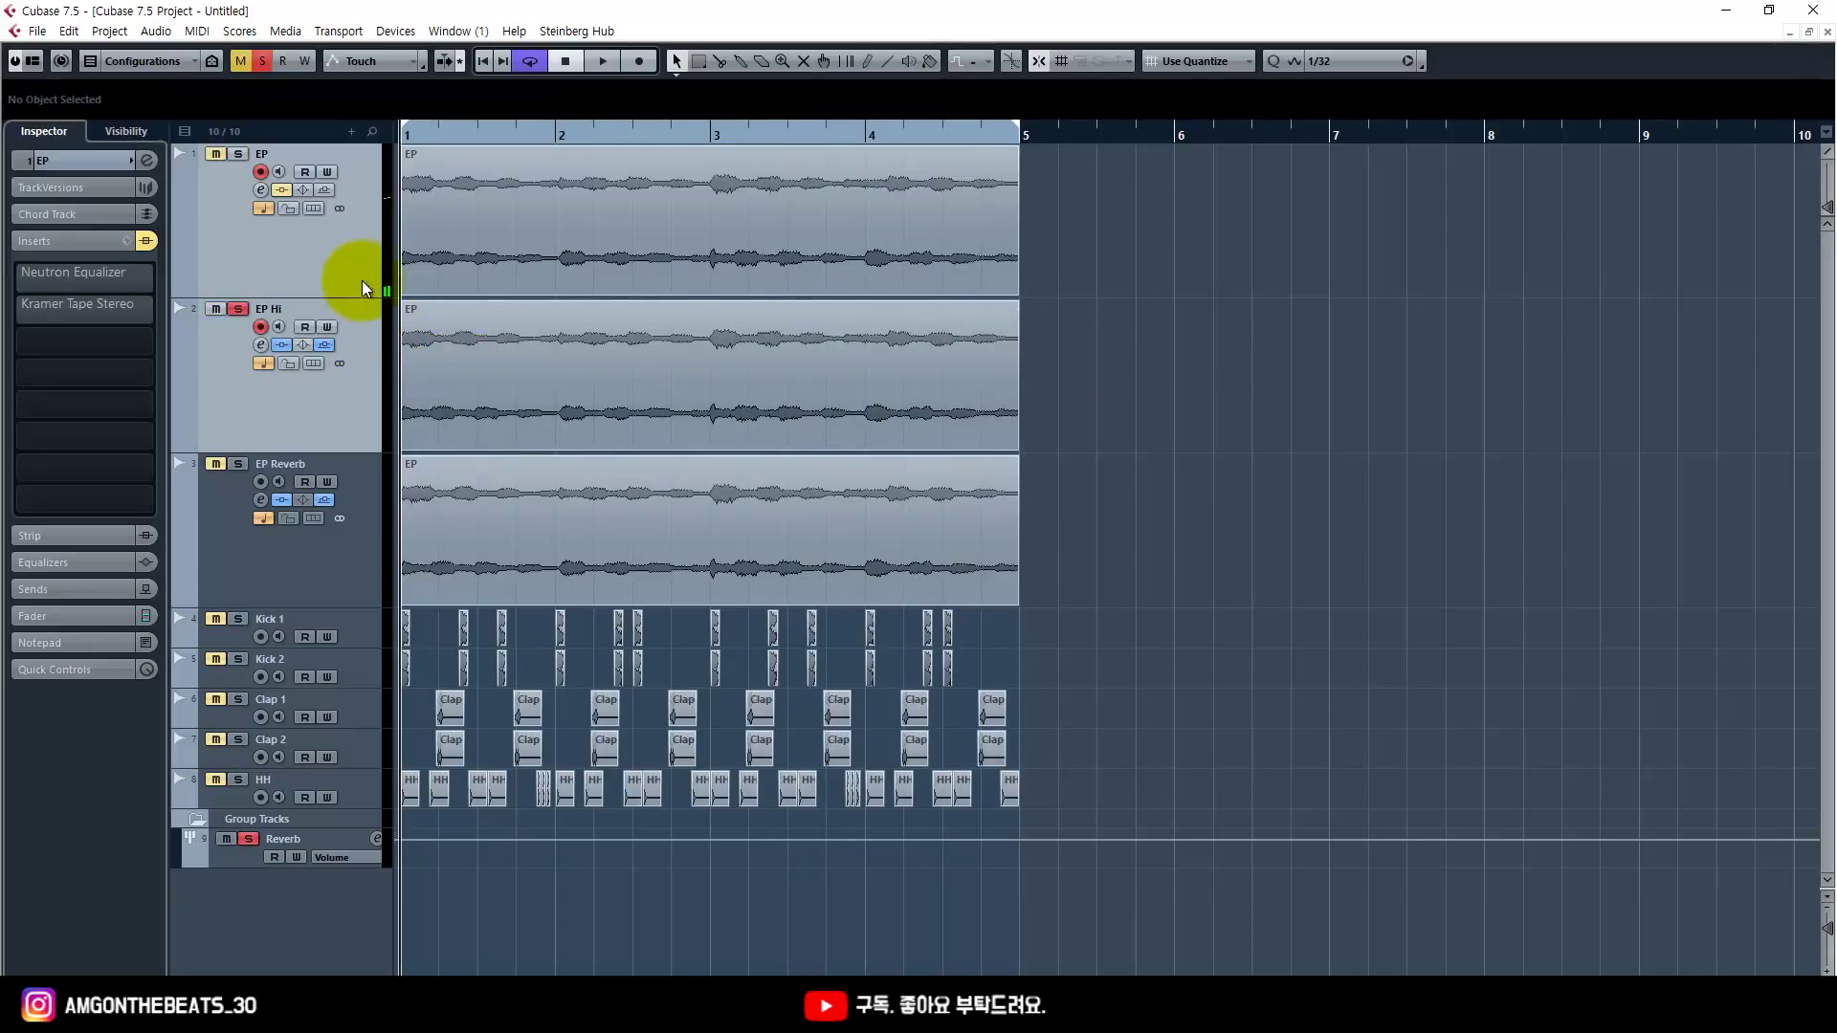
{"action": "left_click", "coordinate": [356, 274]}
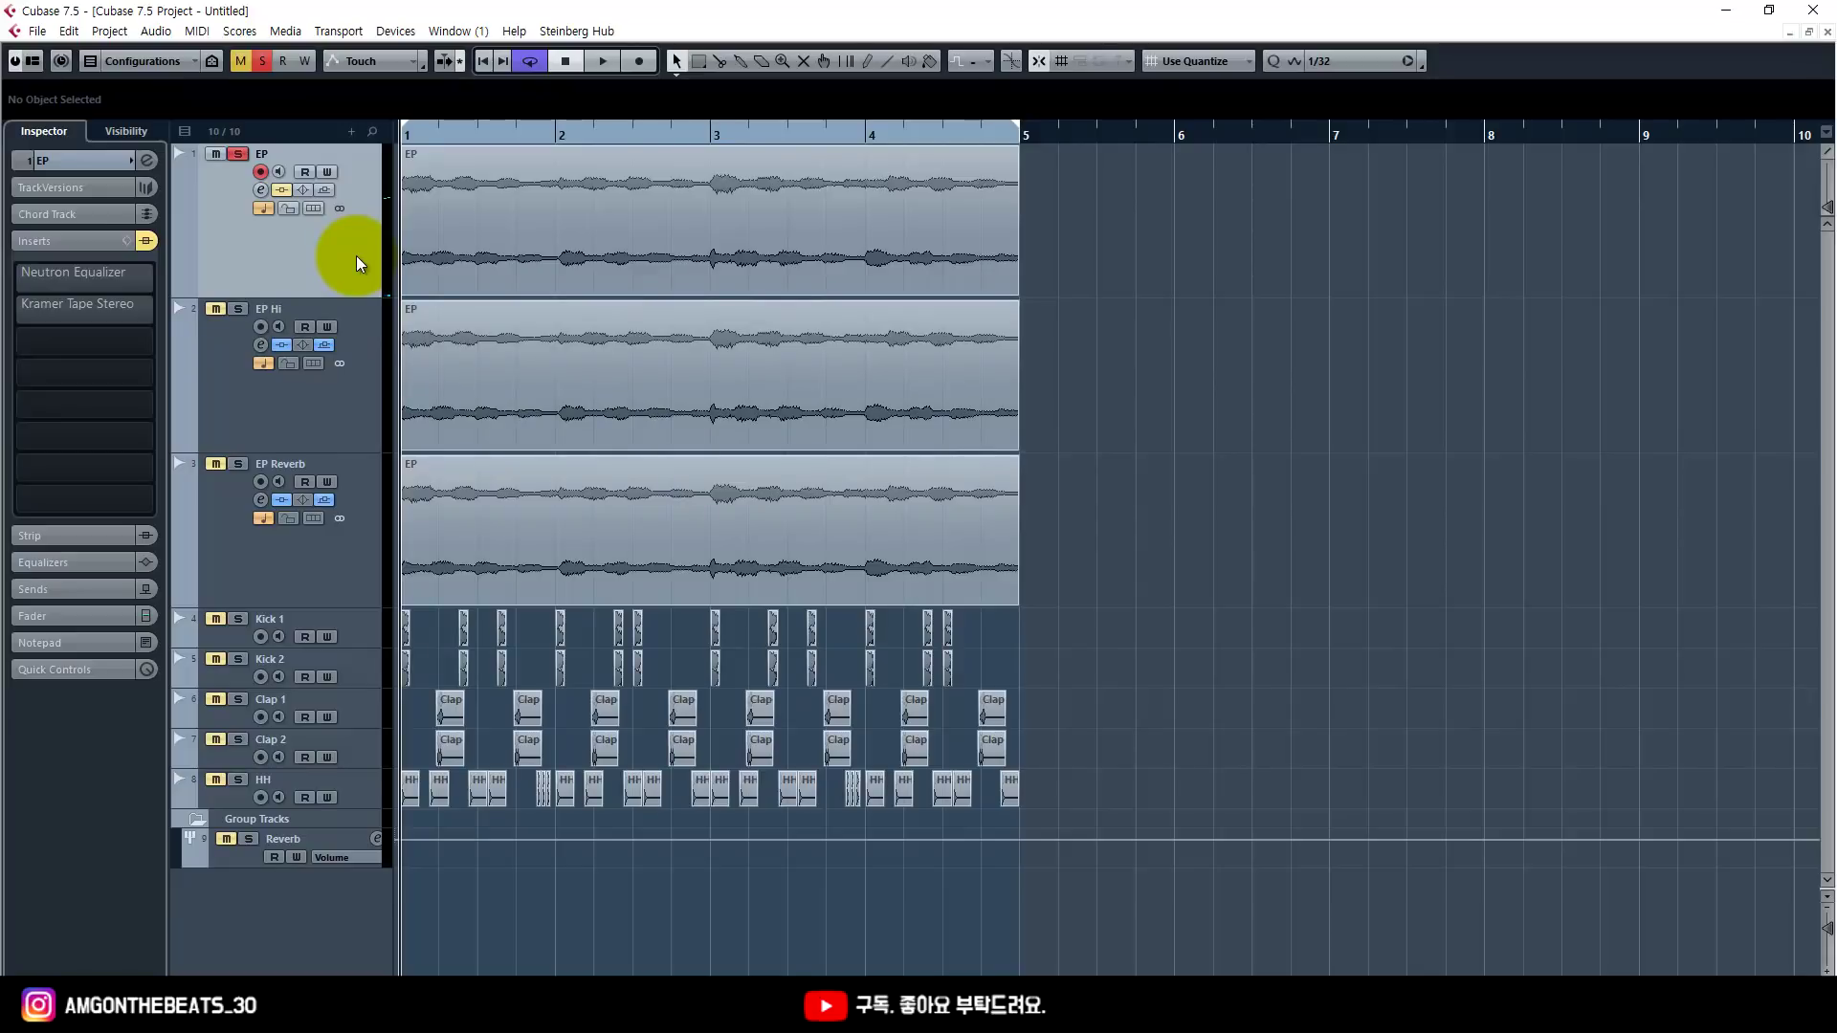
{"action": "left_click_drag", "start_coordinate": [121, 273], "coordinate": [84, 367]}
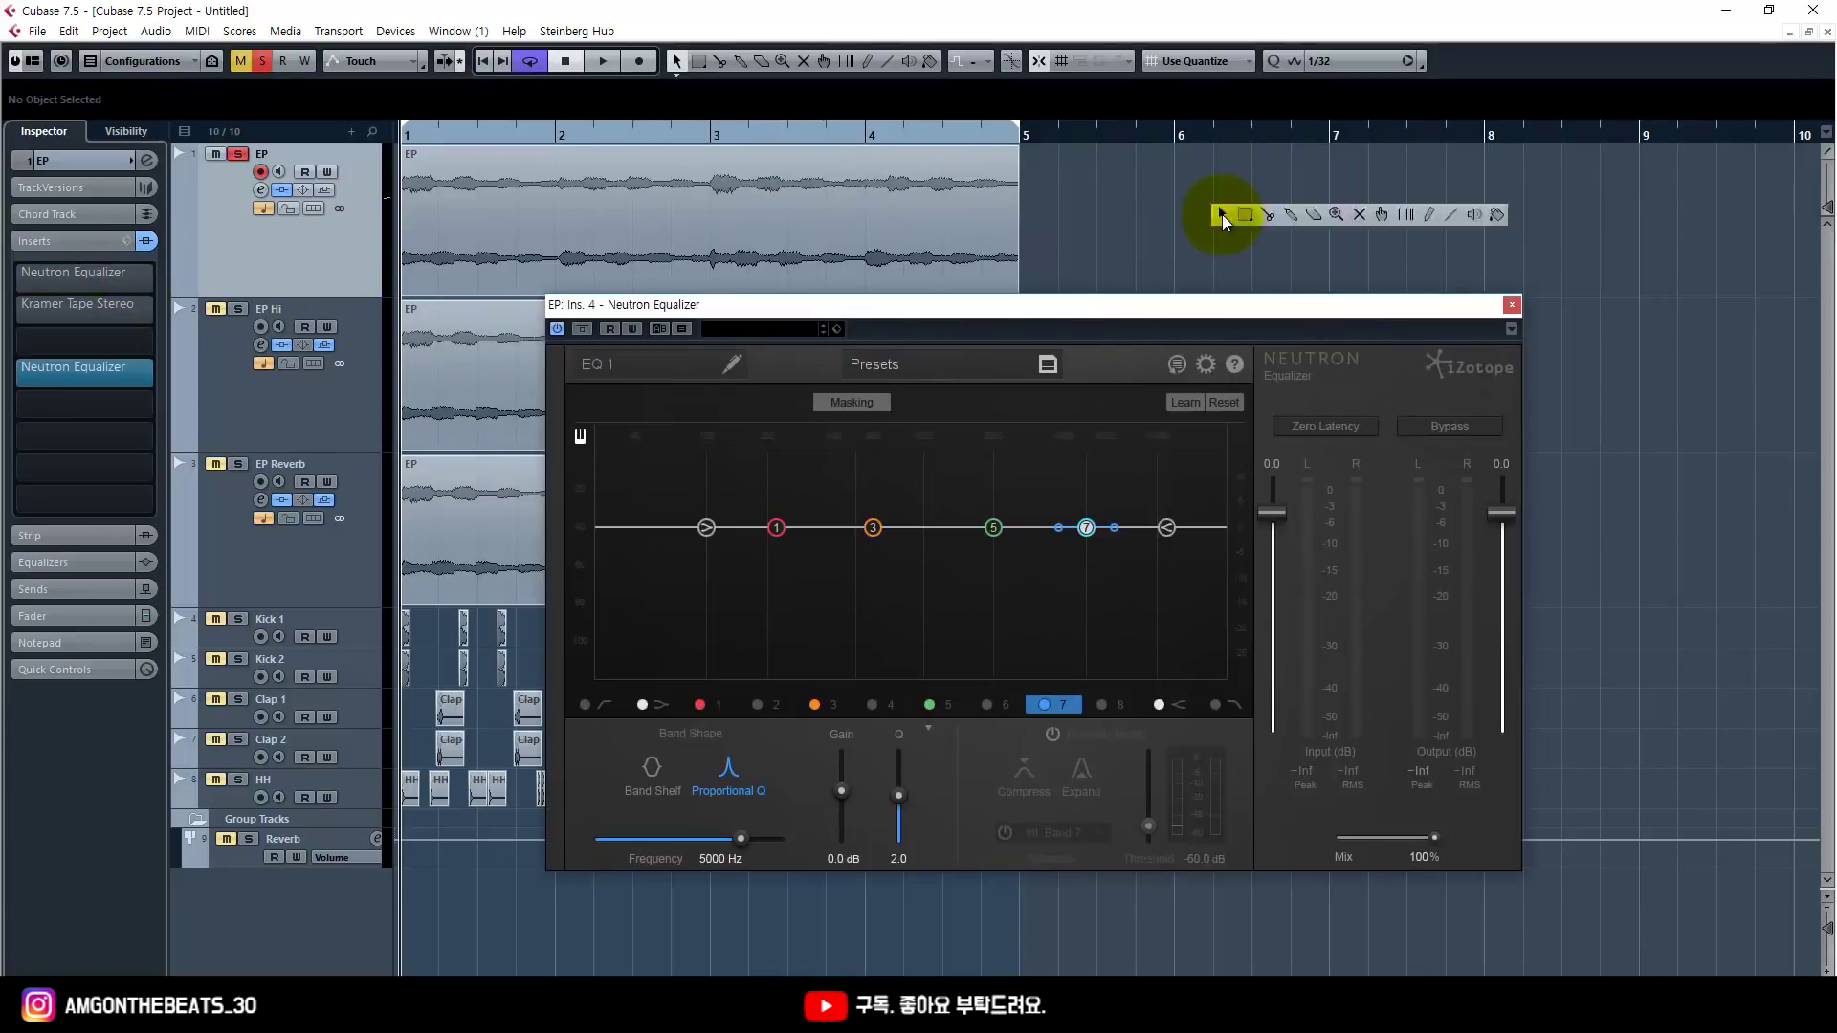
Step: Raise the new equalizer's high shelf to about 4.1 dB at 4213 Hz and play back the EP track
{"action": "left_click_drag", "start_coordinate": [1094, 296], "coordinate": [1073, 311]}
{"action": "left_click_drag", "start_coordinate": [1141, 547], "coordinate": [1038, 532]}
{"action": "key", "text": "space"}
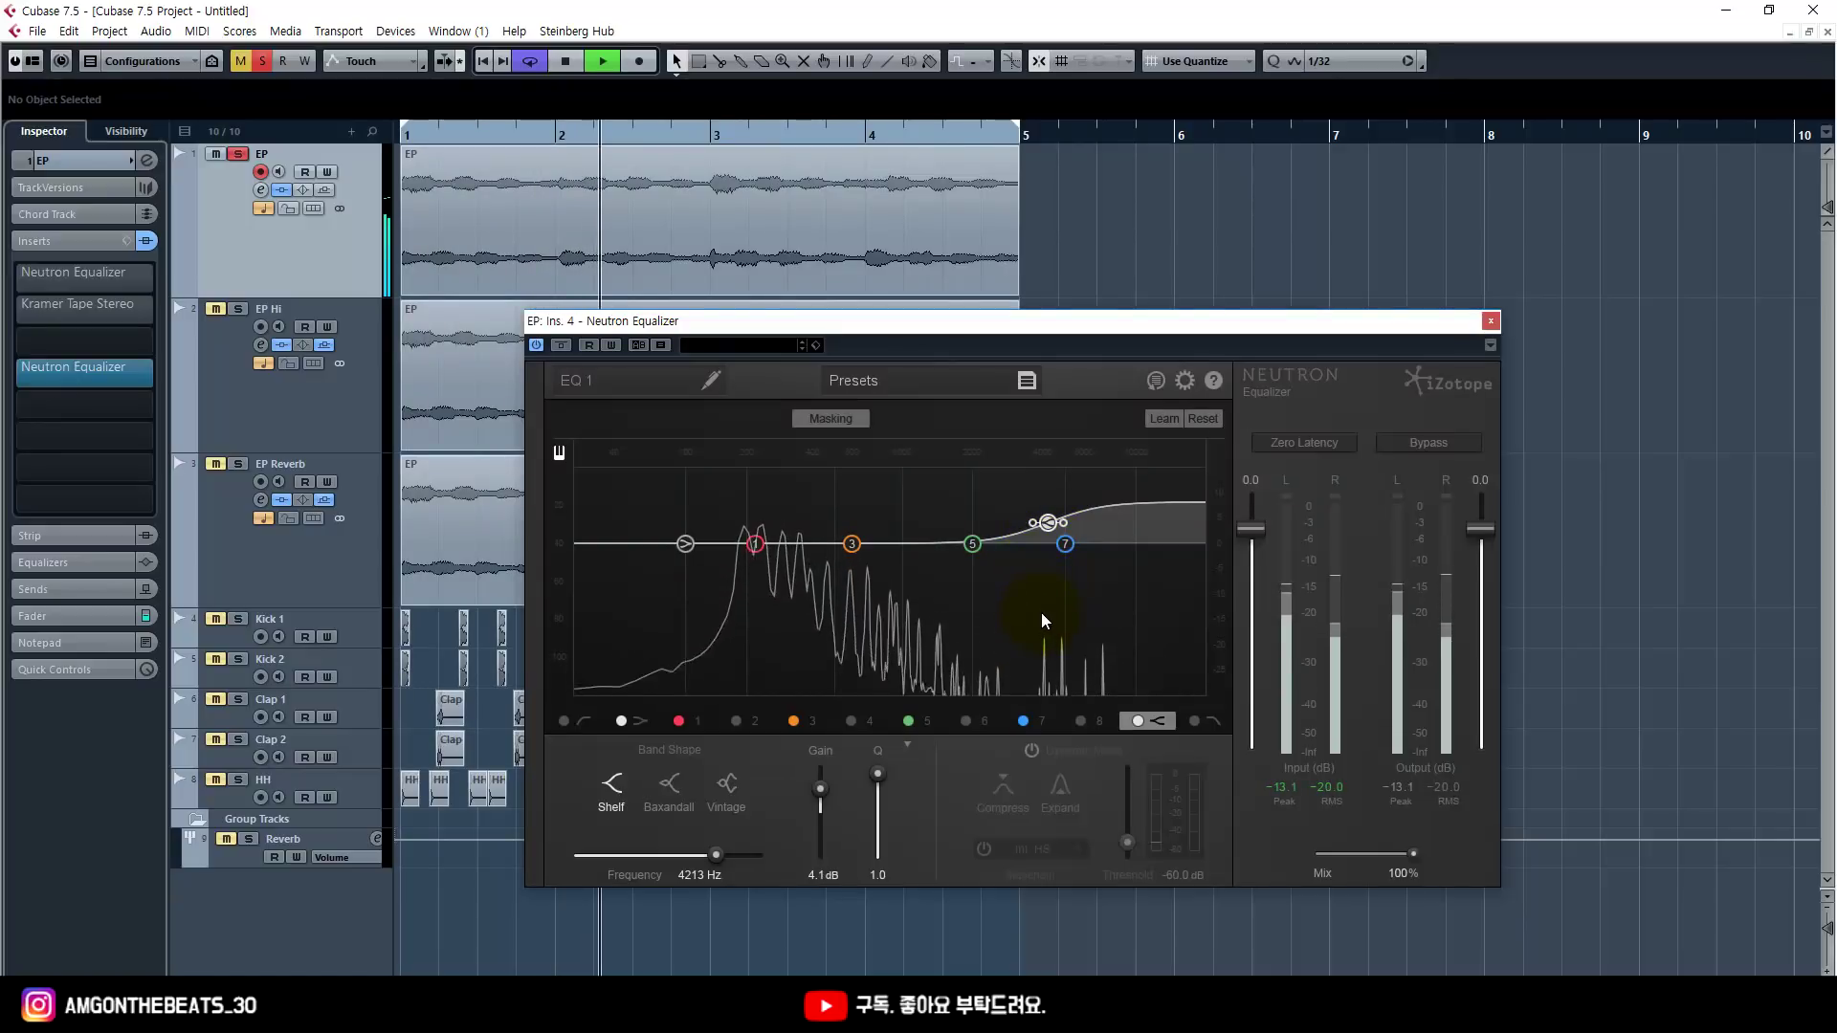
{"action": "key", "text": "space"}
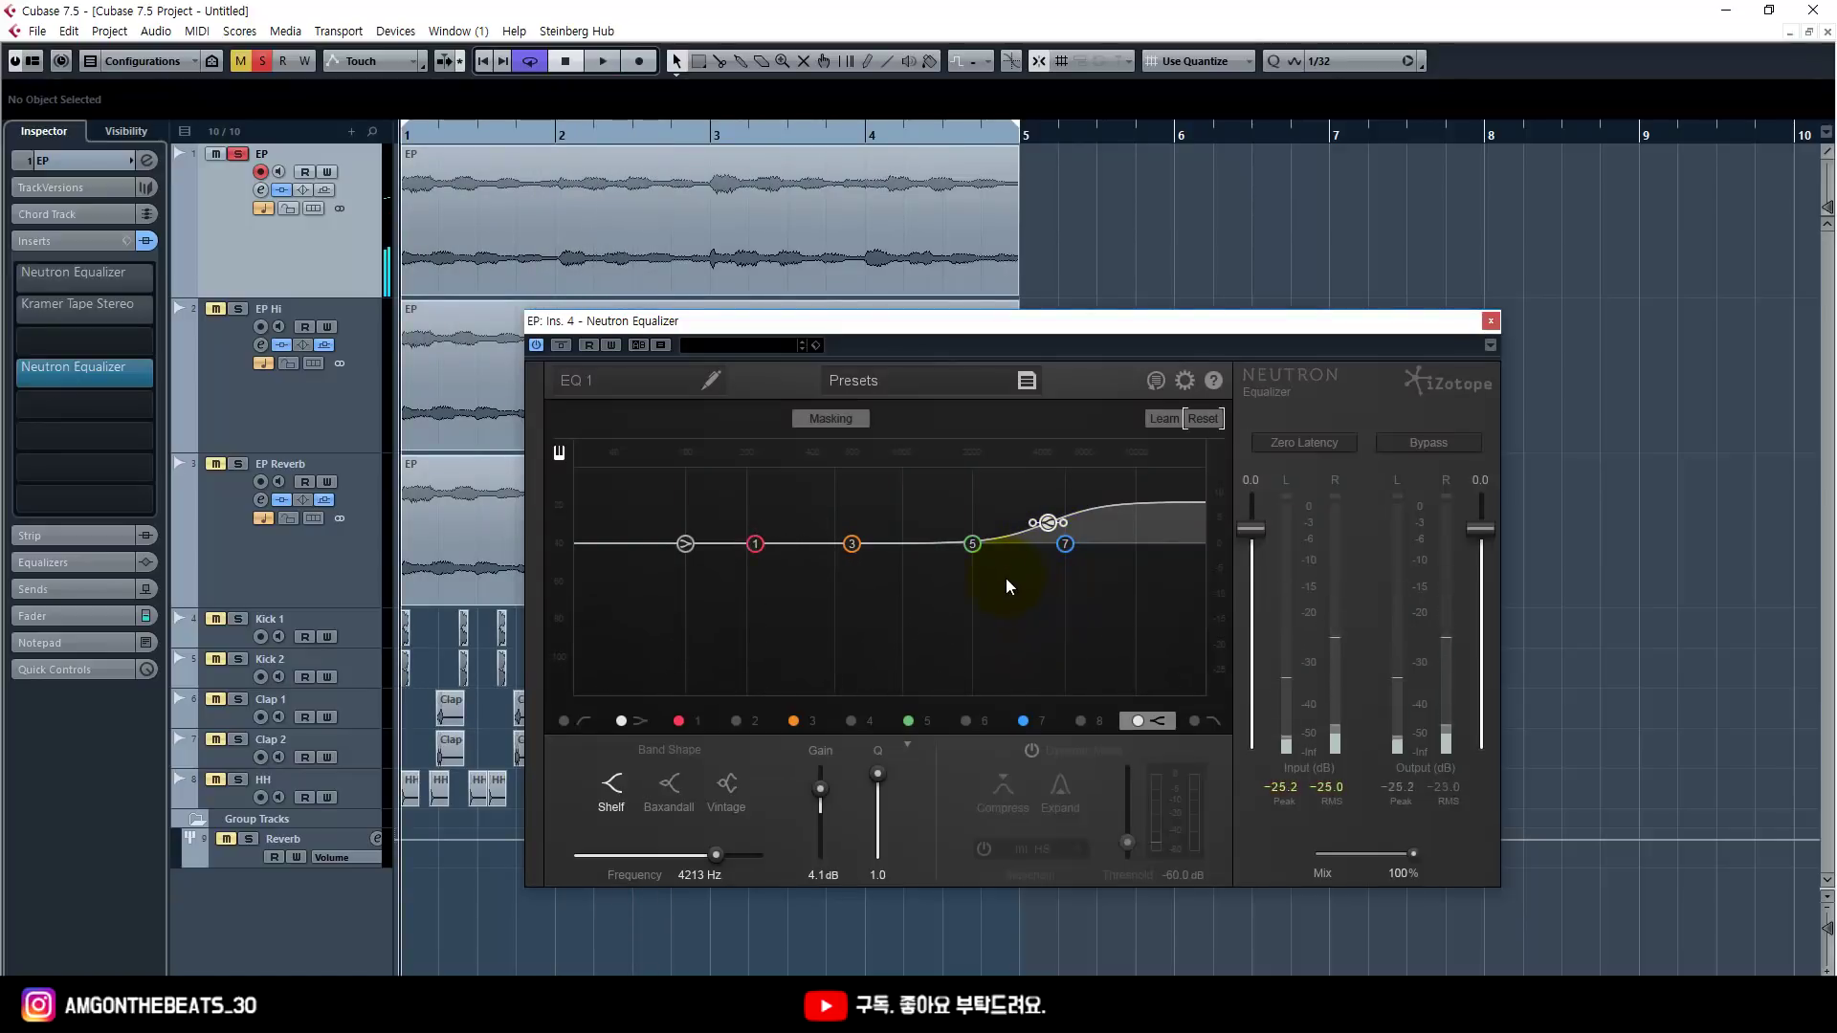
Step: Bypass the EP track's inserts during playback to compare the unprocessed sound, then reactivate them
{"action": "left_click", "coordinate": [560, 347]}
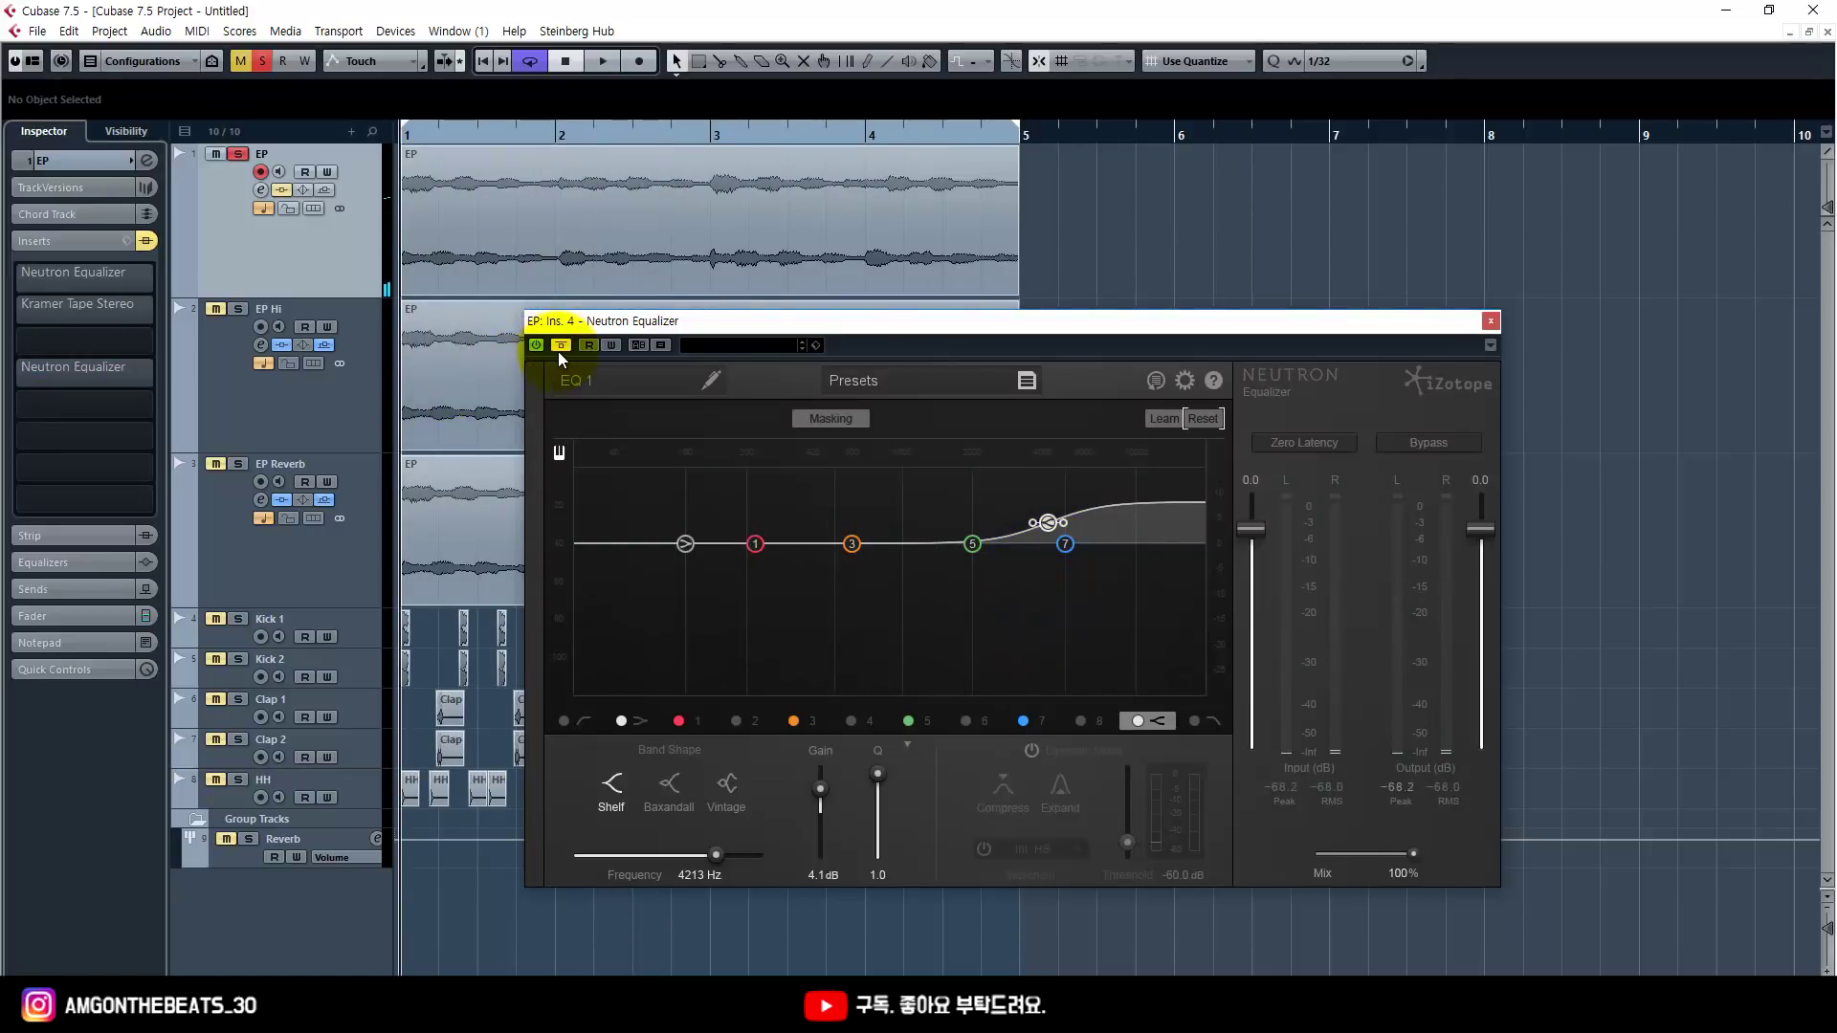
{"action": "key", "text": "space"}
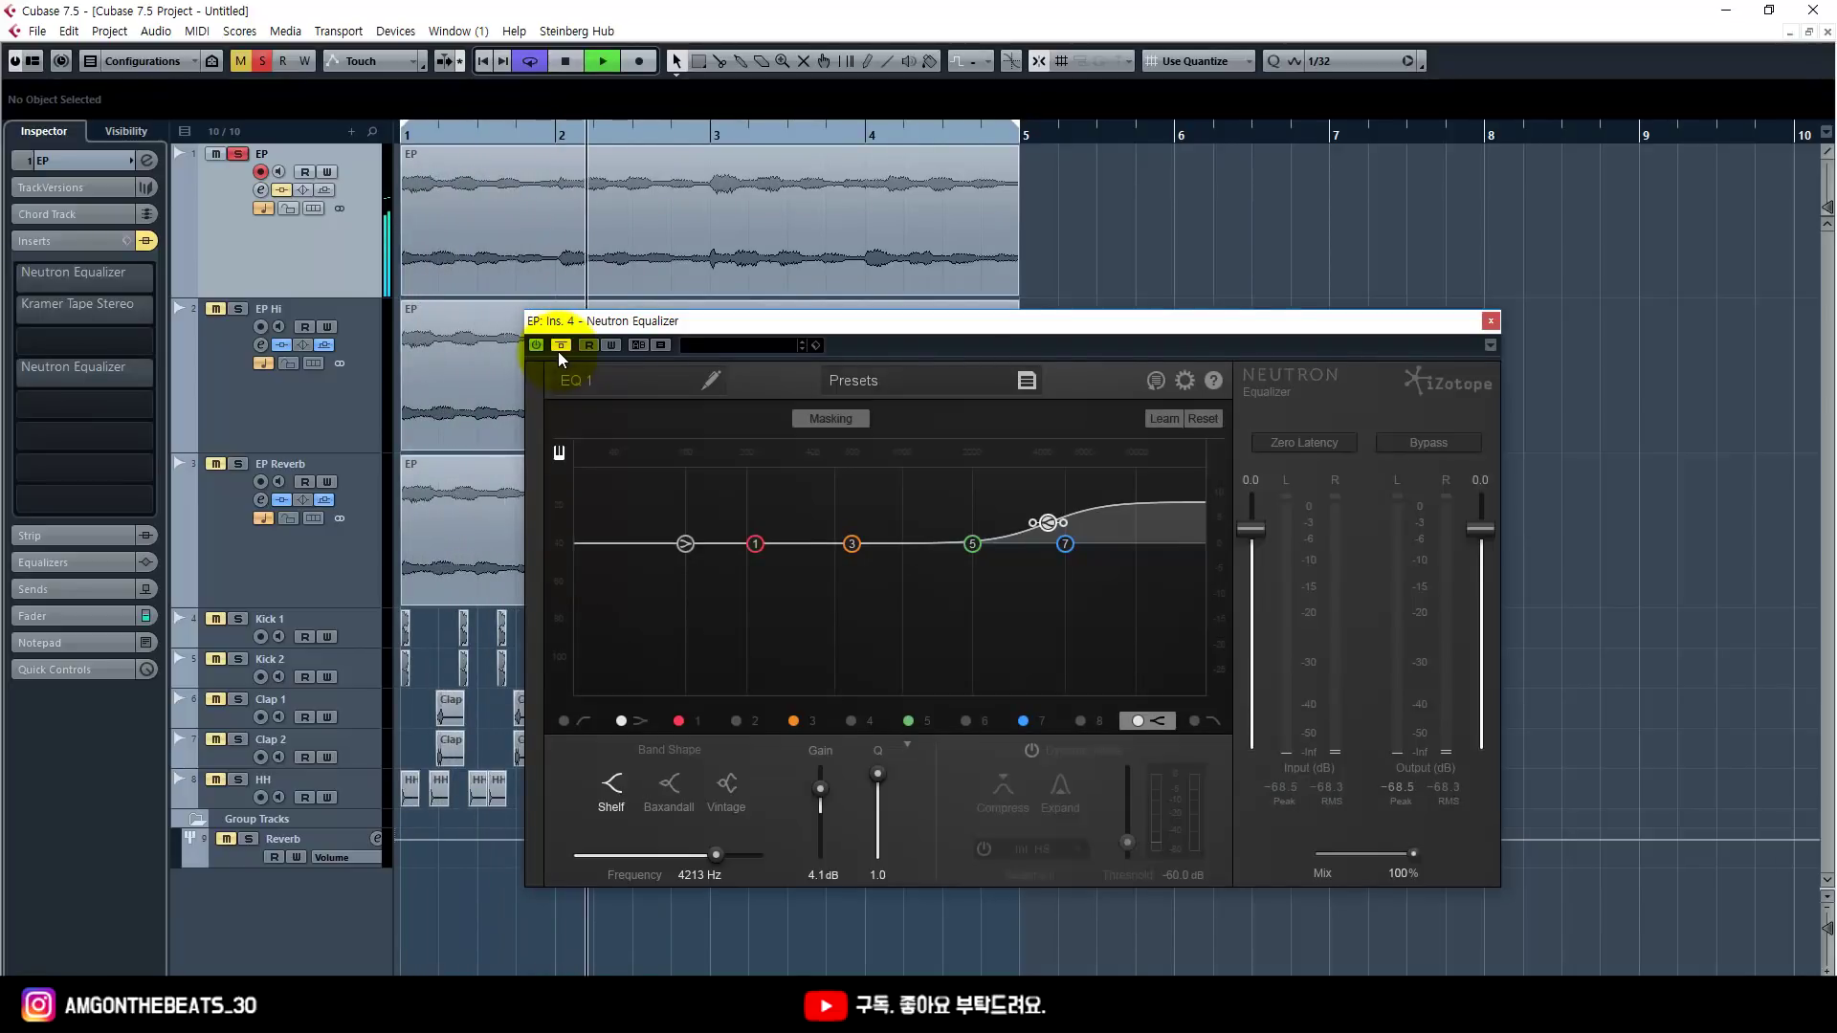
{"action": "left_click", "coordinate": [559, 346]}
Step: Adjust the high shelf on the EP track's equalizer to about 5.2 dB at 3027 Hz while listening
{"action": "left_click_drag", "start_coordinate": [1049, 522], "coordinate": [1018, 515]}
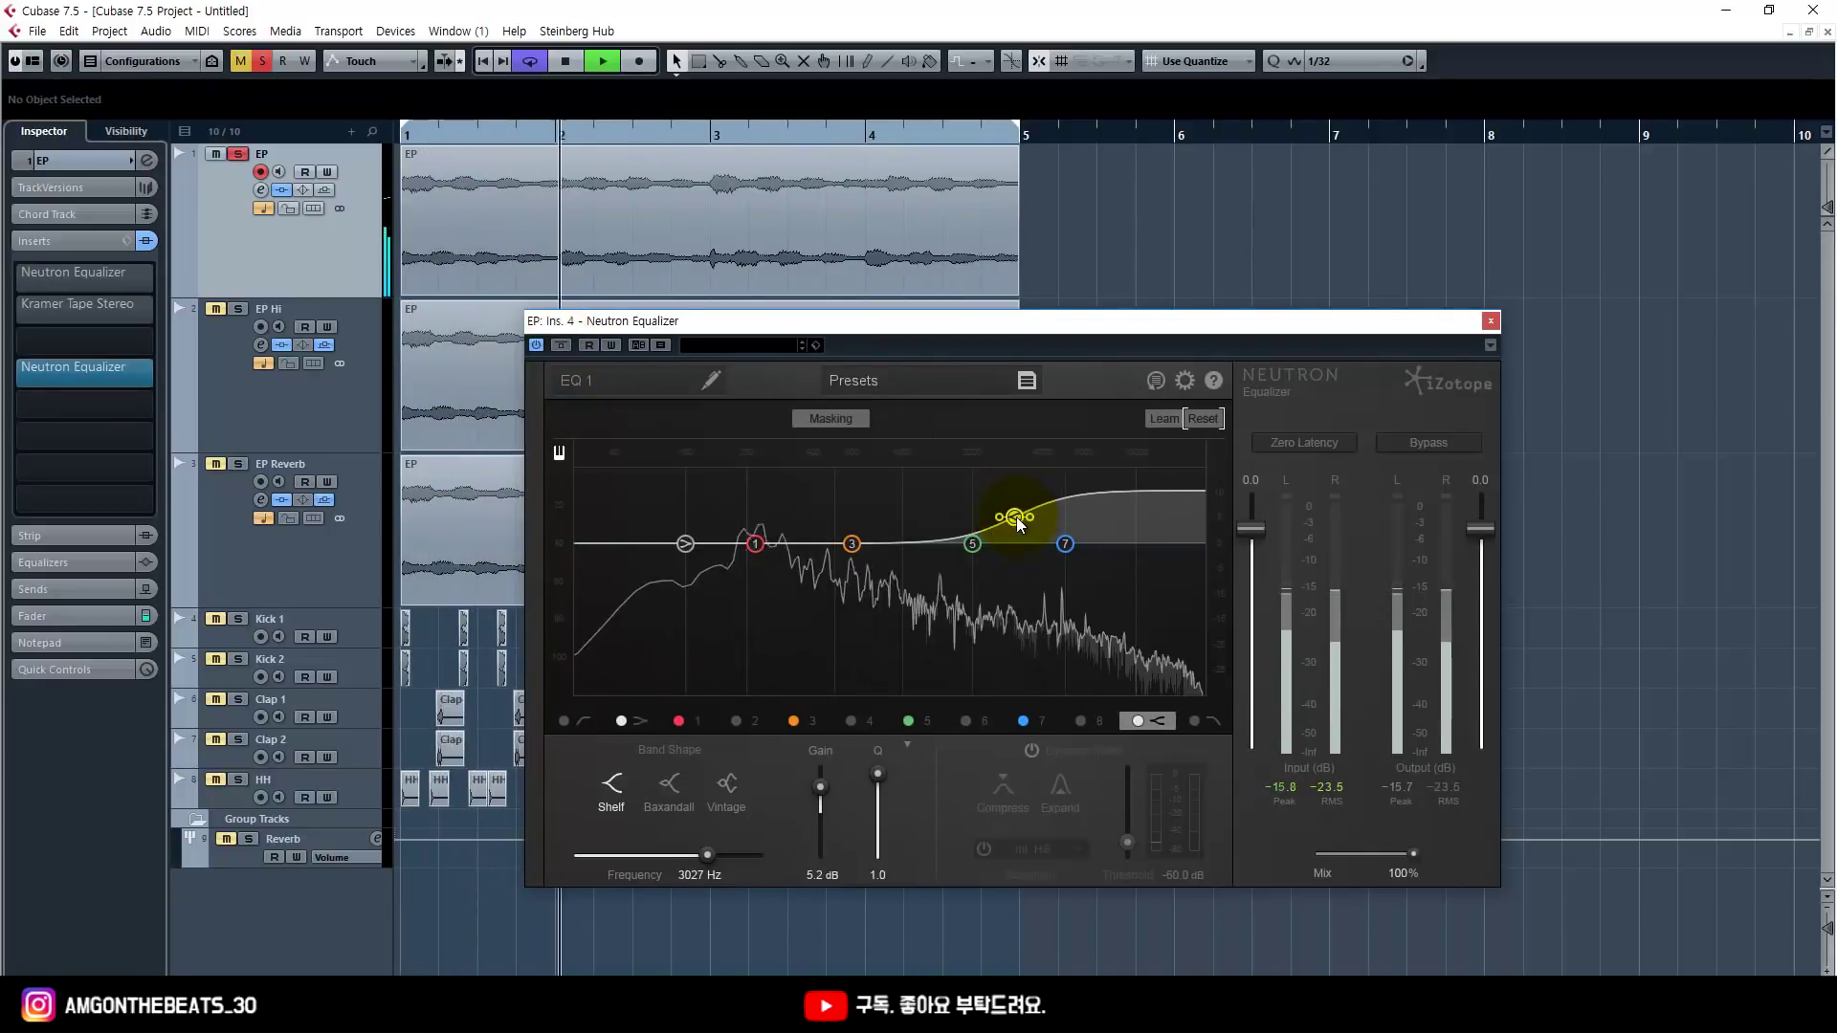
{"action": "key", "text": "space"}
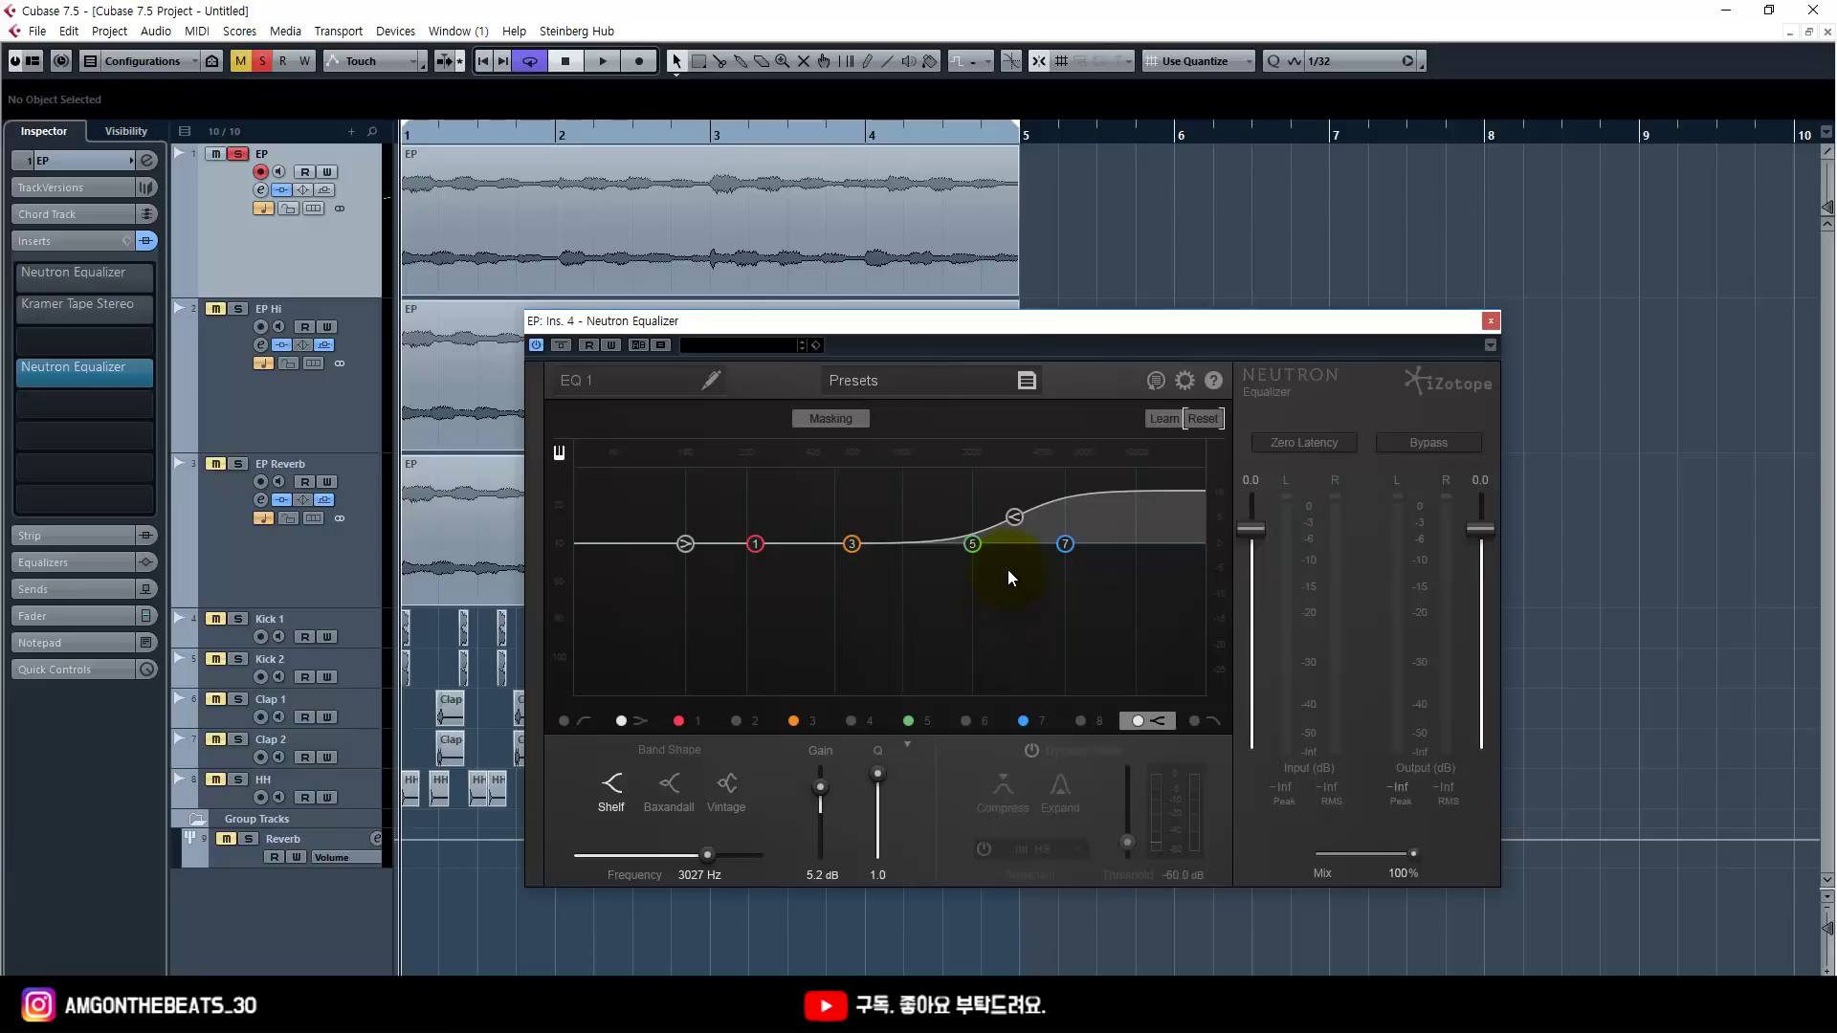
{"action": "left_click_drag", "start_coordinate": [873, 343], "coordinate": [847, 364]}
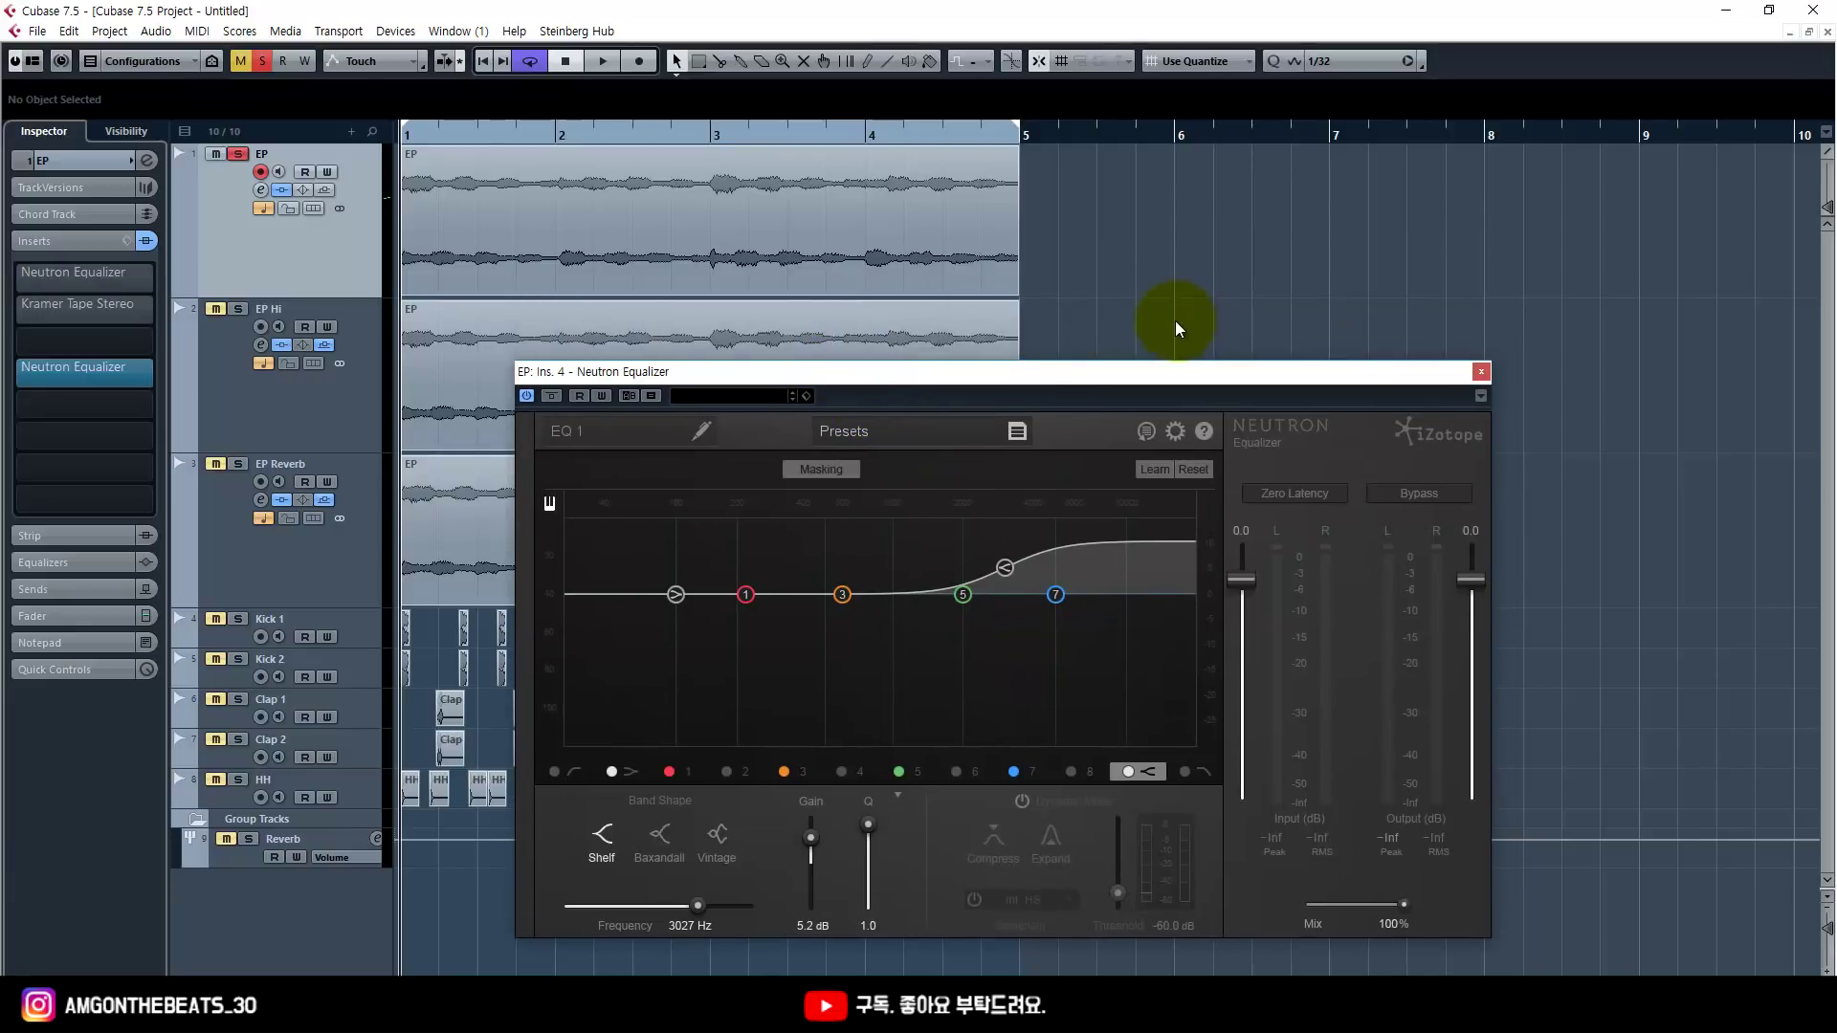
Step: Duplicate the EP track and remove the copy again
{"action": "right_click", "coordinate": [352, 244]}
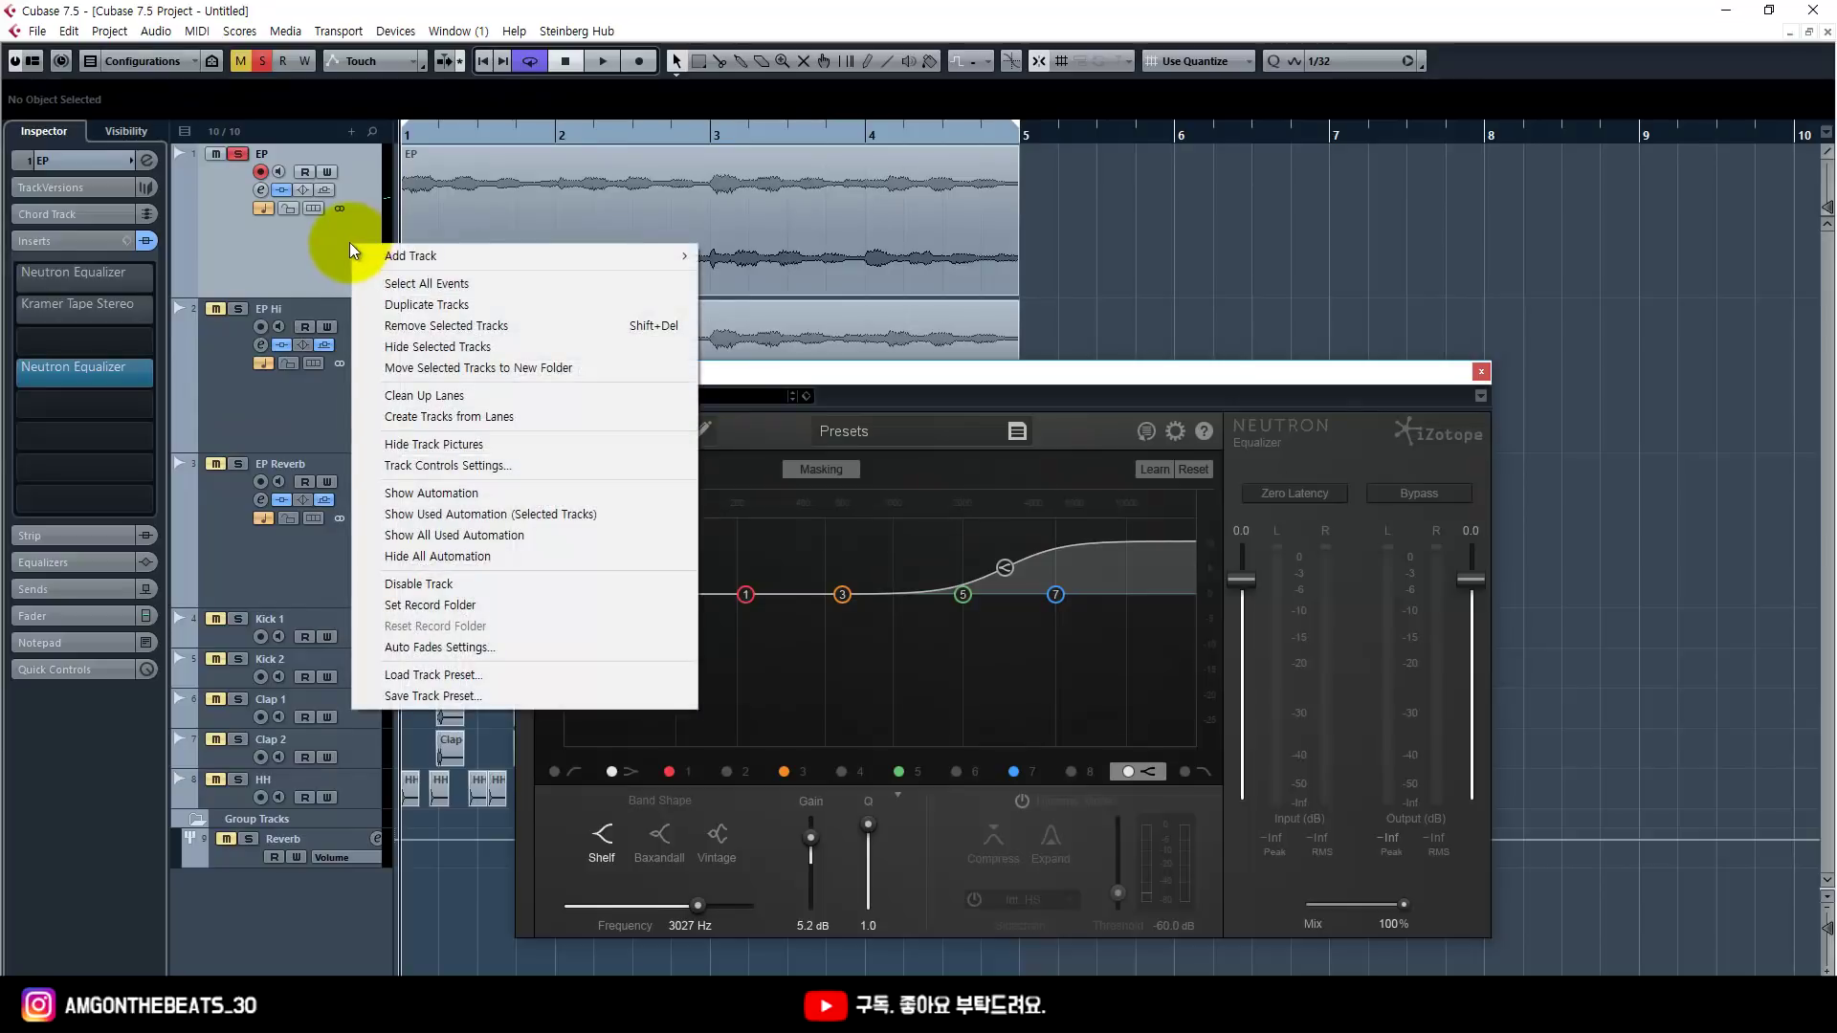
{"action": "left_click", "coordinate": [402, 306]}
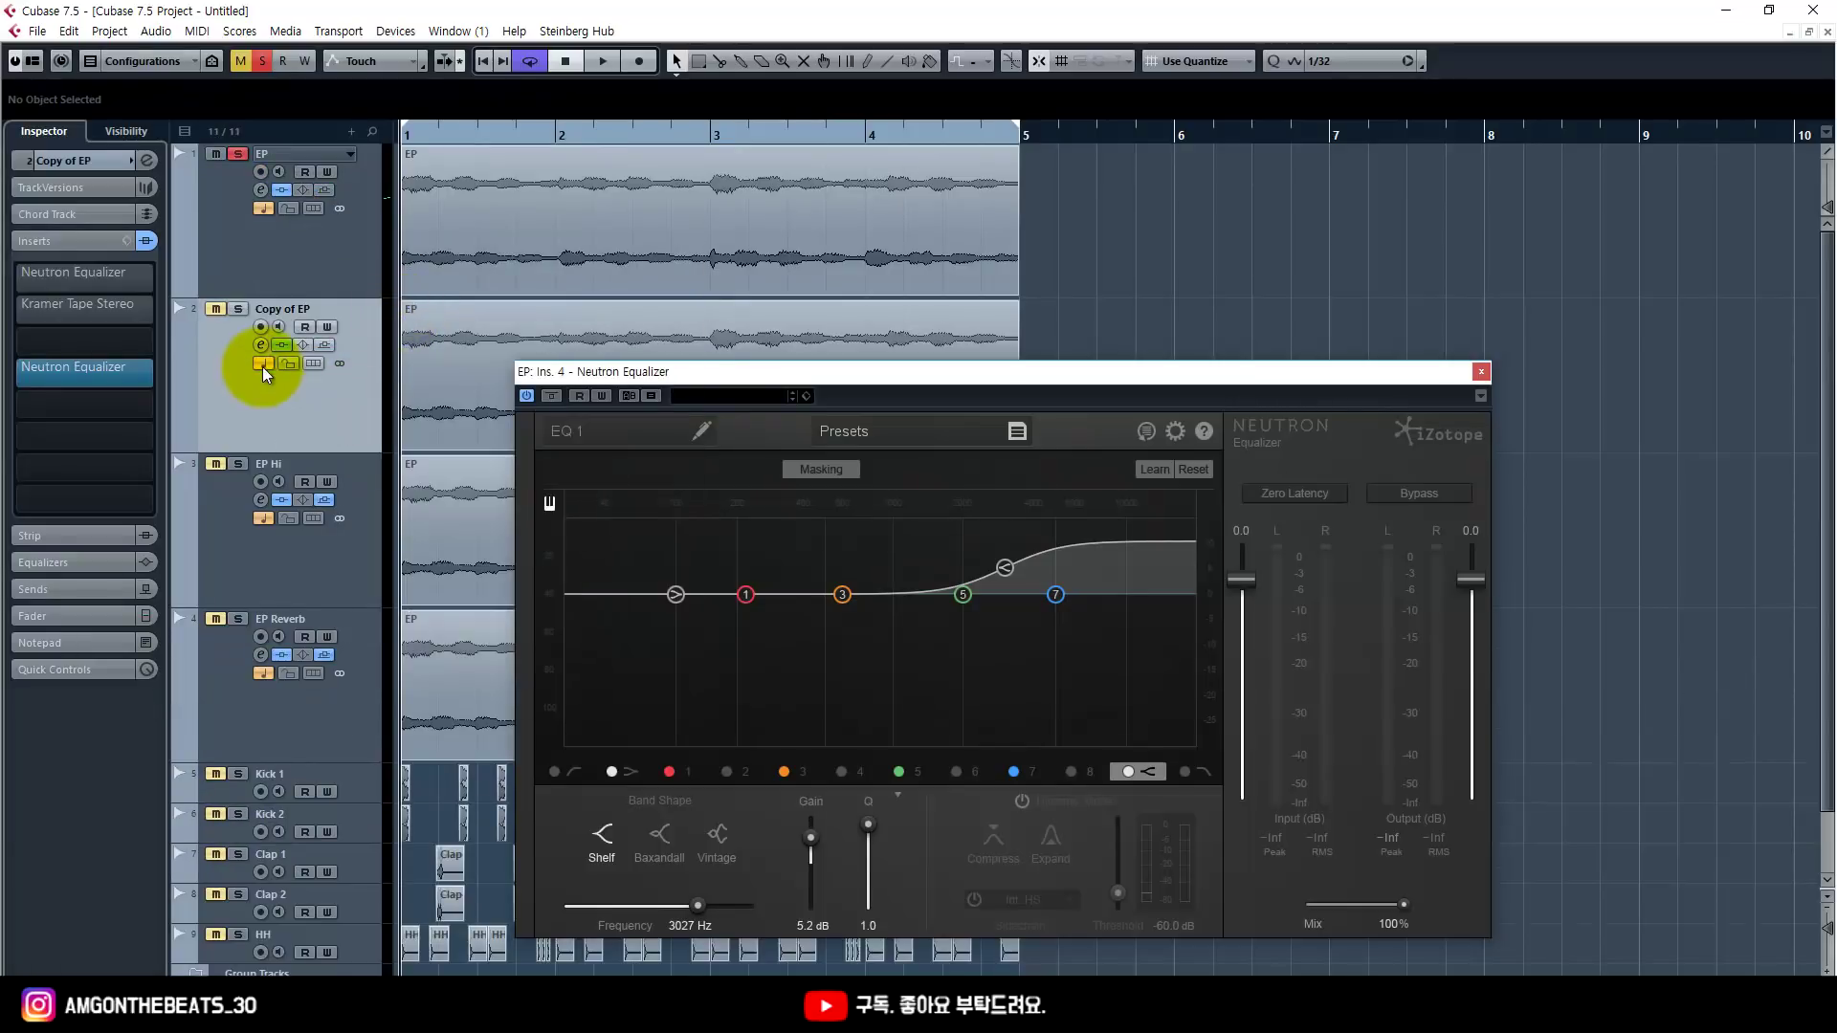
{"action": "key", "text": "Delete"}
Step: Close the EP track's equalizer and open the Neutron Equalizer insert of the EP Hi track
{"action": "left_click", "coordinate": [281, 392]}
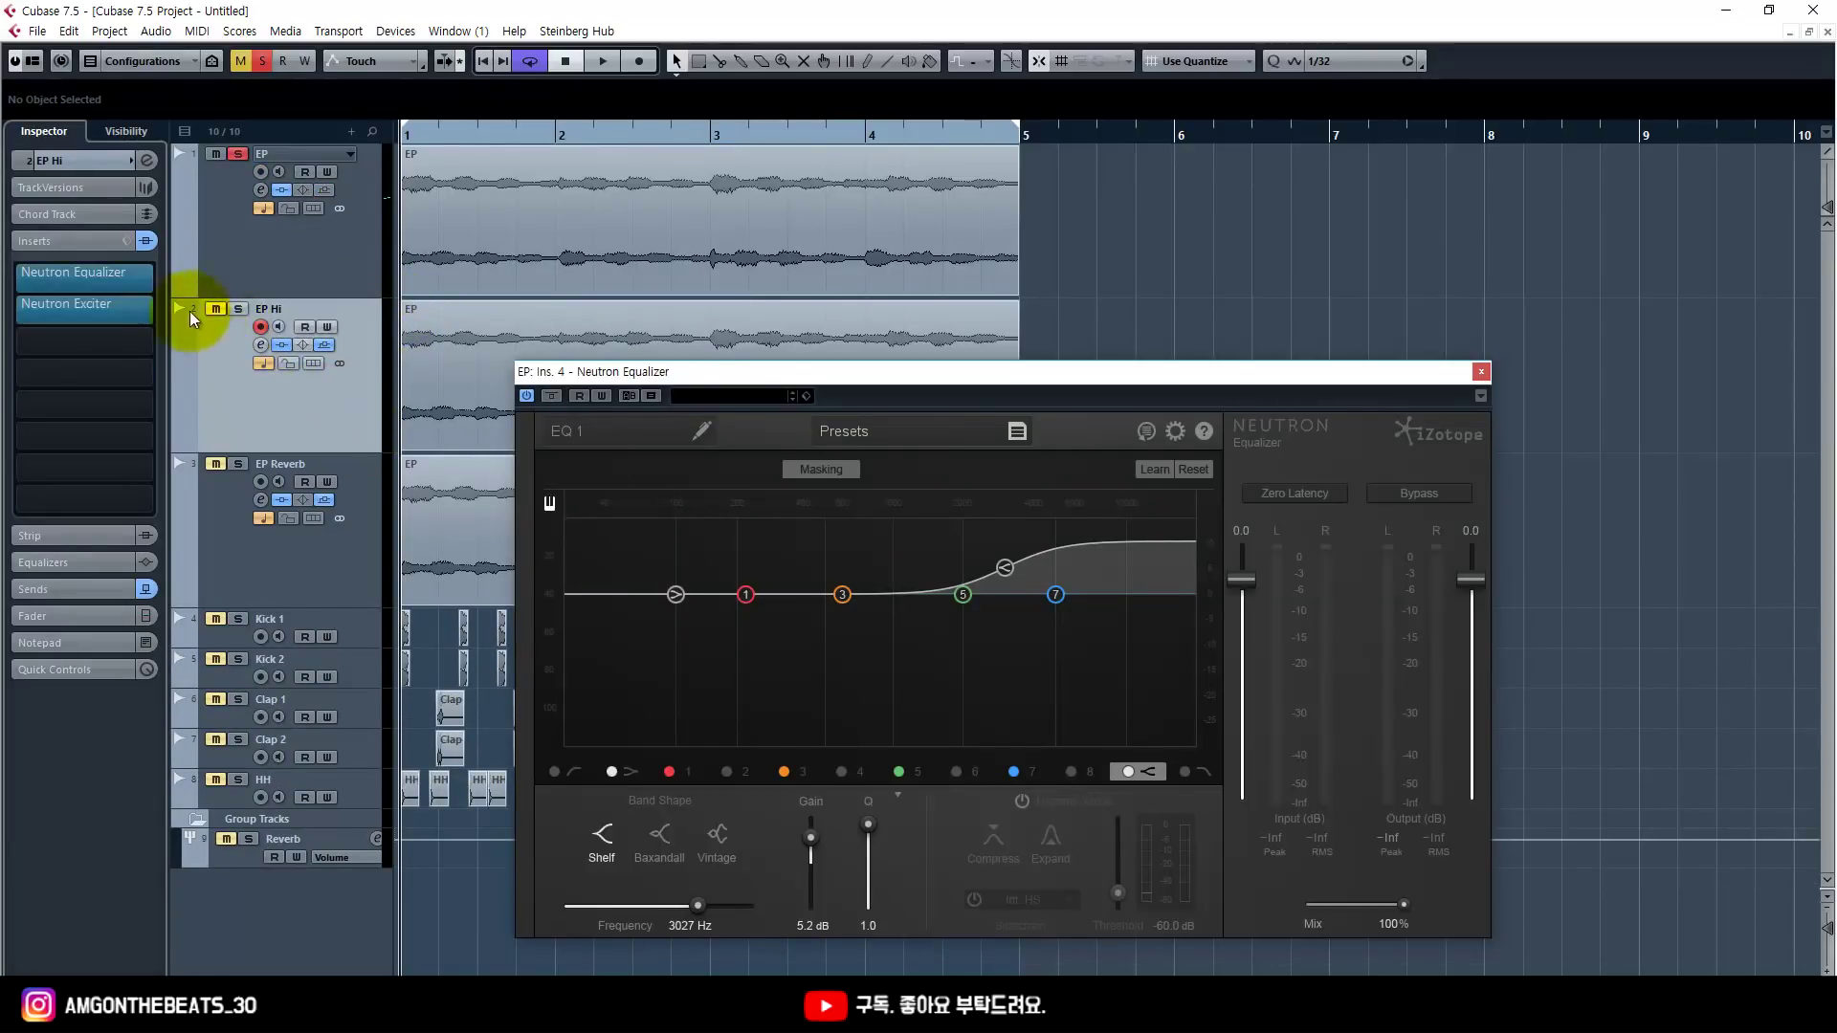
{"action": "left_click", "coordinate": [1480, 372]}
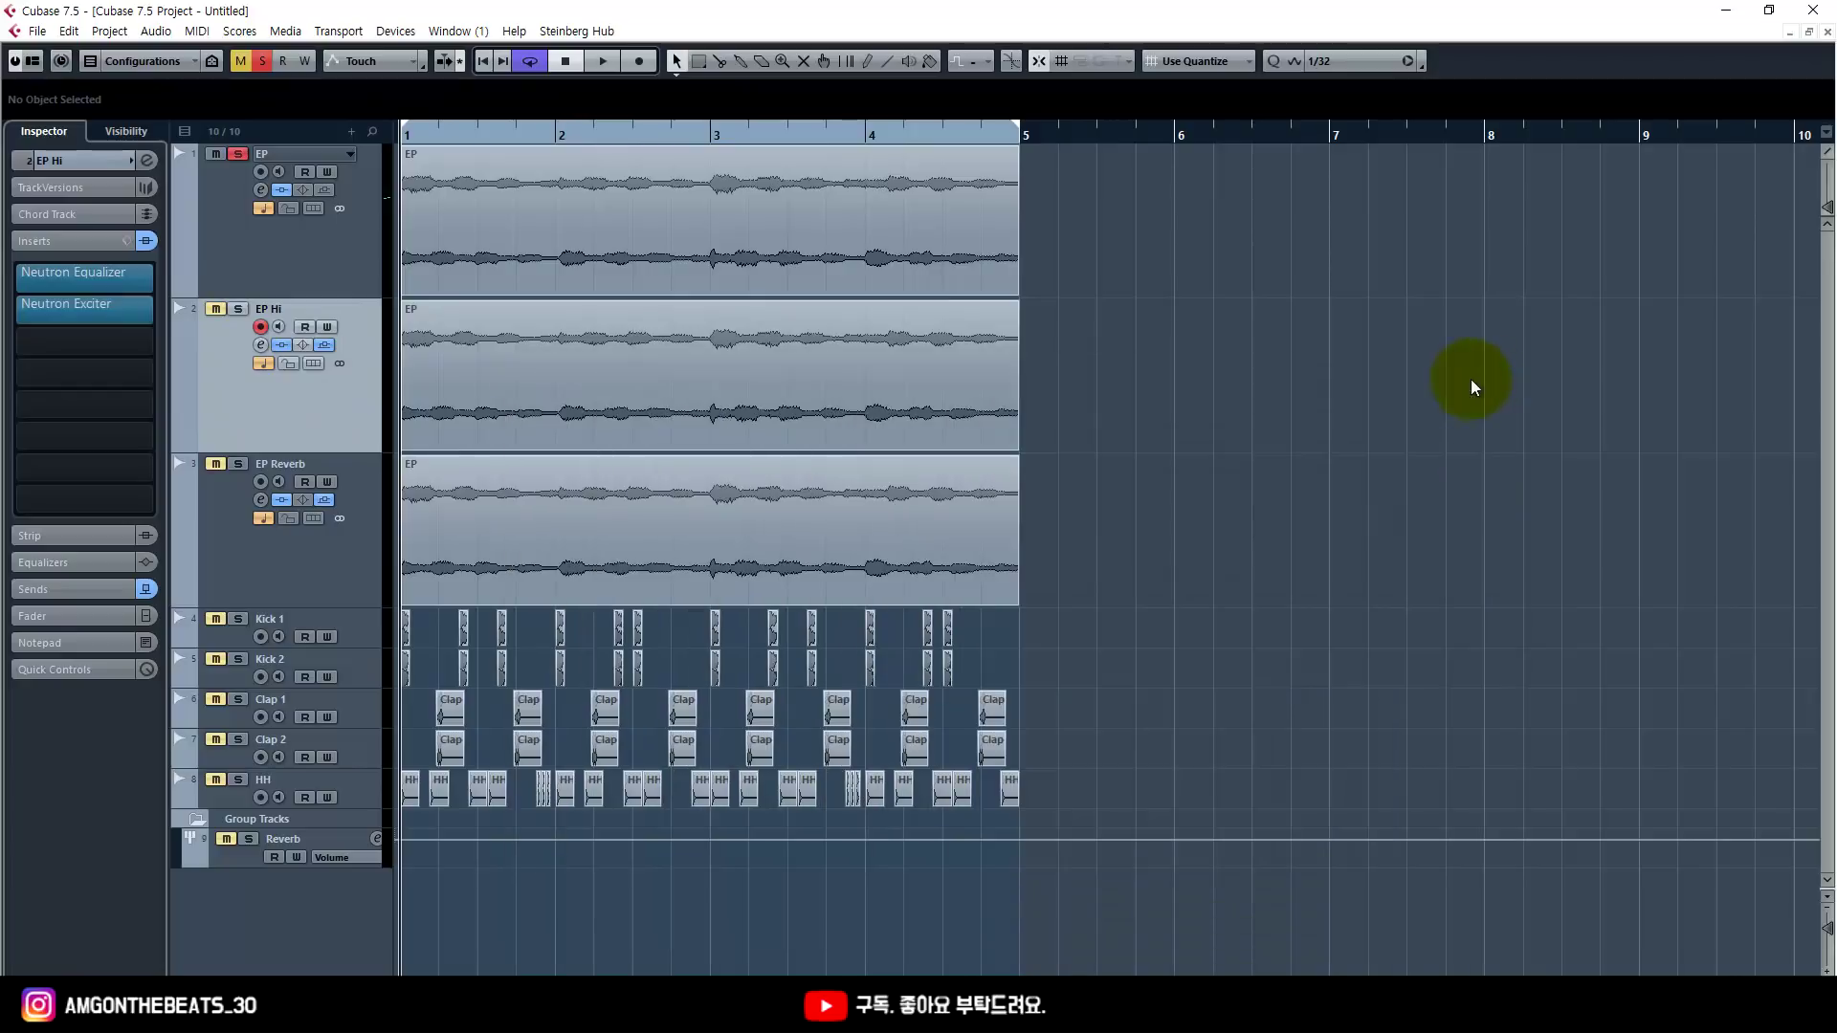
{"action": "left_click", "coordinate": [112, 281]}
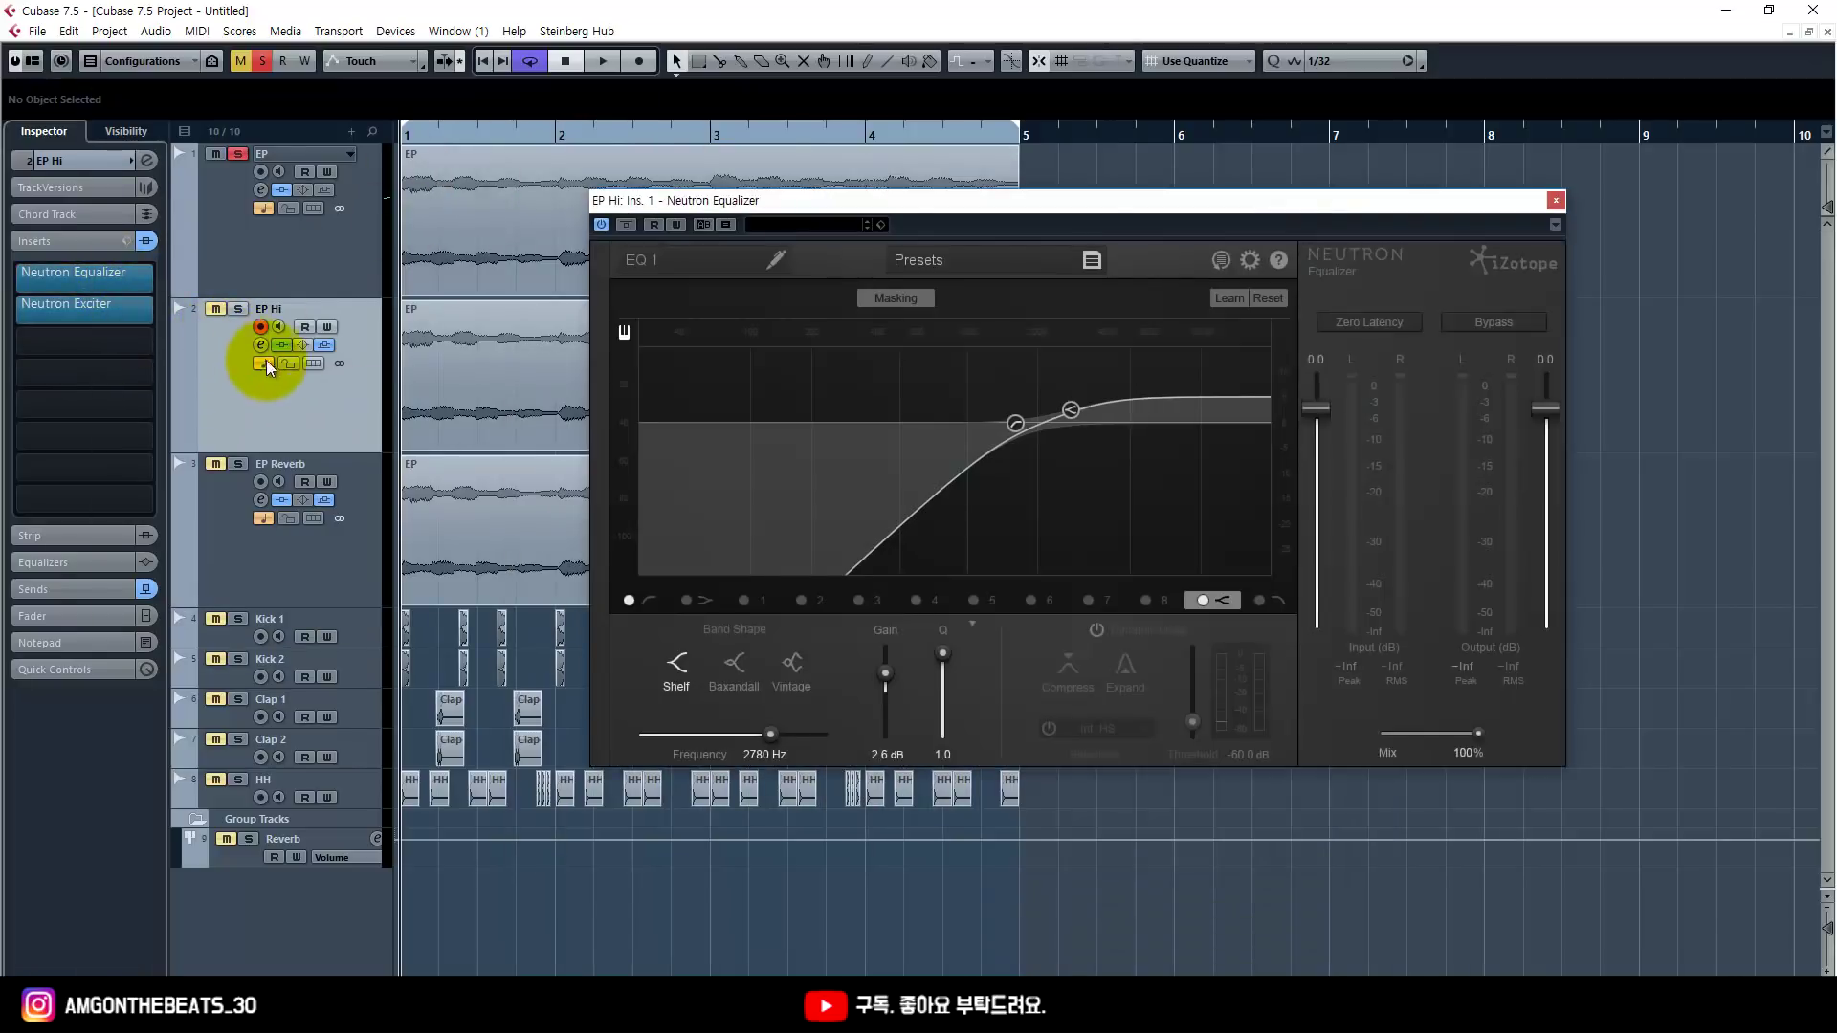
Step: Solo the EP Hi track in place of EP and play it back through its equalizer
{"action": "left_click", "coordinate": [324, 345]}
{"action": "left_click", "coordinate": [240, 158]}
{"action": "left_click_drag", "start_coordinate": [756, 205], "coordinate": [667, 186]}
{"action": "key", "text": "space"}
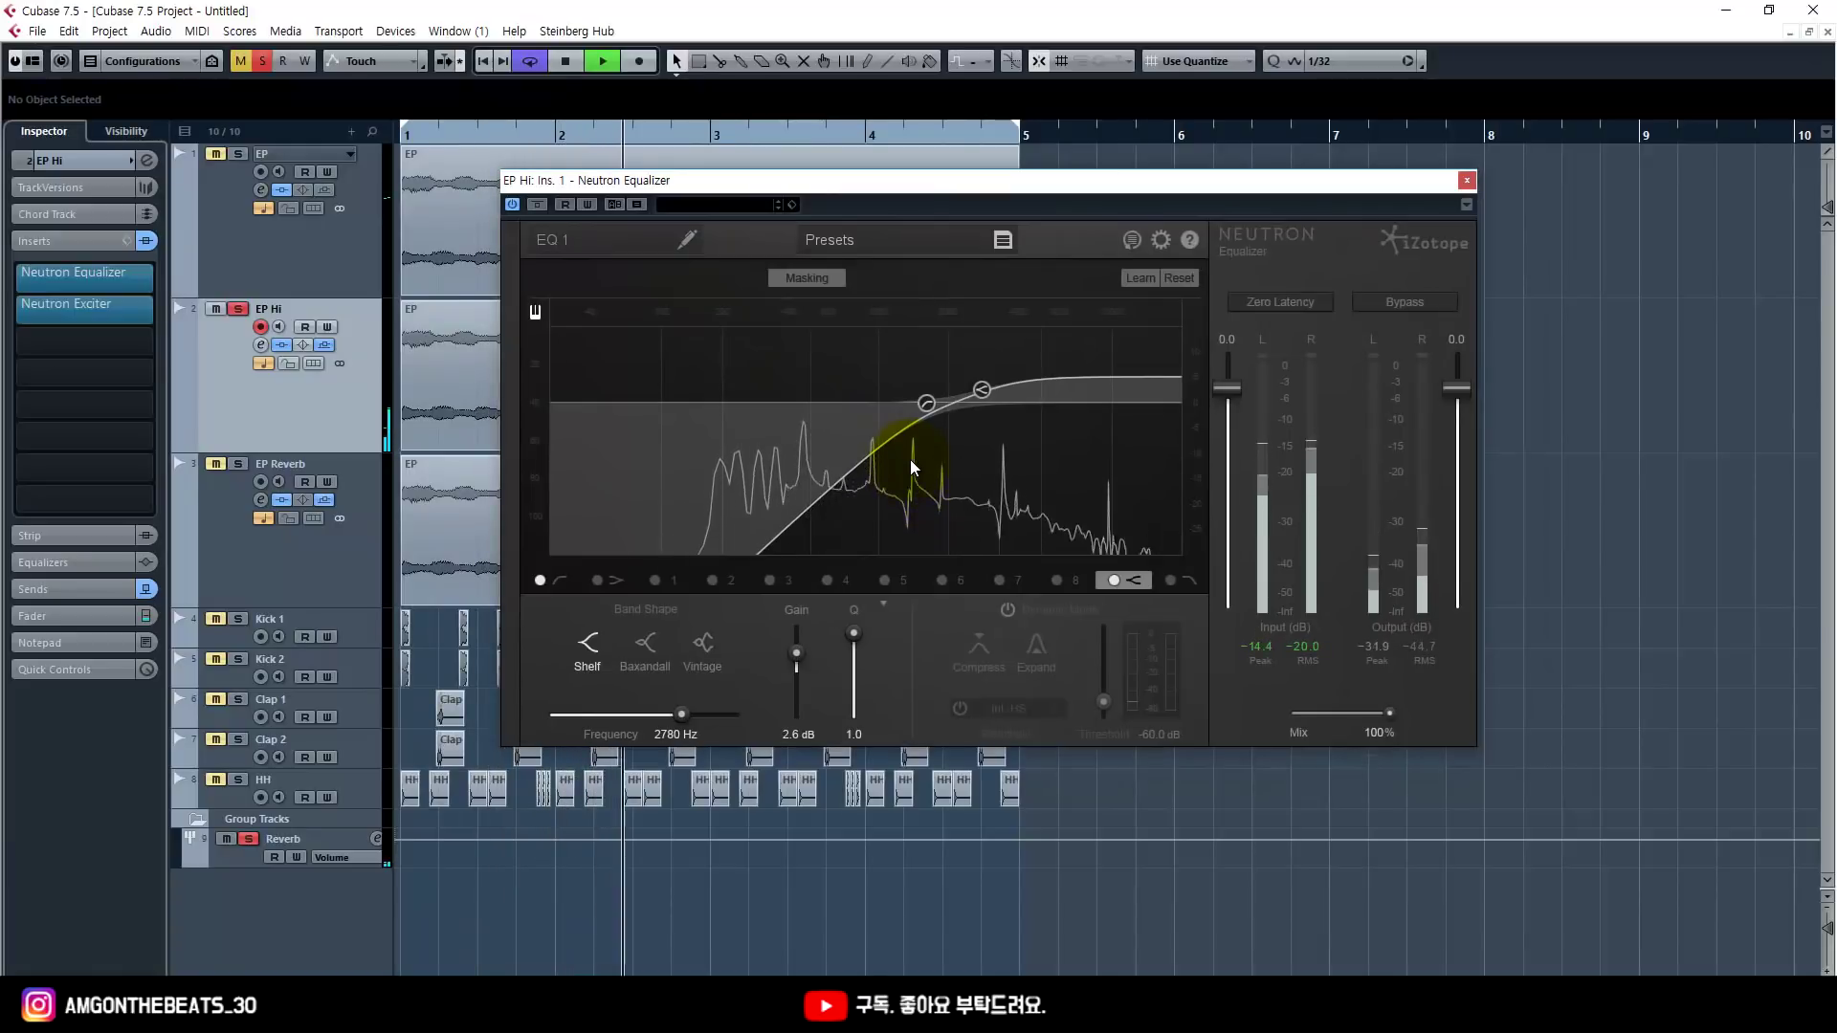
Step: Stop playback with the Neutron Exciter insert on EP Hi bypassed and the Reverb track's solo off
{"action": "left_click_drag", "start_coordinate": [878, 180], "coordinate": [918, 185]}
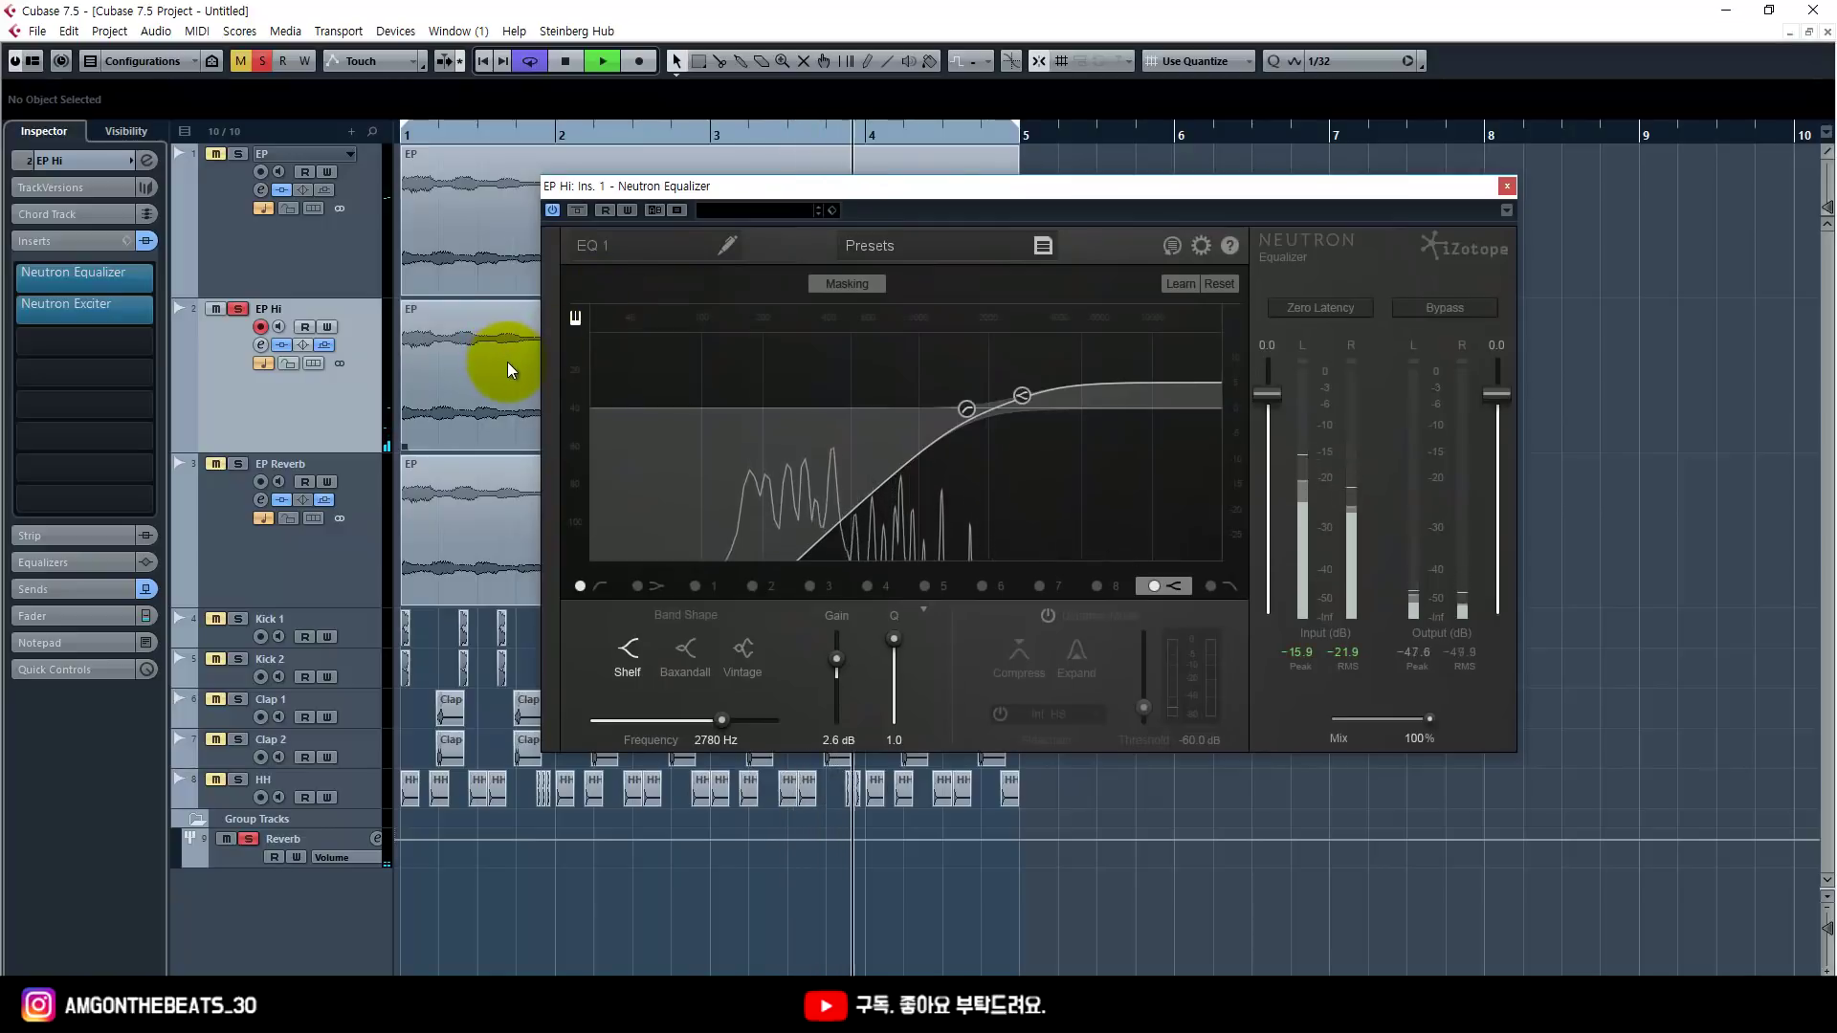
{"action": "key", "text": "space"}
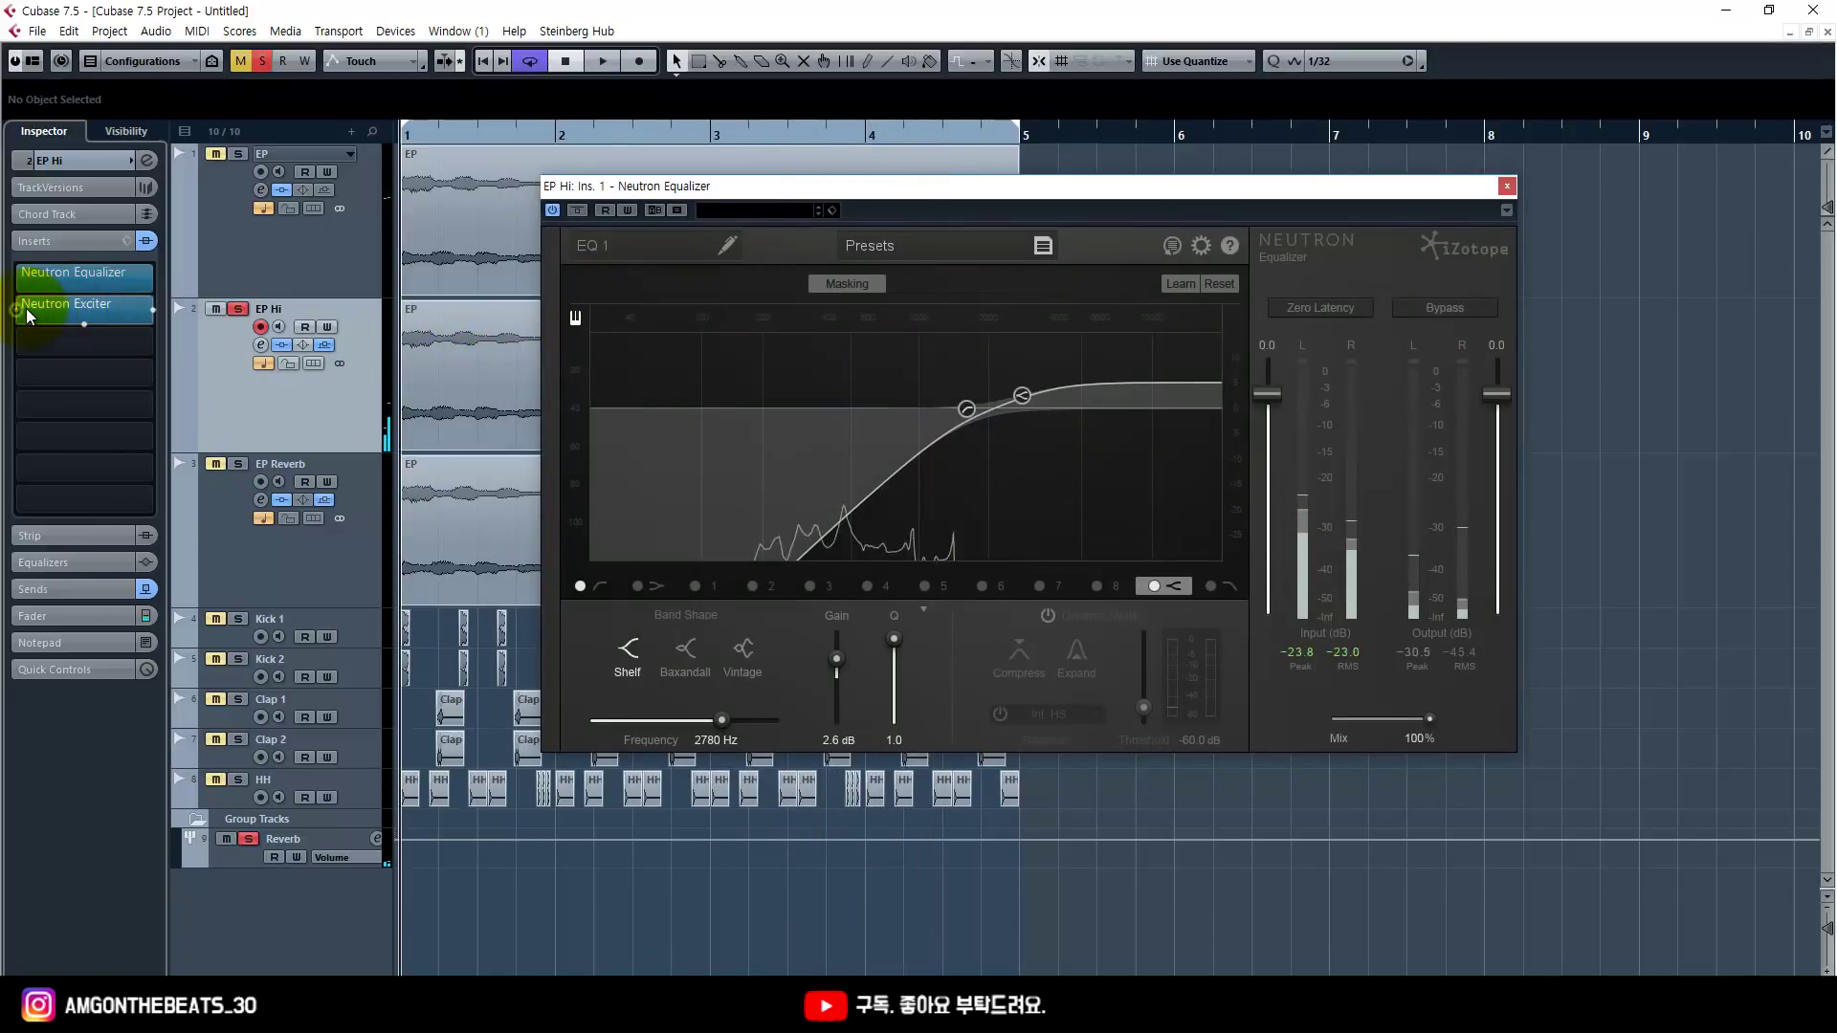
{"action": "left_click_drag", "start_coordinate": [85, 324], "coordinate": [93, 323]}
{"action": "left_click_drag", "start_coordinate": [221, 852], "coordinate": [262, 818]}
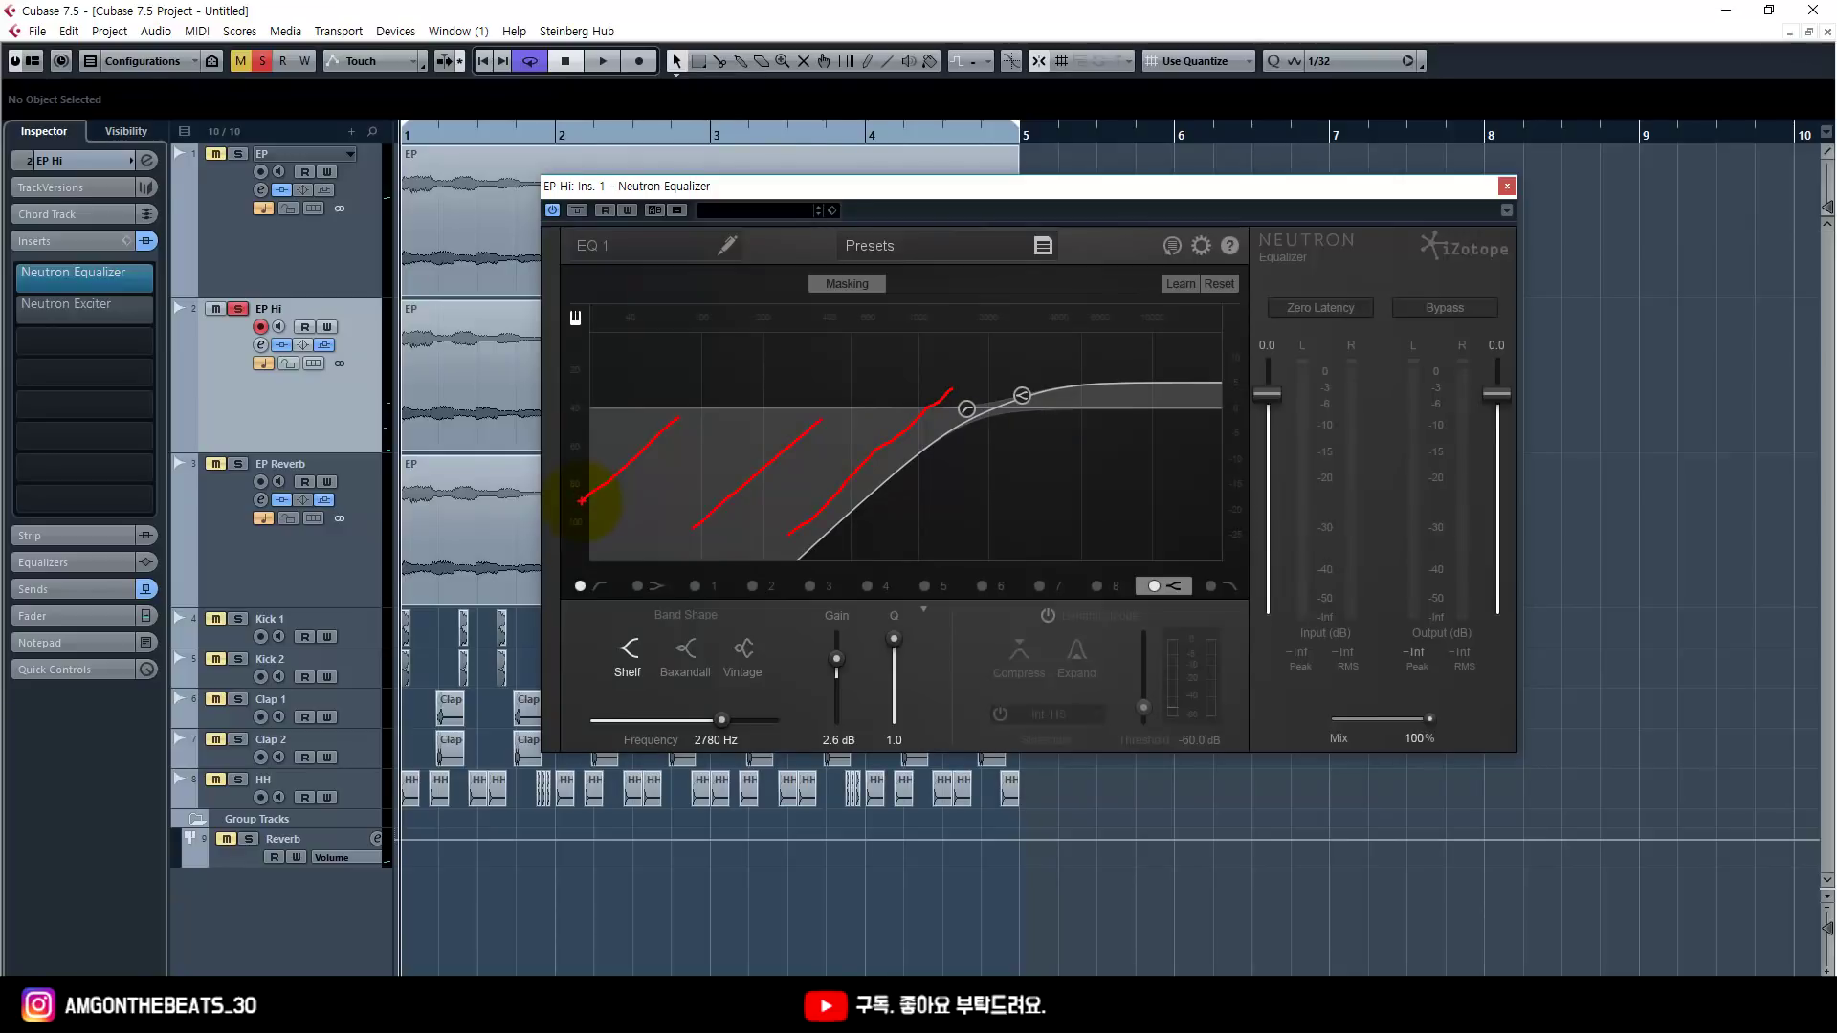
Step: Set the high shelf of EP Hi's equalizer to about 4.1 dB at 1996 Hz and lower its low-cut frequency while listening
{"action": "key", "text": "space"}
{"action": "mouse_move", "coordinate": [966, 409]}
{"action": "left_mouse_down"}
{"action": "mouse_move", "coordinate": [647, 415]}
{"action": "mouse_move", "coordinate": [1100, 430]}
{"action": "mouse_move", "coordinate": [917, 430]}
{"action": "mouse_move", "coordinate": [987, 388]}
{"action": "left_mouse_up"}
{"action": "key", "text": "space"}
{"action": "key", "text": "space"}
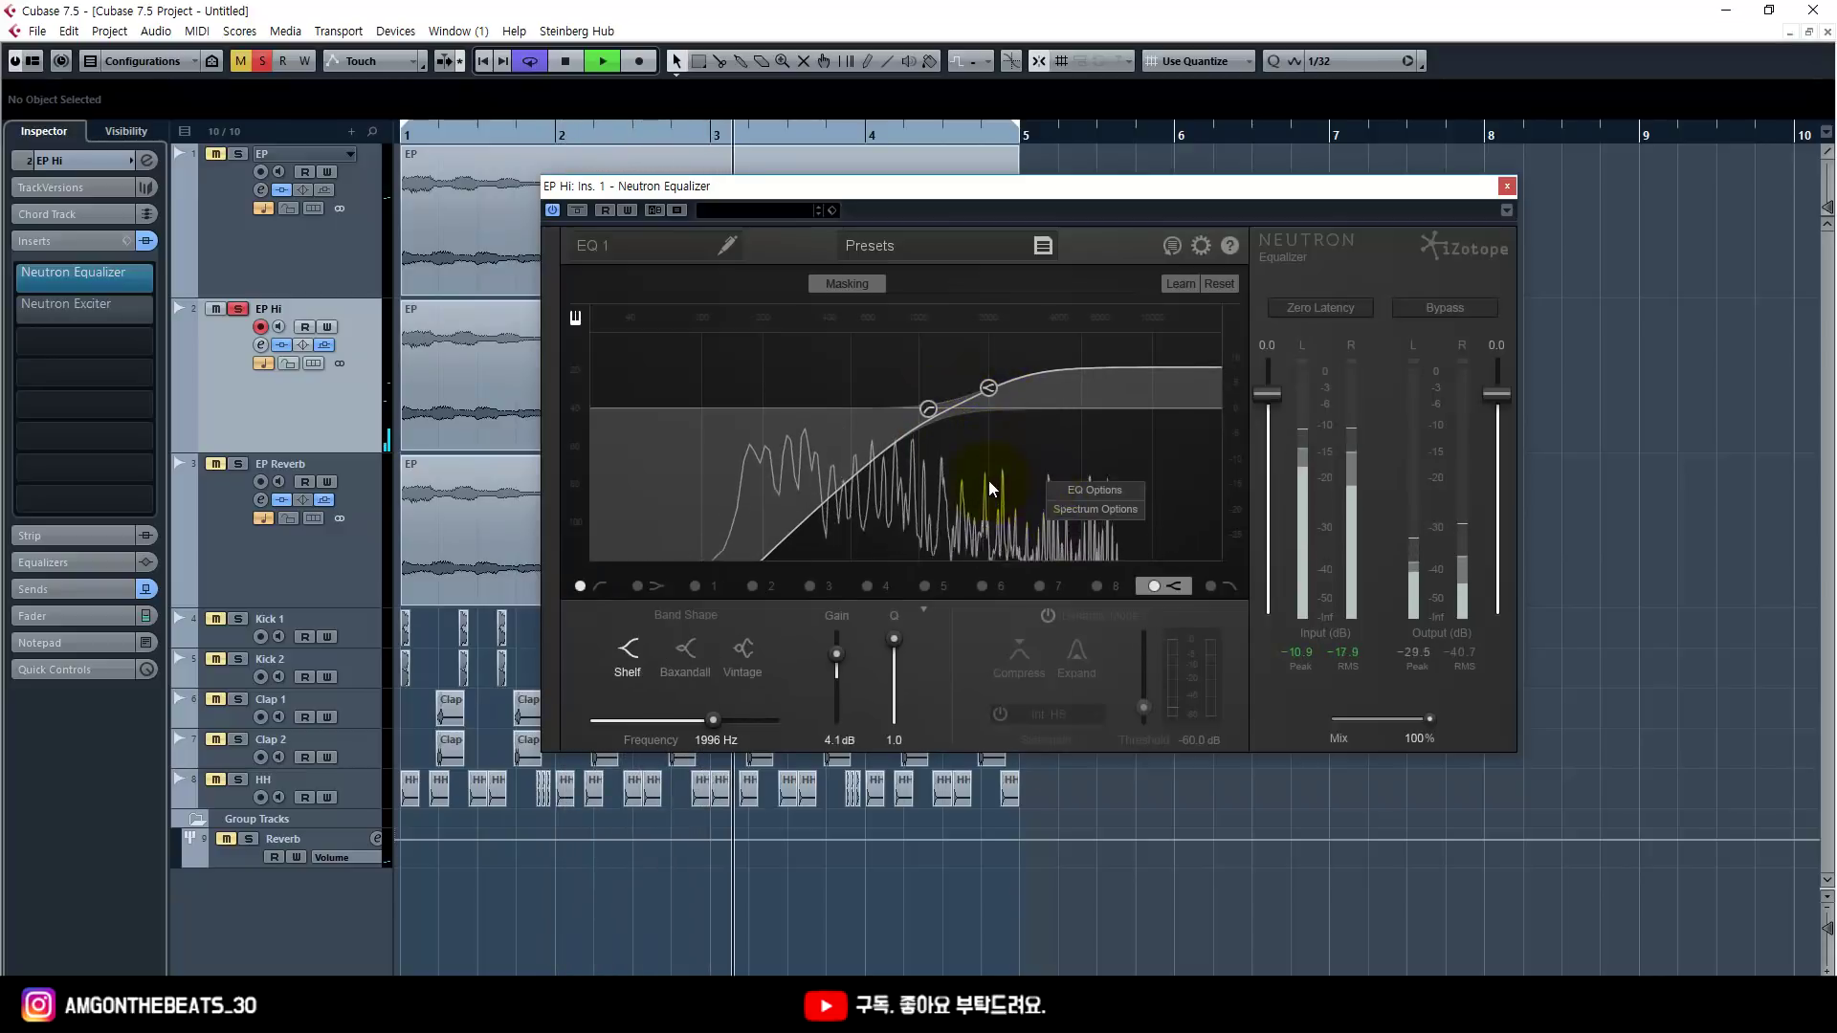
{"action": "key", "text": "space"}
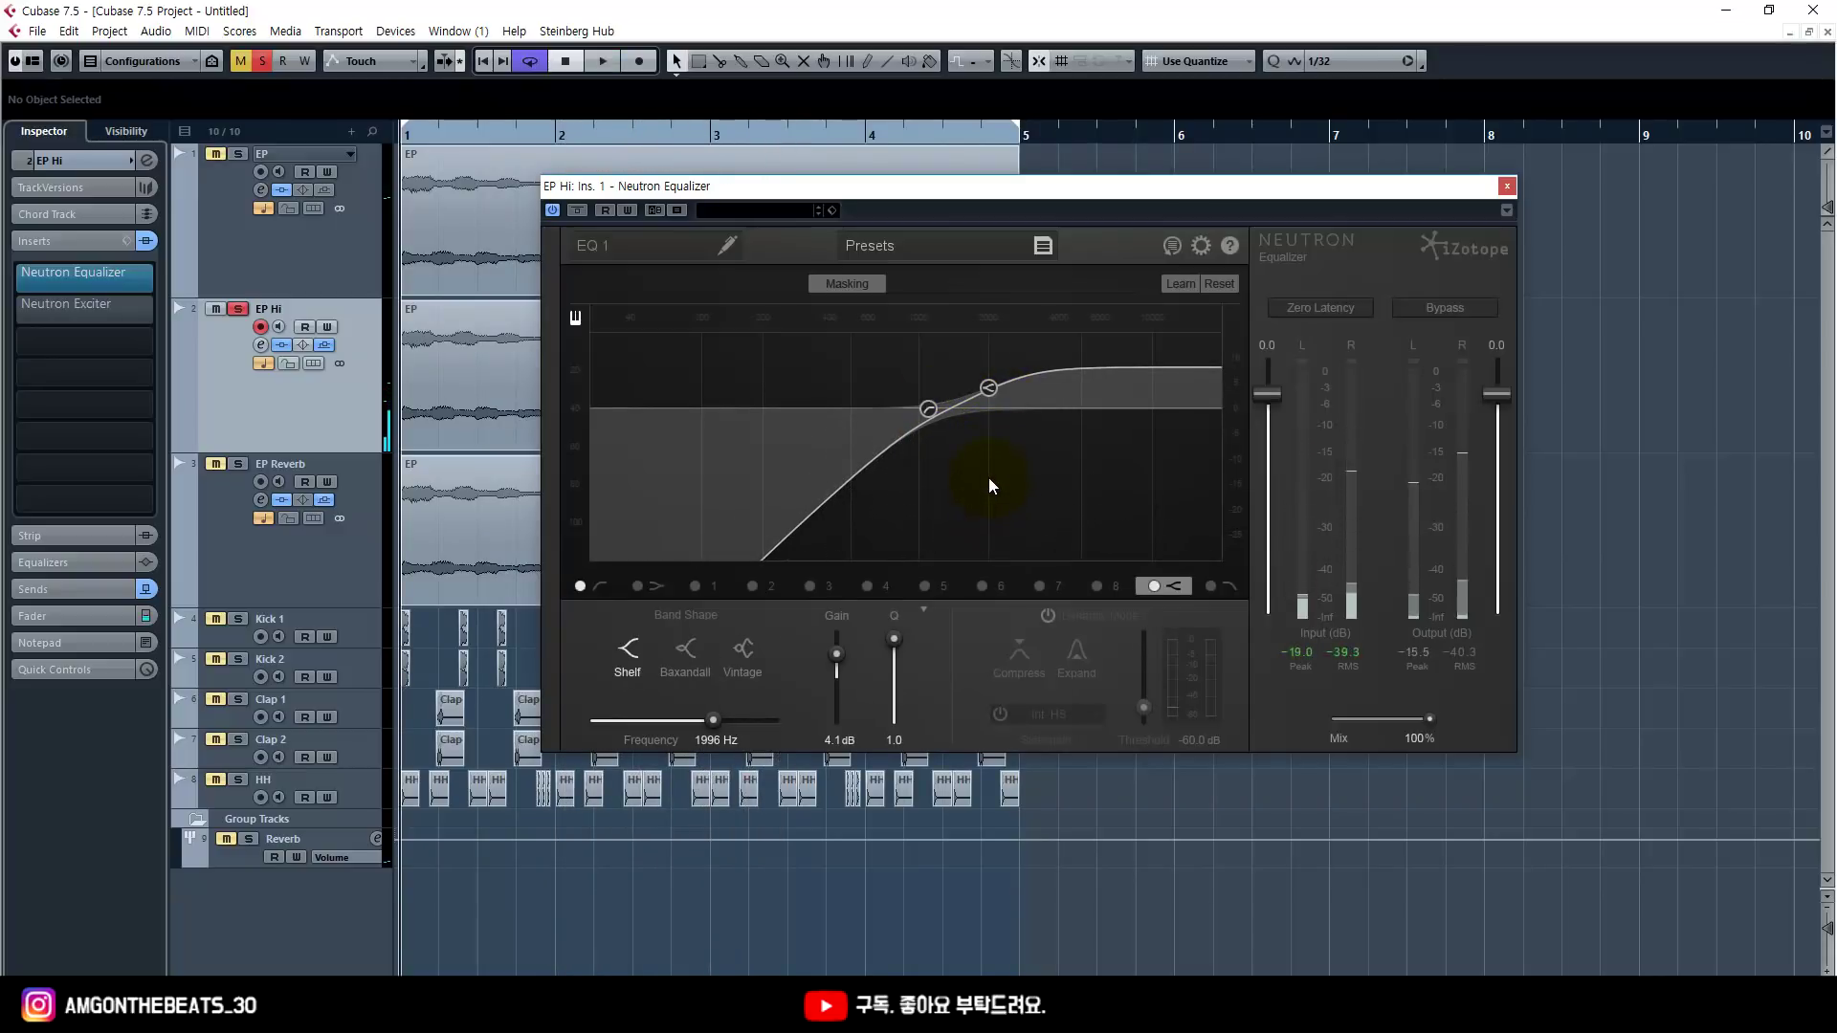
Step: Open the Neutron Exciter insert of the EP Hi track and reactivate it
{"action": "left_click", "coordinate": [94, 303]}
{"action": "left_click_drag", "start_coordinate": [680, 317], "coordinate": [834, 322]}
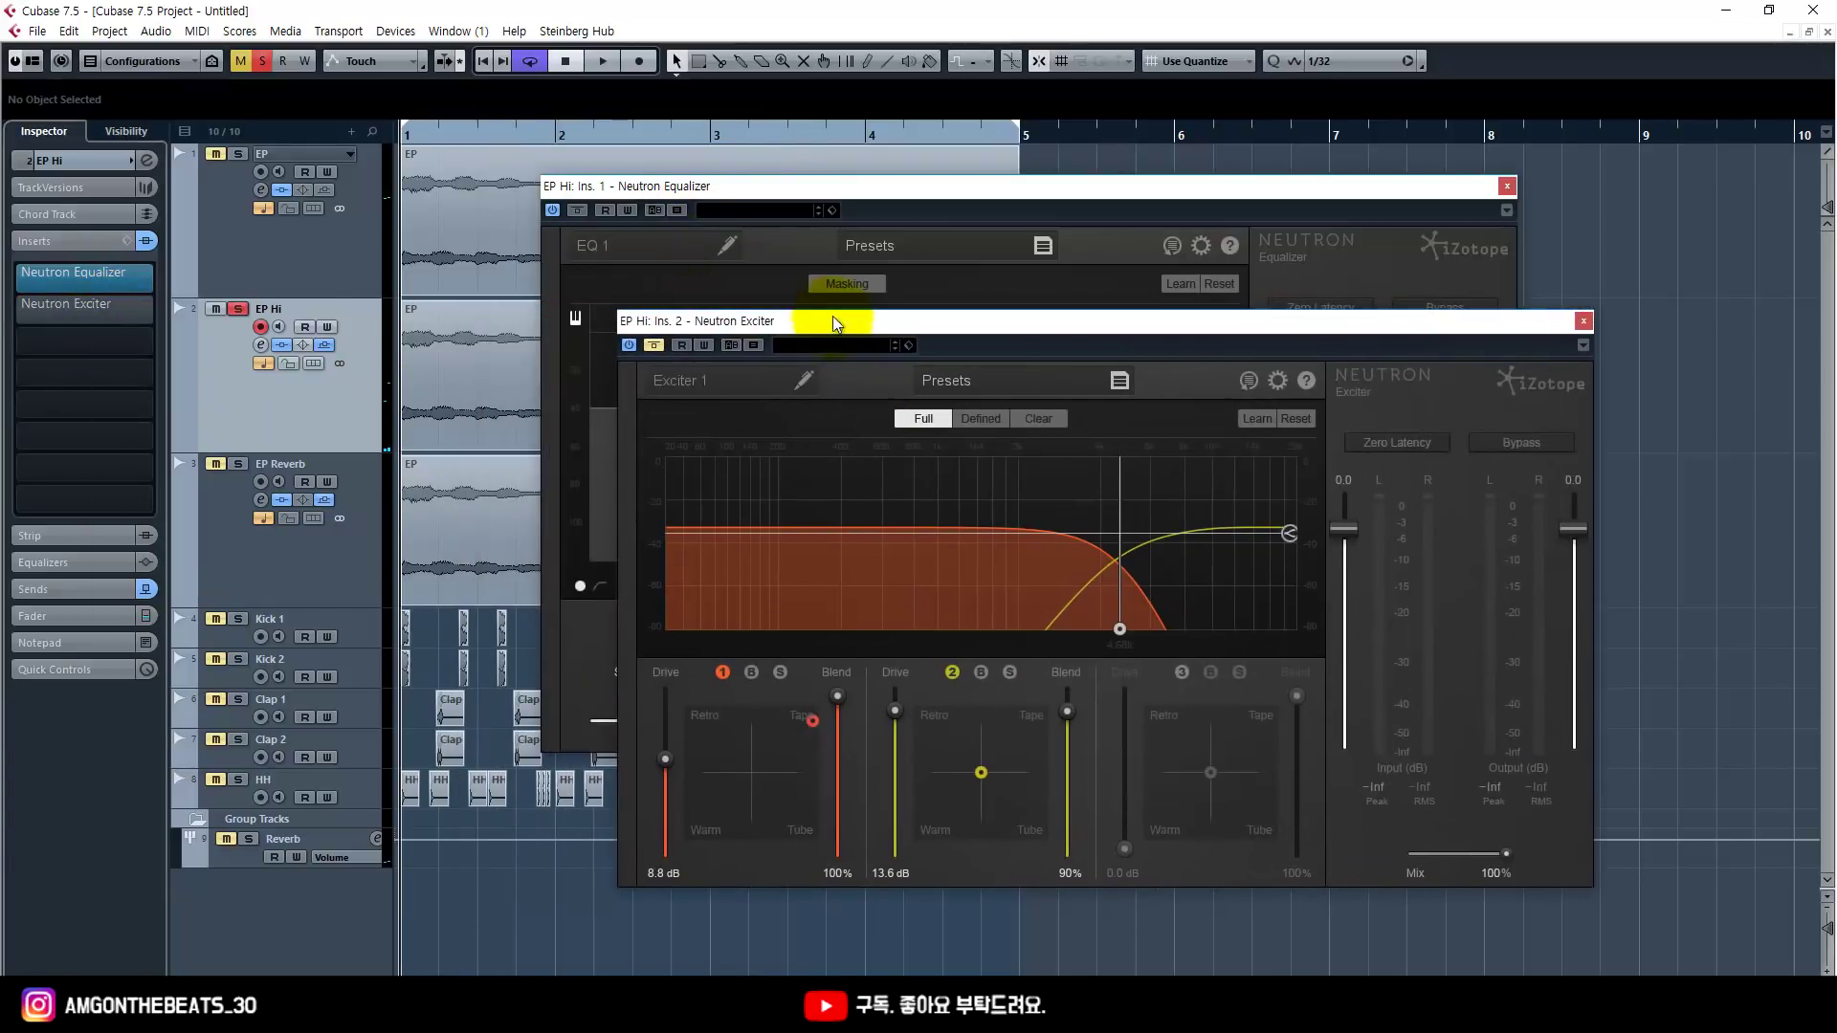
{"action": "left_click", "coordinate": [656, 345]}
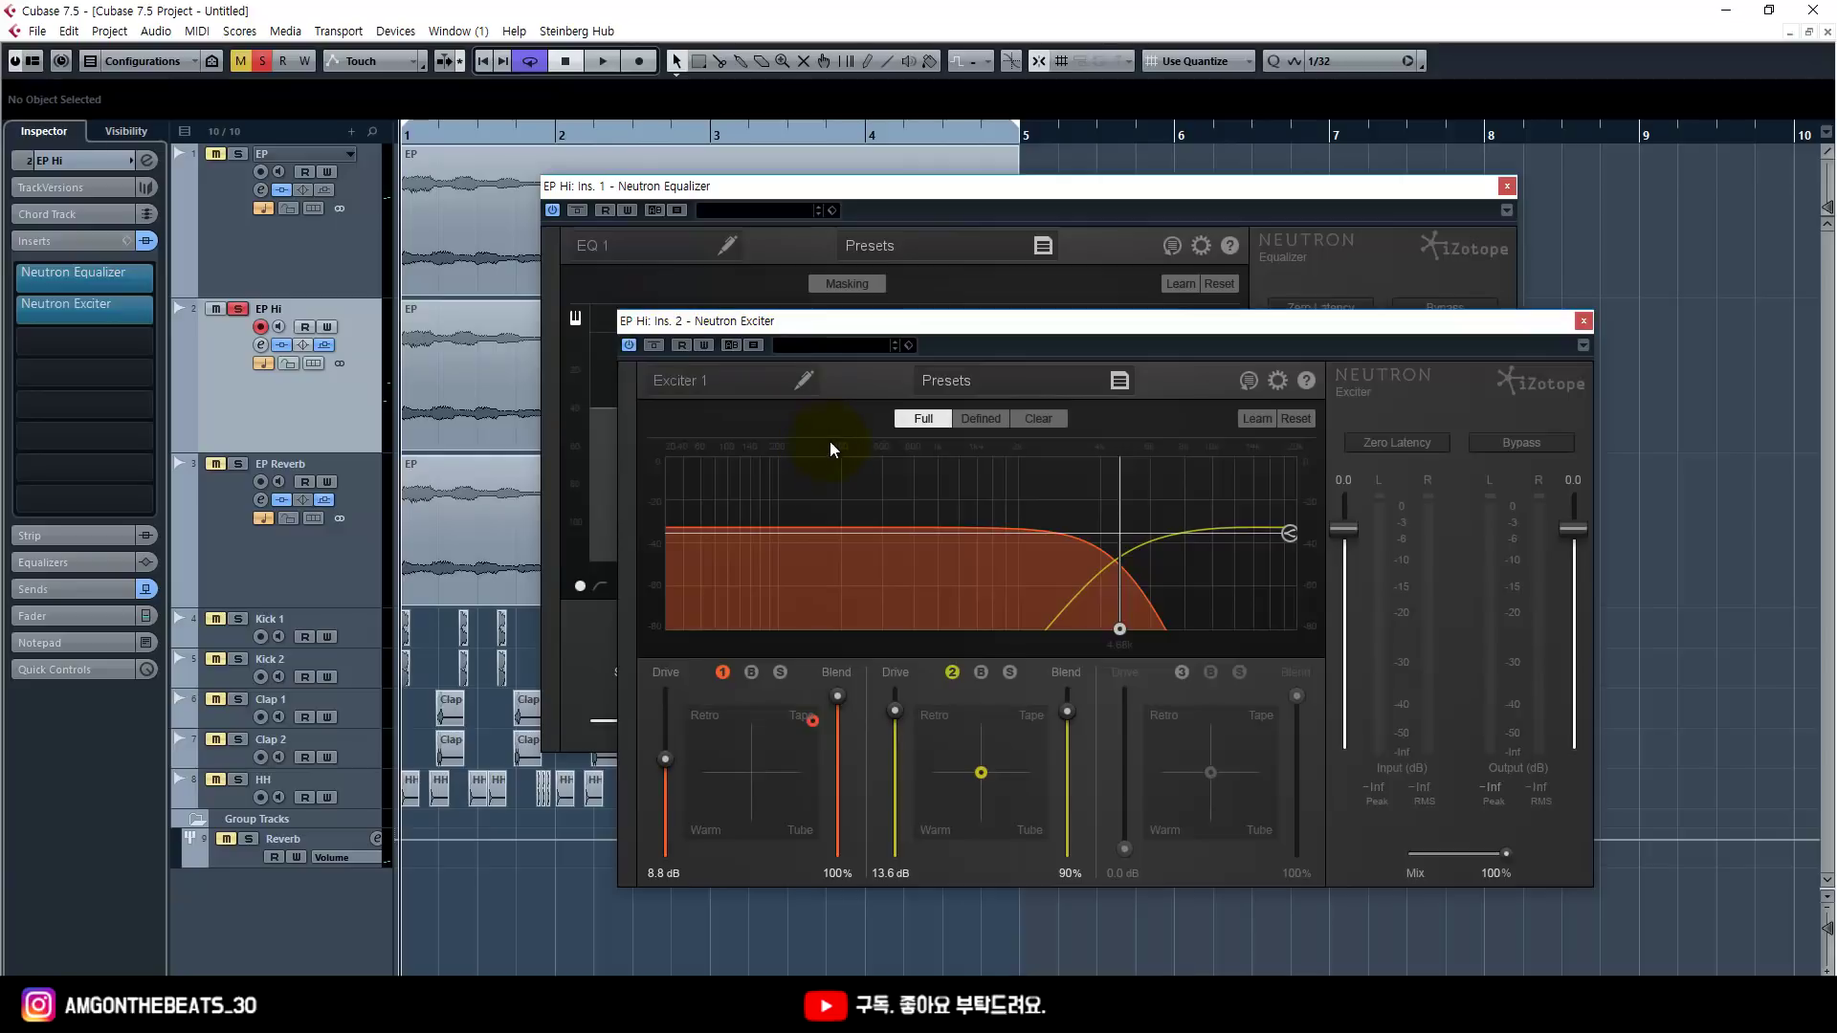
Step: Set the exciter's drive to about 11.8 dB on band 1 and 12.0 dB on band 2 during playback
{"action": "key", "text": "space"}
{"action": "left_click_drag", "start_coordinate": [668, 760], "coordinate": [673, 729]}
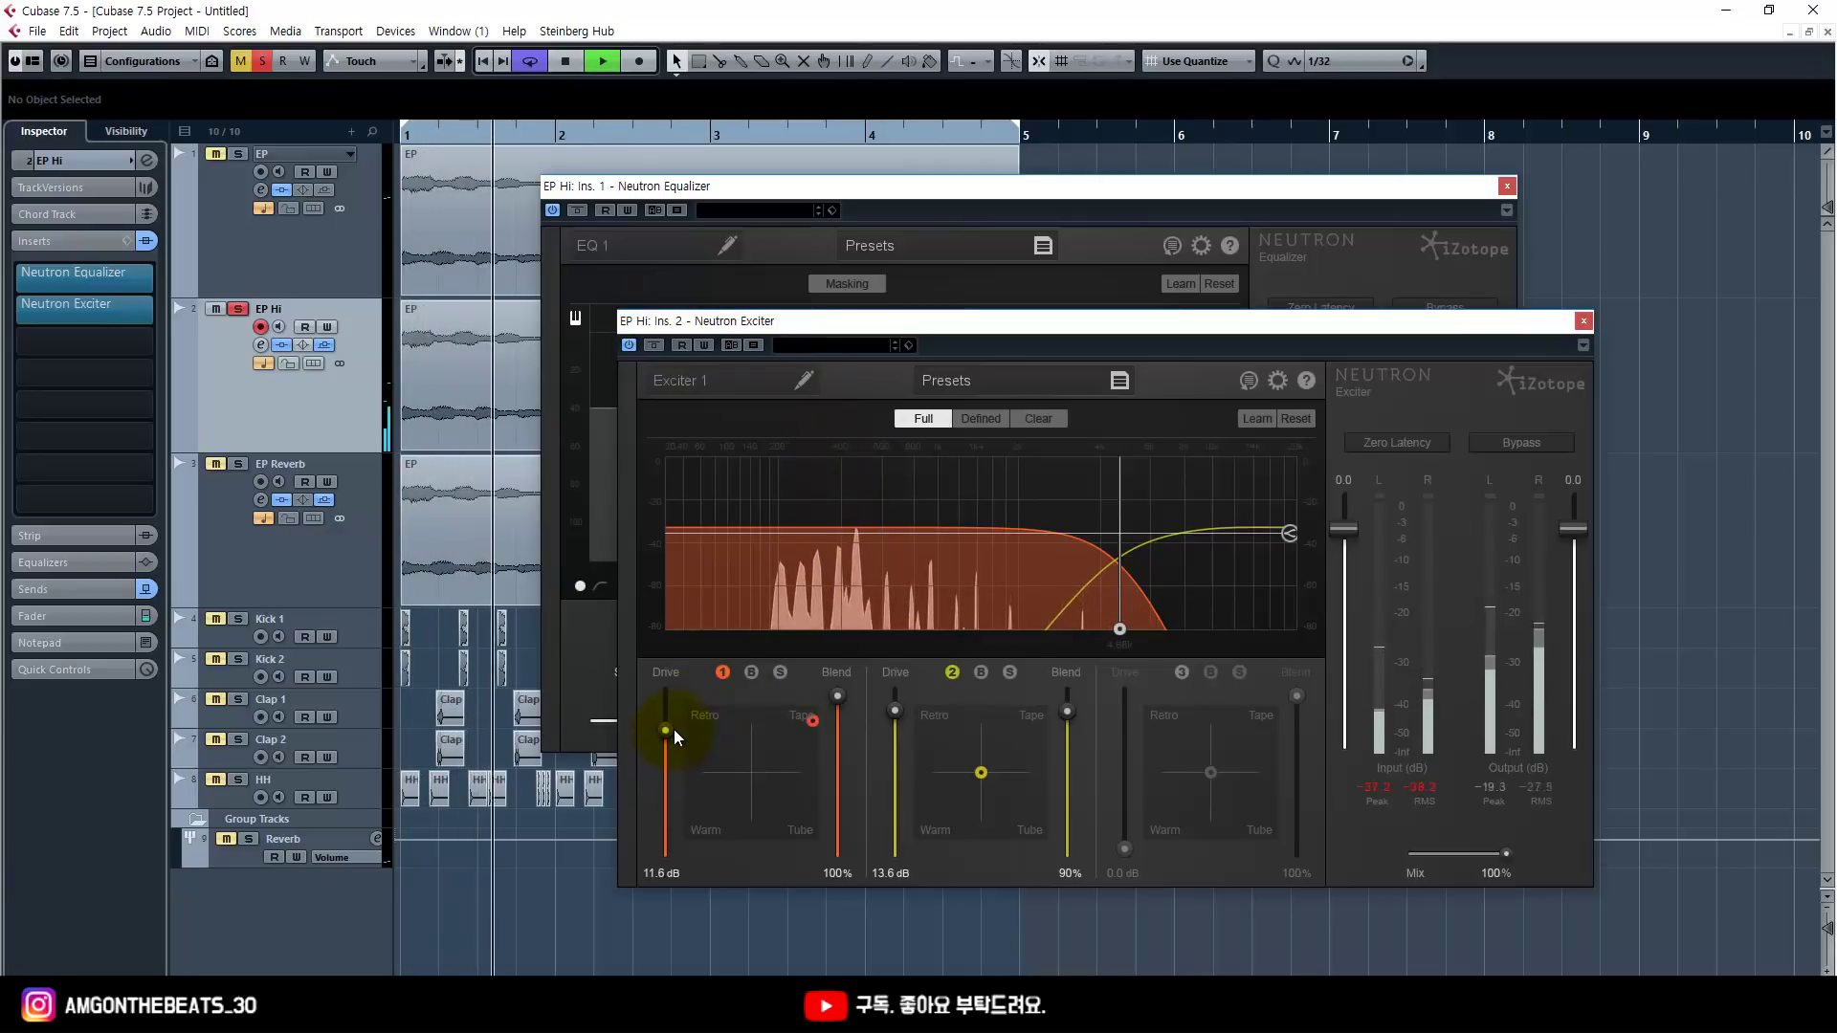
{"action": "left_click_drag", "start_coordinate": [893, 710], "coordinate": [896, 725]}
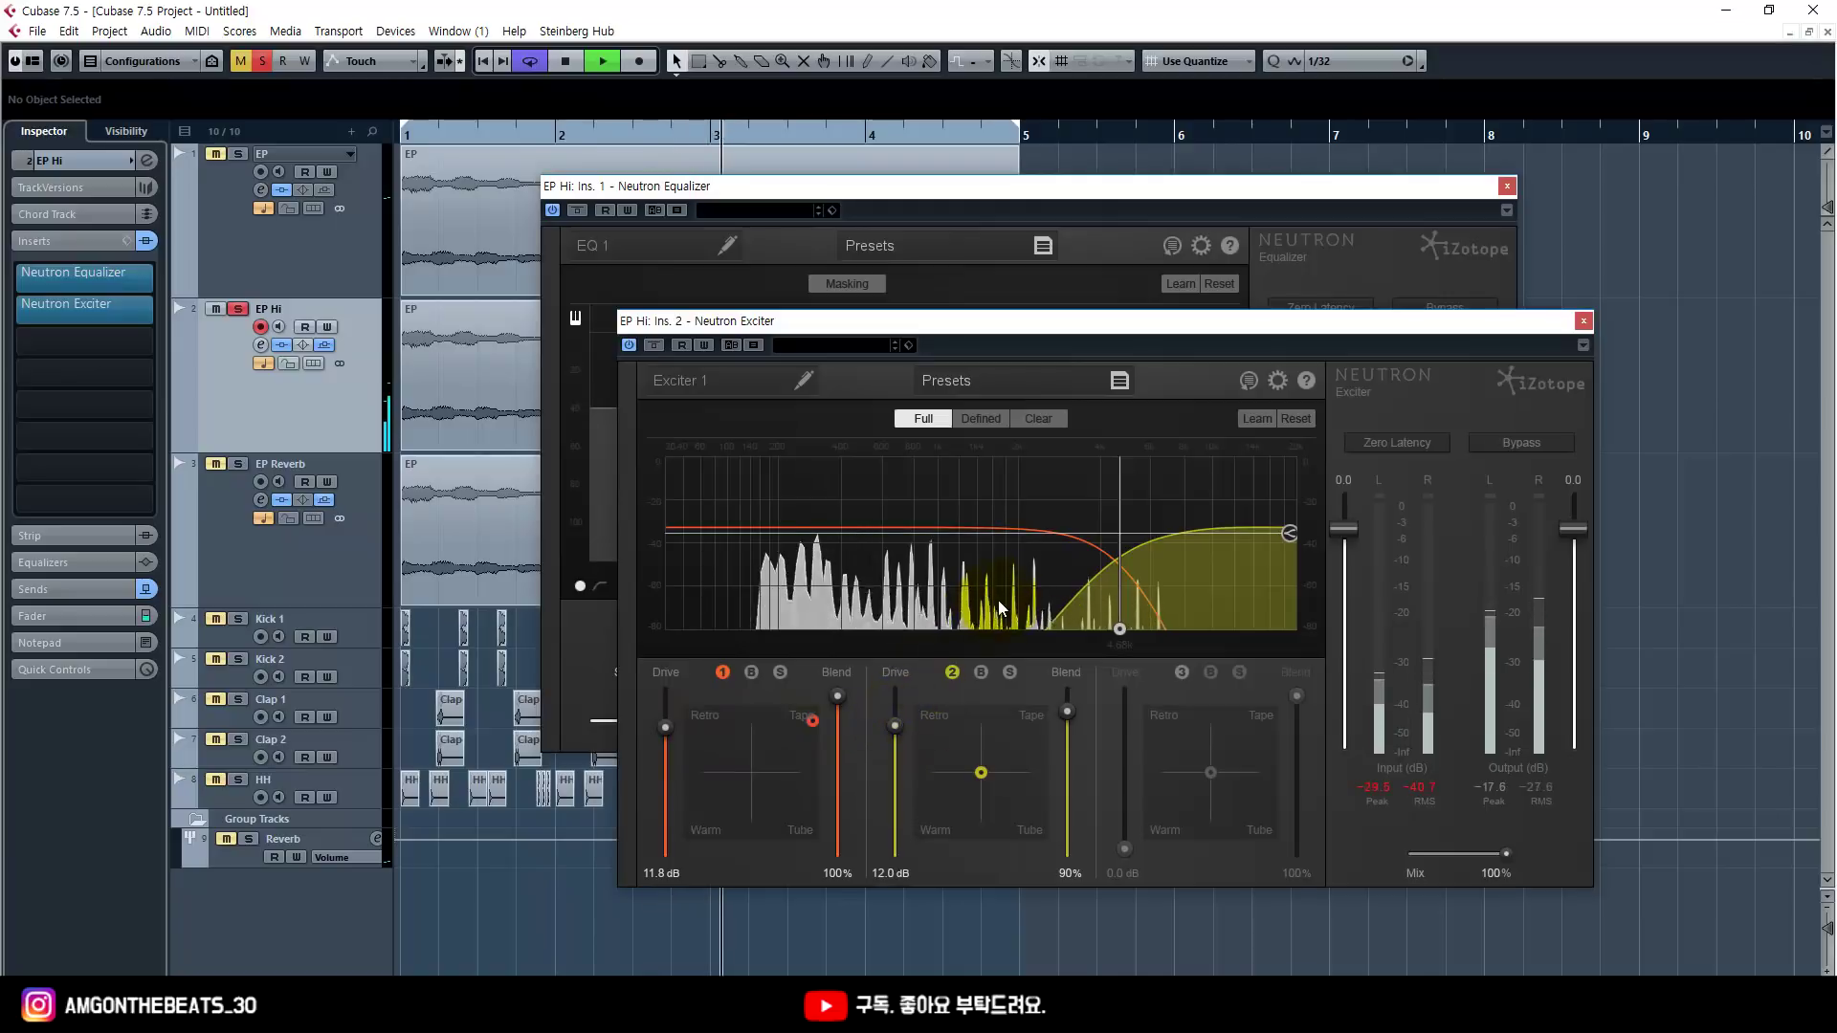
{"action": "left_click", "coordinate": [1087, 577]}
{"action": "left_click_drag", "start_coordinate": [1129, 325], "coordinate": [1122, 300]}
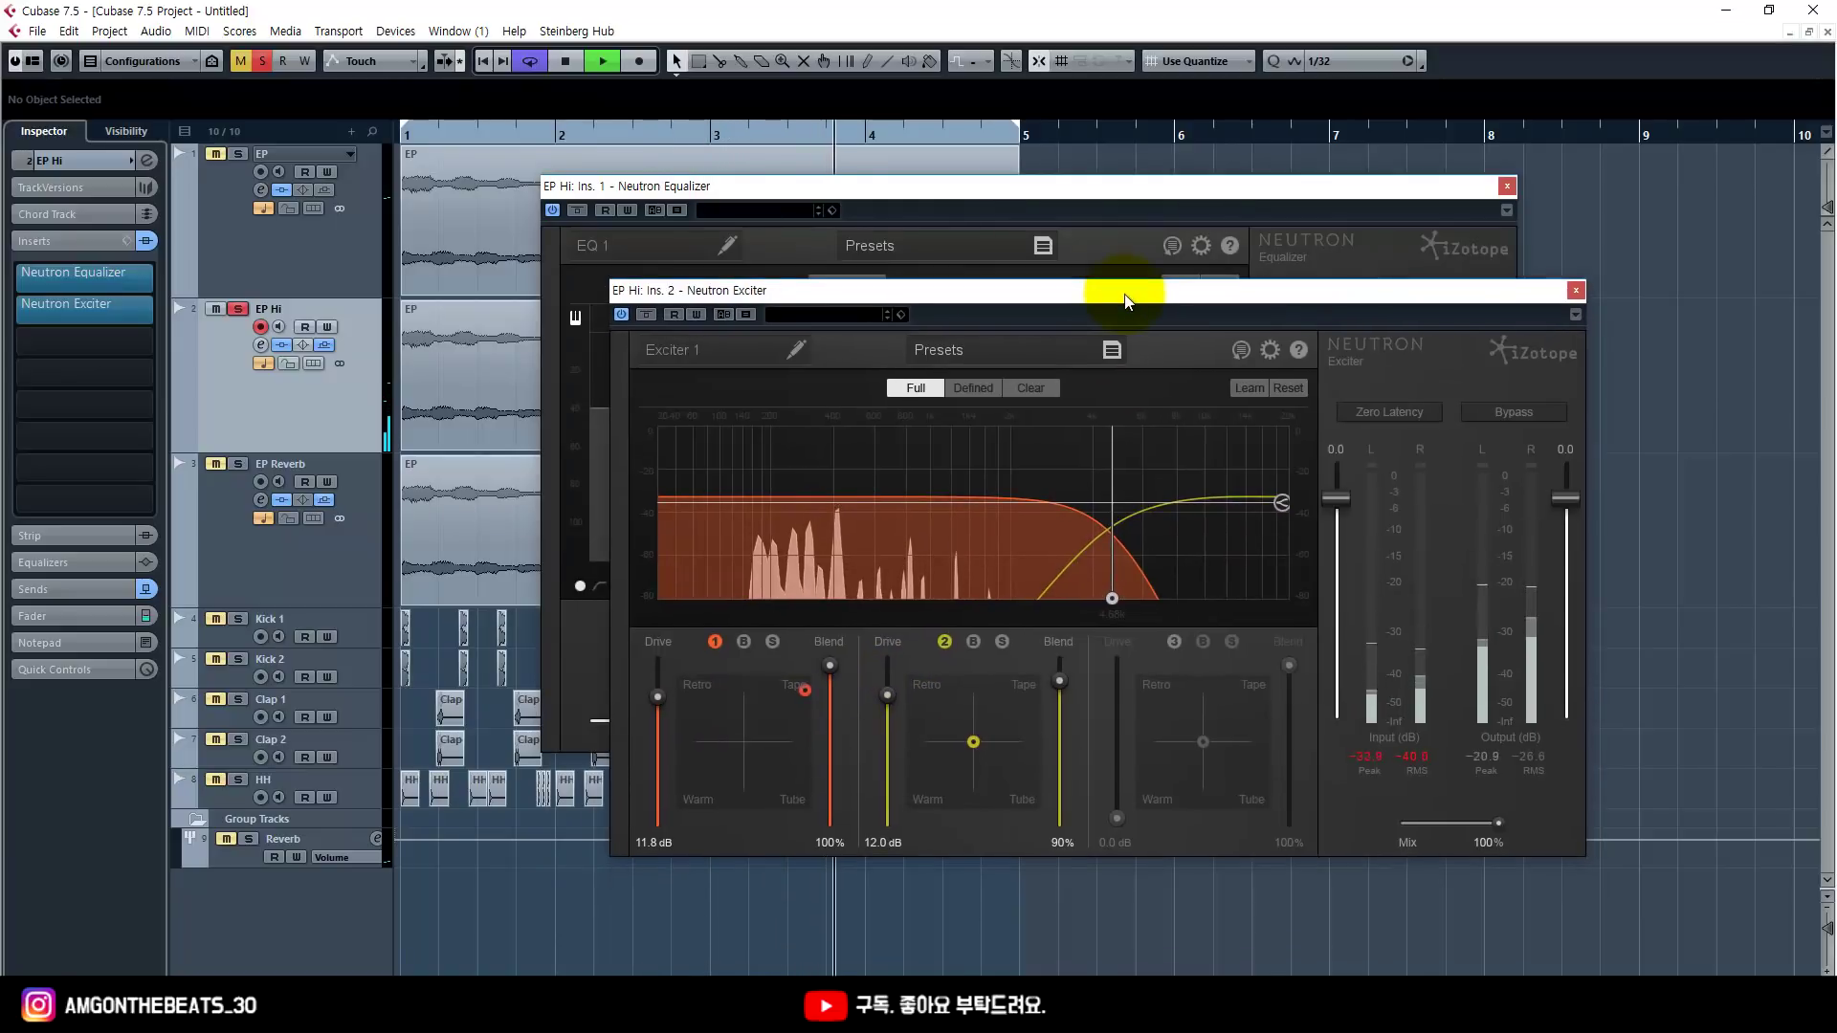
{"action": "key", "text": "space"}
Step: Solo the EP track together with EP Hi and play both layers
{"action": "left_click", "coordinate": [478, 402]}
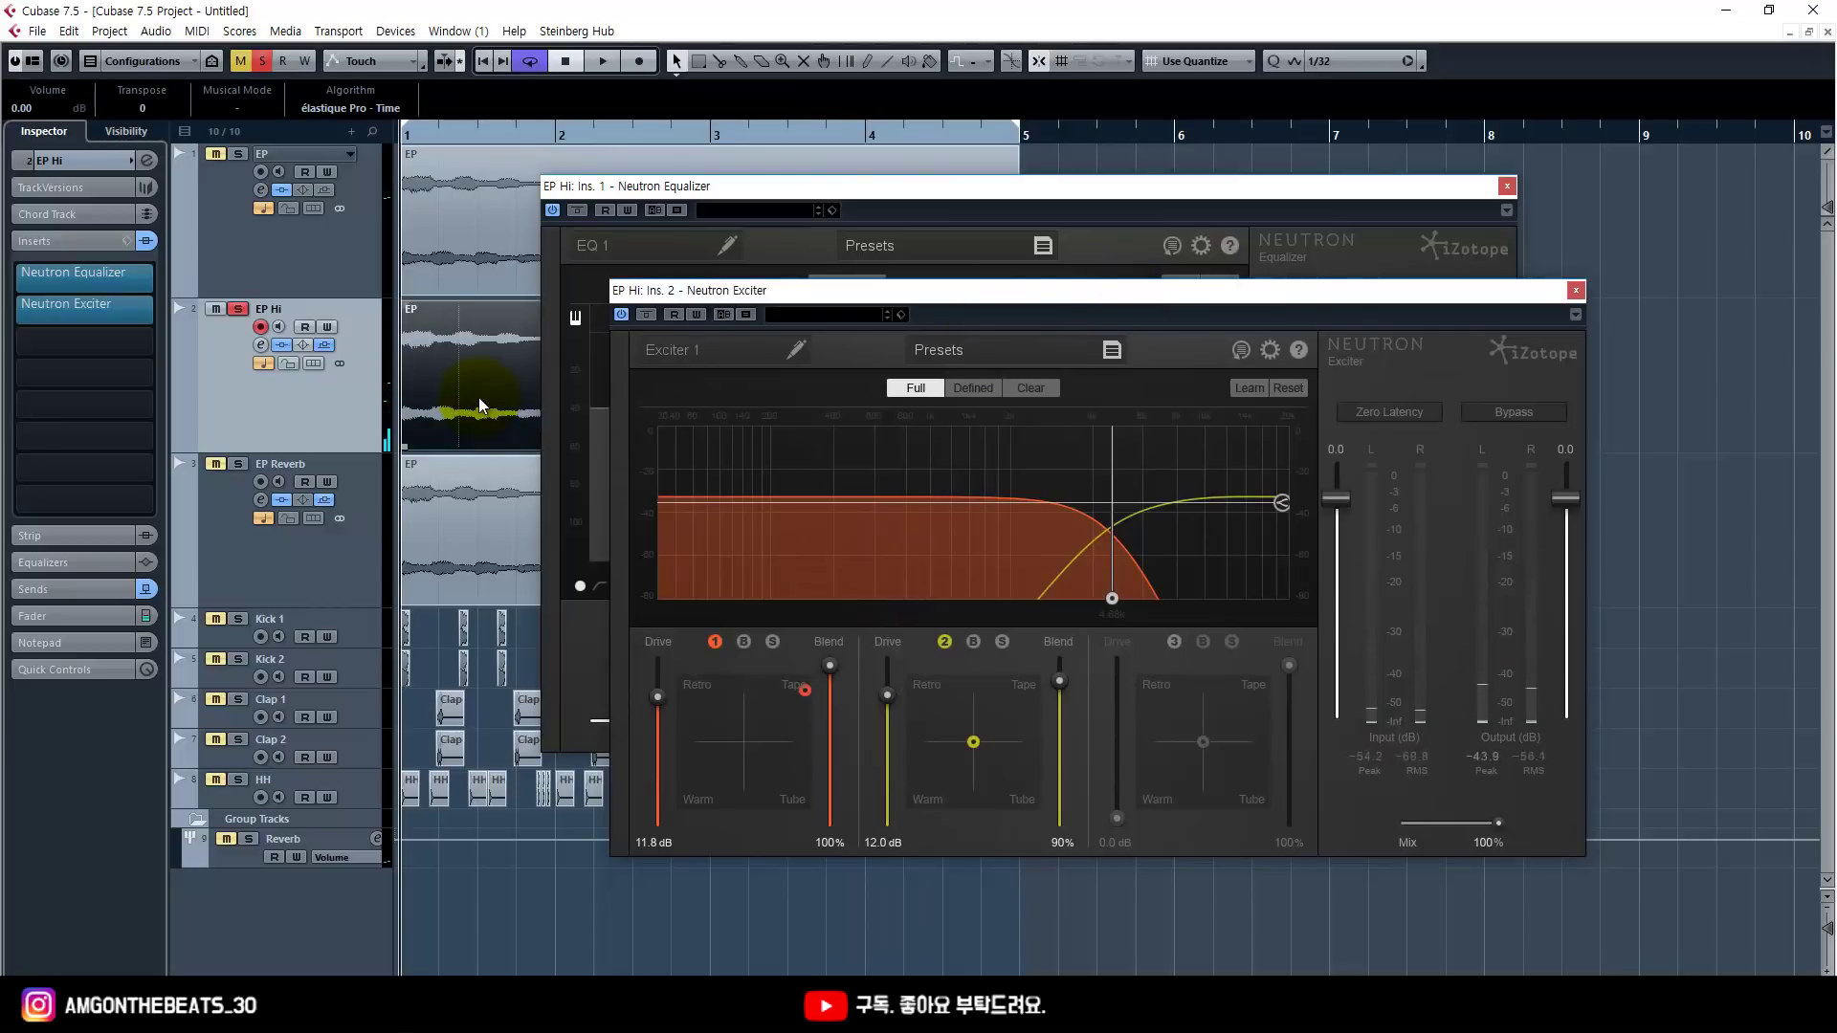
{"action": "left_click", "coordinate": [283, 254]}
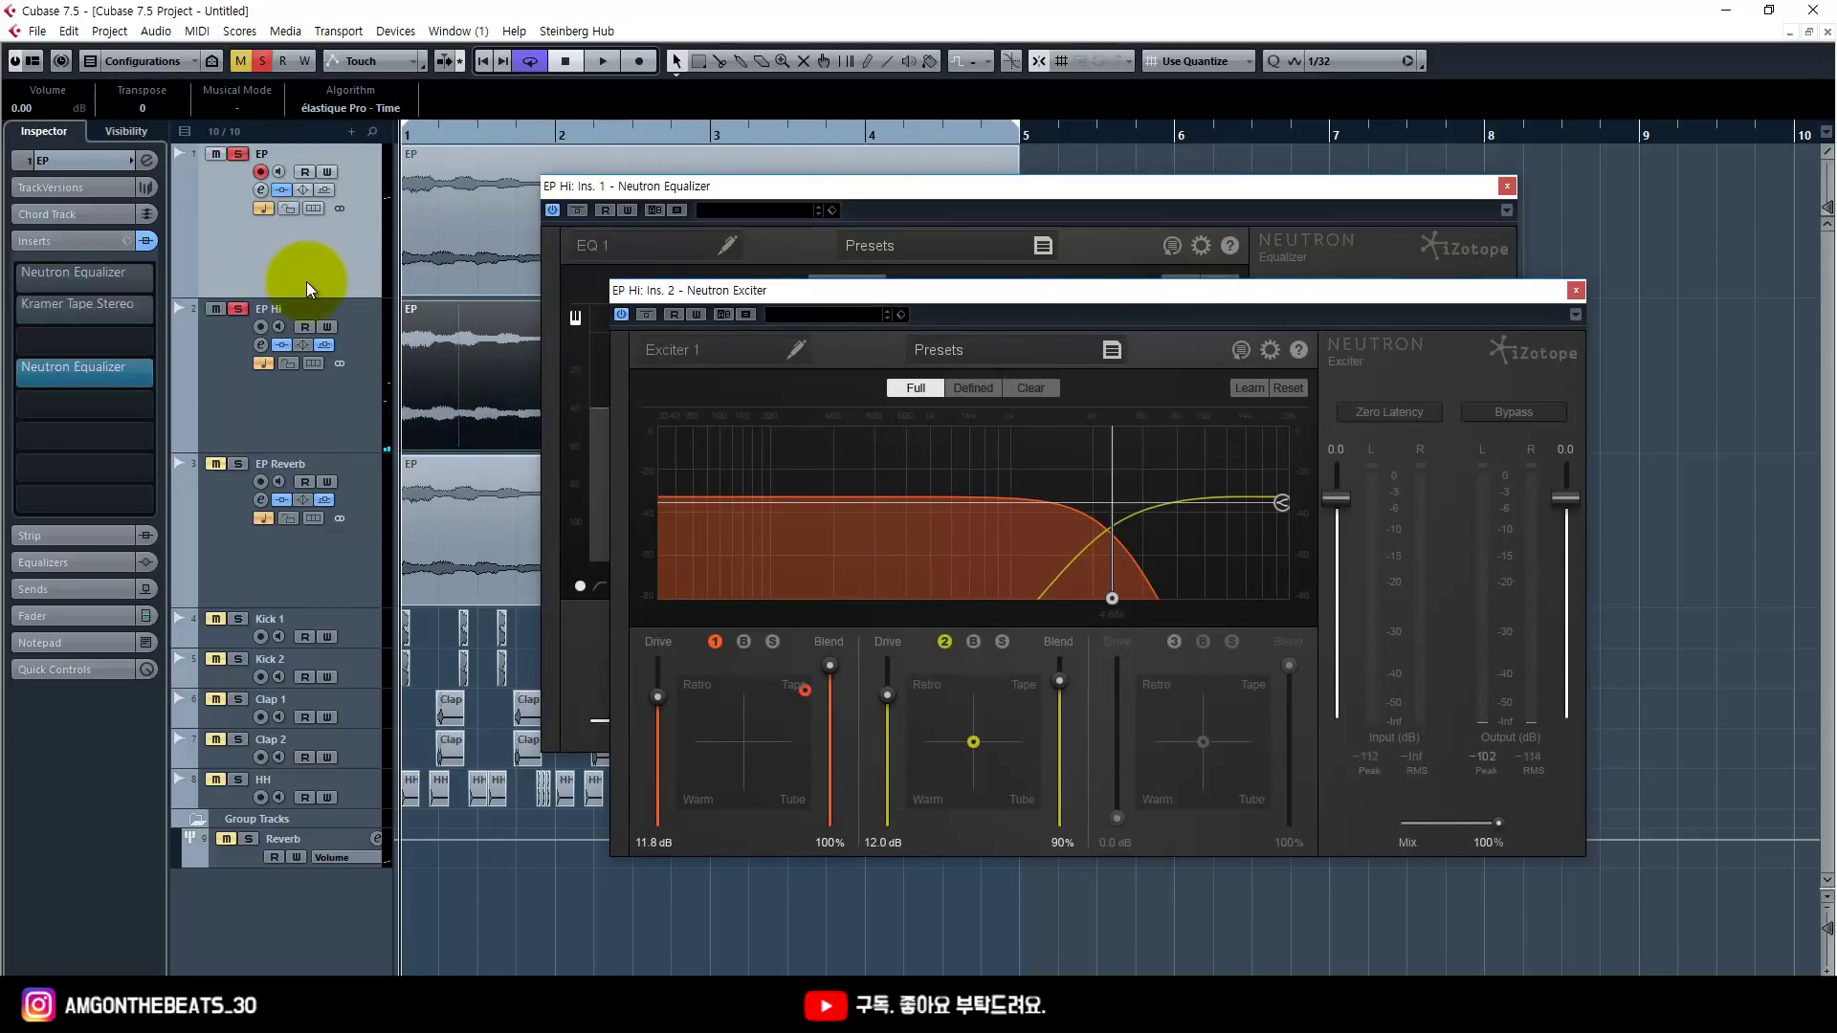
{"action": "left_click", "coordinate": [326, 413]}
{"action": "left_click", "coordinate": [368, 270]}
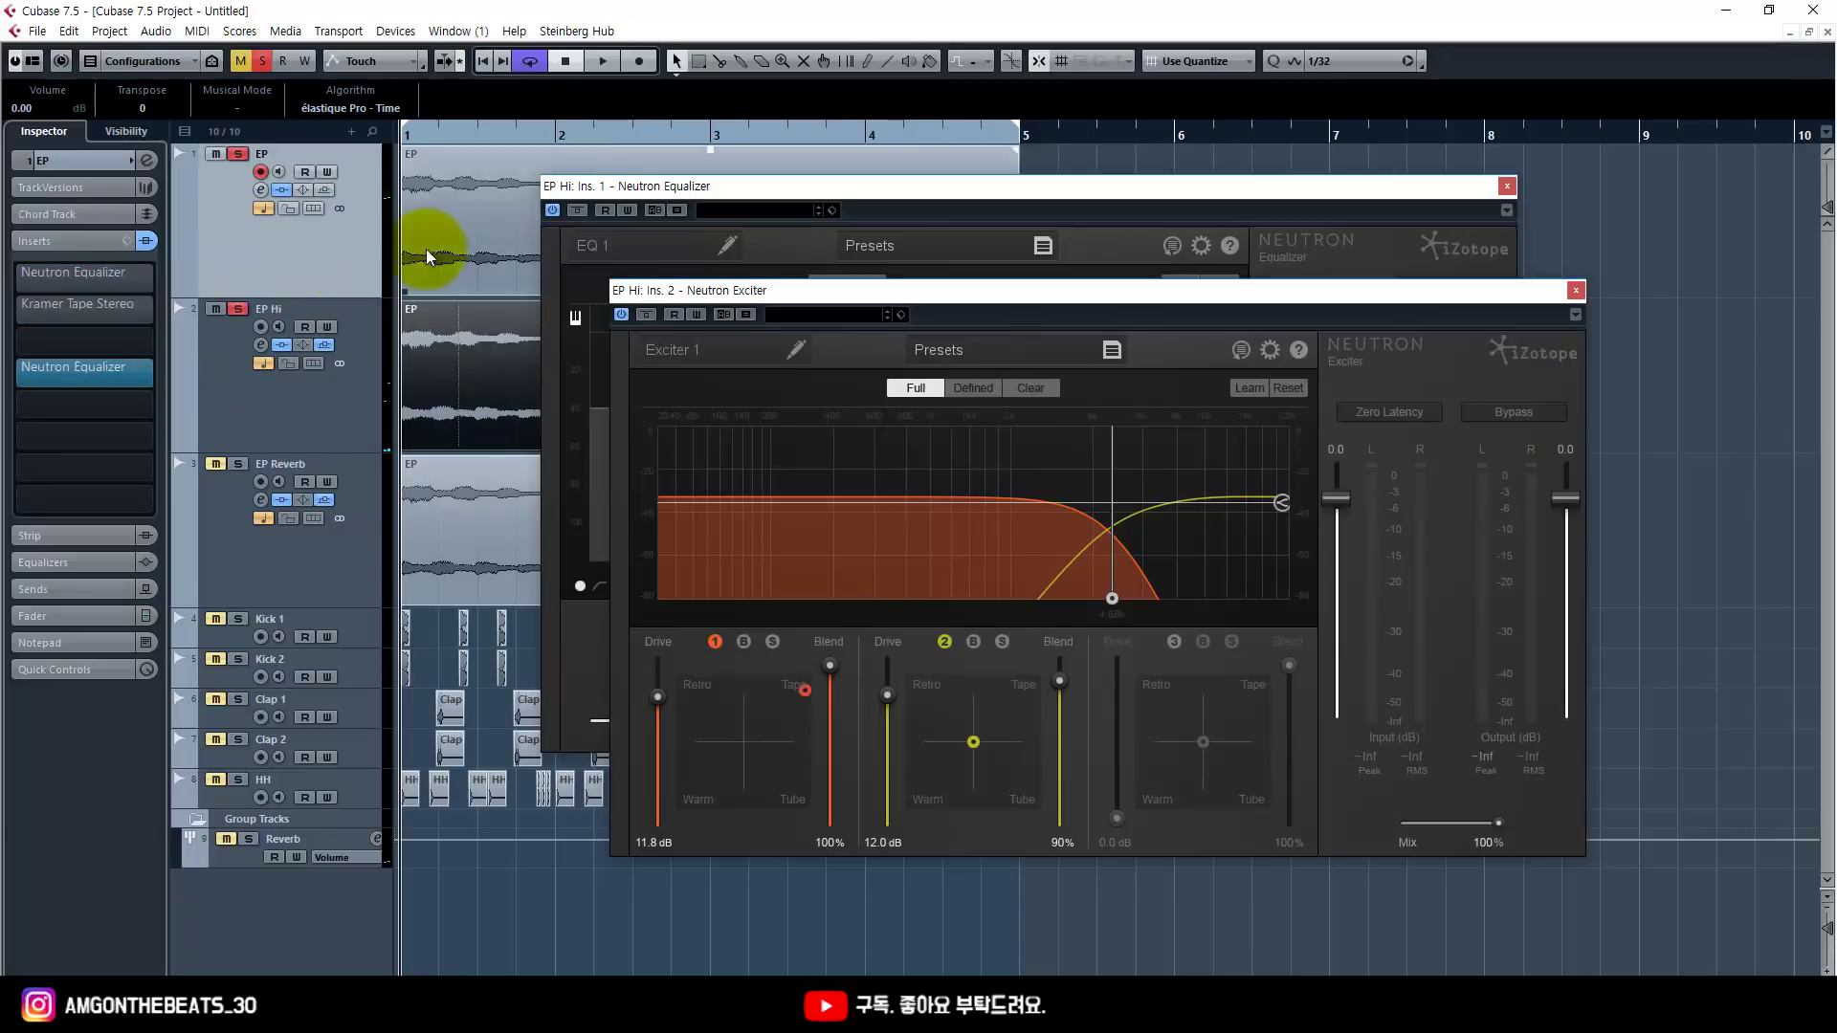
{"action": "left_click", "coordinate": [433, 252]}
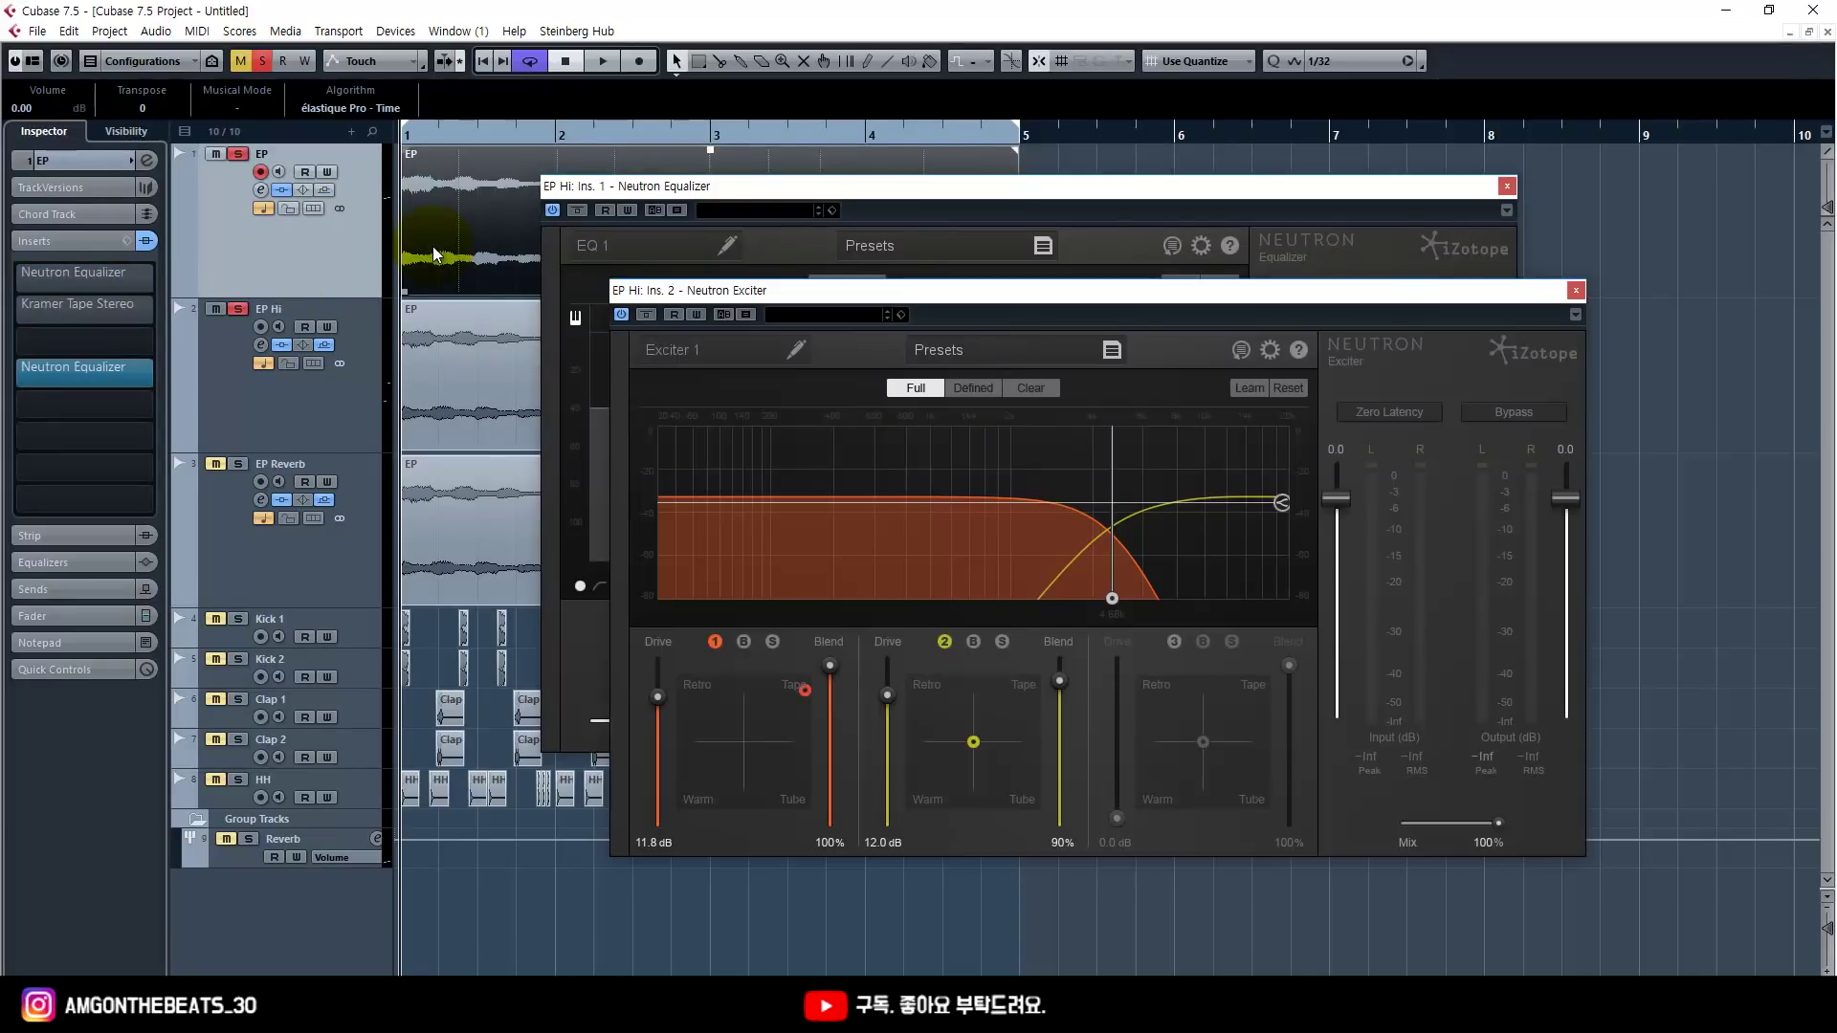
{"action": "key", "text": "space"}
Step: Move the EP Hi plug-in windows clear of the waveforms and compare playback with EP Hi's solo off and on
{"action": "left_click", "coordinate": [368, 375]}
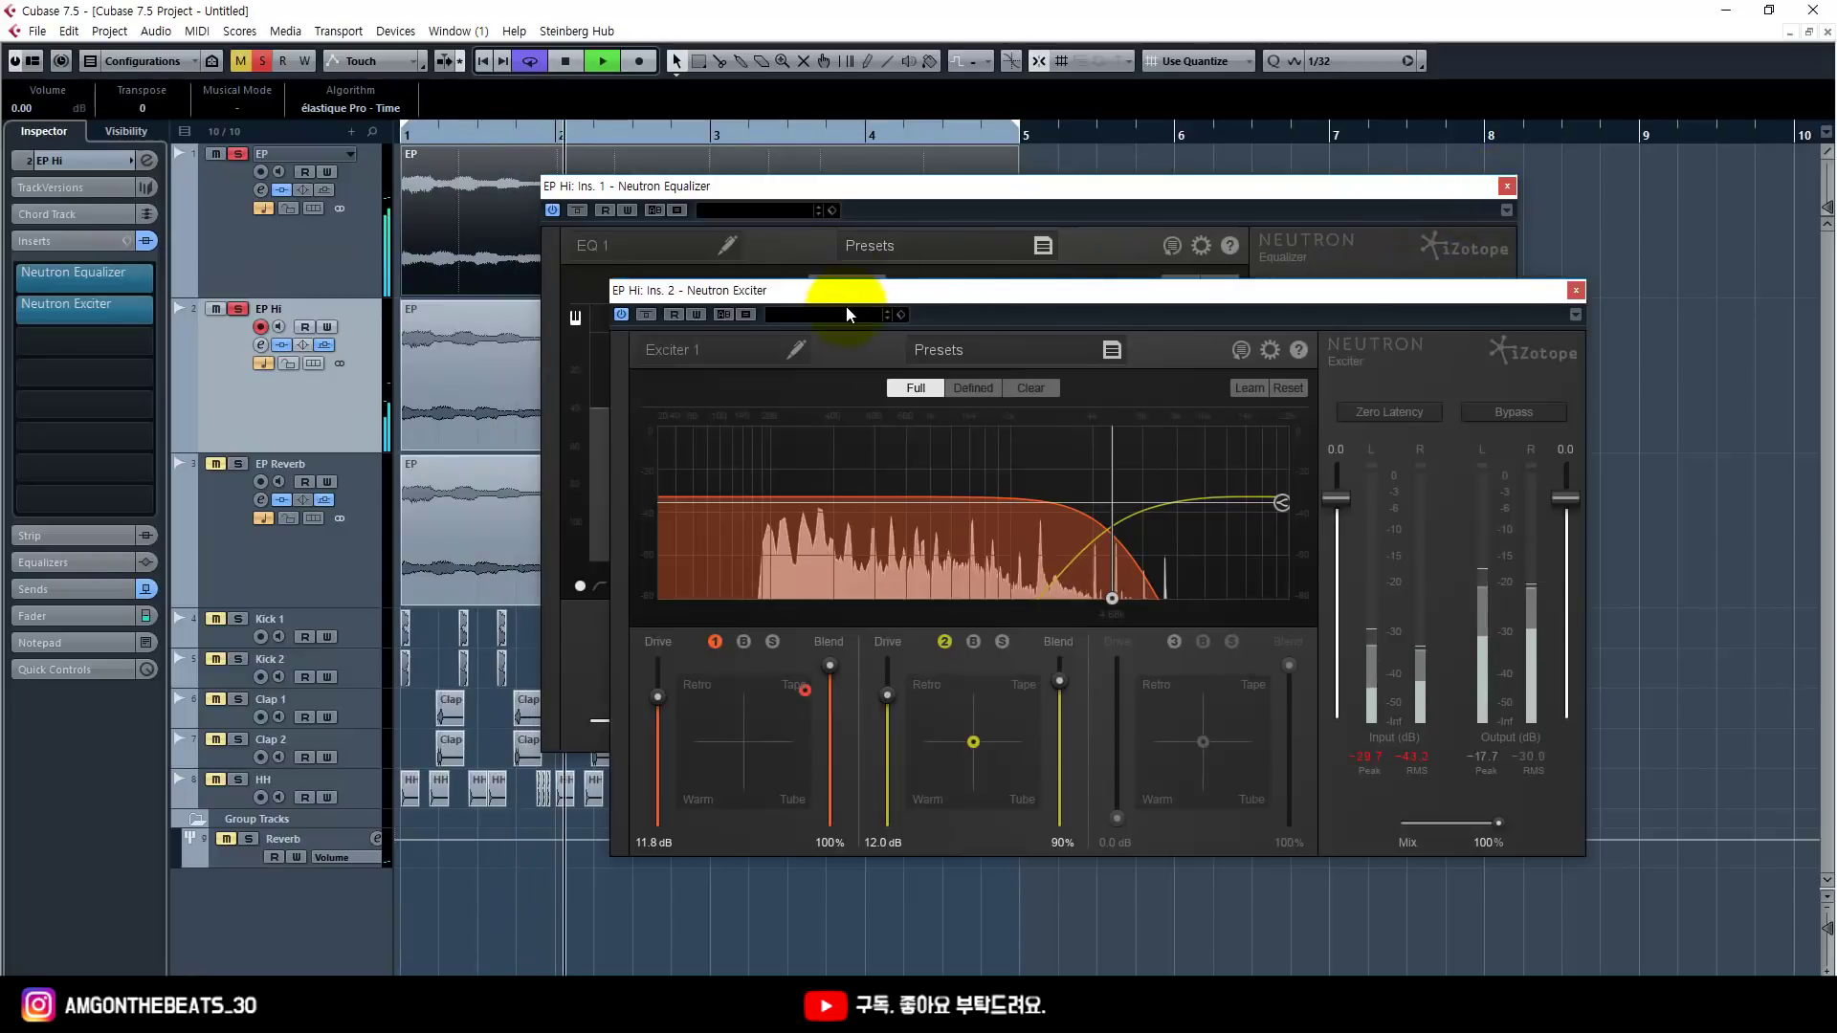
{"action": "left_click_drag", "start_coordinate": [855, 298], "coordinate": [977, 312]}
{"action": "left_click_drag", "start_coordinate": [881, 184], "coordinate": [1087, 371]}
{"action": "left_click_drag", "start_coordinate": [1046, 312], "coordinate": [1092, 282]}
{"action": "left_click_drag", "start_coordinate": [770, 373], "coordinate": [784, 389]}
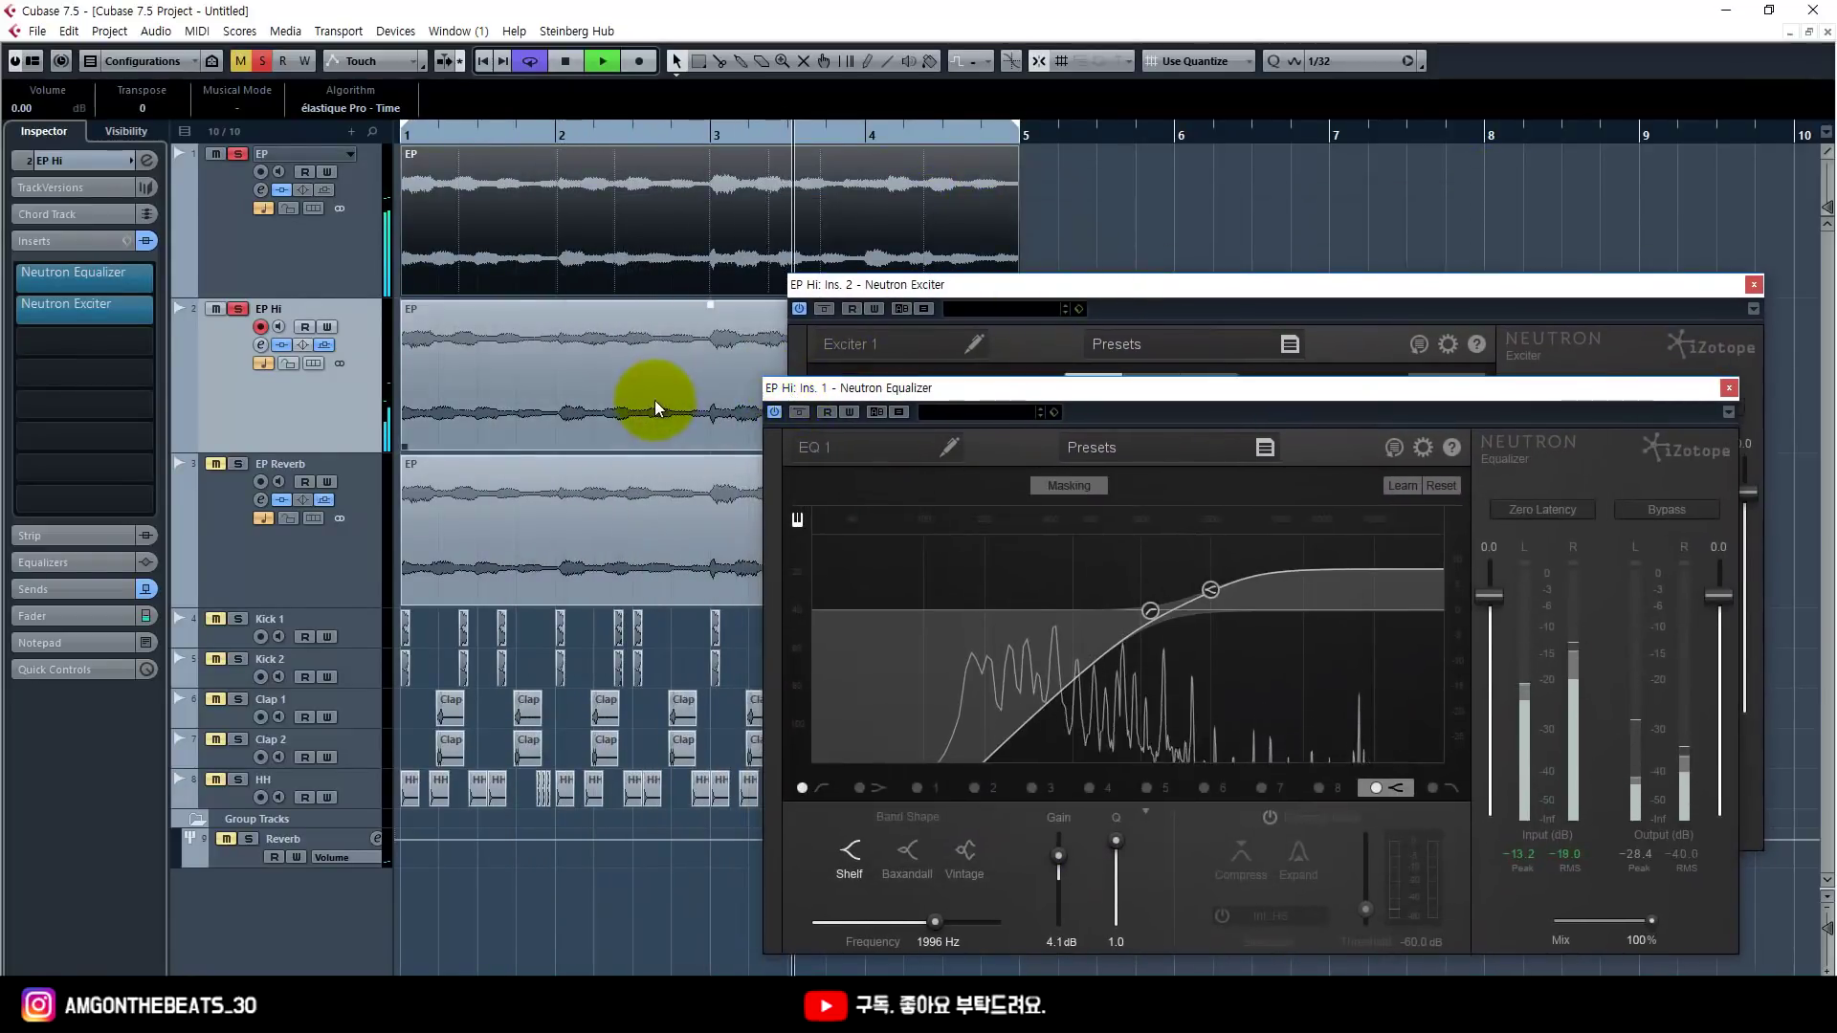
{"action": "scroll", "coordinate": [675, 326], "scroll_direction": "down", "scroll_amount": 3}
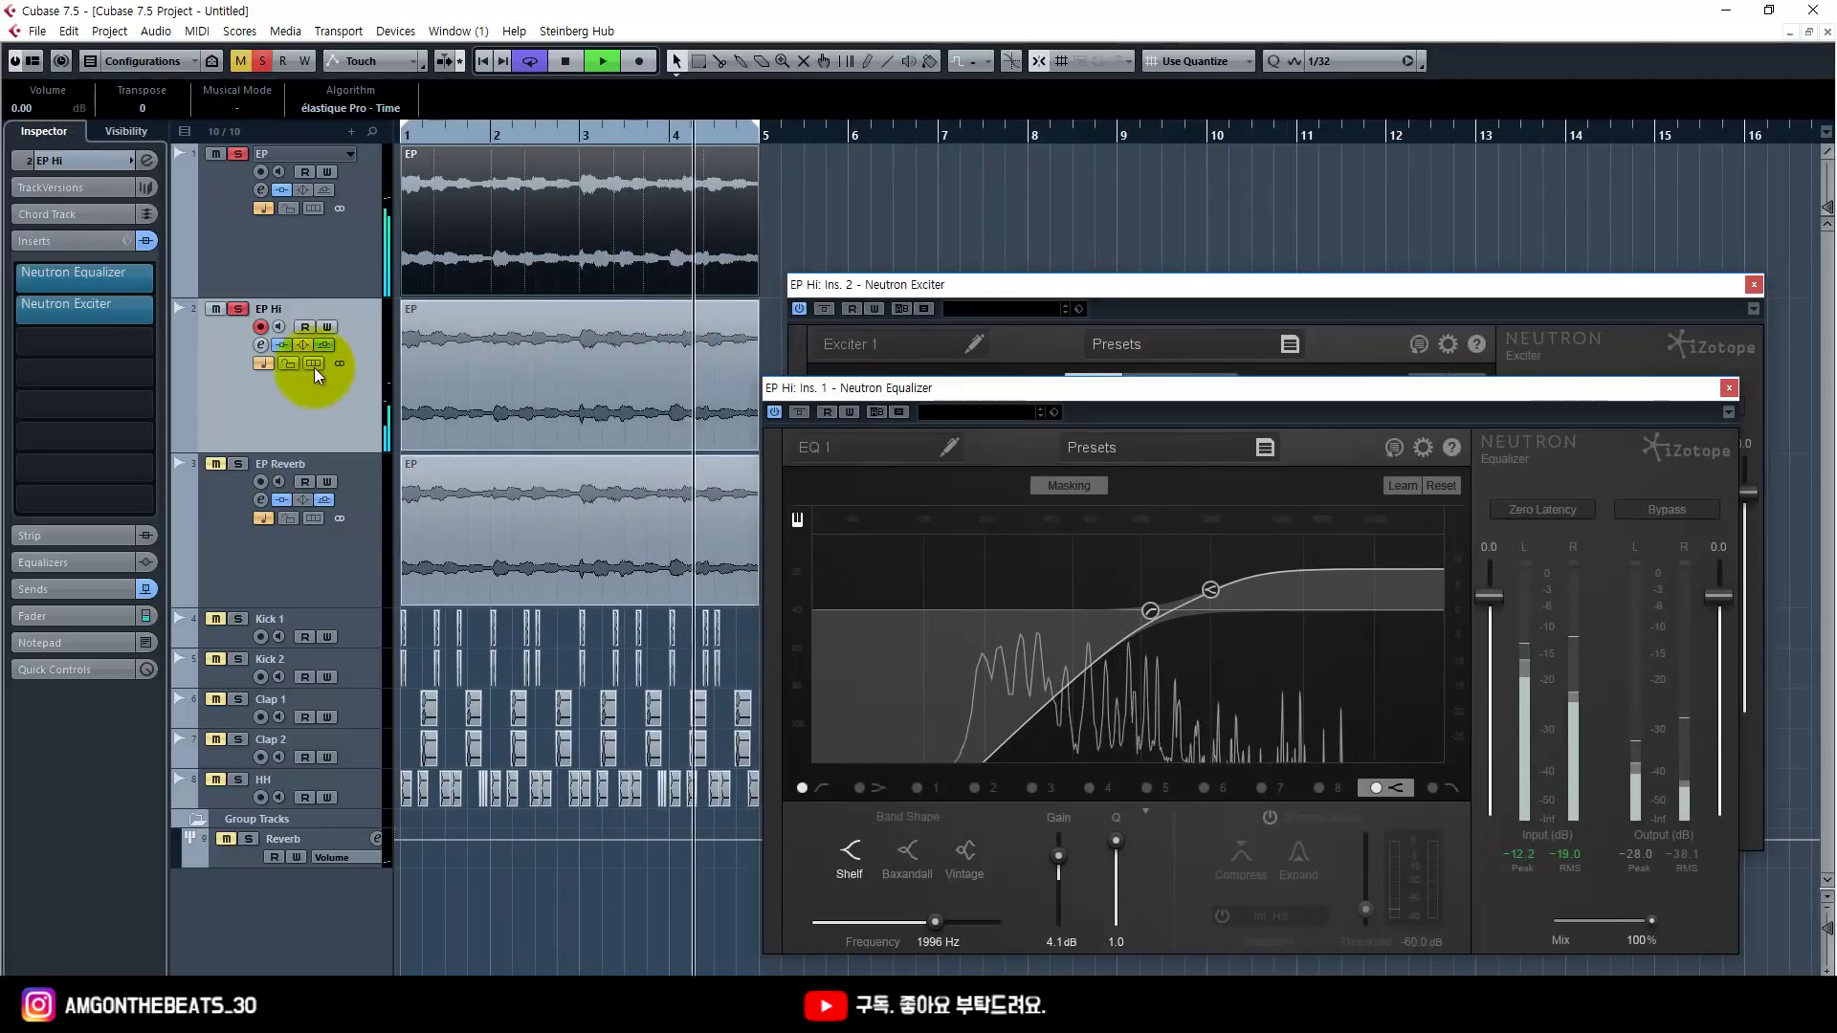
{"action": "left_click", "coordinate": [238, 308]}
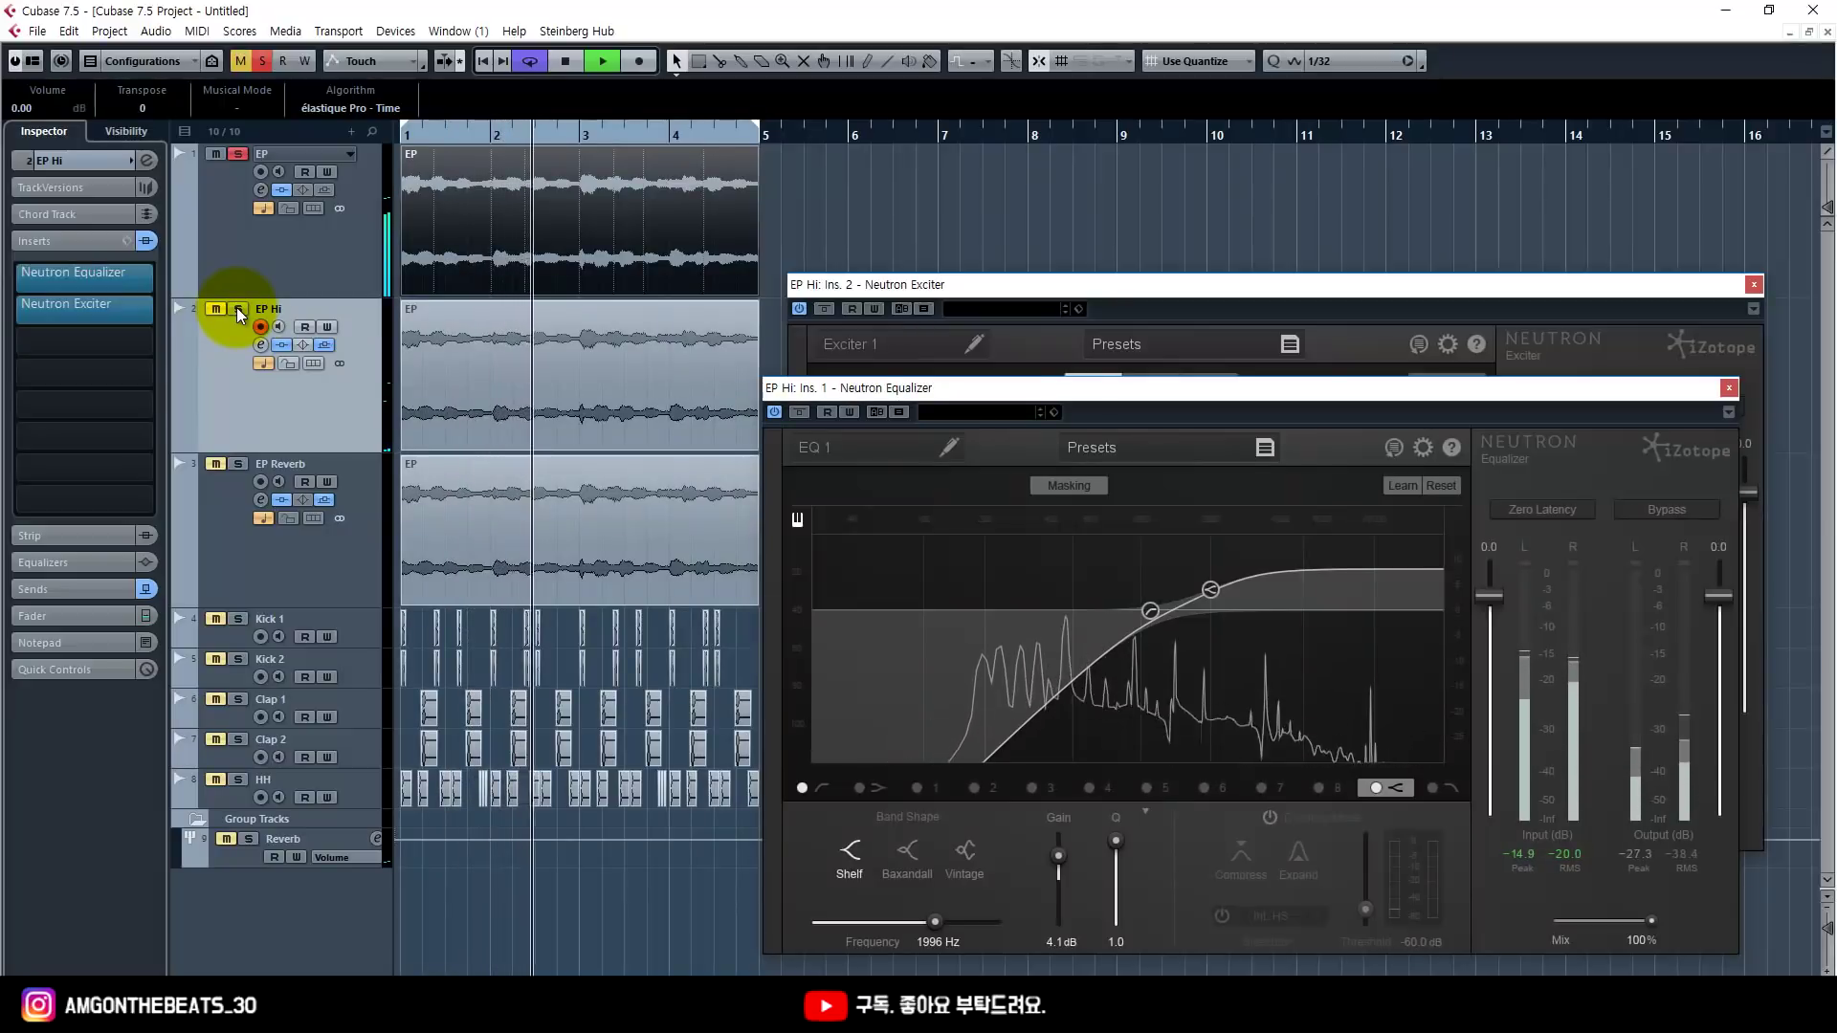
{"action": "left_click", "coordinate": [237, 307]}
Step: Raise the EP Hi fader in the MixConsole to about -1.75 dB and listen to it against EP
{"action": "key", "text": "F3"}
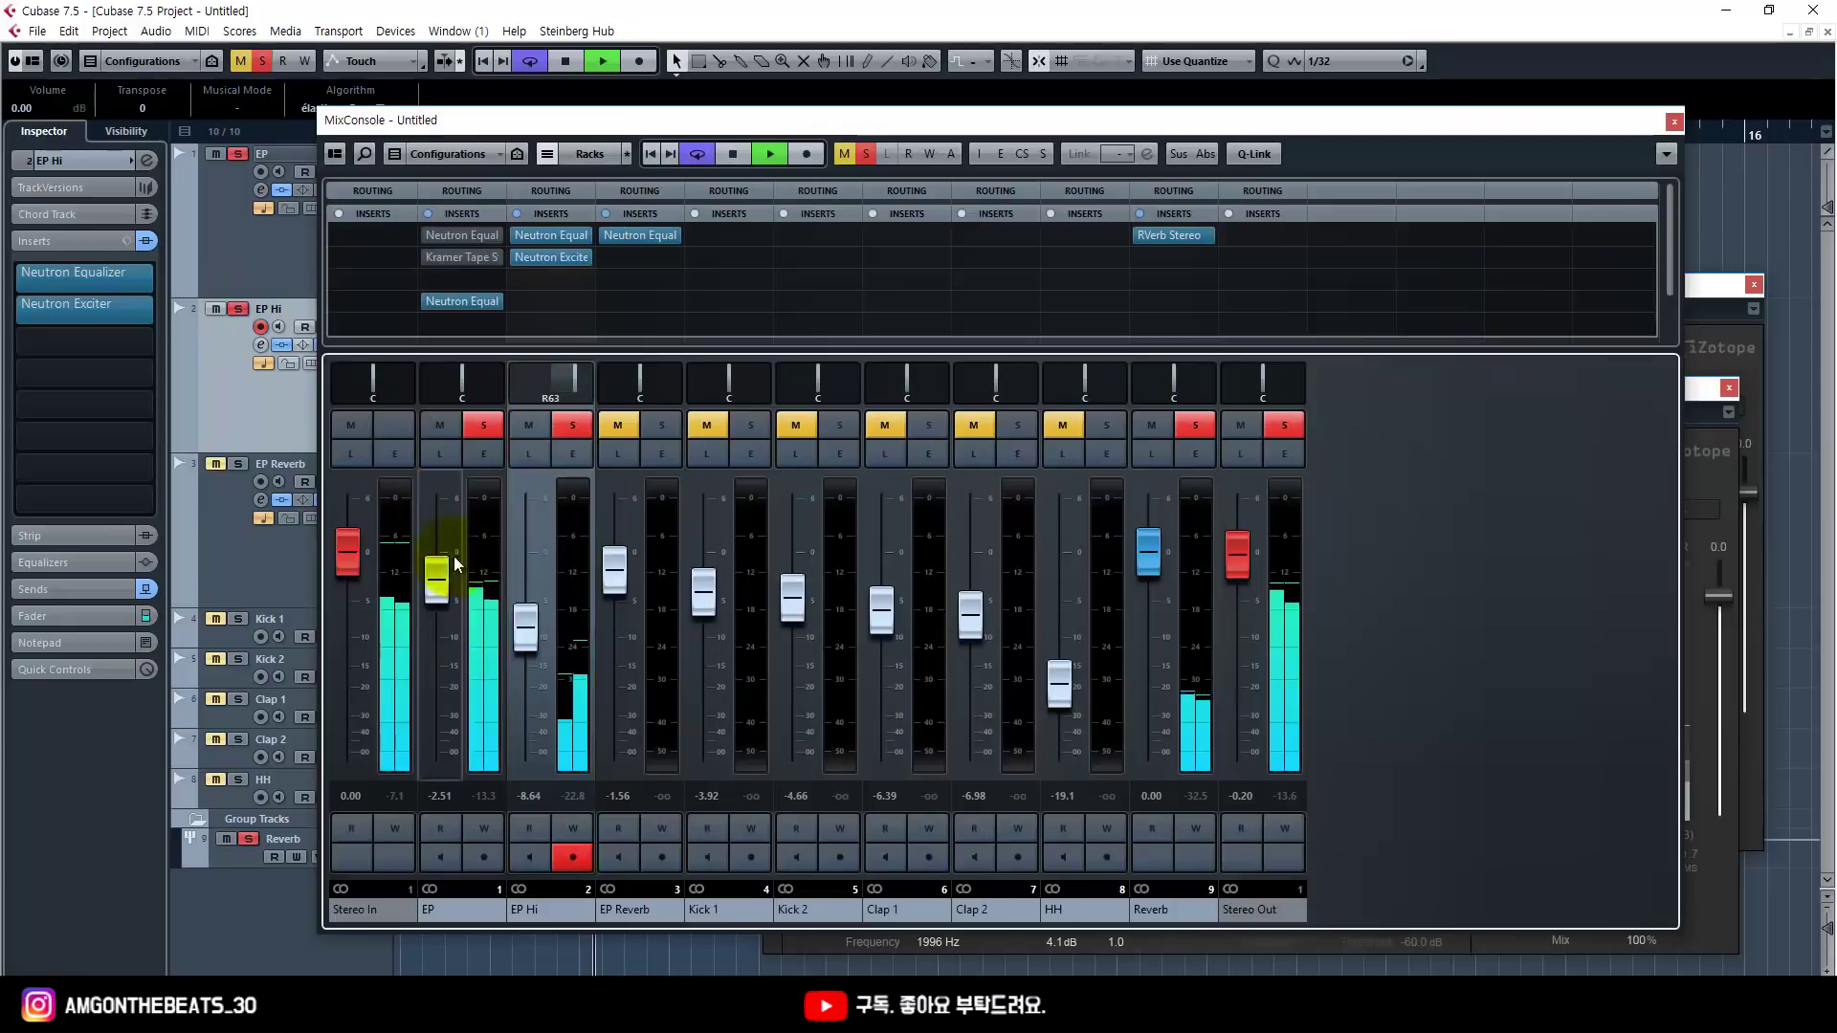
{"action": "left_click_drag", "start_coordinate": [525, 639], "coordinate": [526, 570]}
{"action": "key", "text": "F3"}
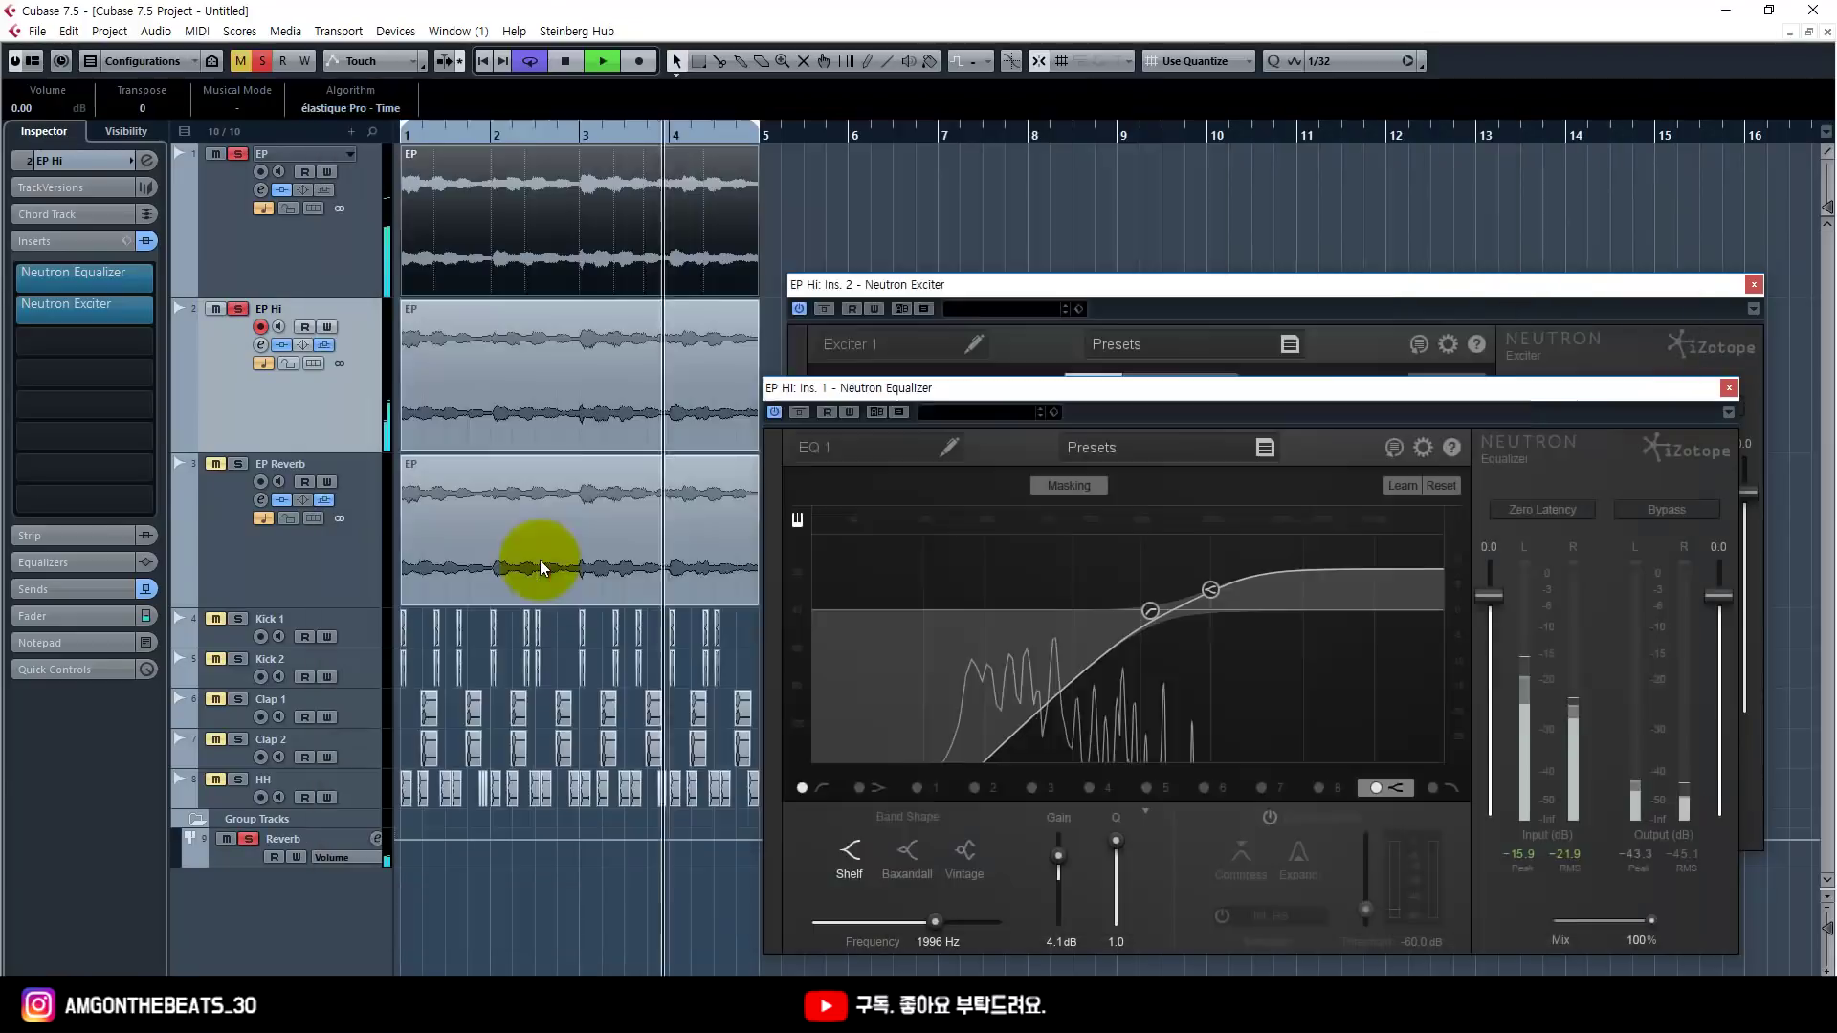
{"action": "key", "text": "F3"}
{"action": "key", "text": "space"}
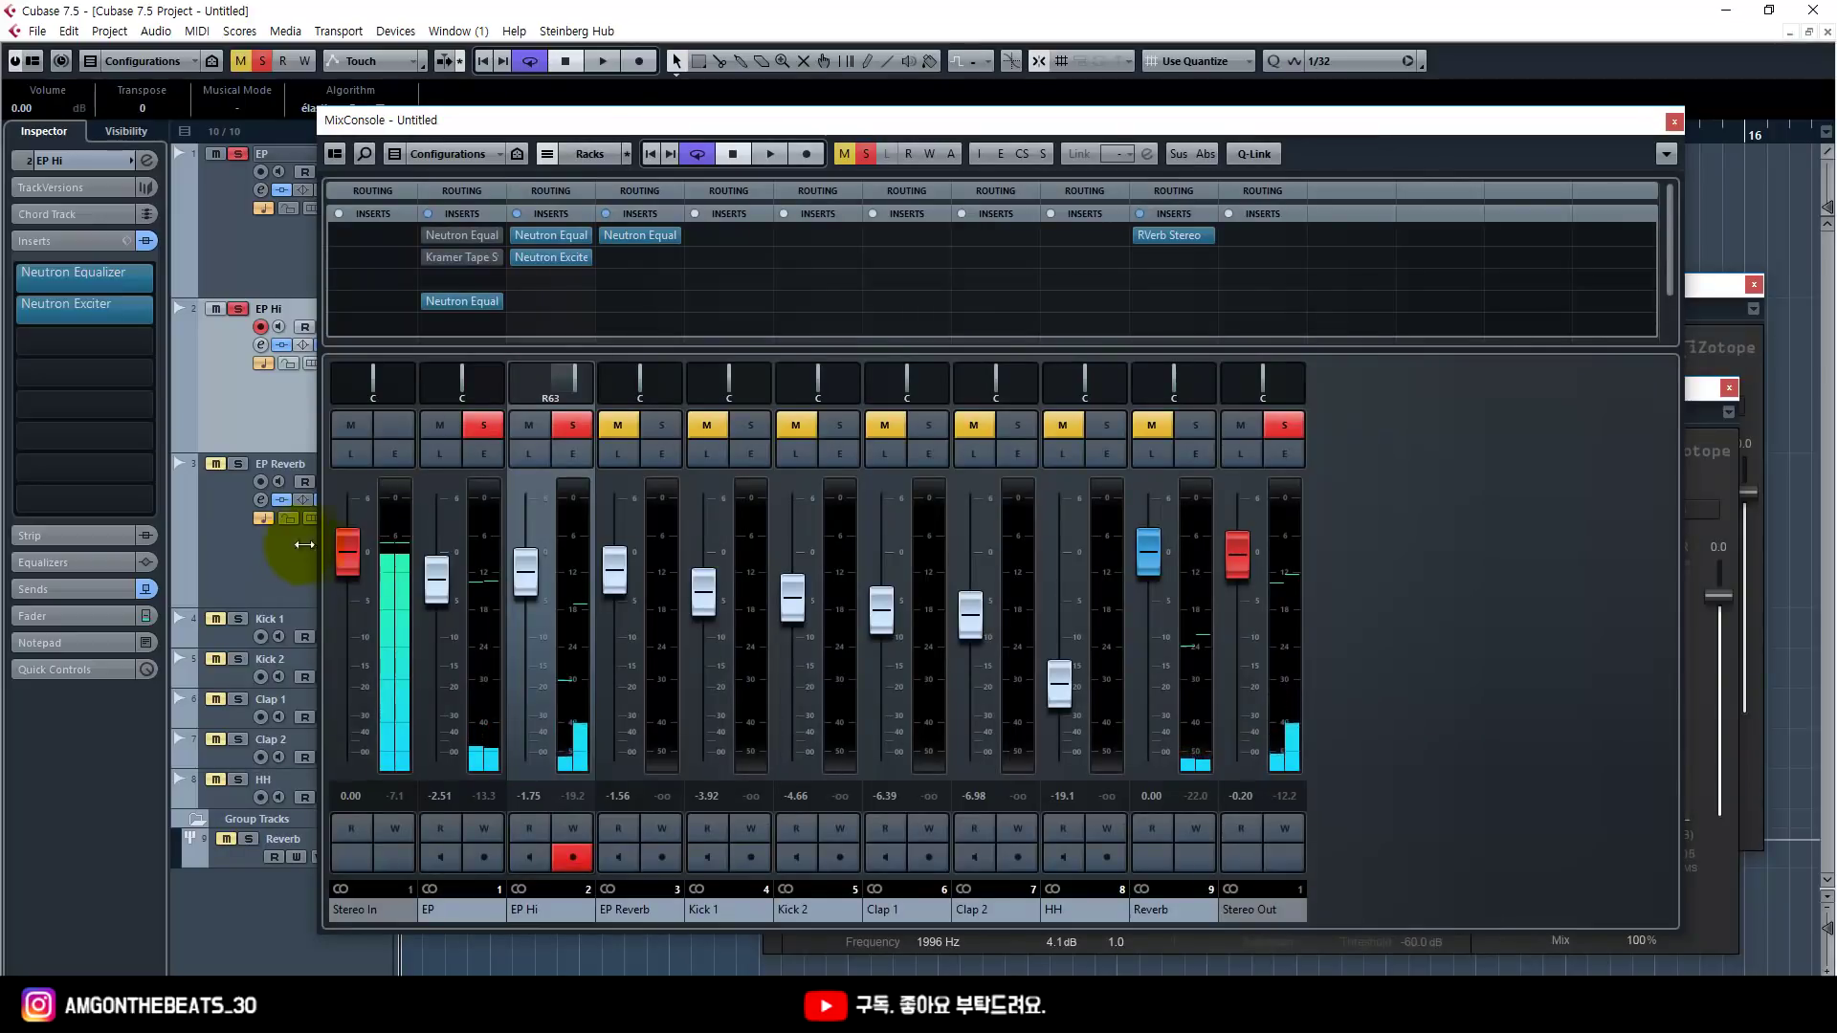
{"action": "left_click_drag", "start_coordinate": [525, 572], "coordinate": [523, 563]}
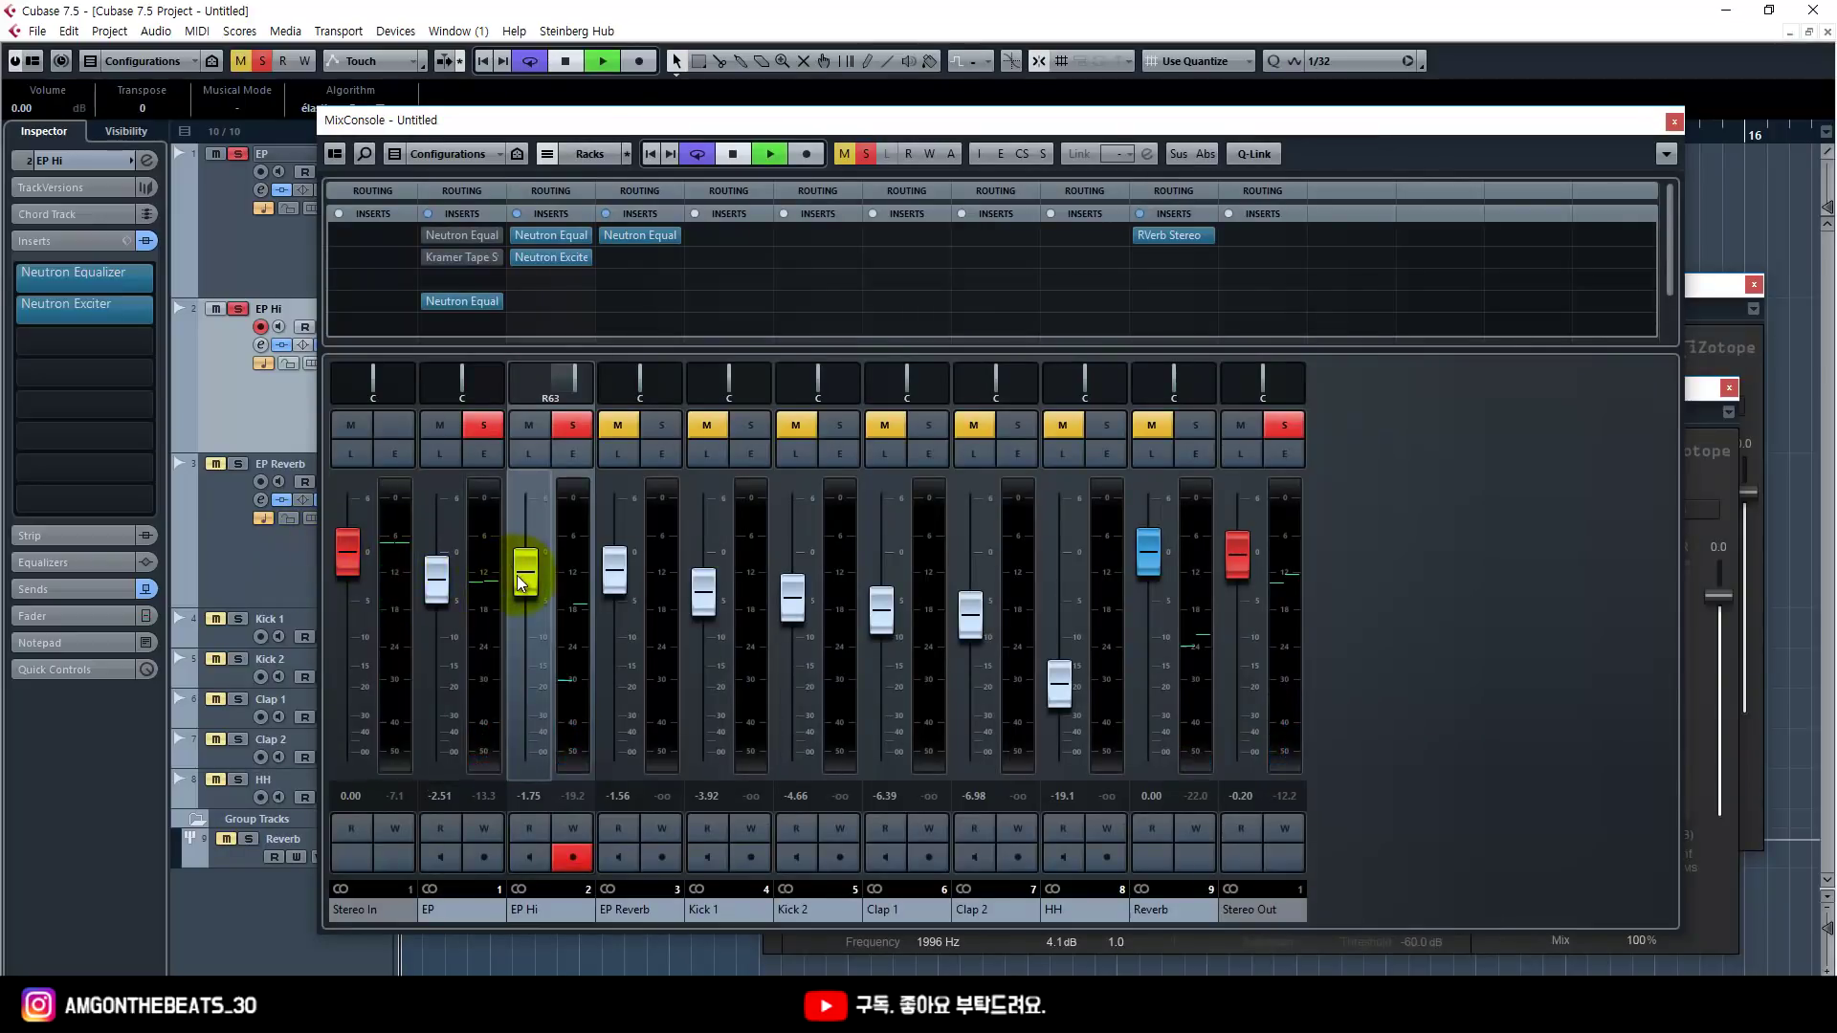
{"action": "key", "text": "space"}
{"action": "key", "text": "F3"}
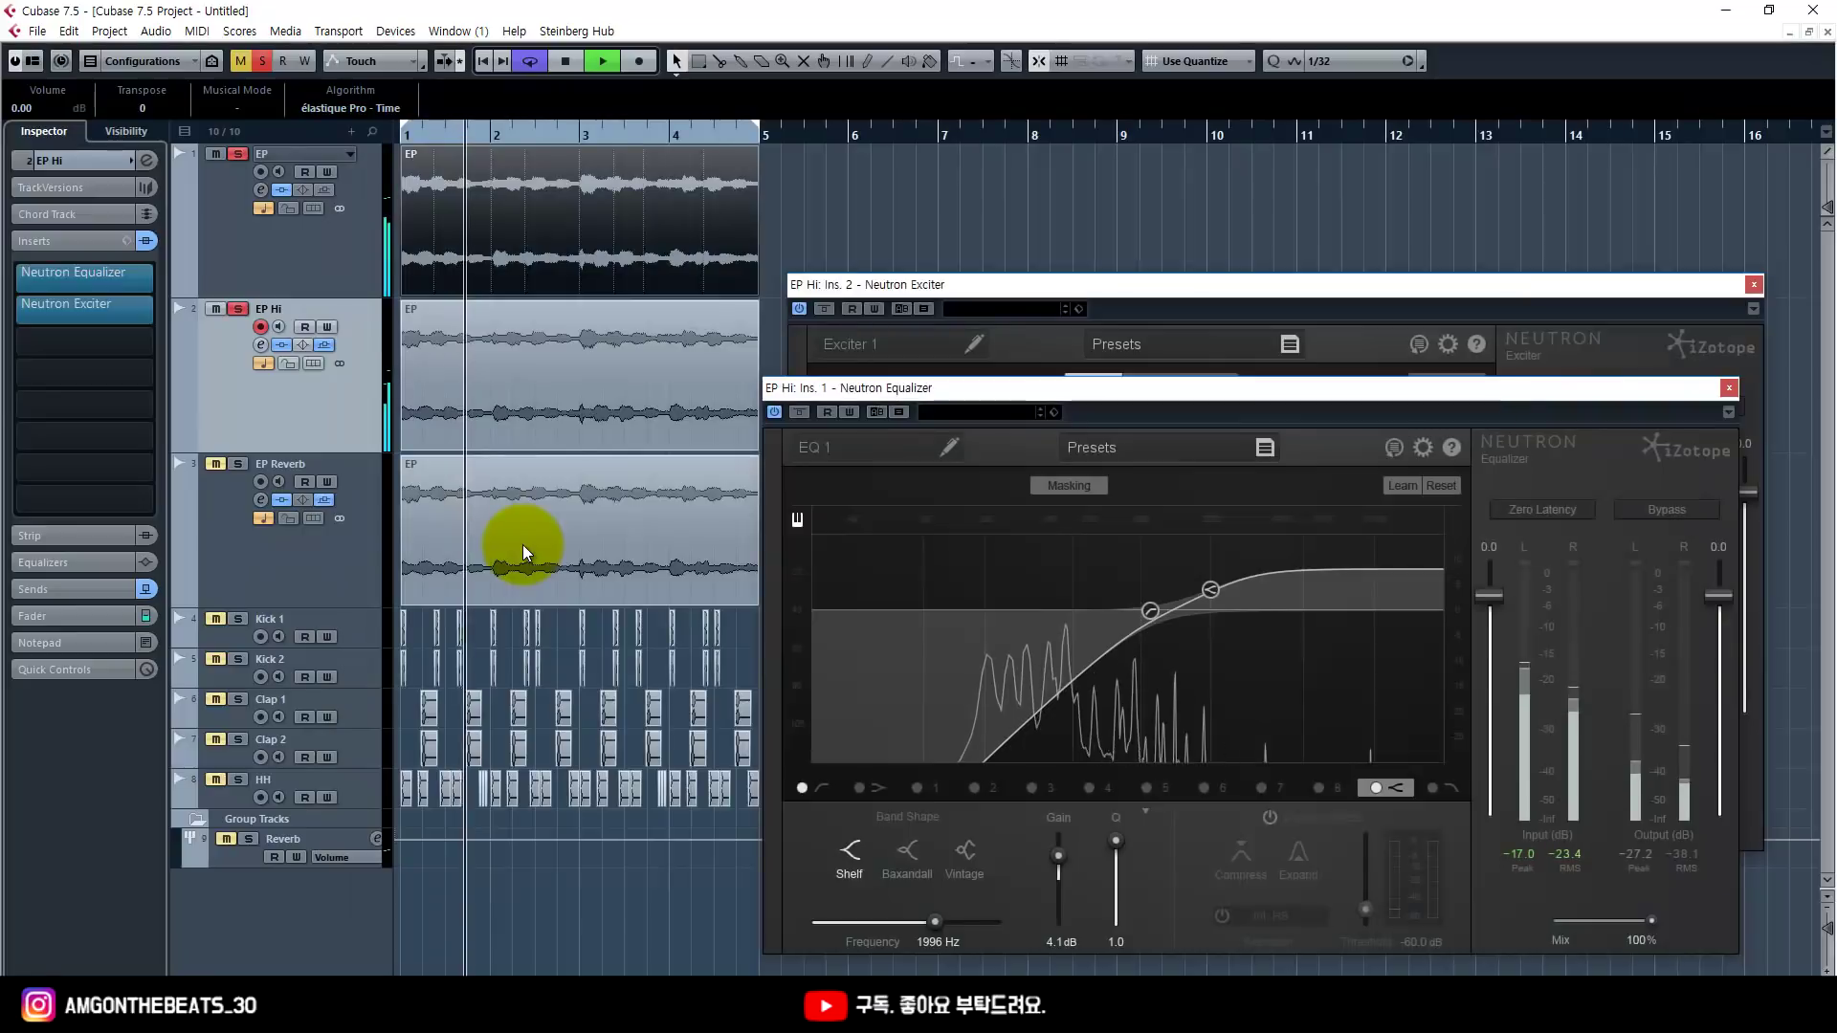
Step: Lower the EP Hi track's volume to about -5.07 dB in its track settings while listening
{"action": "left_click", "coordinate": [72, 157]}
{"action": "mouse_move", "coordinate": [139, 246]}
{"action": "left_mouse_down"}
{"action": "mouse_move", "coordinate": [55, 250]}
{"action": "mouse_move", "coordinate": [158, 249]}
{"action": "mouse_move", "coordinate": [115, 249]}
{"action": "left_mouse_up"}
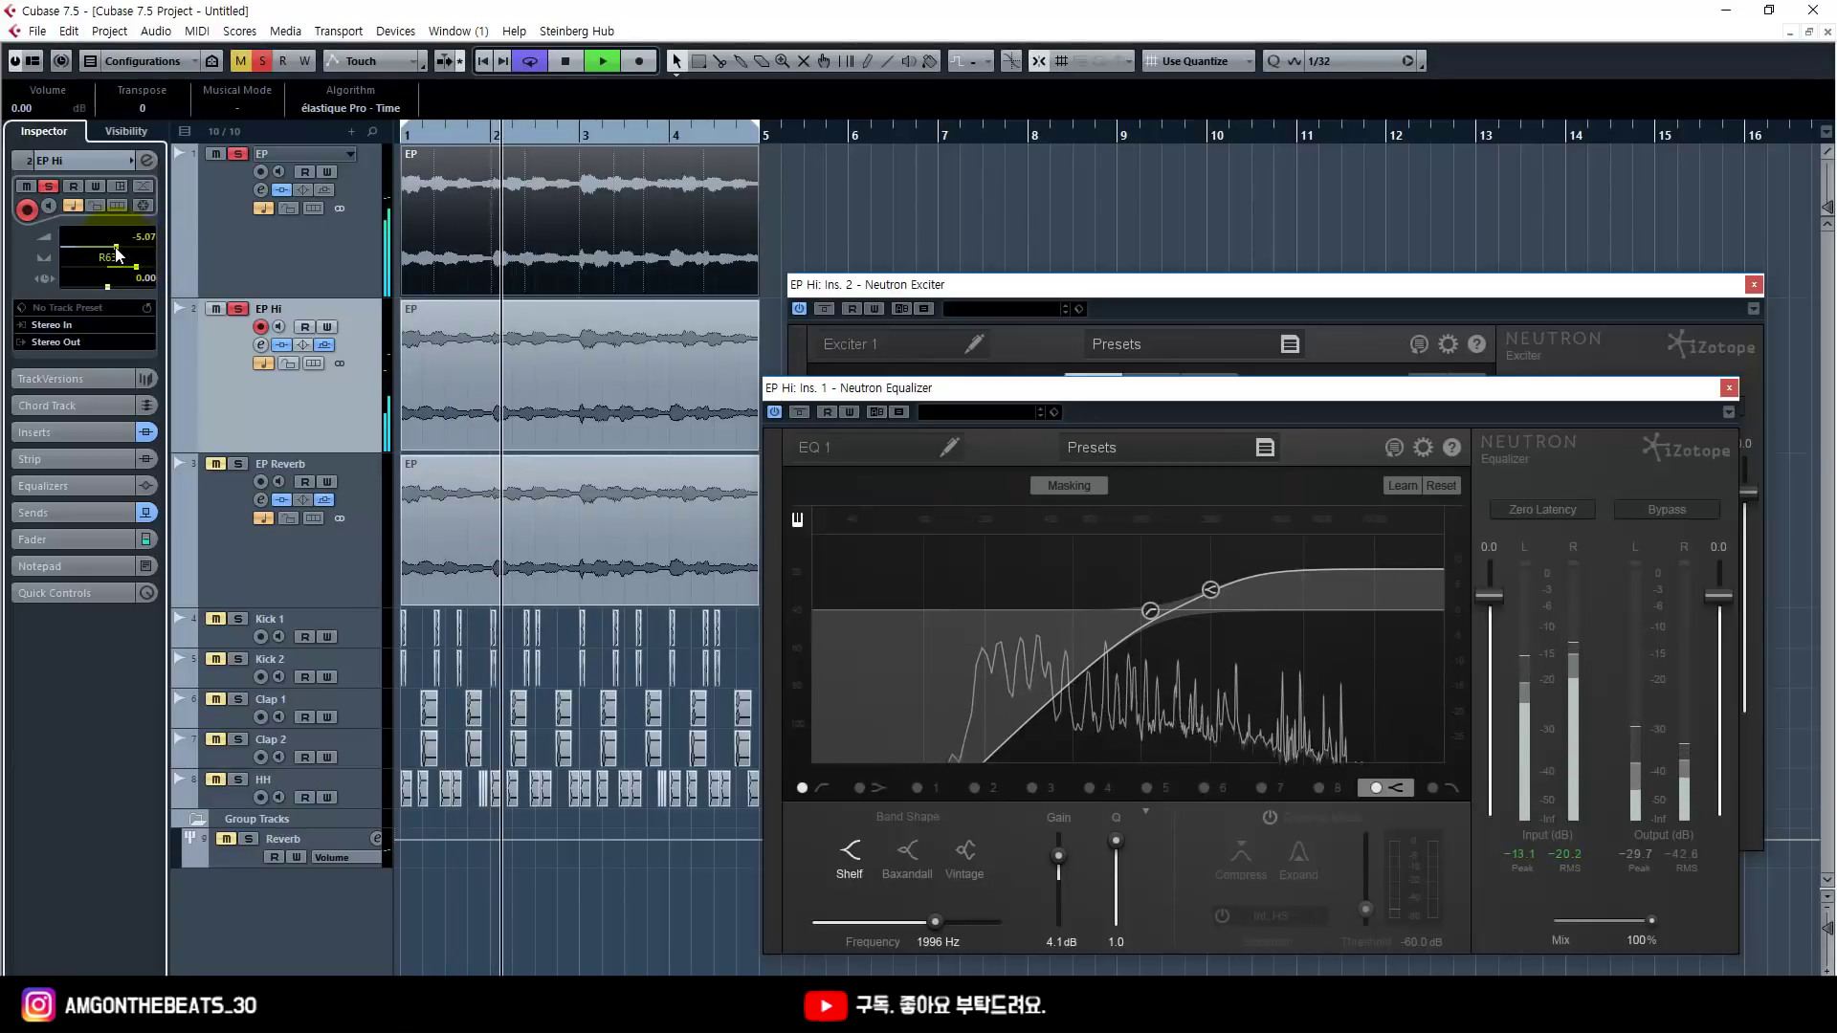
{"action": "key", "text": "space"}
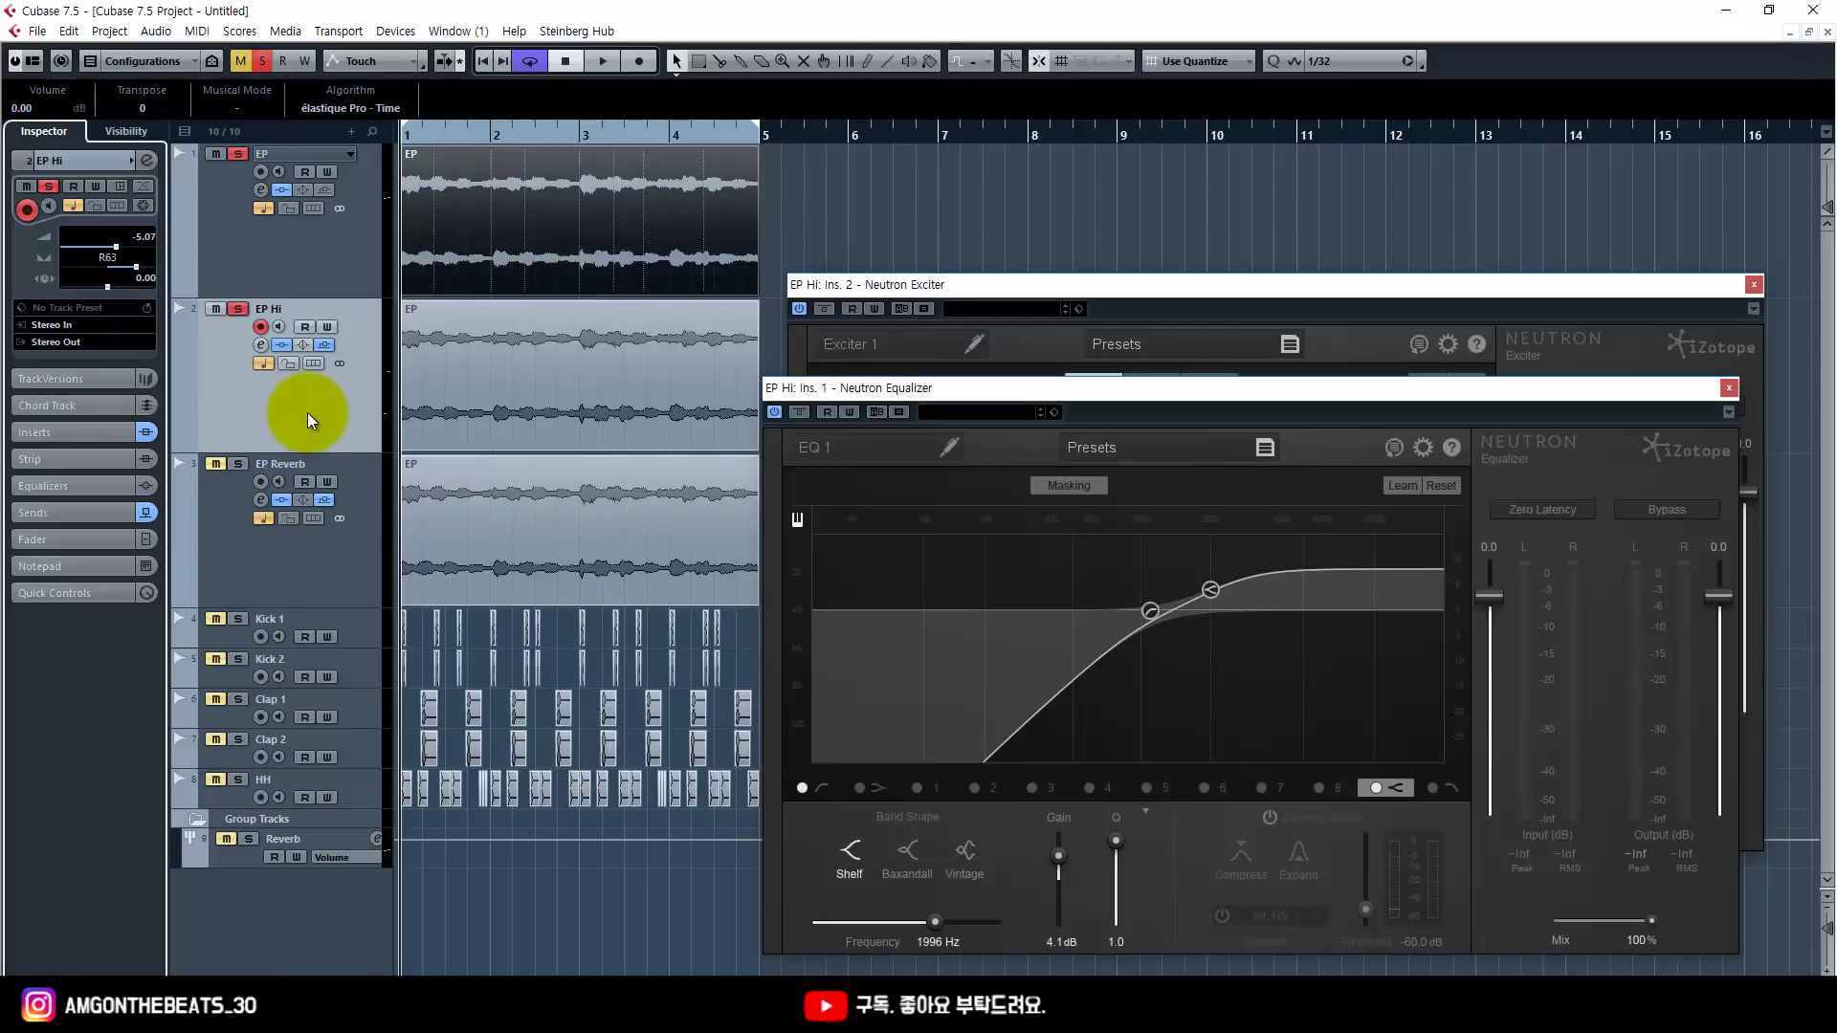
Step: Inspect EP Hi's panning in the MixConsole and compare playback with its solo off and on
{"action": "key", "text": "F3"}
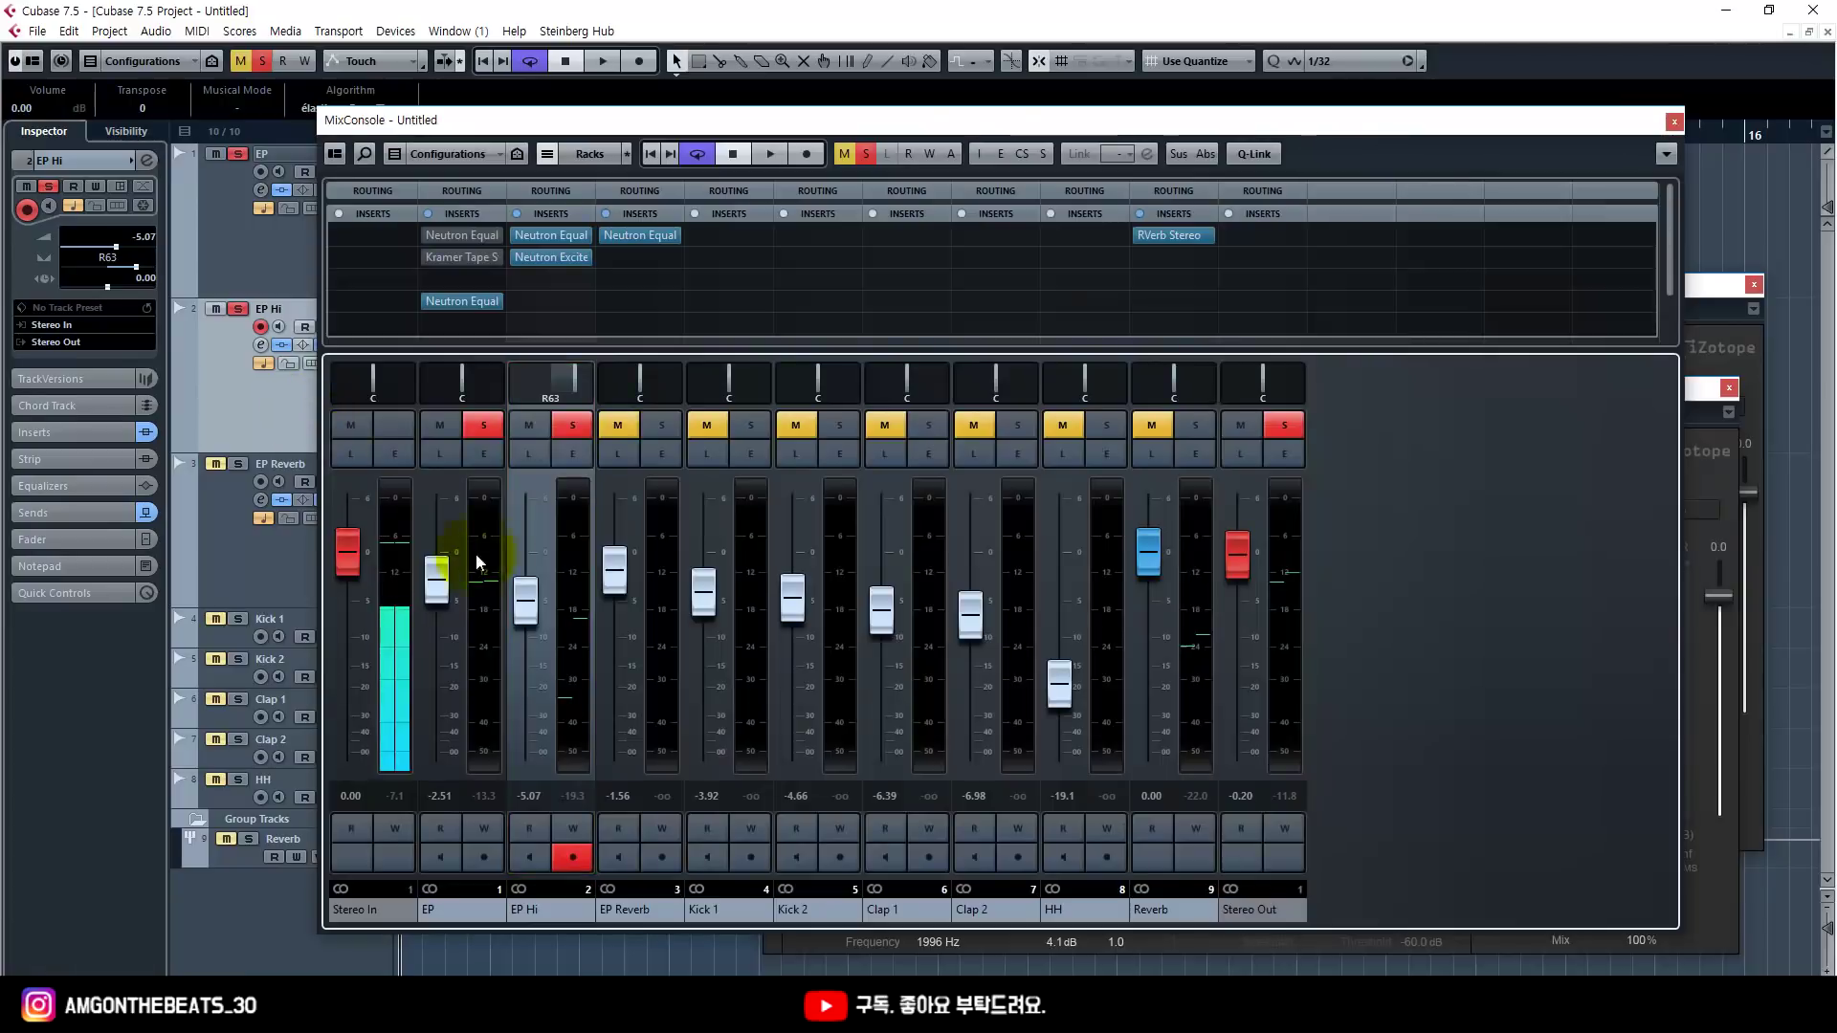
{"action": "left_click", "coordinate": [576, 391]}
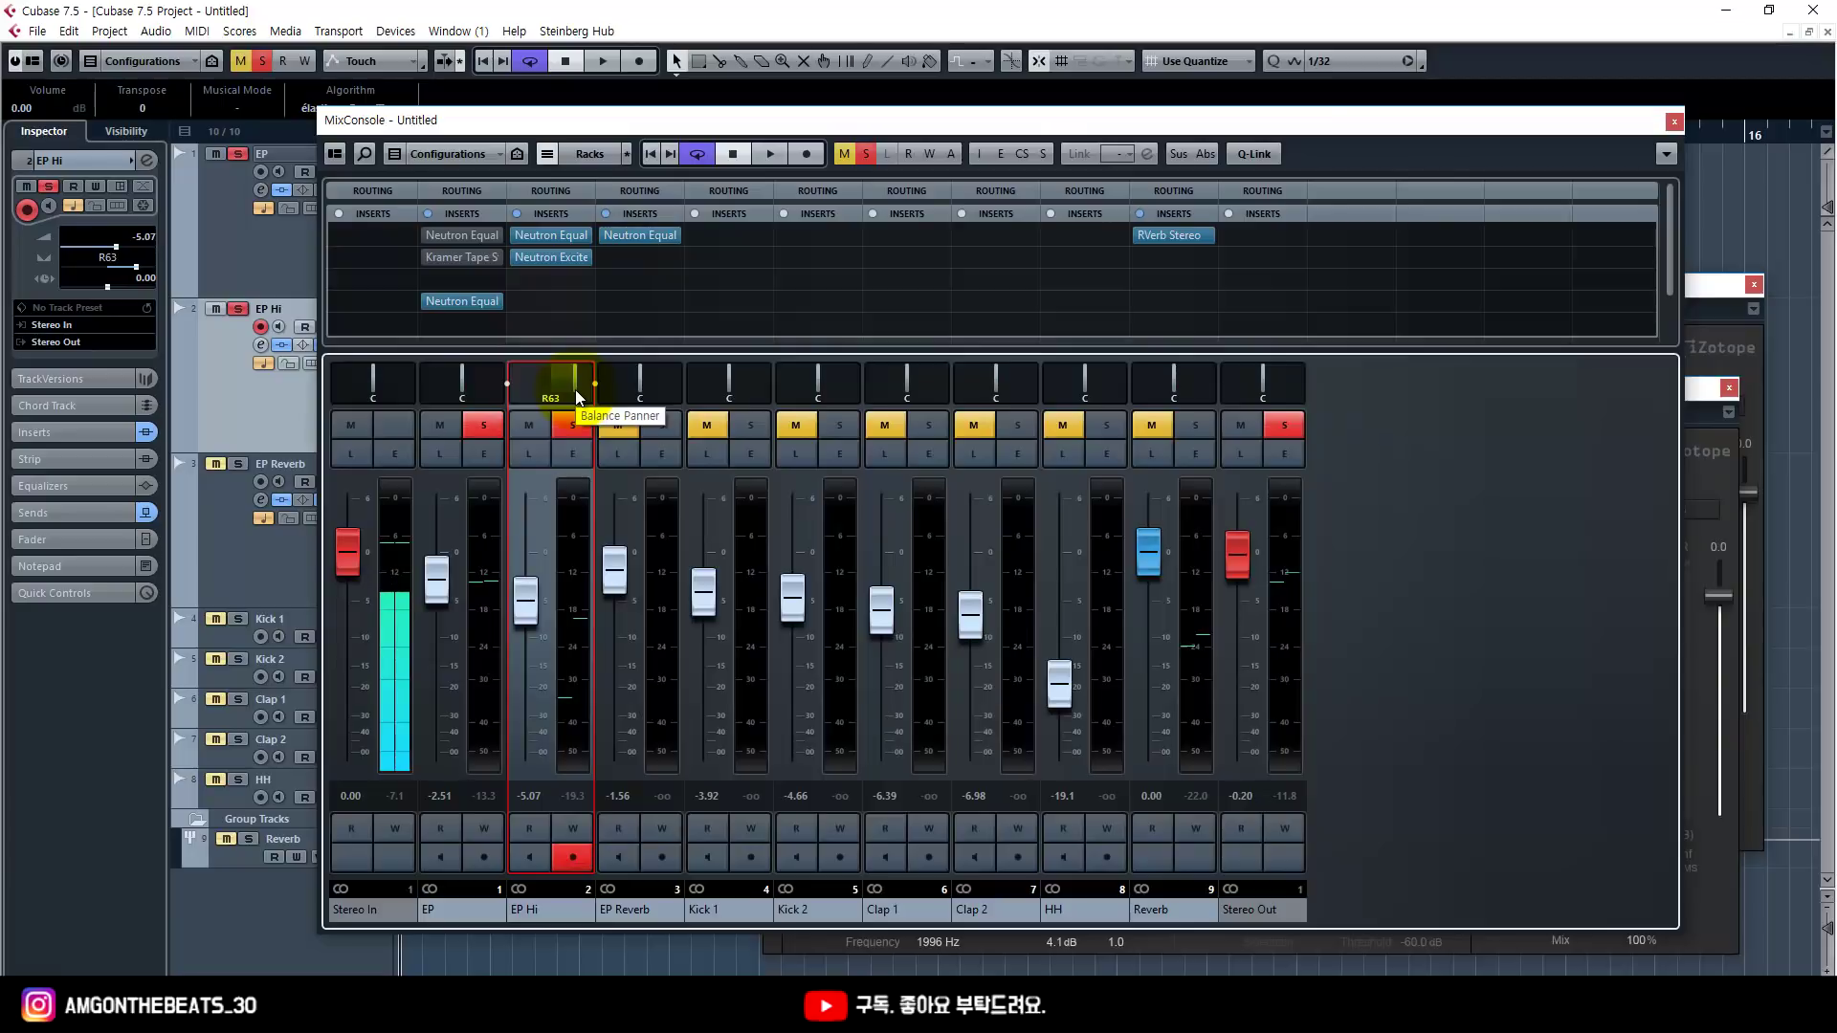
{"action": "key", "text": "space"}
{"action": "left_click", "coordinate": [568, 423]}
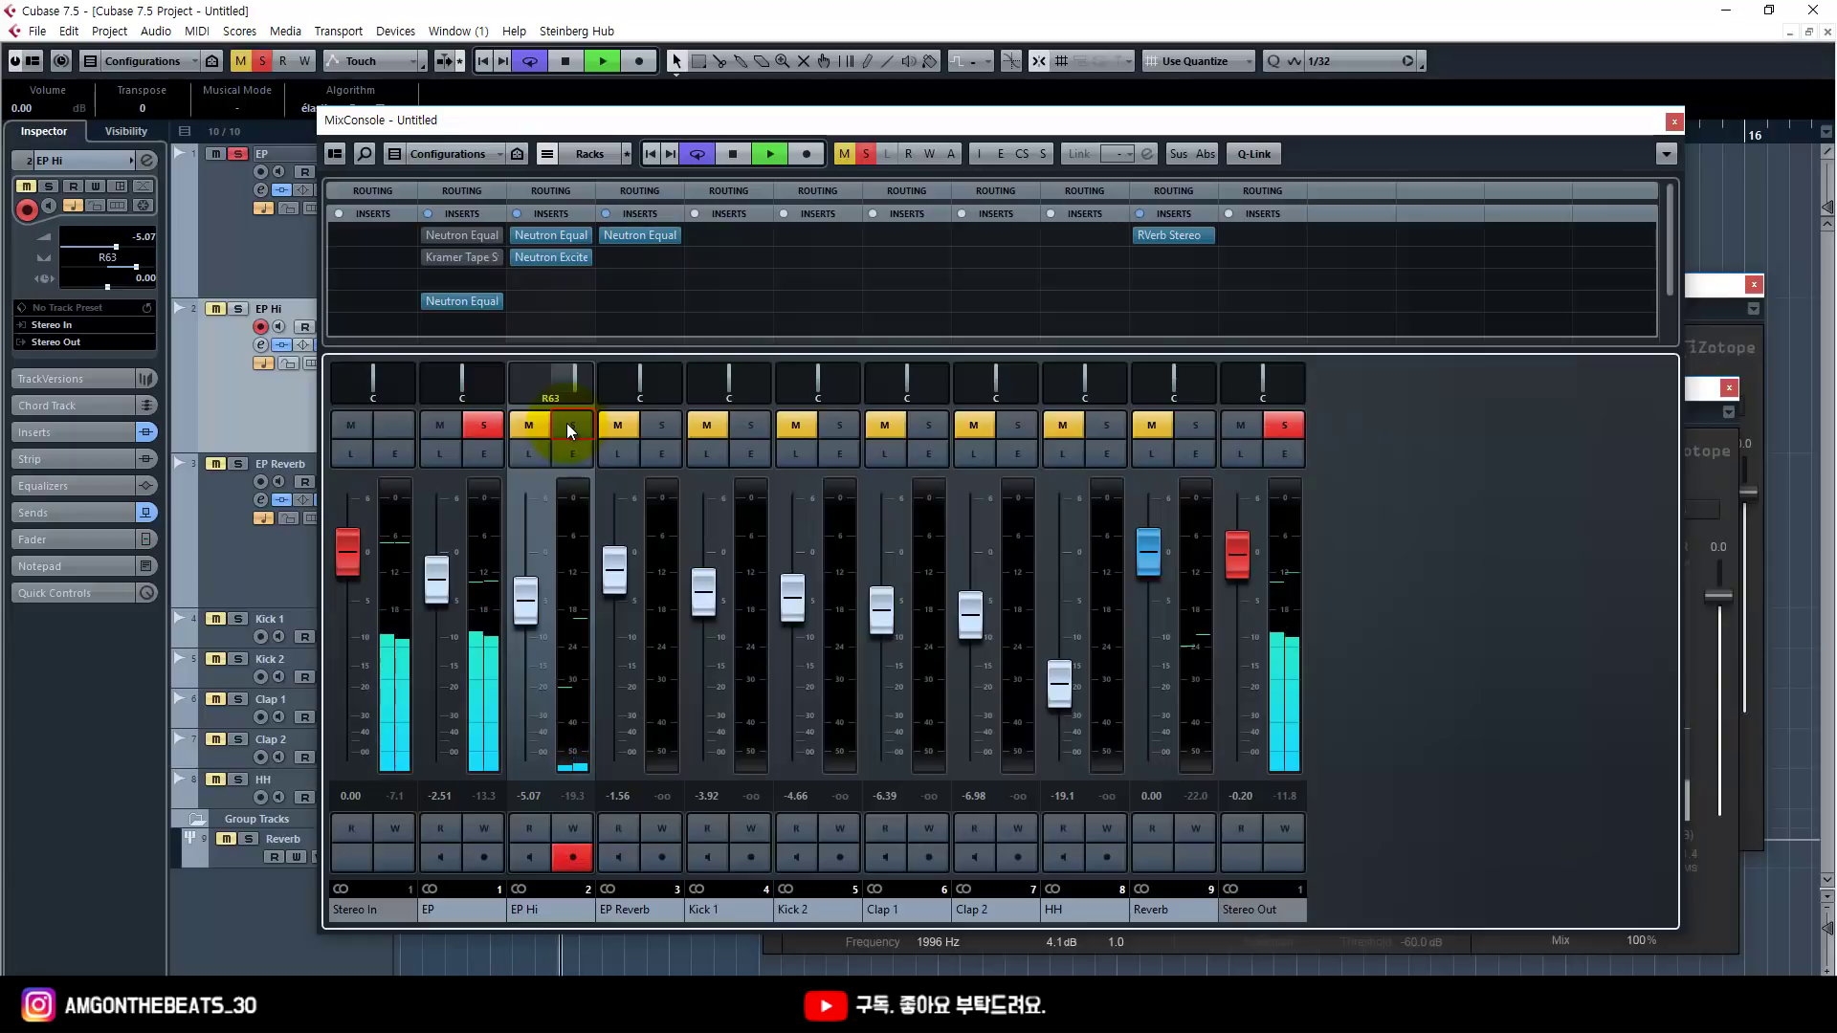
{"action": "left_click", "coordinate": [566, 422]}
Step: Lower the EP Hi fader to about -7.85 dB, stop playback and close the MixConsole
{"action": "mouse_move", "coordinate": [535, 612]}
{"action": "left_mouse_down"}
{"action": "mouse_move", "coordinate": [536, 637]}
{"action": "mouse_move", "coordinate": [554, 587]}
{"action": "mouse_move", "coordinate": [553, 606]}
{"action": "left_mouse_up"}
{"action": "key", "text": "space"}
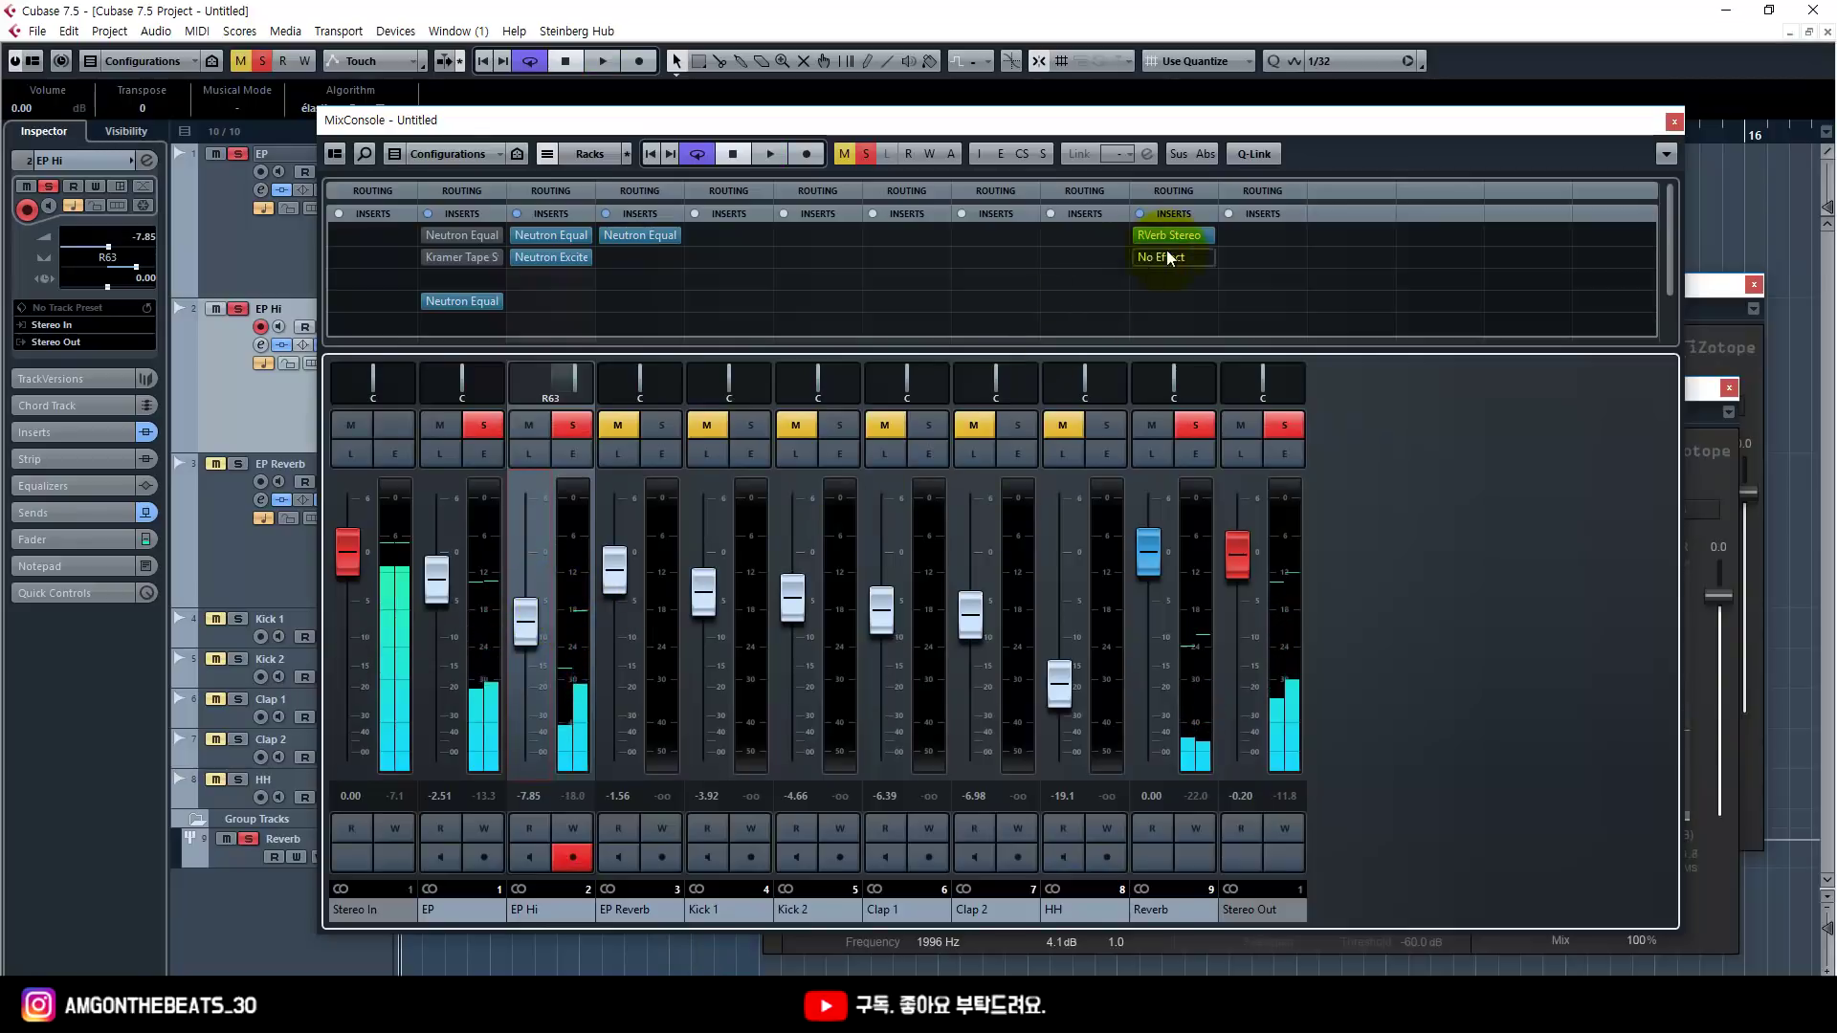
{"action": "left_click_drag", "start_coordinate": [1180, 245], "coordinate": [927, 307]}
{"action": "key", "text": "F3"}
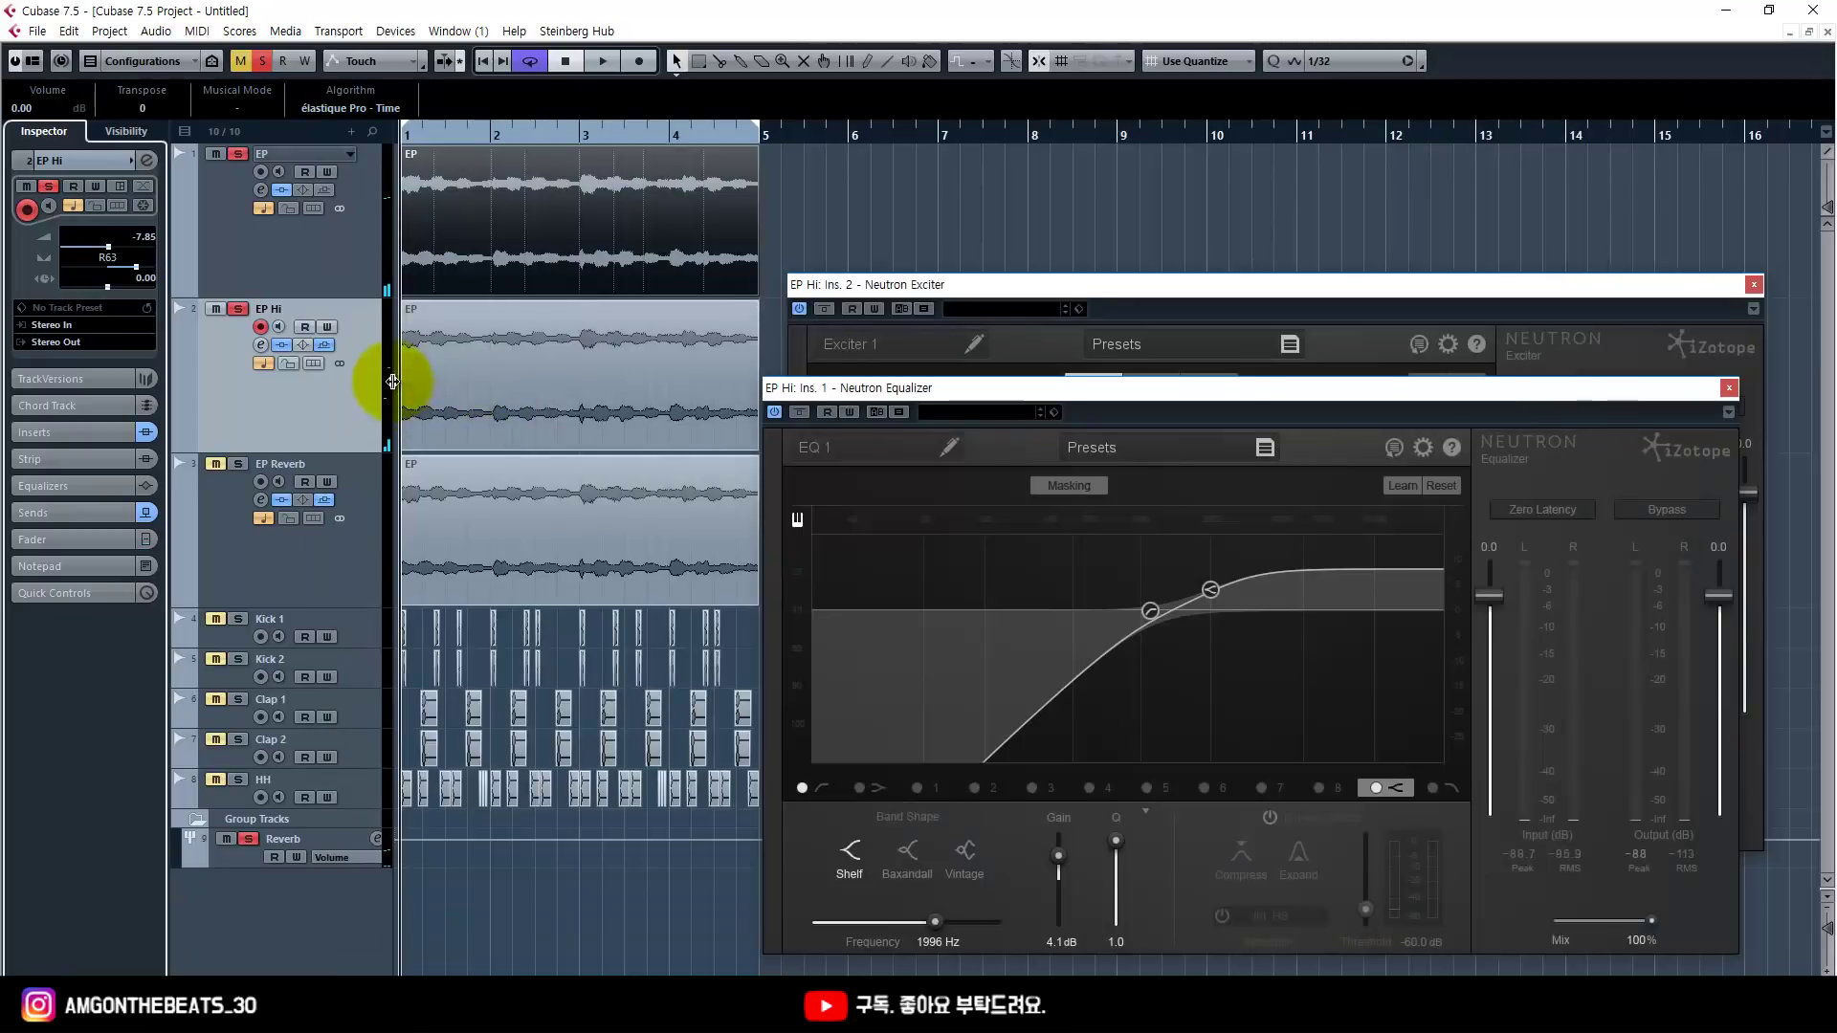
Step: Unsolo the EP track and close EP Hi's exciter and equalizer windows
{"action": "left_click", "coordinate": [370, 256]}
{"action": "key", "text": "s"}
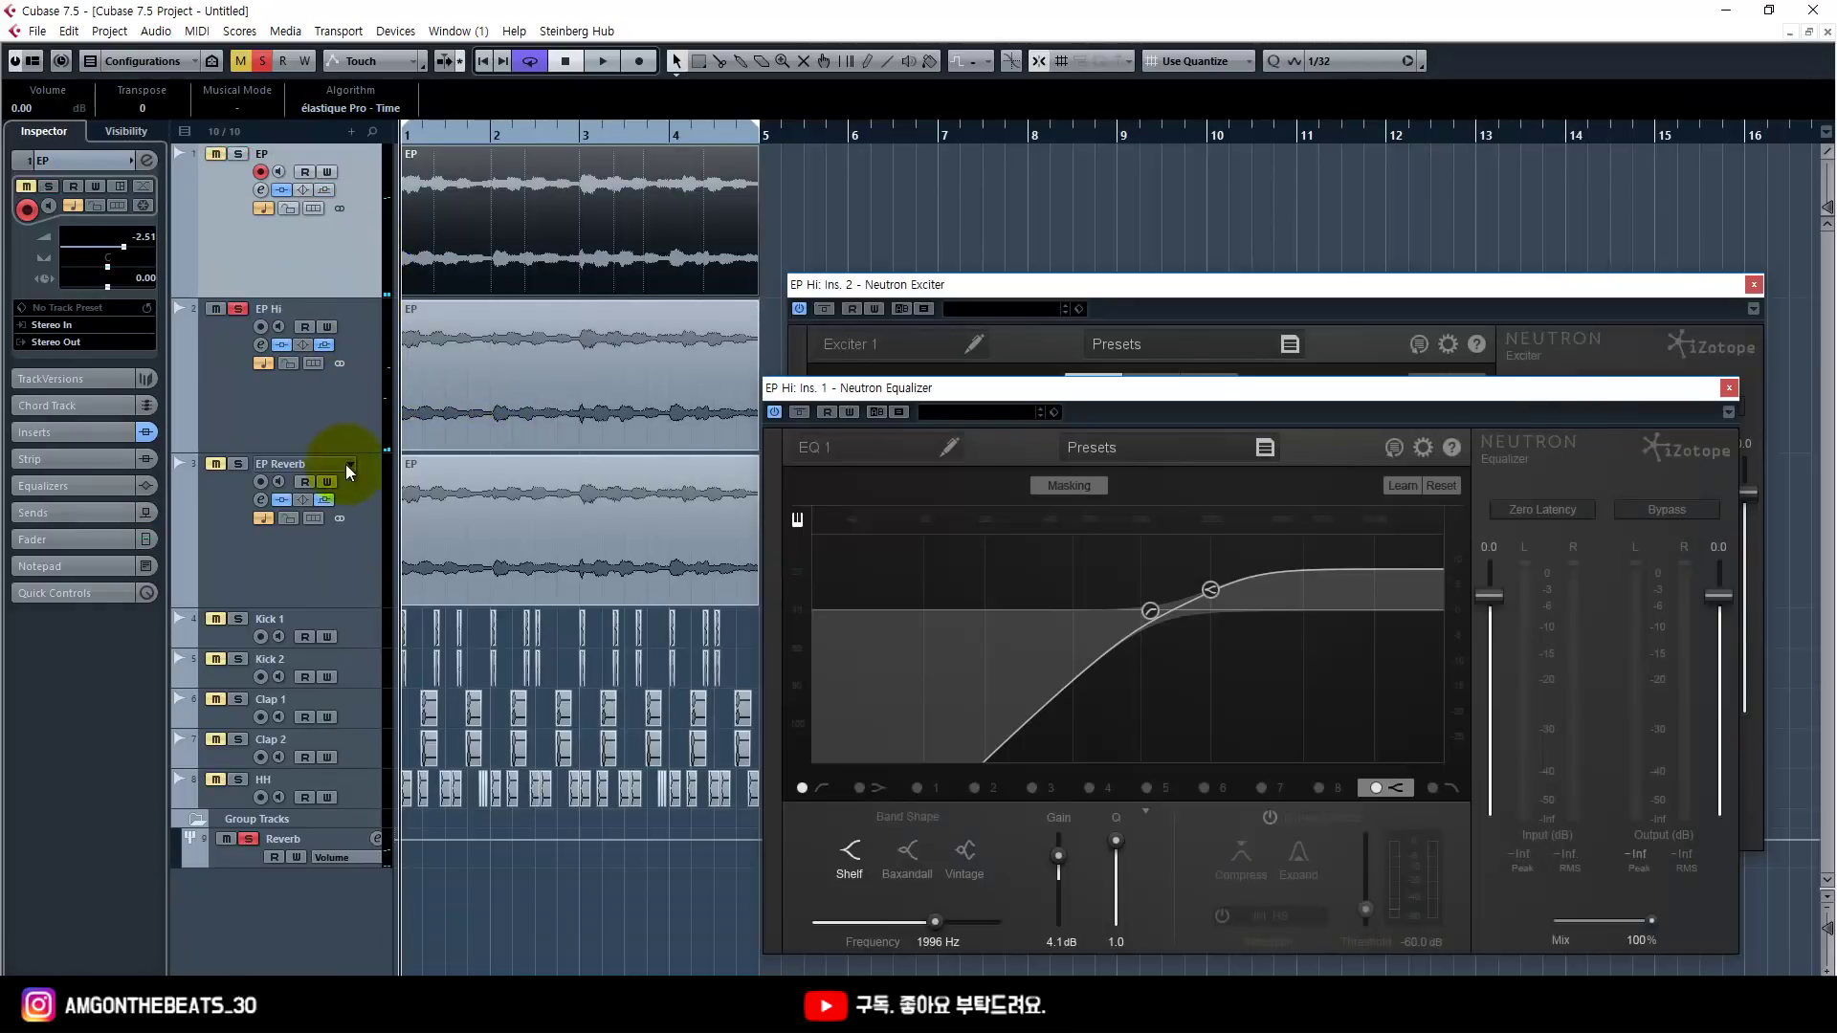
{"action": "left_click", "coordinate": [352, 519]}
{"action": "left_click", "coordinate": [340, 274]}
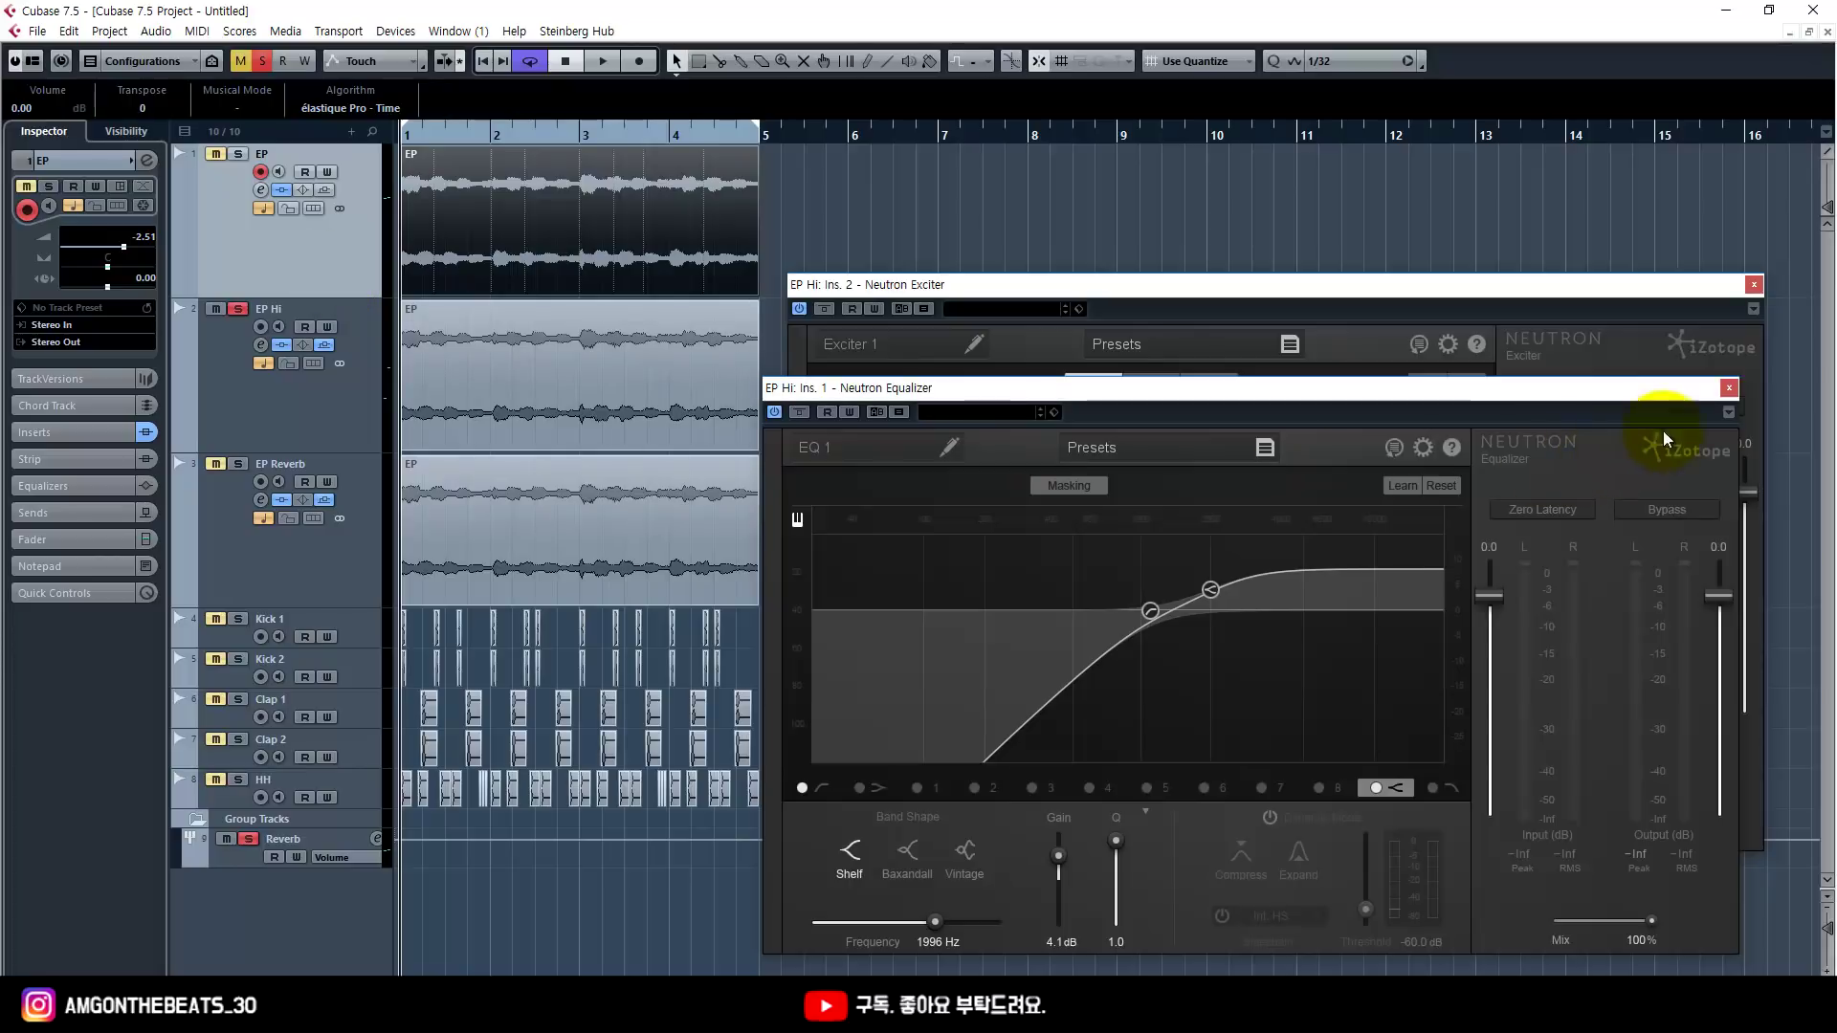
{"action": "left_click", "coordinate": [1753, 284]}
{"action": "left_click", "coordinate": [1729, 387]}
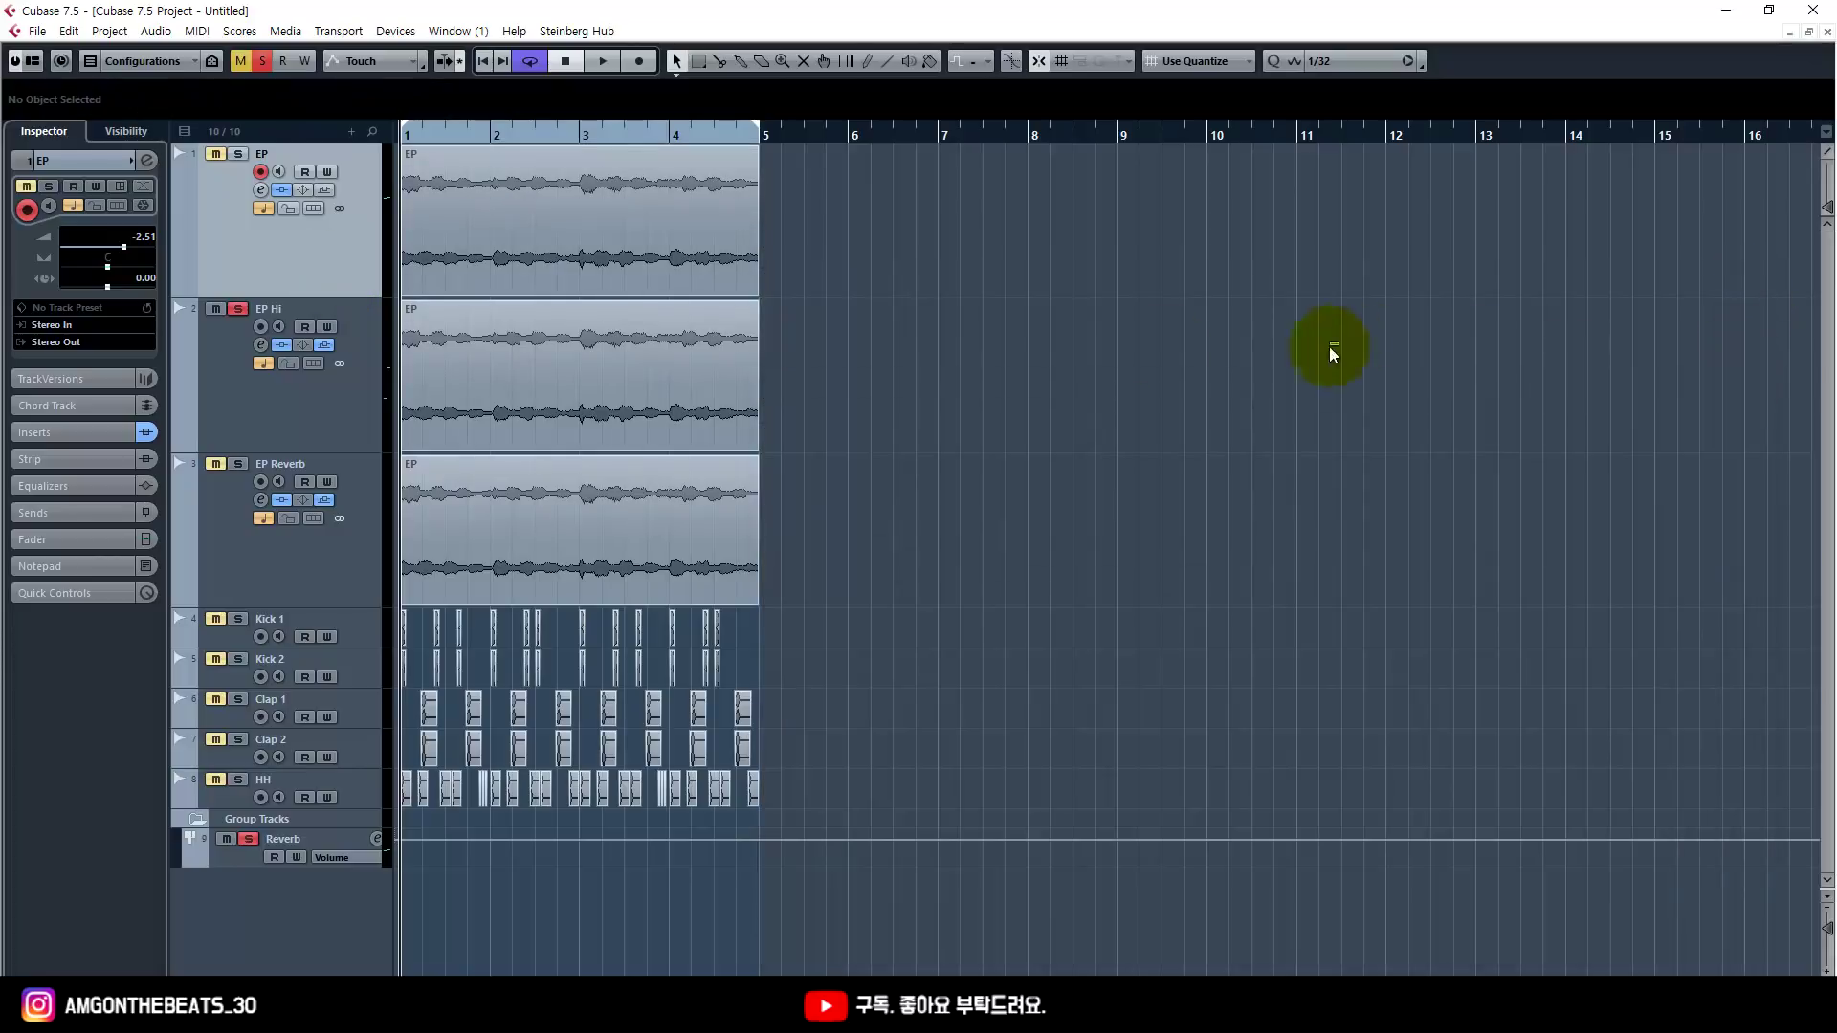
Step: Move the EP Reverb track above EP Hi and open its Neutron Equalizer insert
{"action": "left_click_drag", "start_coordinate": [333, 484], "coordinate": [343, 347]}
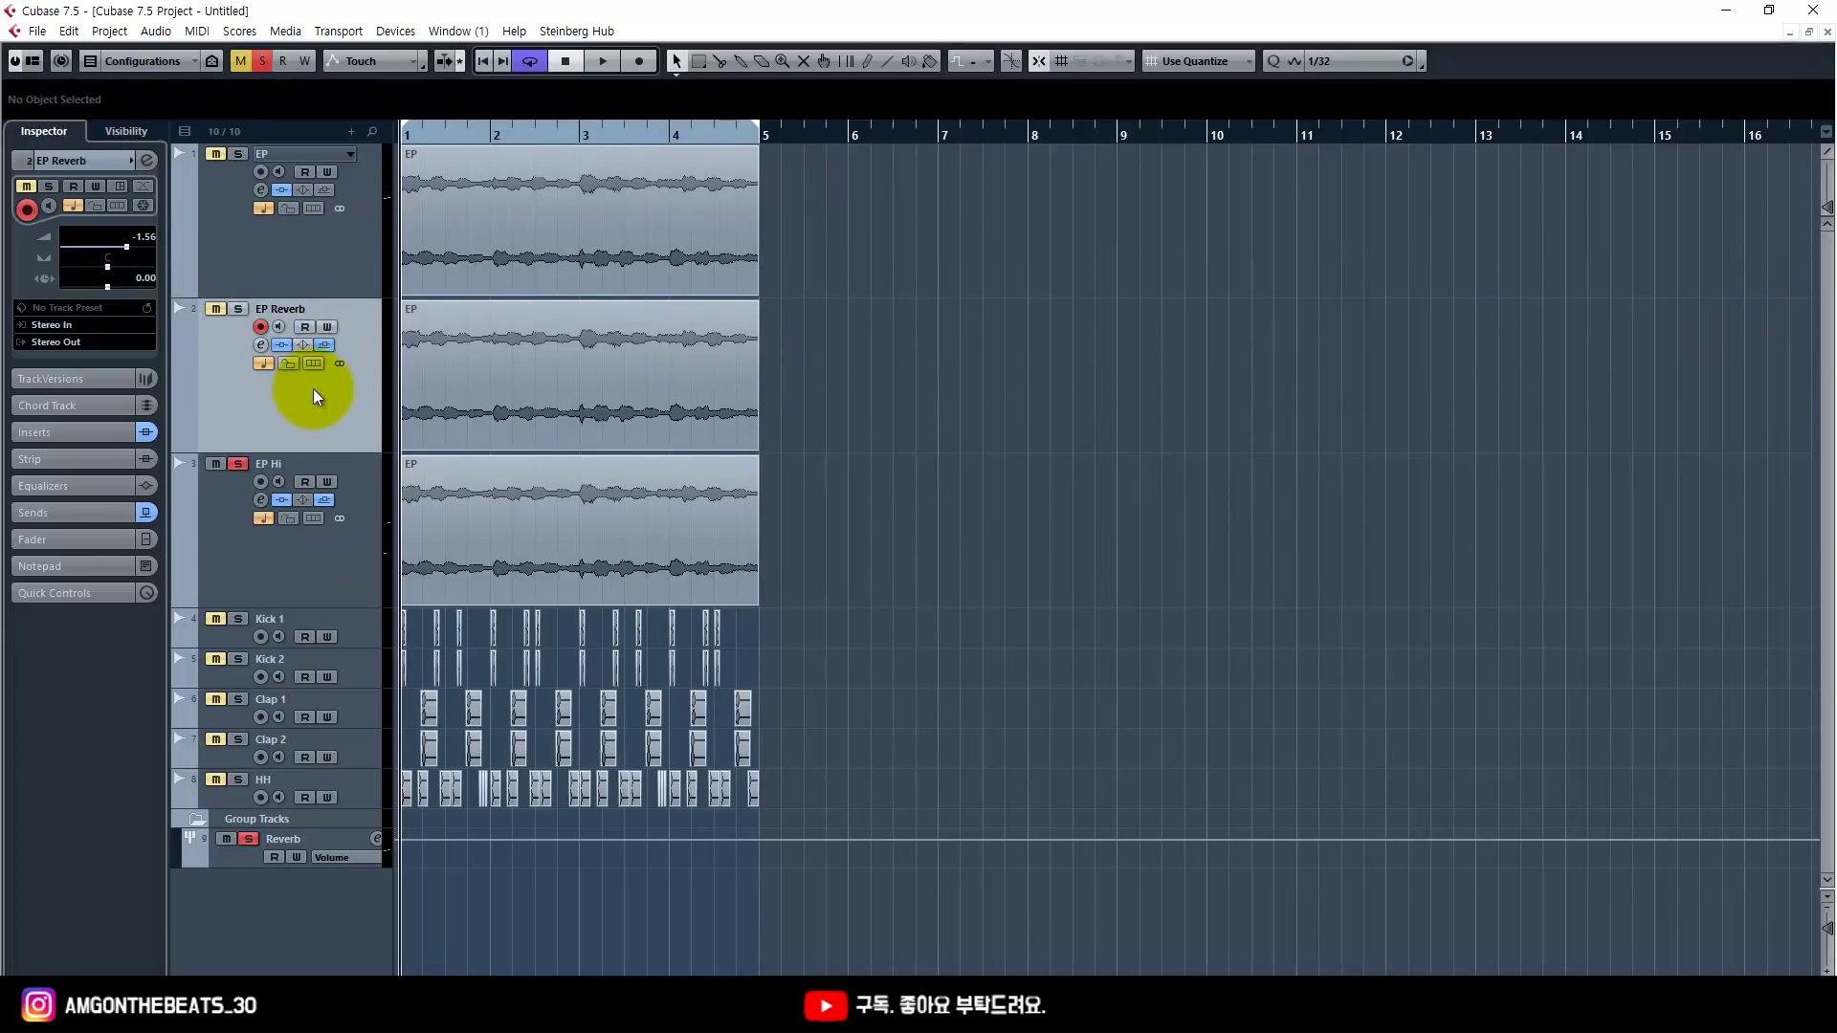
{"action": "left_click", "coordinate": [100, 431]}
{"action": "left_click", "coordinate": [100, 284]}
{"action": "left_click", "coordinate": [692, 480]}
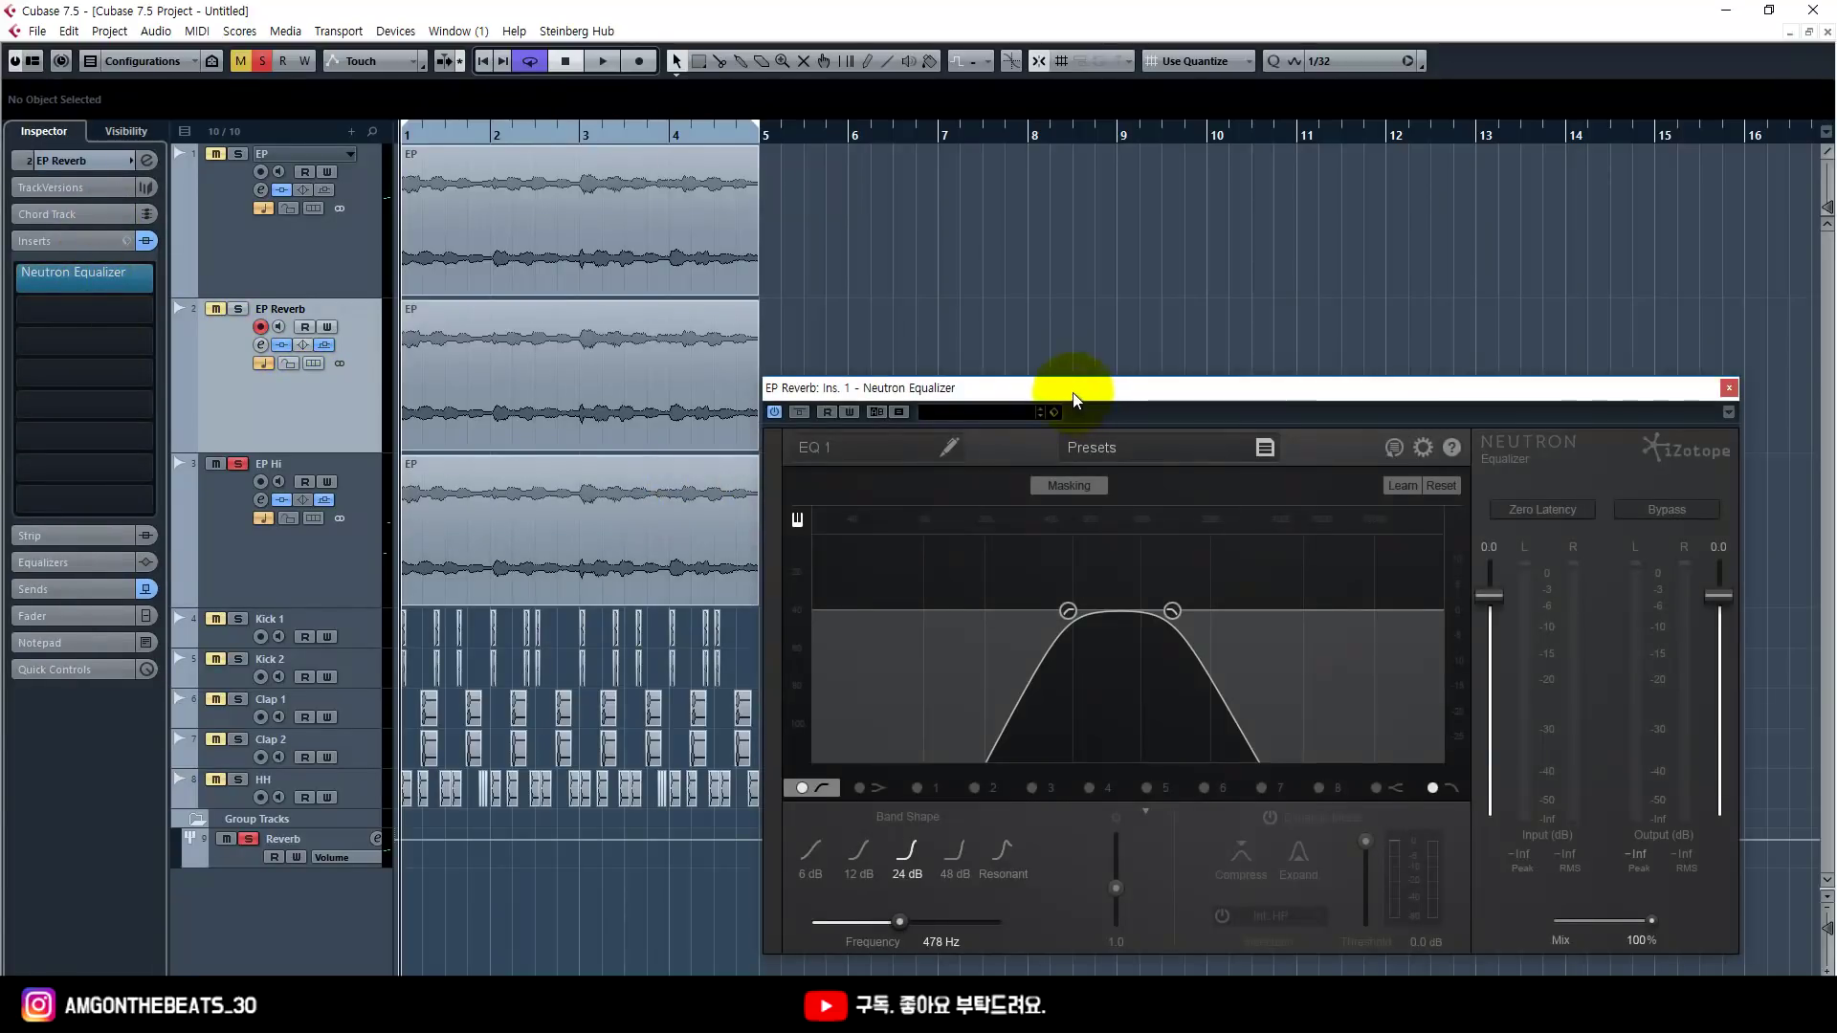
Step: Switch the solo from EP Hi to EP Reverb and audition the layer through its Neutron Equalizer
{"action": "left_click_drag", "start_coordinate": [1073, 393], "coordinate": [987, 308]}
{"action": "left_click", "coordinate": [238, 463]}
{"action": "left_click", "coordinate": [238, 309]}
{"action": "key", "text": "space"}
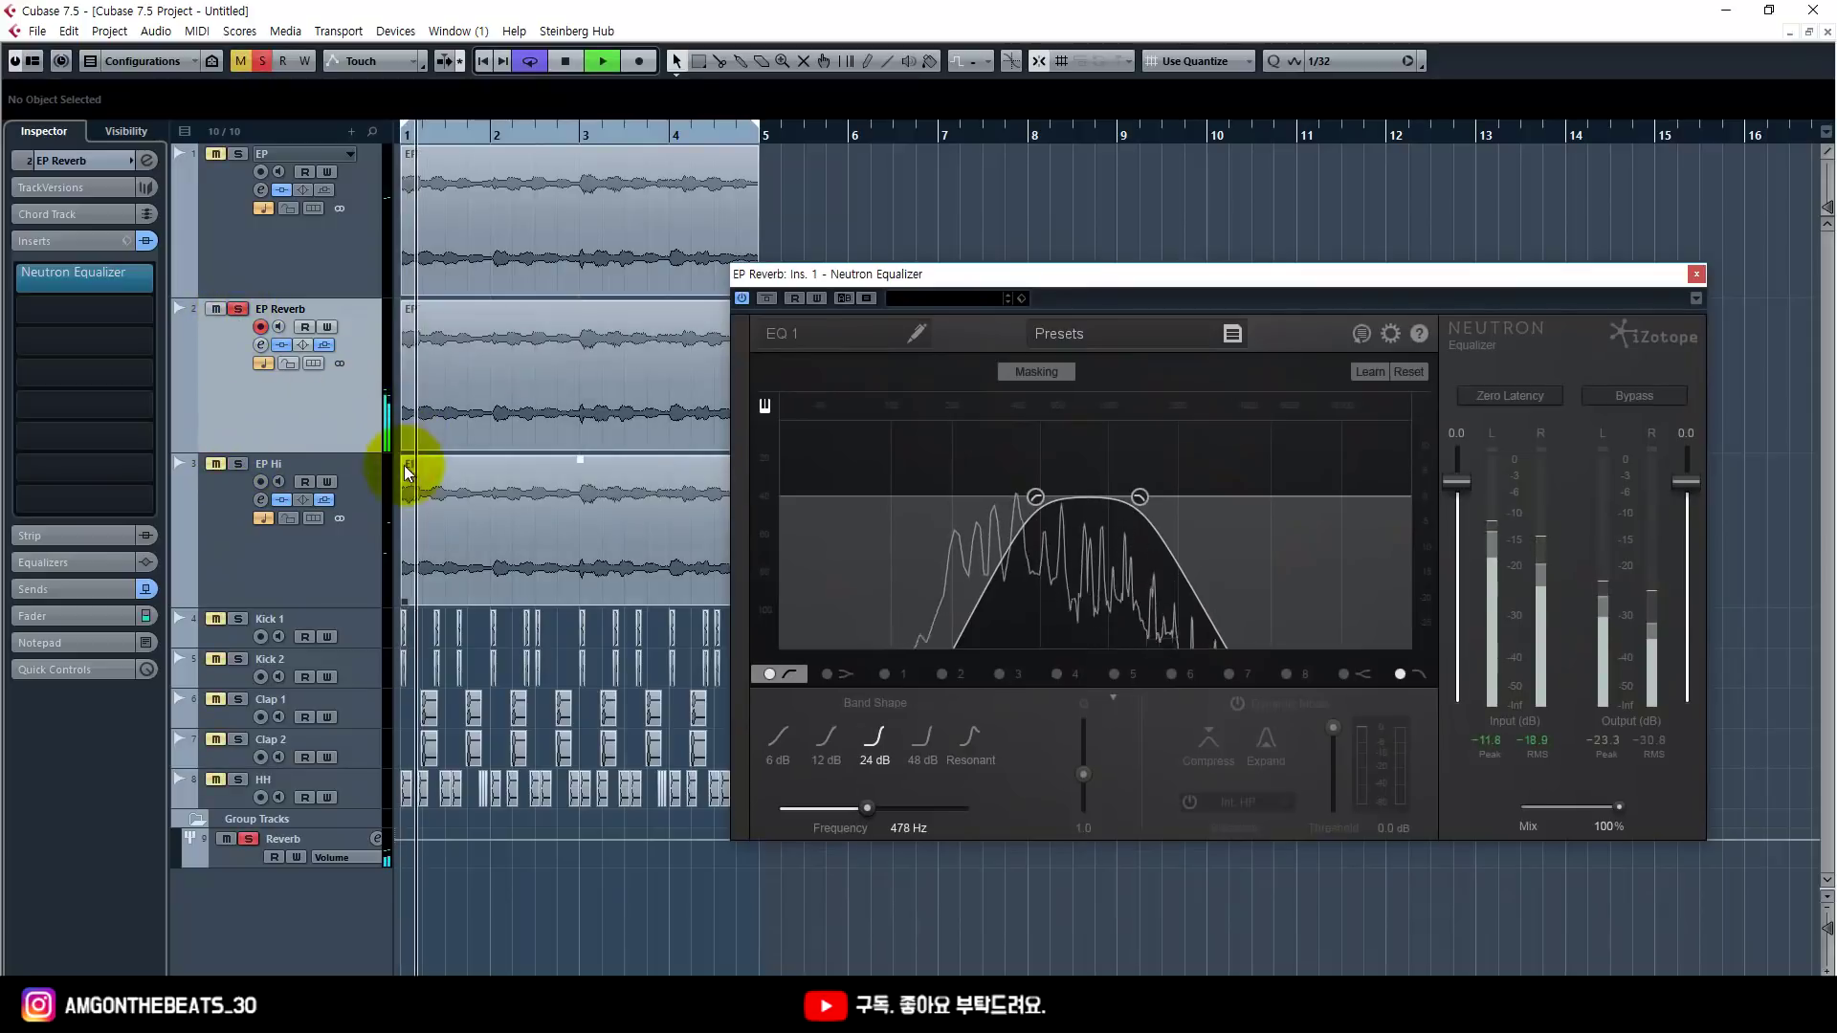
{"action": "left_click_drag", "start_coordinate": [860, 274], "coordinate": [893, 261]}
{"action": "key", "text": "g"}
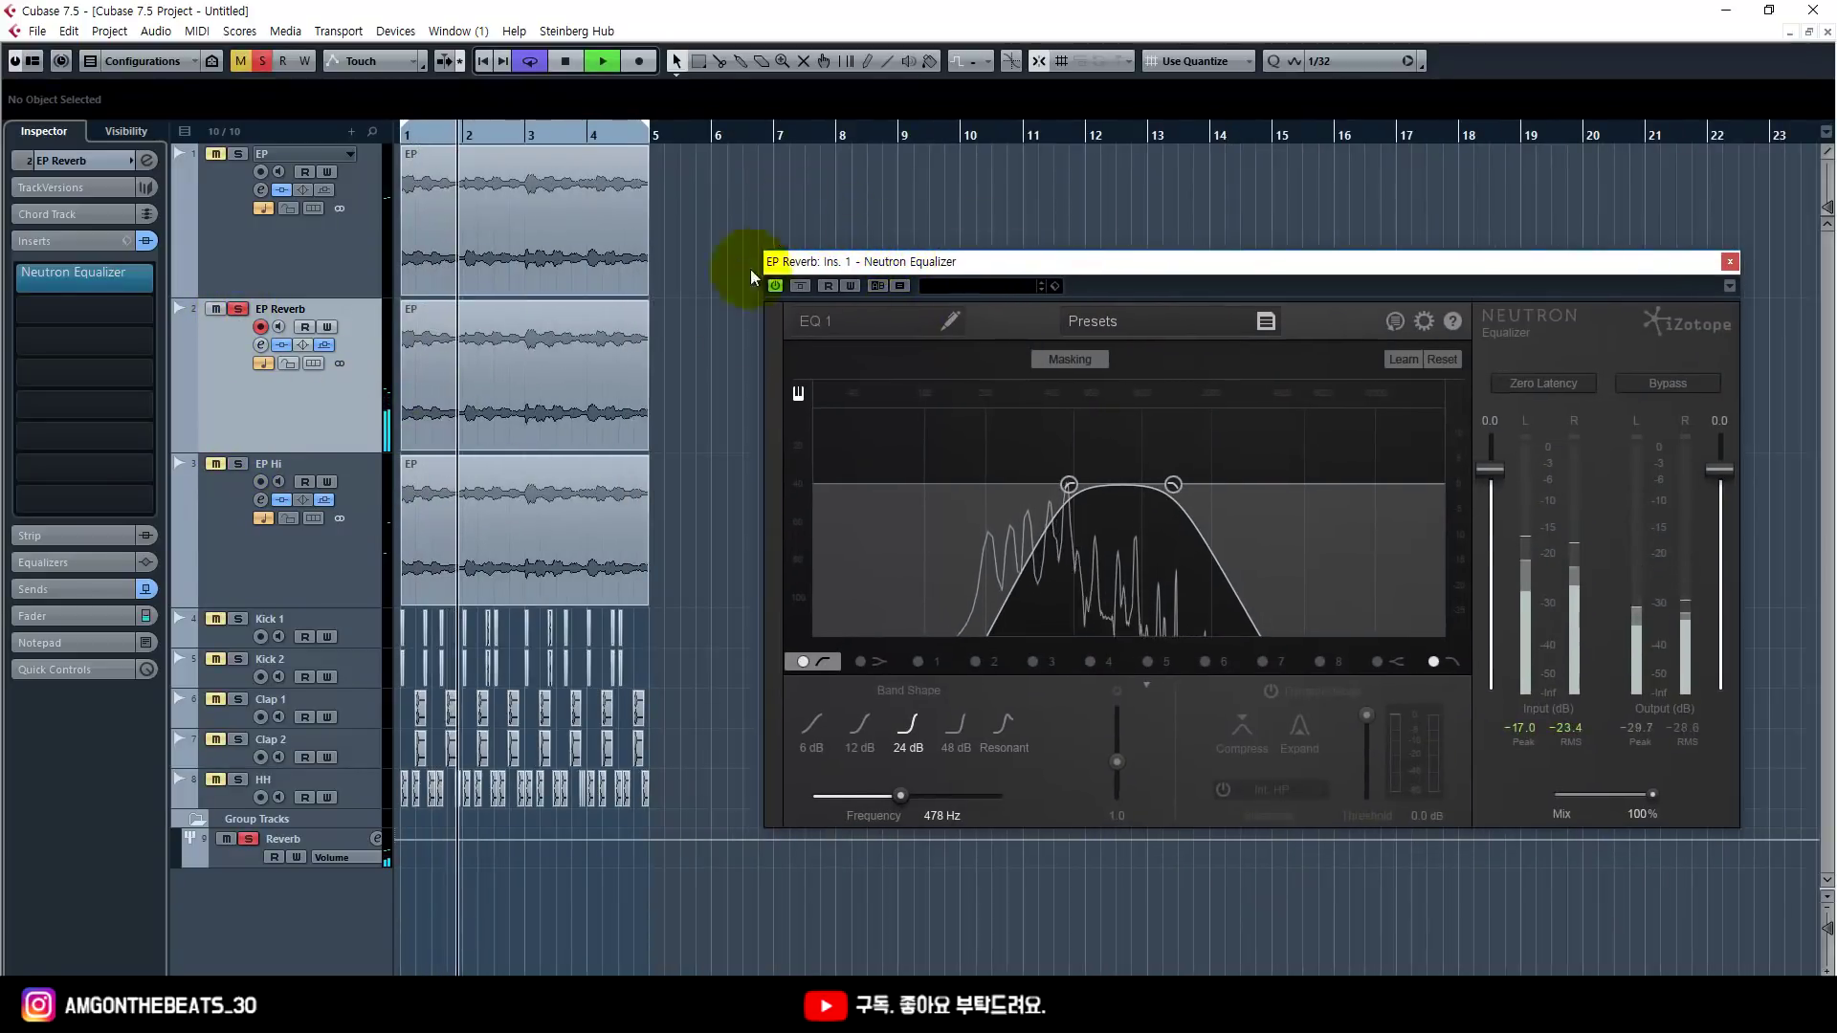
{"action": "key", "text": "space"}
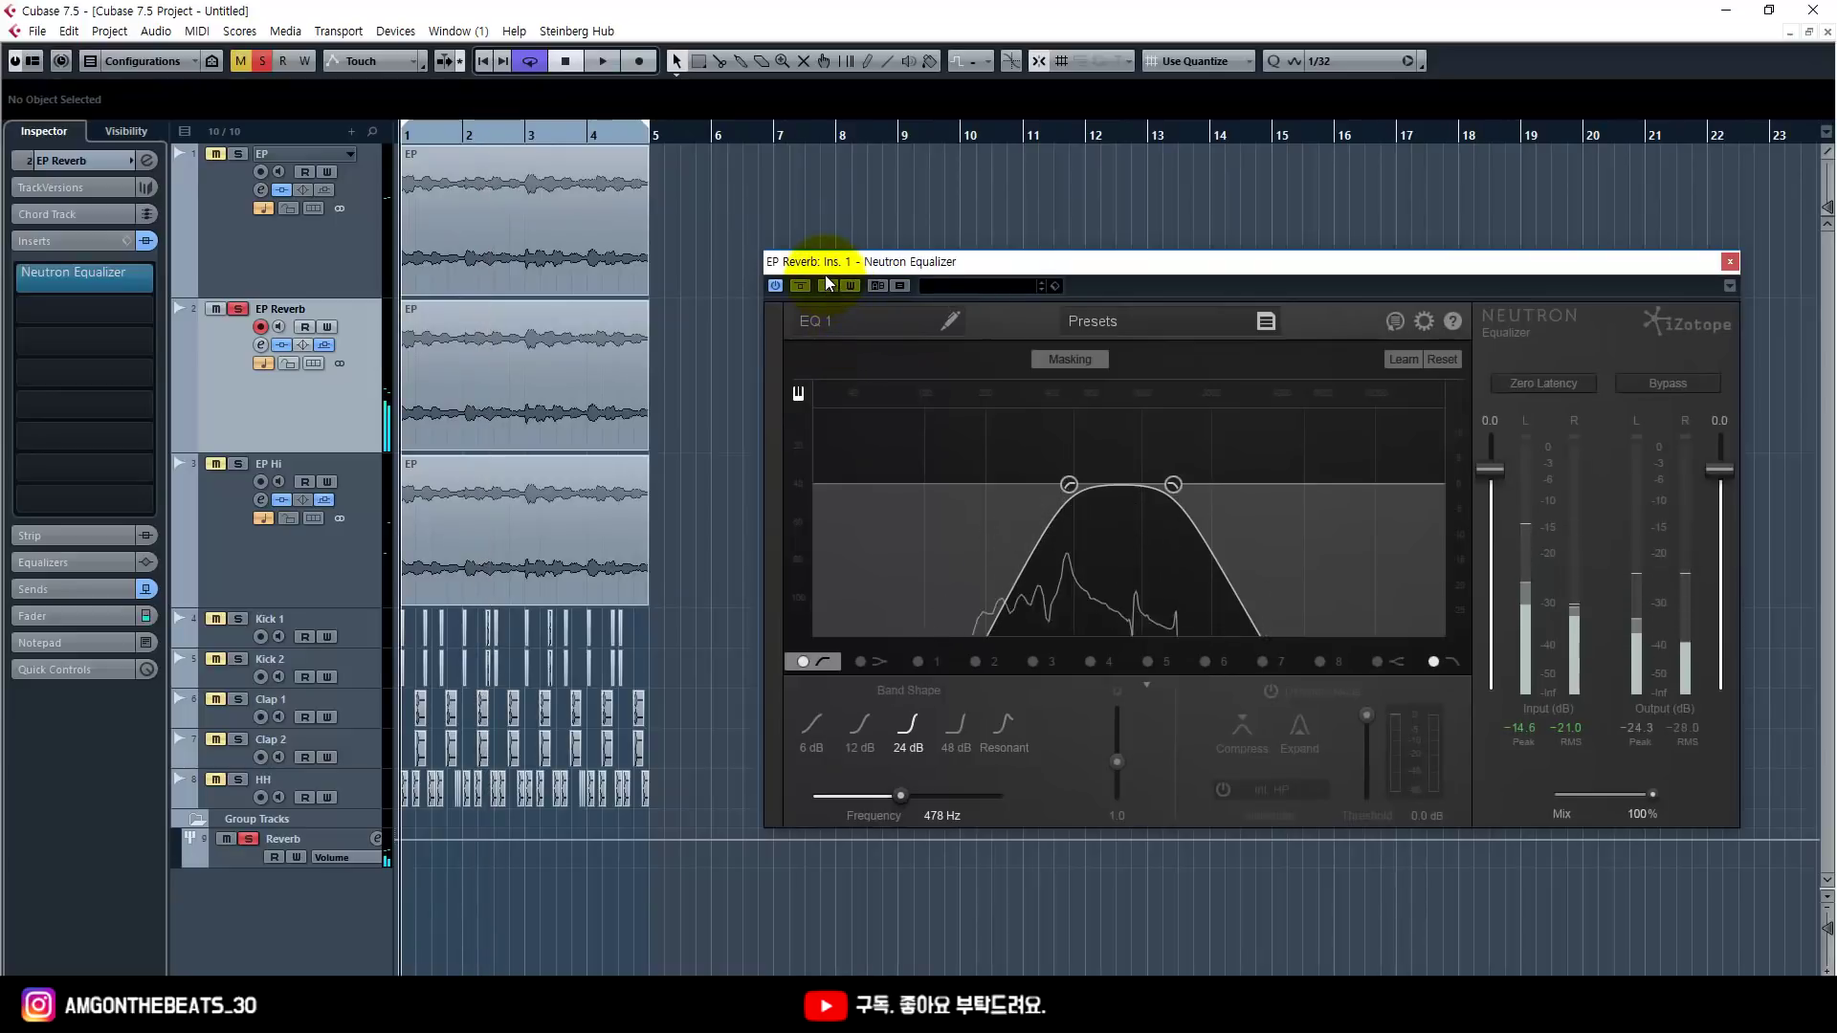
Step: Open the Reverb group track's RVerb Stereo insert, arrange it with the equalizer window and audition the EP Reverb layer
{"action": "left_click", "coordinate": [265, 863]}
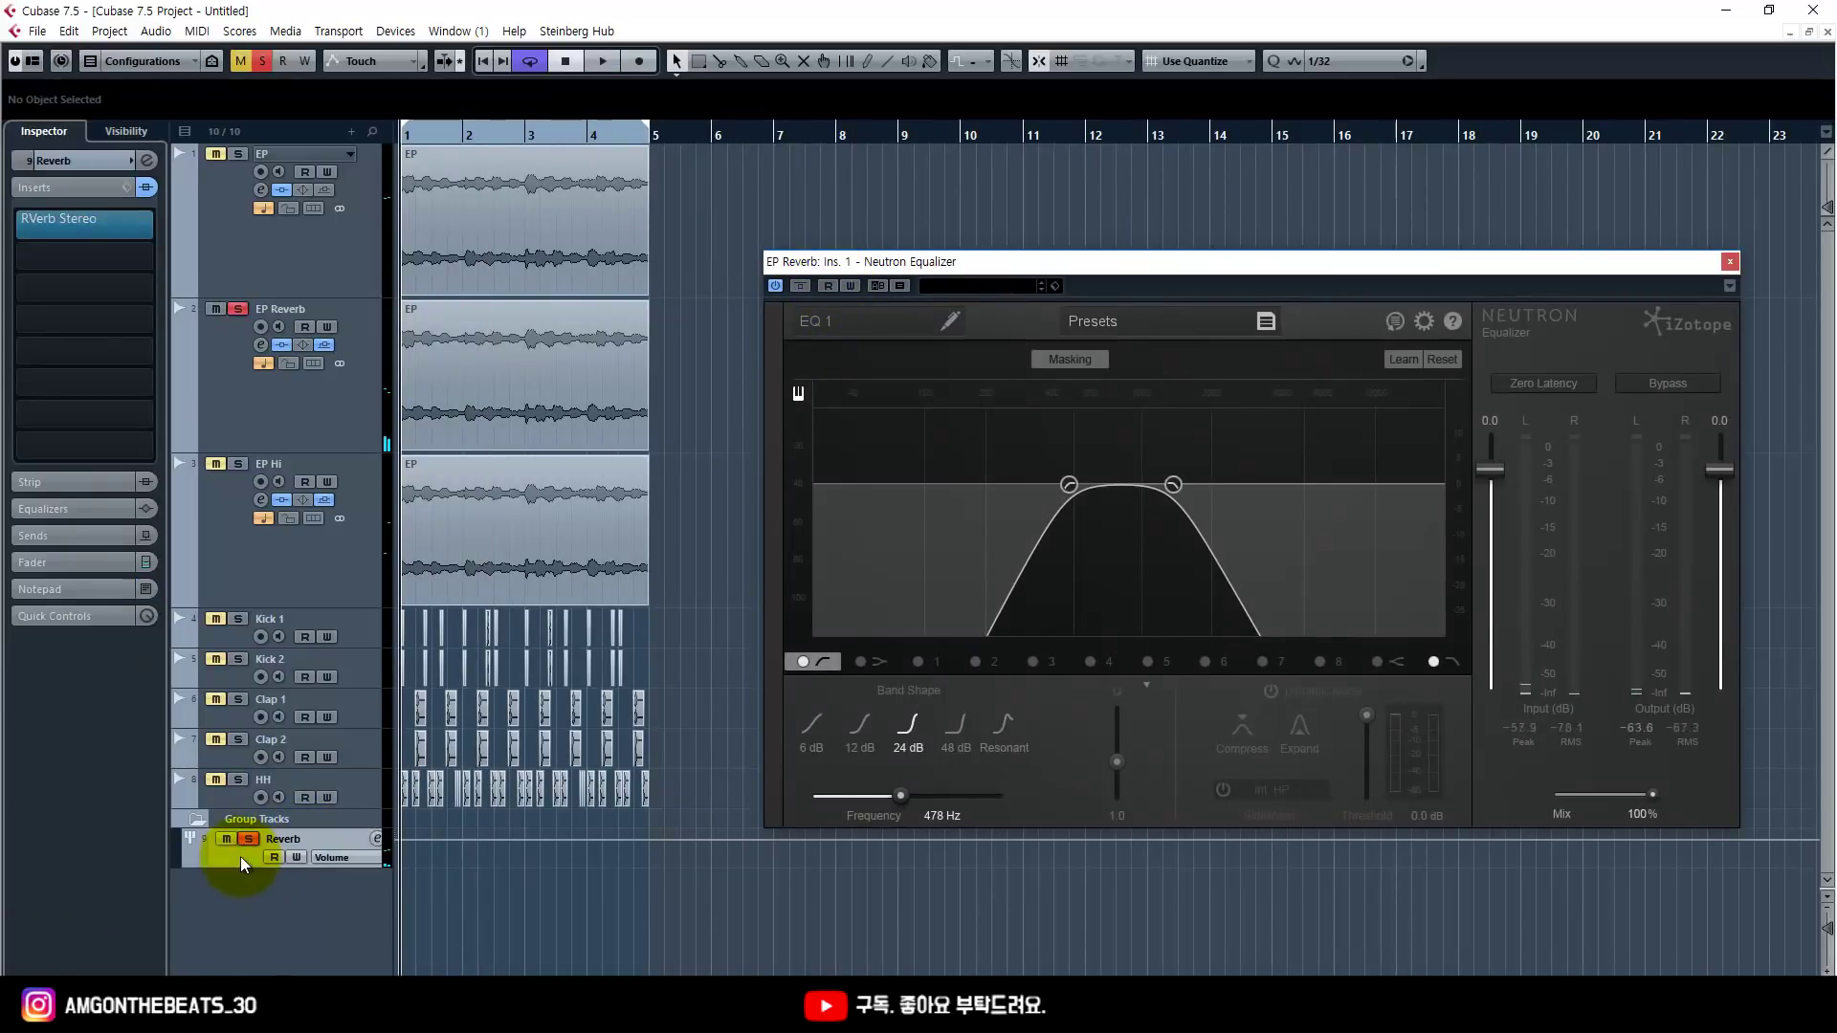
{"action": "left_click", "coordinate": [134, 226]}
{"action": "left_click", "coordinate": [1091, 262]}
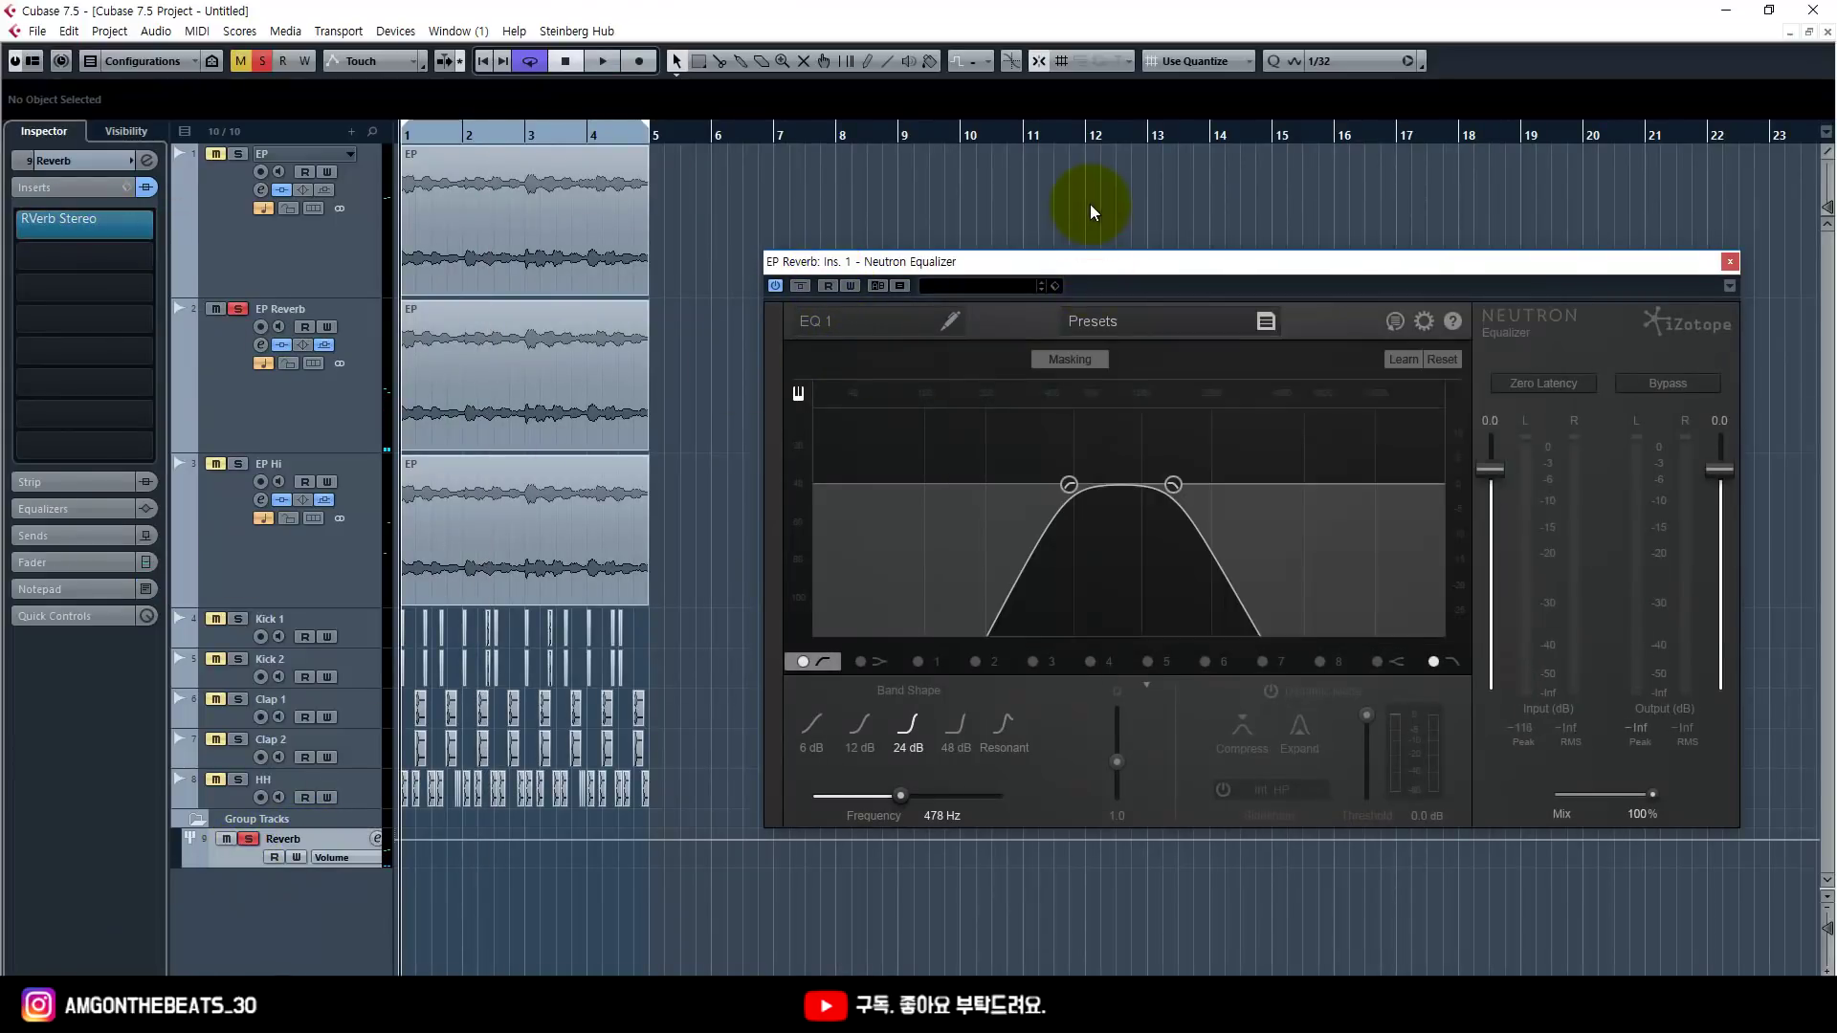
{"action": "left_click_drag", "start_coordinate": [1070, 261], "coordinate": [1043, 386]}
{"action": "left_click_drag", "start_coordinate": [1096, 304], "coordinate": [1180, 182]}
{"action": "left_click_drag", "start_coordinate": [951, 385], "coordinate": [944, 289]}
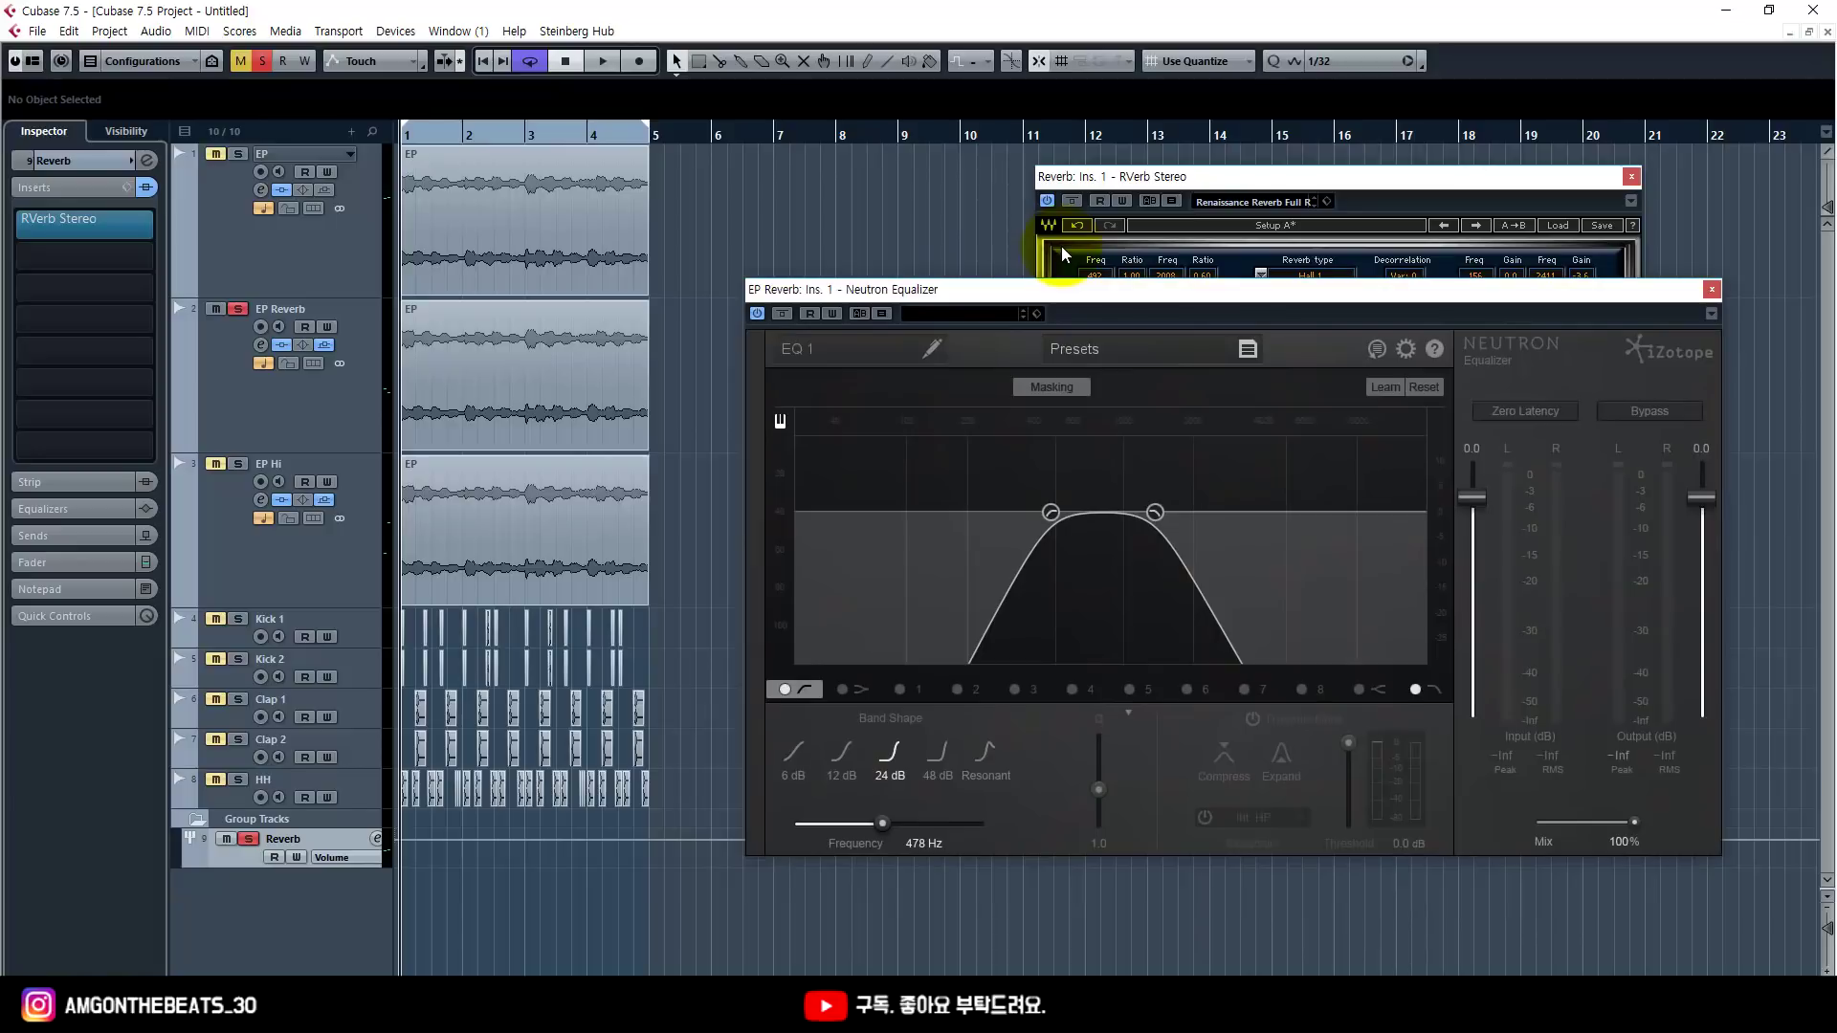
{"action": "left_click_drag", "start_coordinate": [1091, 177], "coordinate": [985, 144]}
{"action": "key", "text": "space"}
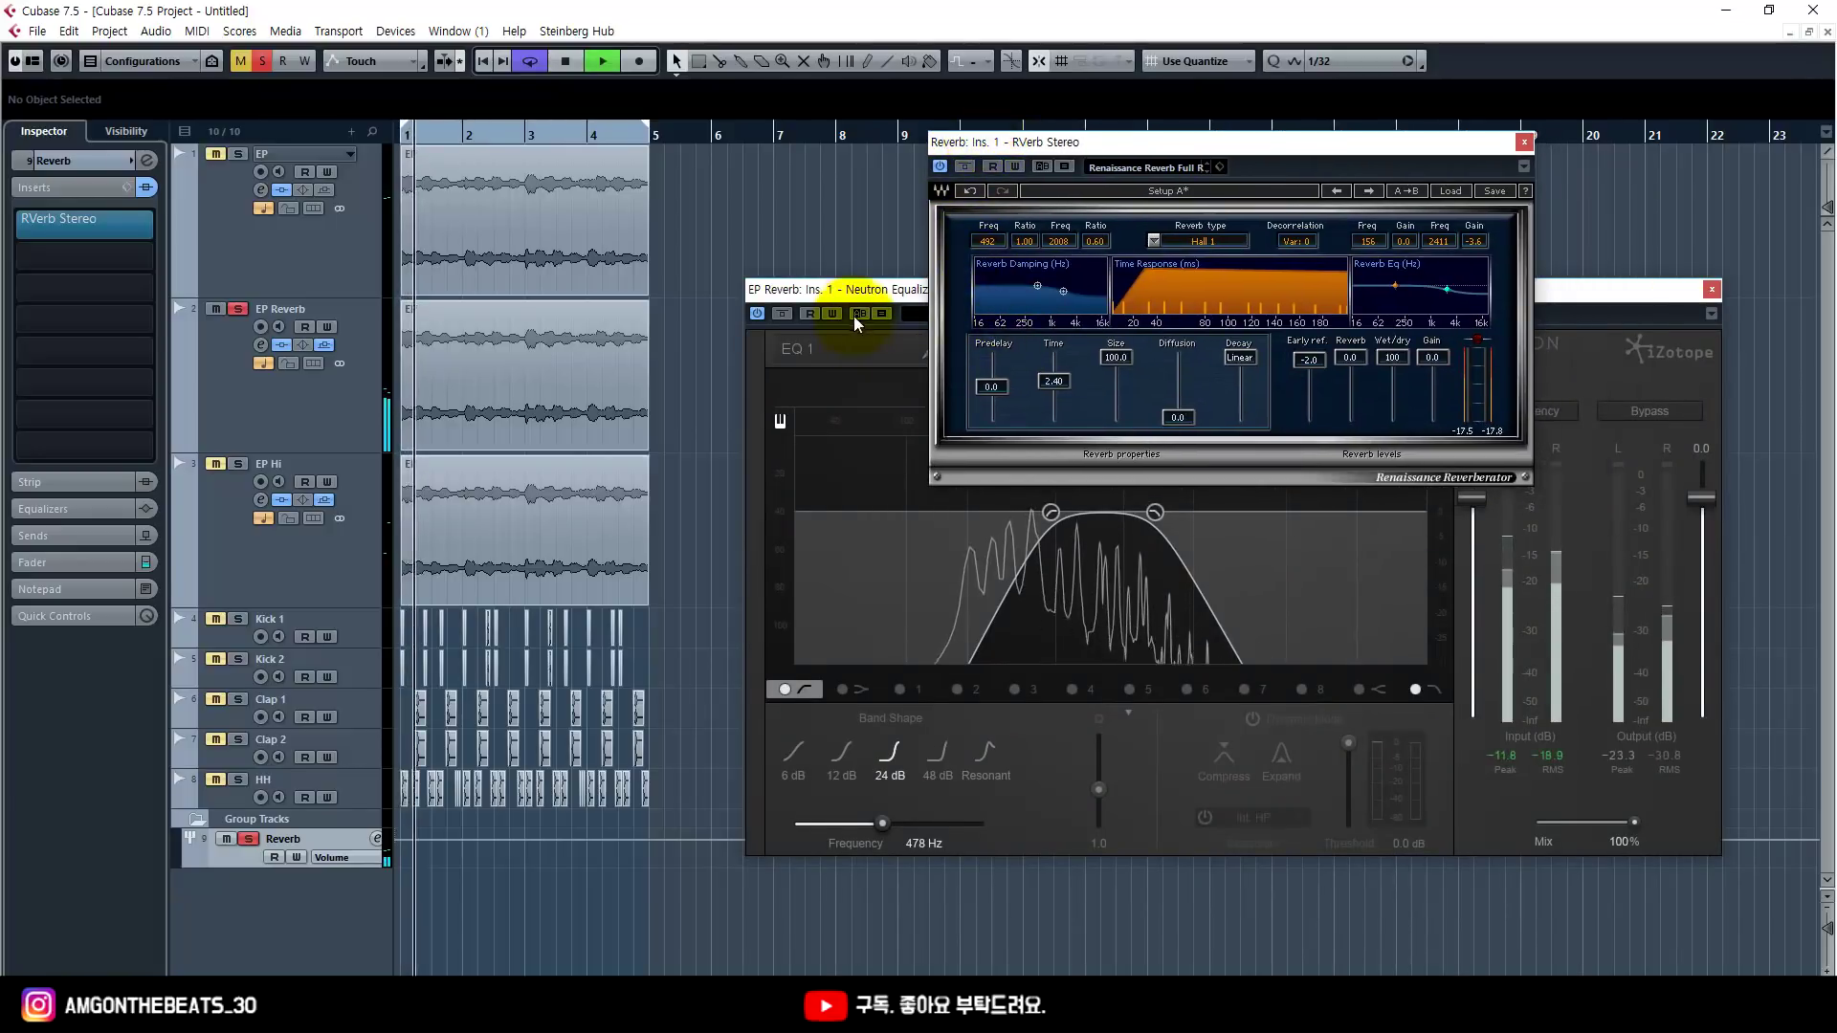
{"action": "left_click_drag", "start_coordinate": [842, 290], "coordinate": [816, 312]}
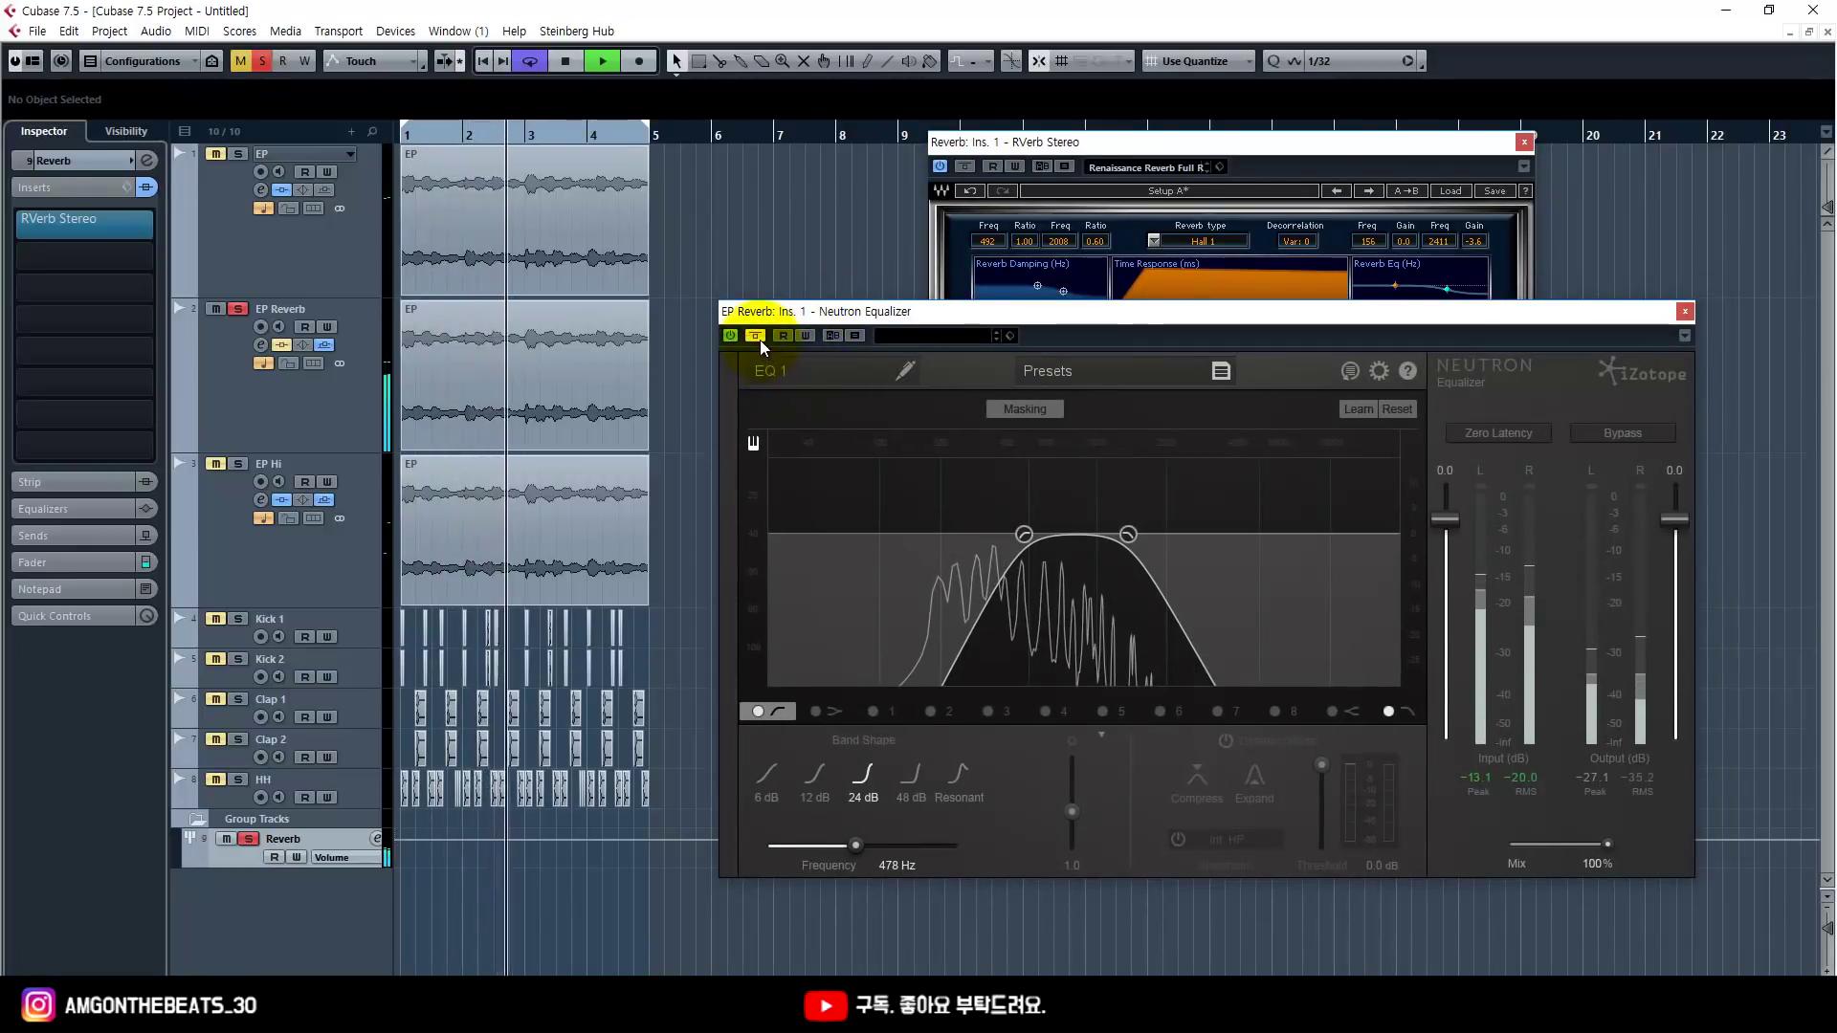
{"action": "key", "text": "space"}
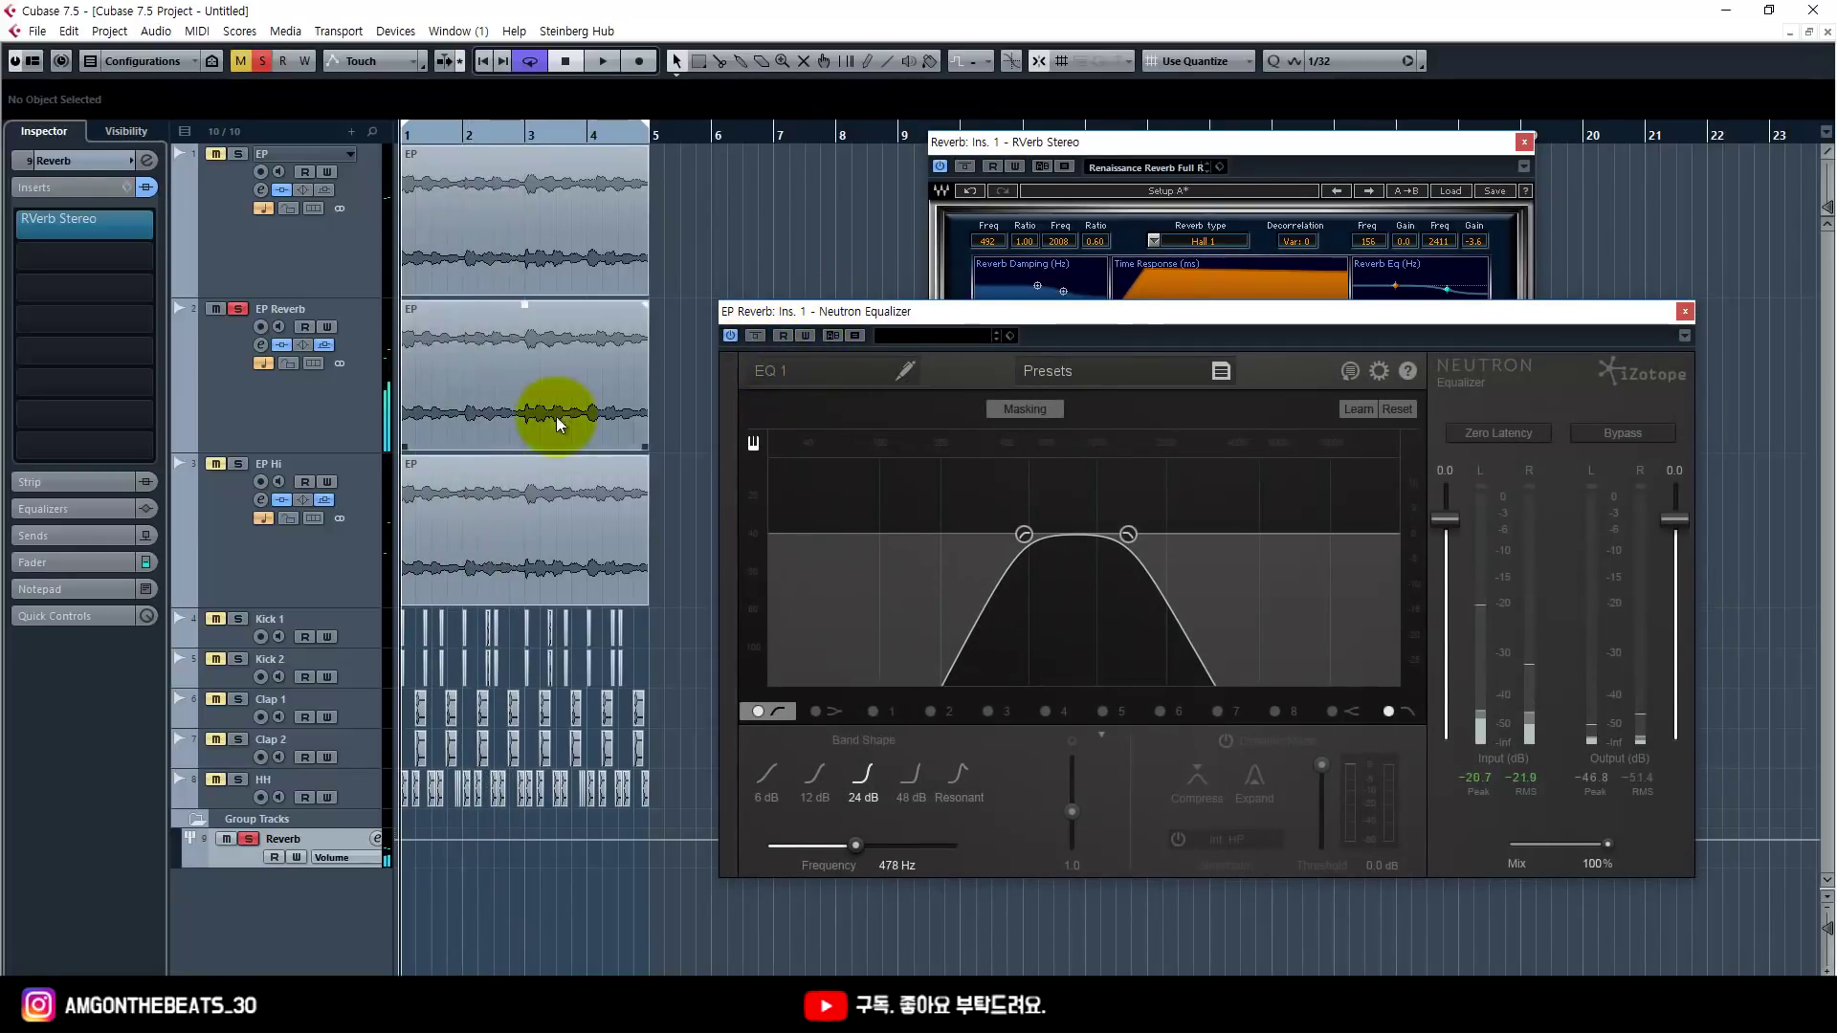
Step: Switch EP Reverb's high-pass band off and on, then raise its cutoff to about 598 Hz during playback
{"action": "left_click", "coordinate": [757, 712]}
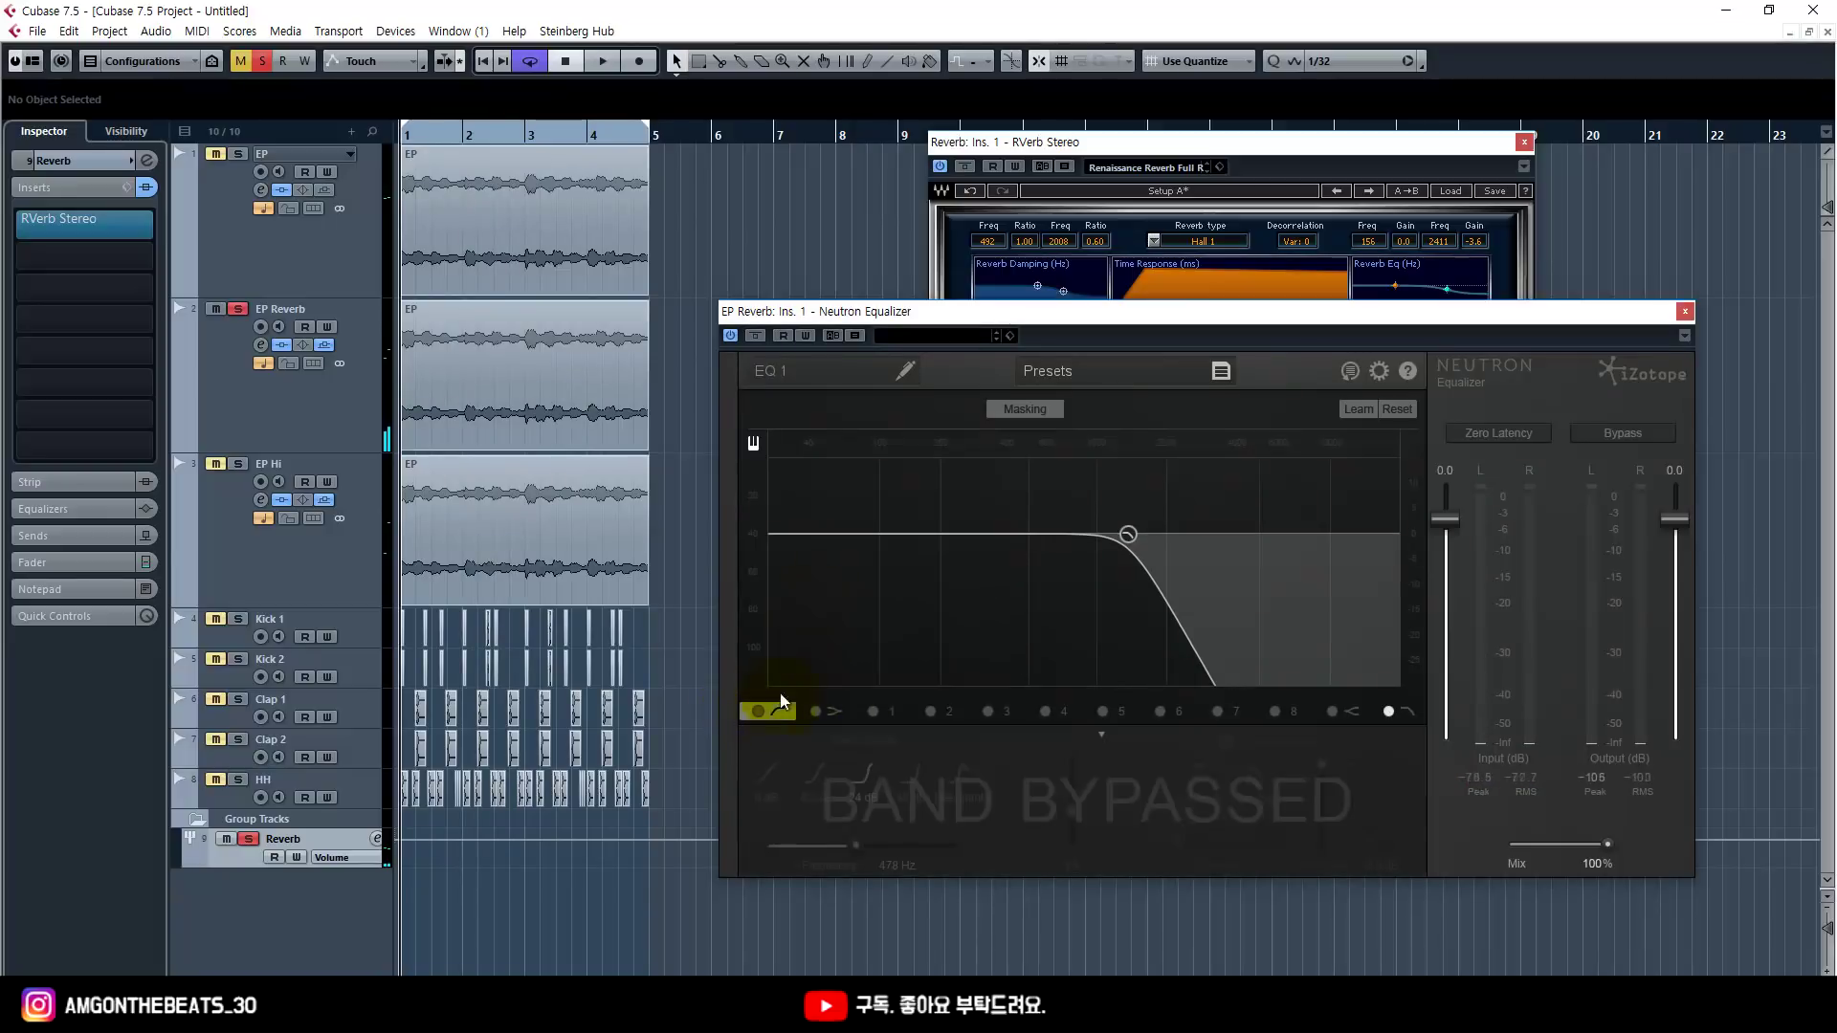
{"action": "left_click", "coordinate": [757, 713]}
{"action": "key", "text": "space"}
{"action": "mouse_move", "coordinate": [1025, 536]}
{"action": "left_mouse_down"}
{"action": "mouse_move", "coordinate": [786, 537]}
{"action": "mouse_move", "coordinate": [1050, 552]}
{"action": "left_mouse_up"}
{"action": "key", "text": "space"}
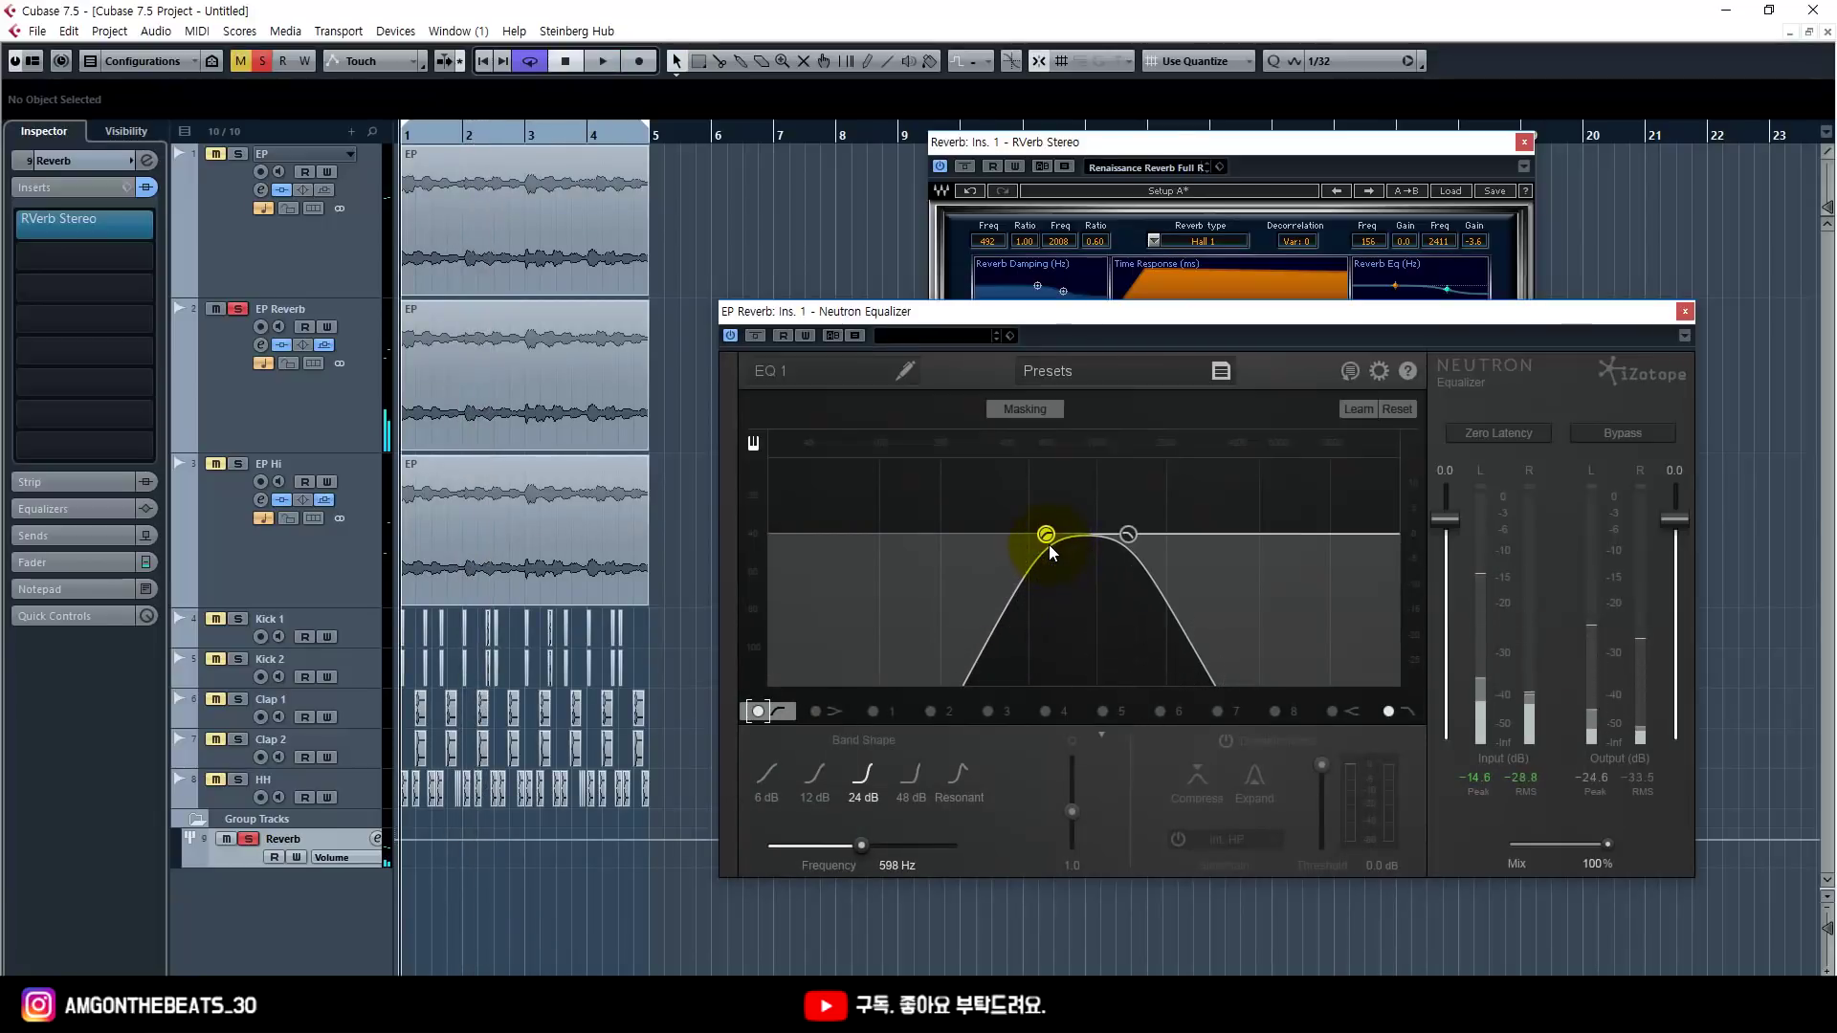
Step: Switch EP Reverb's low-pass band off and on, then raise its cutoff to about 1473 Hz during playback
{"action": "left_click", "coordinate": [1388, 711]}
{"action": "left_click", "coordinate": [1389, 711]}
{"action": "key", "text": "space"}
{"action": "mouse_move", "coordinate": [1128, 533]}
{"action": "left_mouse_down"}
{"action": "mouse_move", "coordinate": [1402, 536]}
{"action": "mouse_move", "coordinate": [1138, 538]}
{"action": "left_mouse_up"}
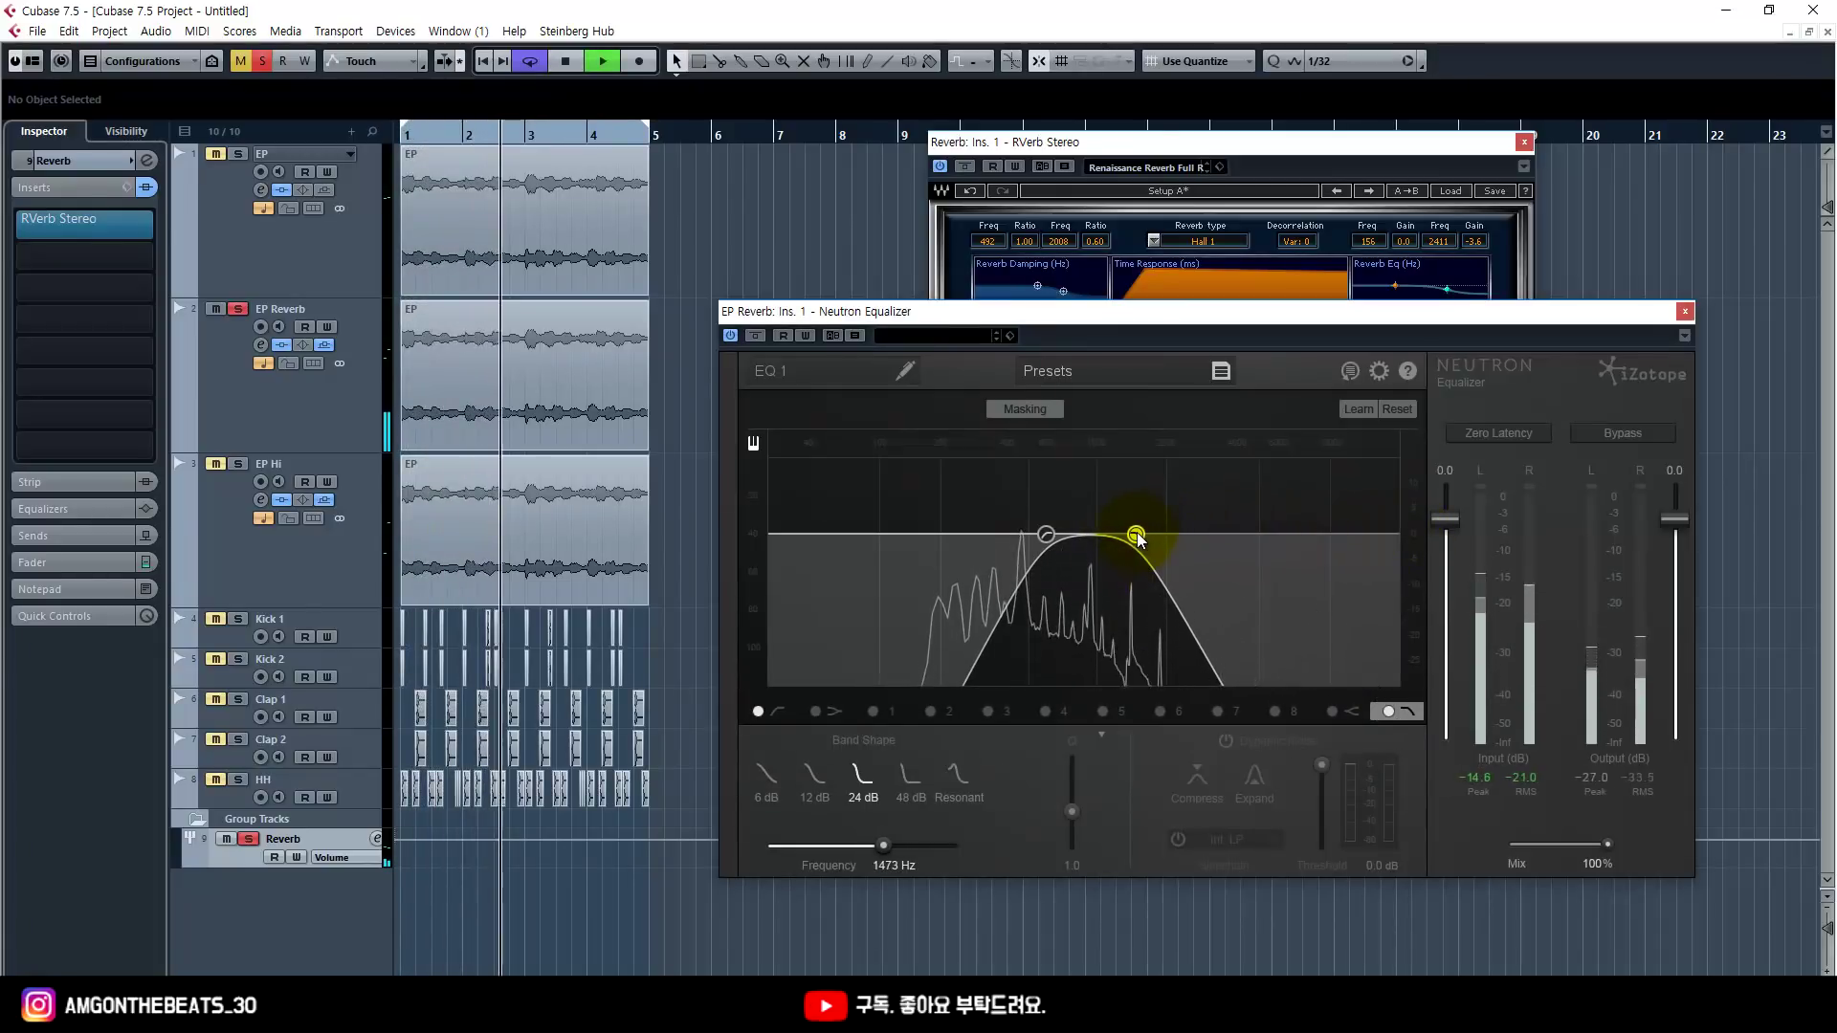
{"action": "key", "text": "space"}
{"action": "left_click", "coordinate": [298, 399]}
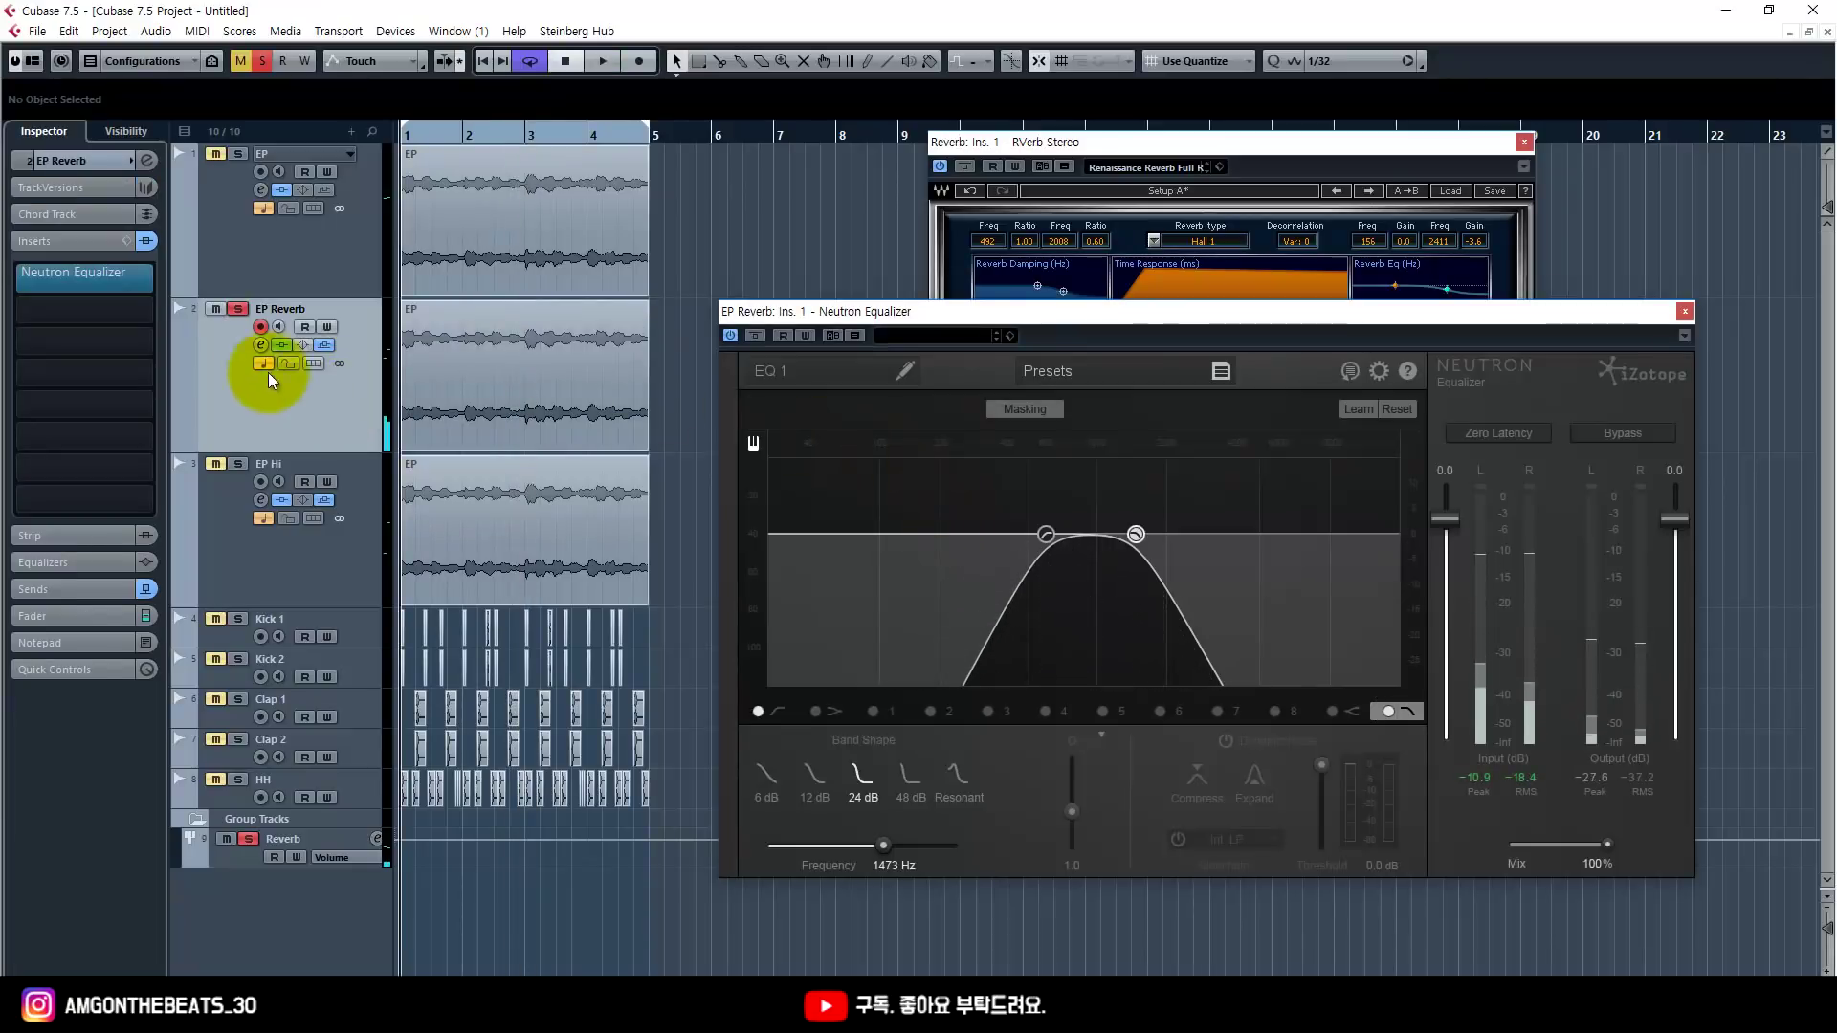
{"action": "left_click", "coordinate": [147, 160]}
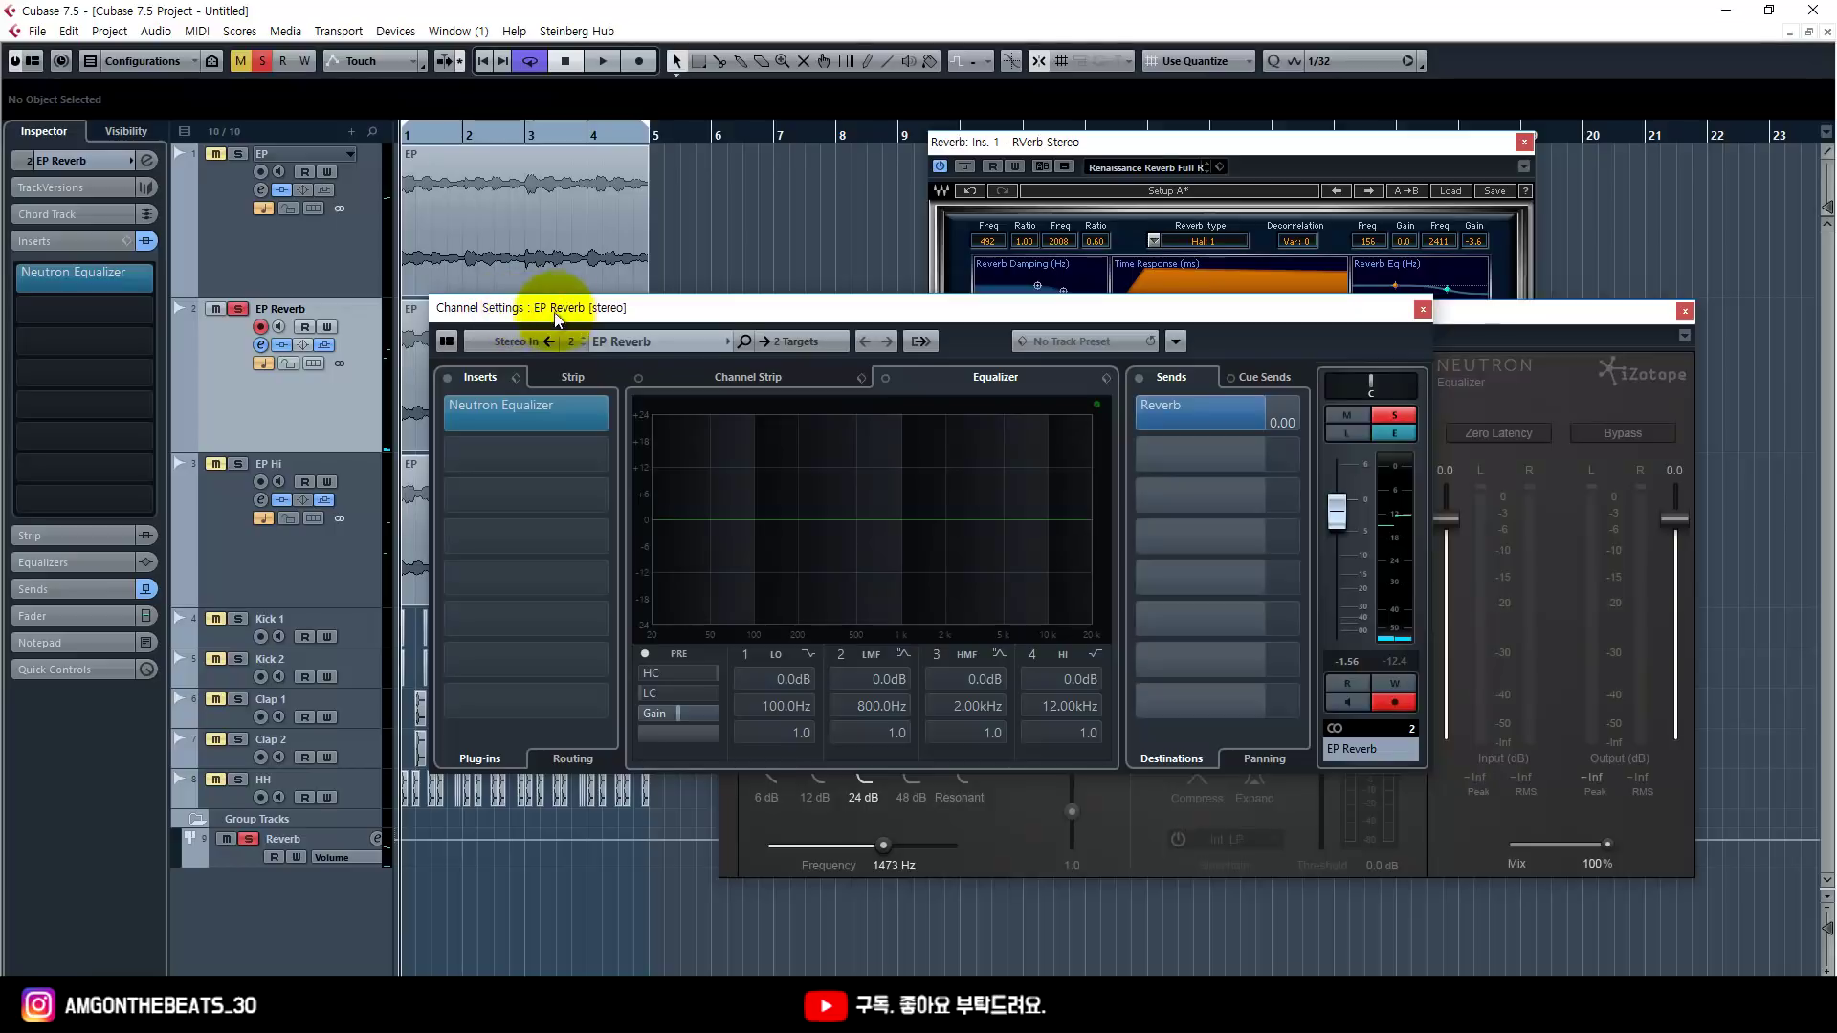
{"action": "left_click", "coordinate": [1137, 415]}
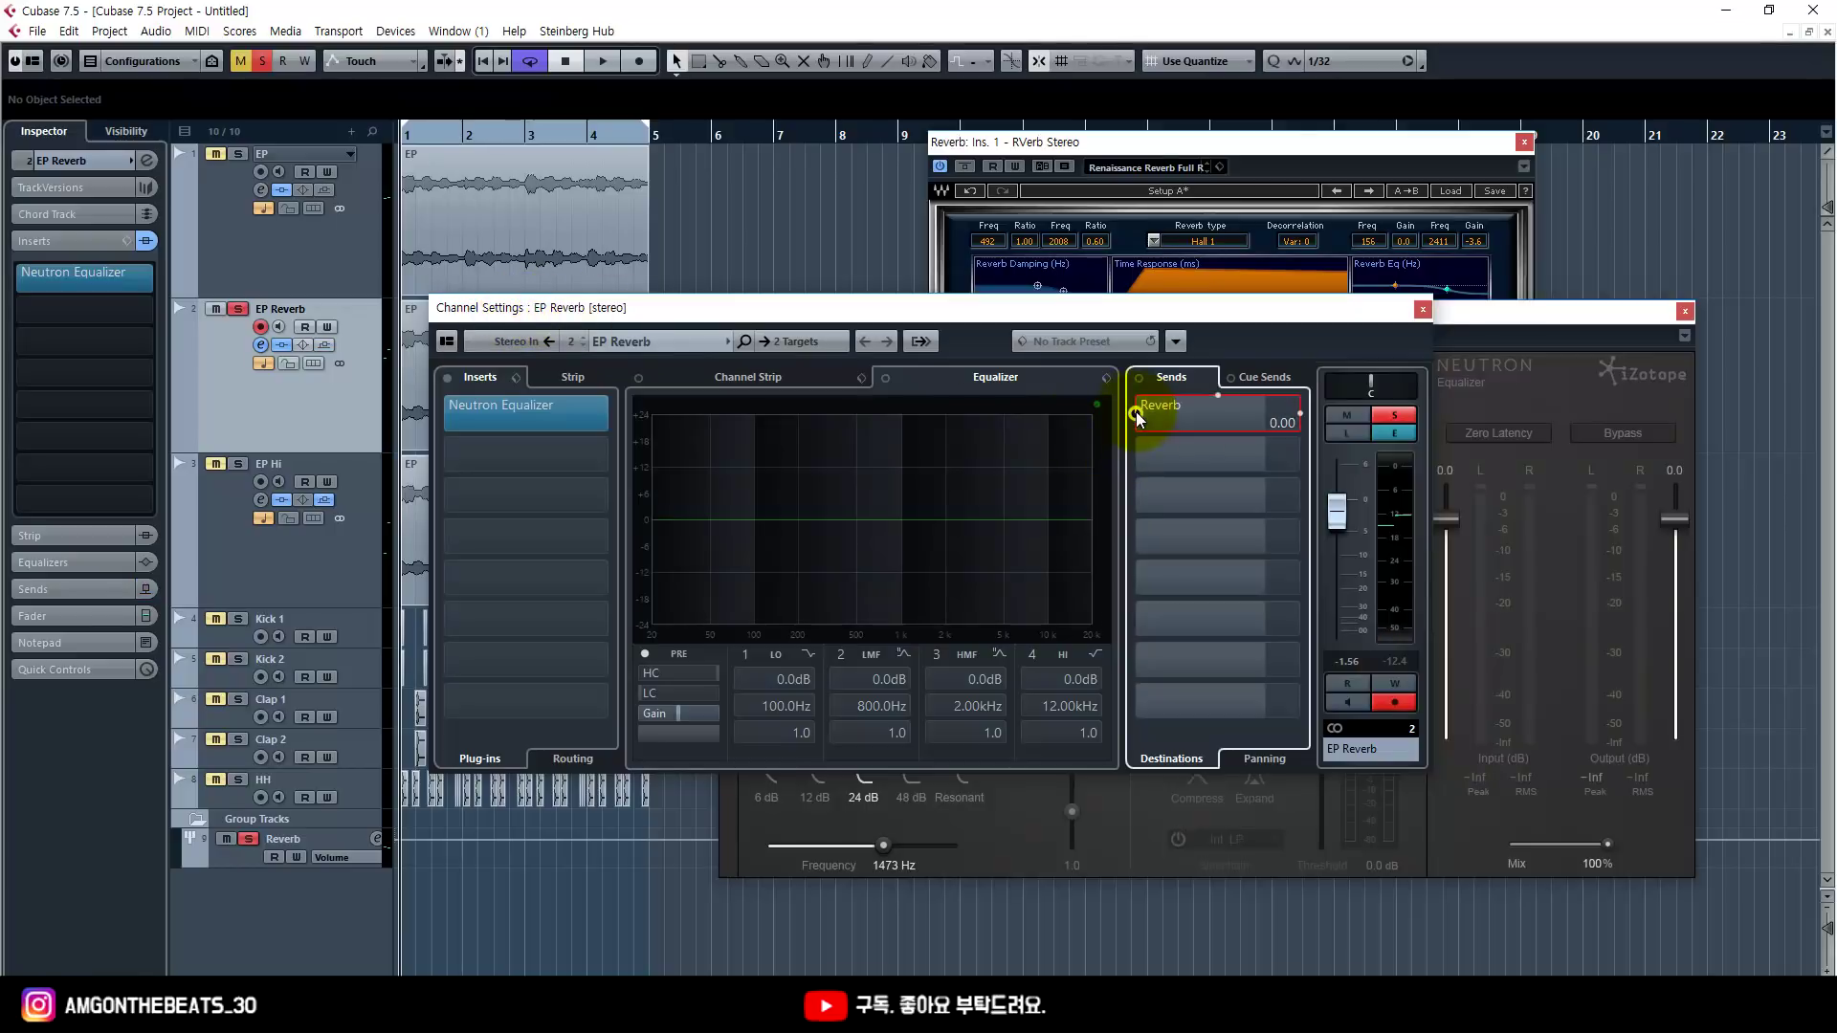
{"action": "left_click", "coordinate": [1276, 410]}
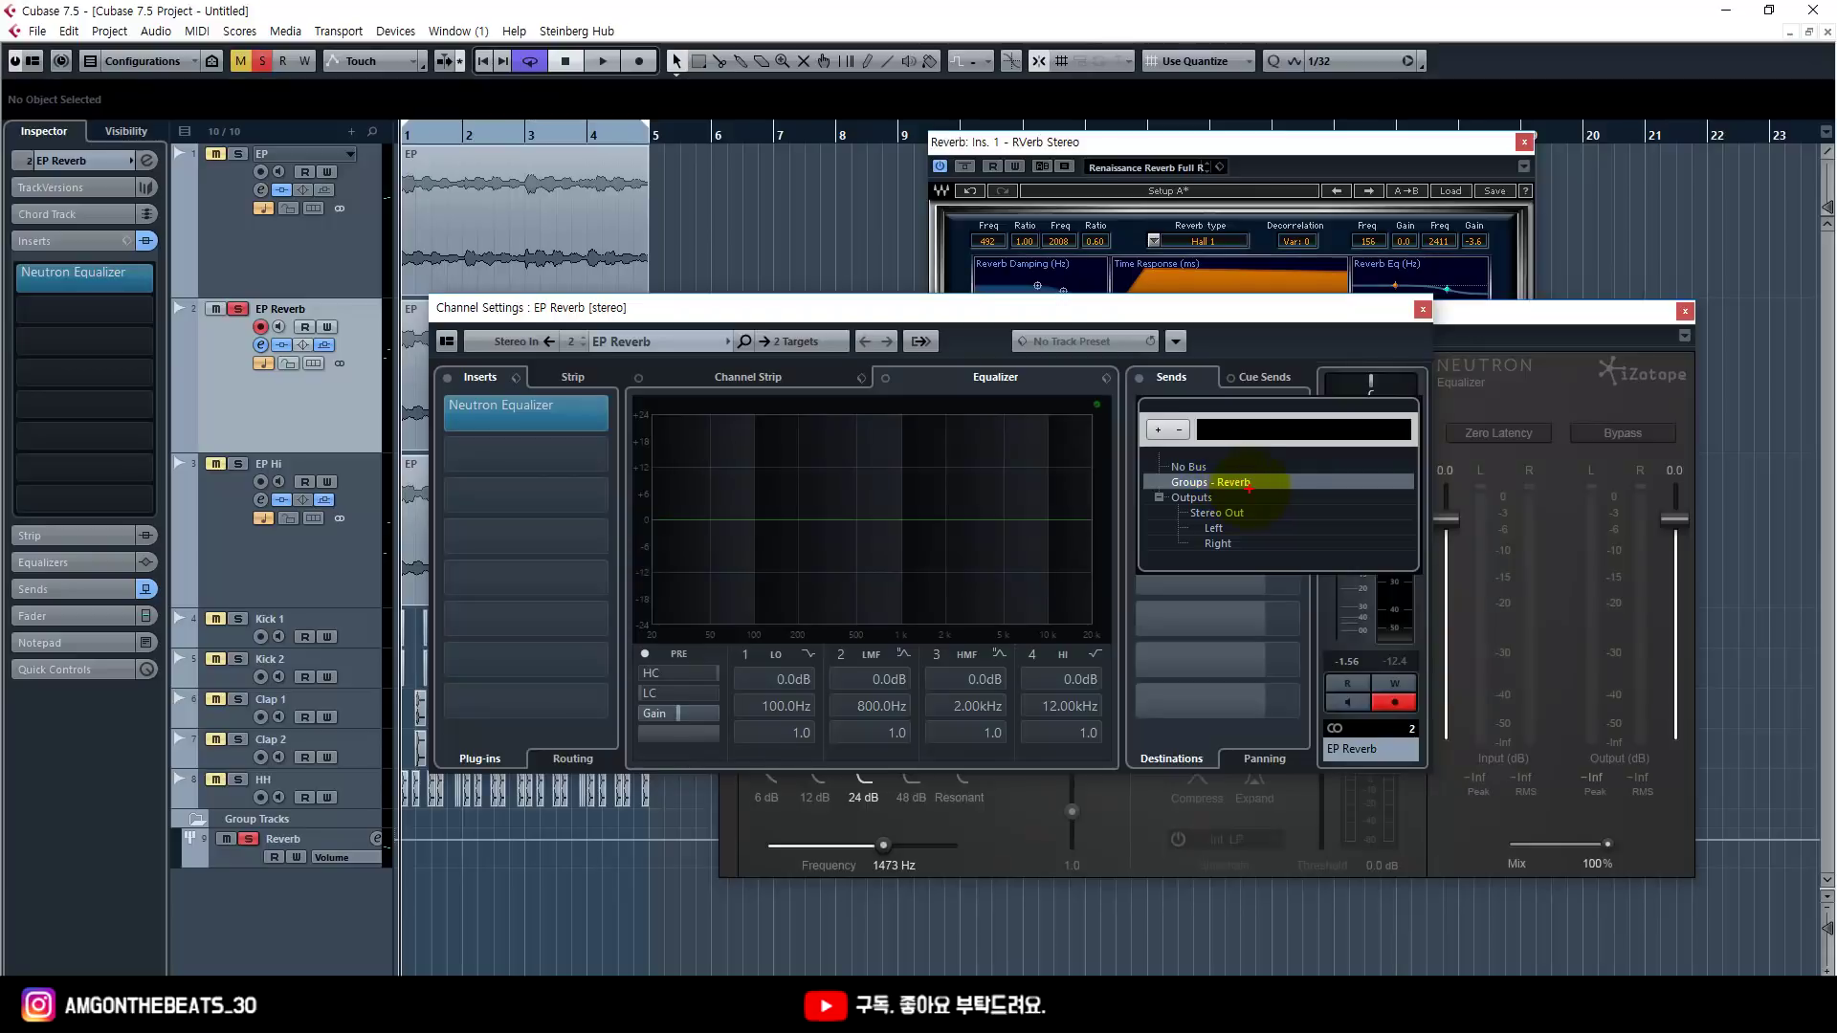
{"action": "left_click_drag", "start_coordinate": [1169, 486], "coordinate": [1263, 485]}
{"action": "mouse_move", "coordinate": [244, 874]}
{"action": "left_mouse_down"}
{"action": "mouse_move", "coordinate": [330, 868]}
{"action": "mouse_move", "coordinate": [881, 718]}
{"action": "mouse_move", "coordinate": [1176, 500]}
{"action": "left_mouse_up"}
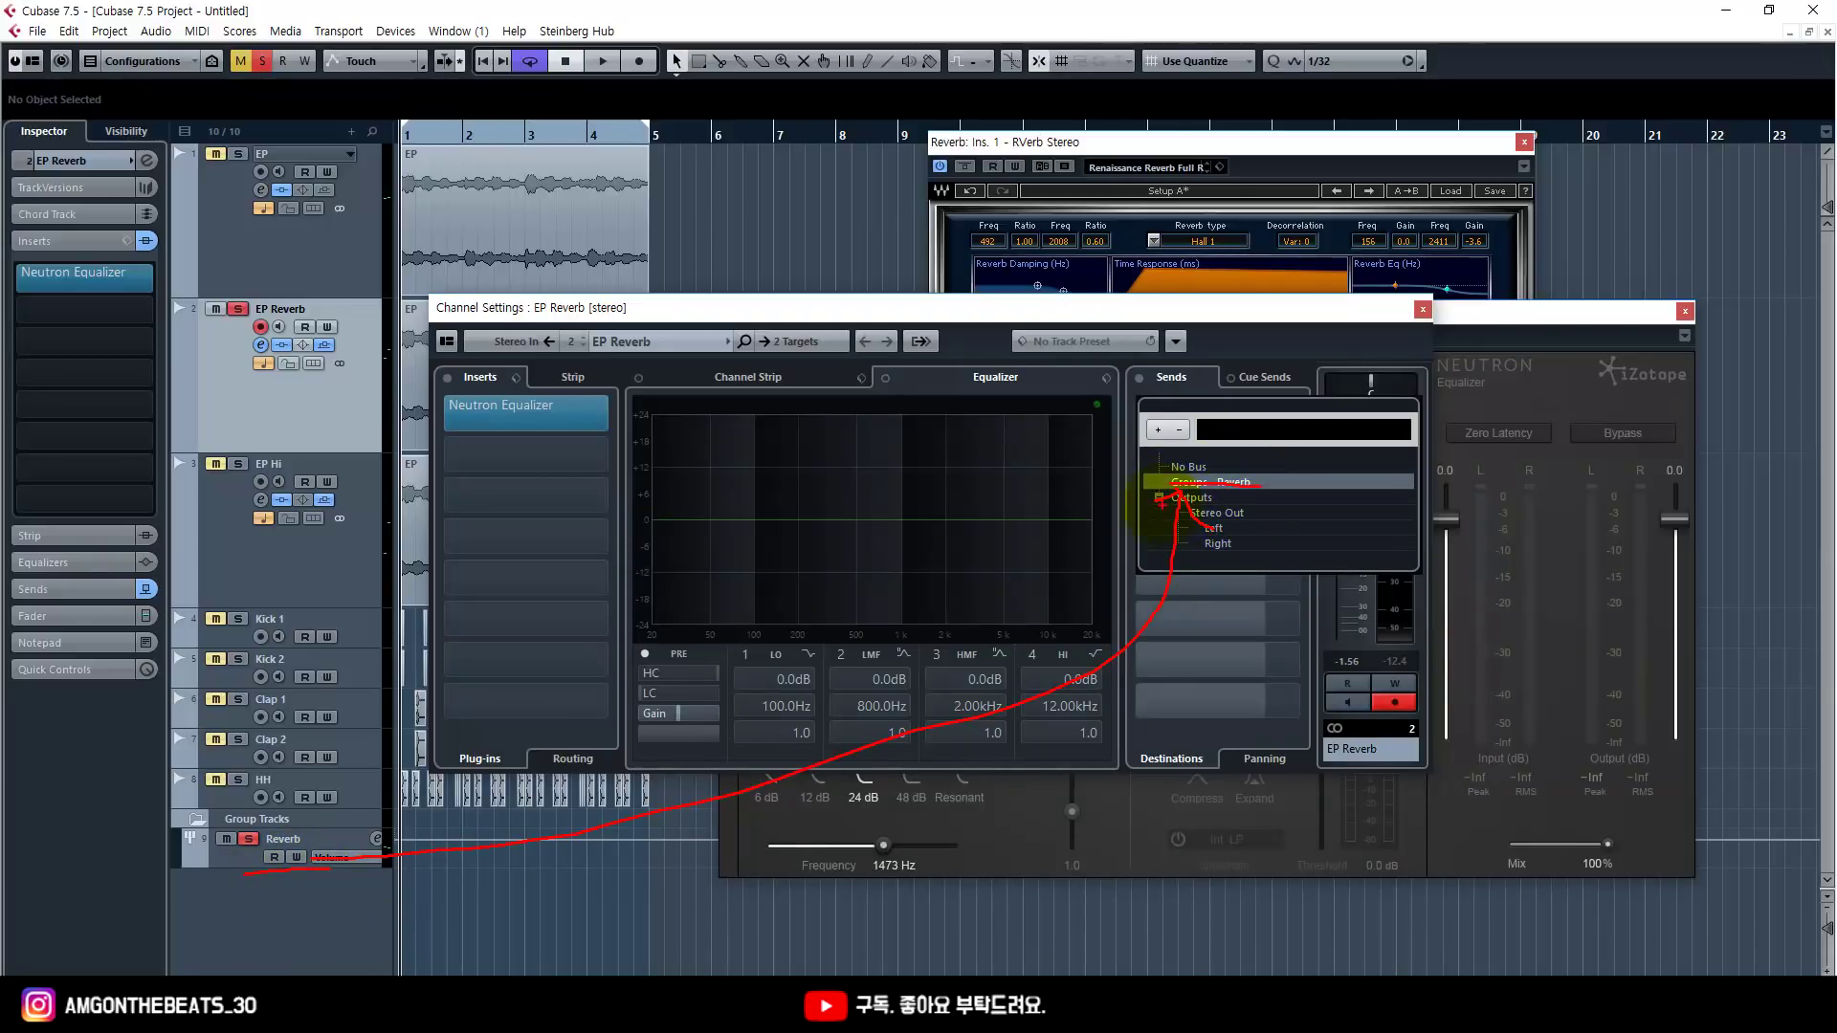
{"action": "left_click", "coordinate": [1230, 482]}
{"action": "left_click_drag", "start_coordinate": [1207, 306], "coordinate": [1259, 347]}
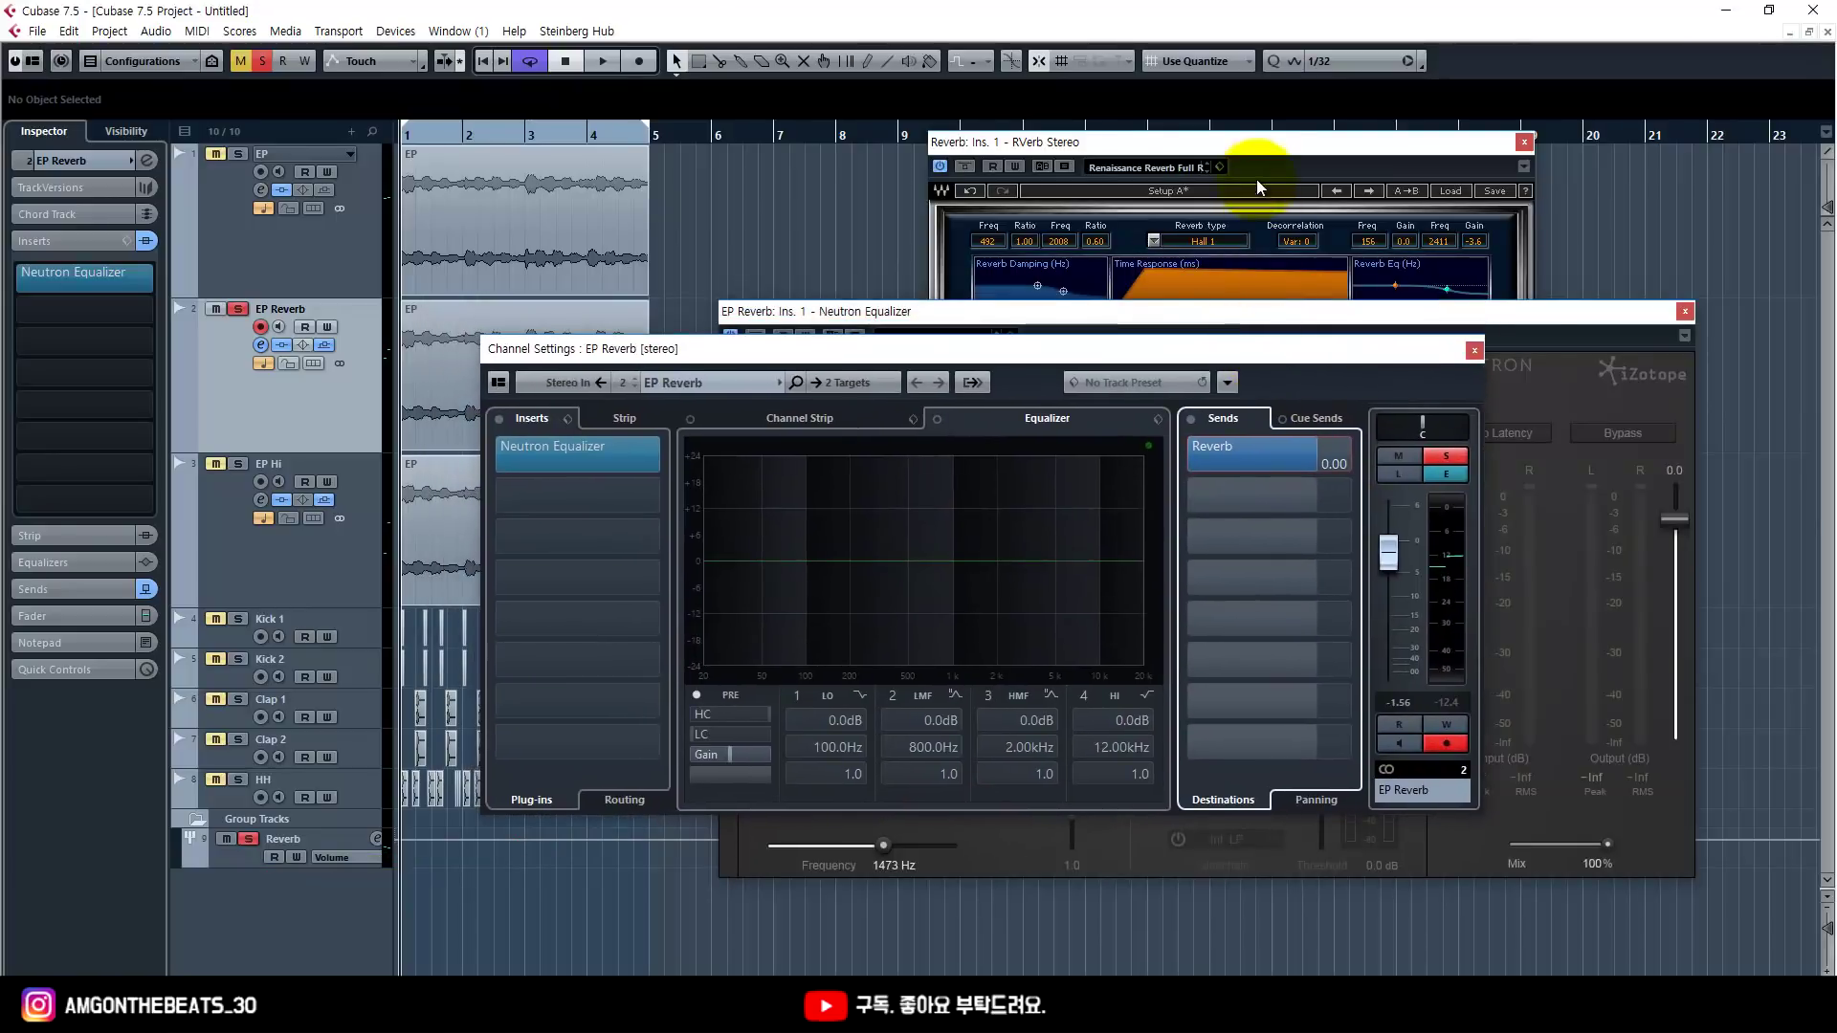
Step: Raise EP Reverb's low-pass cutoff and set its high-pass cutoff to about 1065 Hz during playback
{"action": "key", "text": "space"}
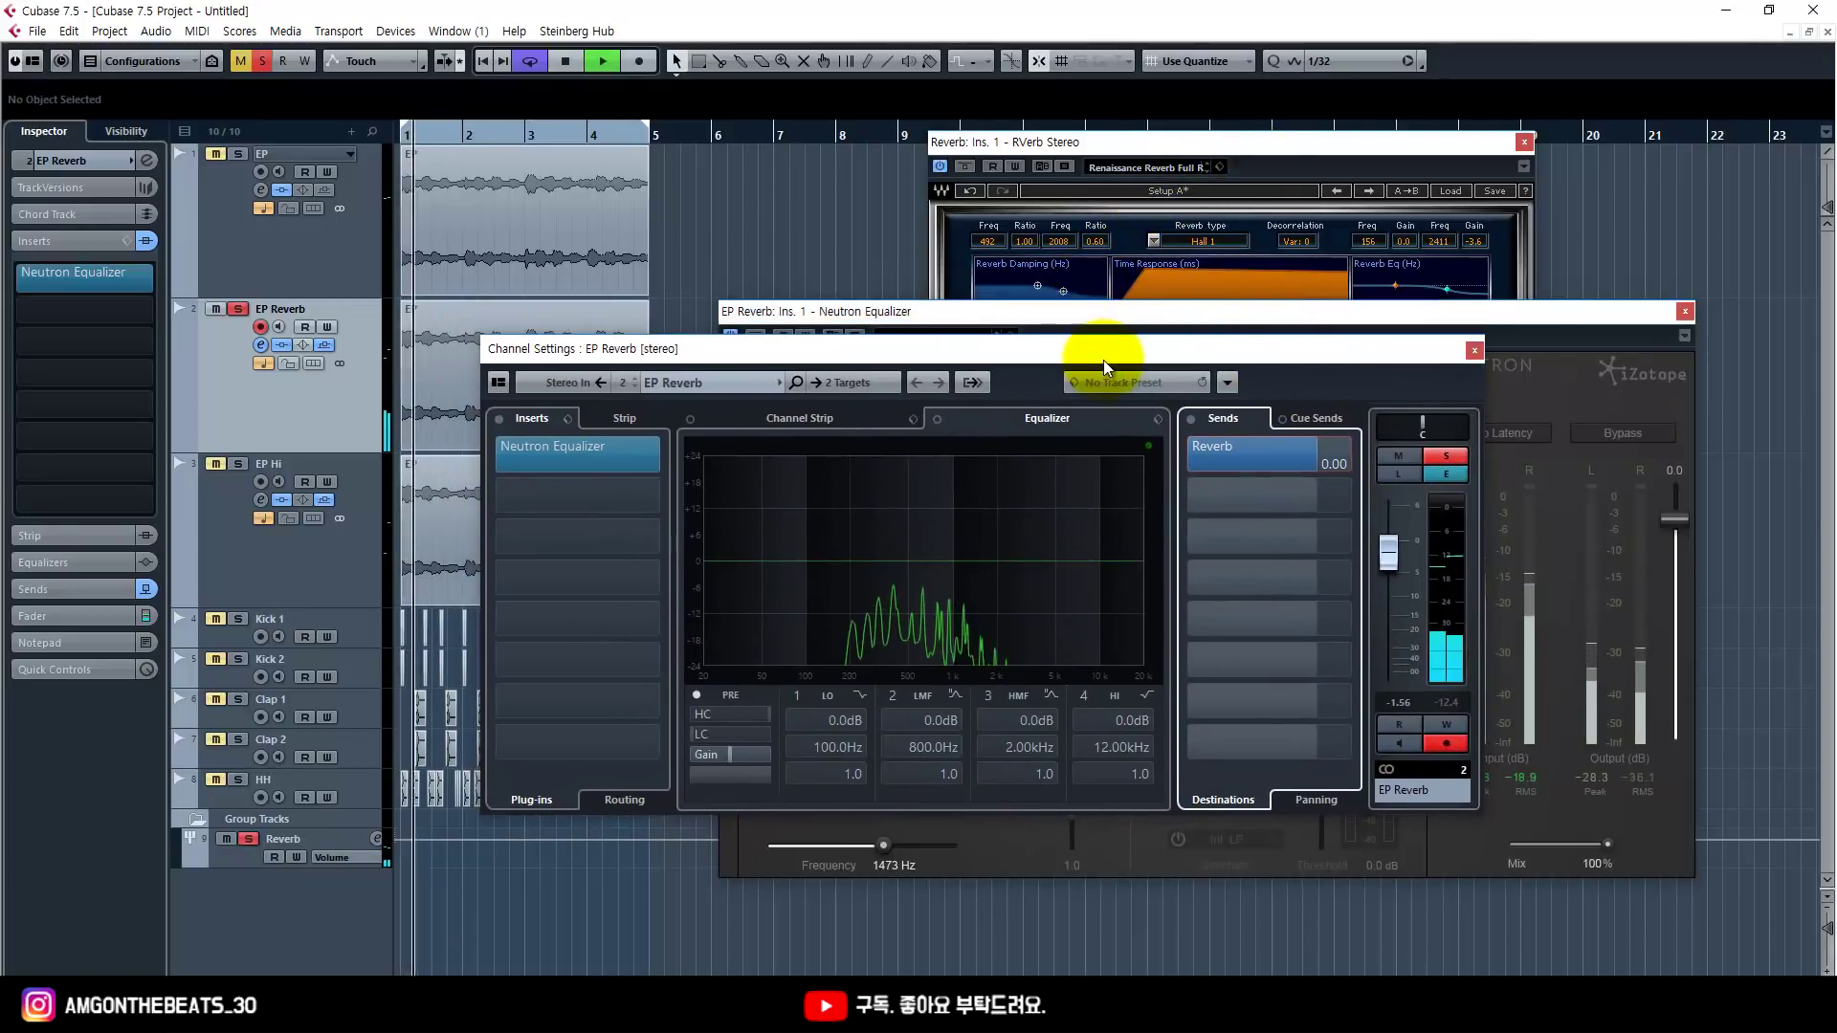
{"action": "left_click_drag", "start_coordinate": [1116, 354], "coordinate": [1187, 400]}
{"action": "left_click_drag", "start_coordinate": [1168, 316], "coordinate": [1187, 273]}
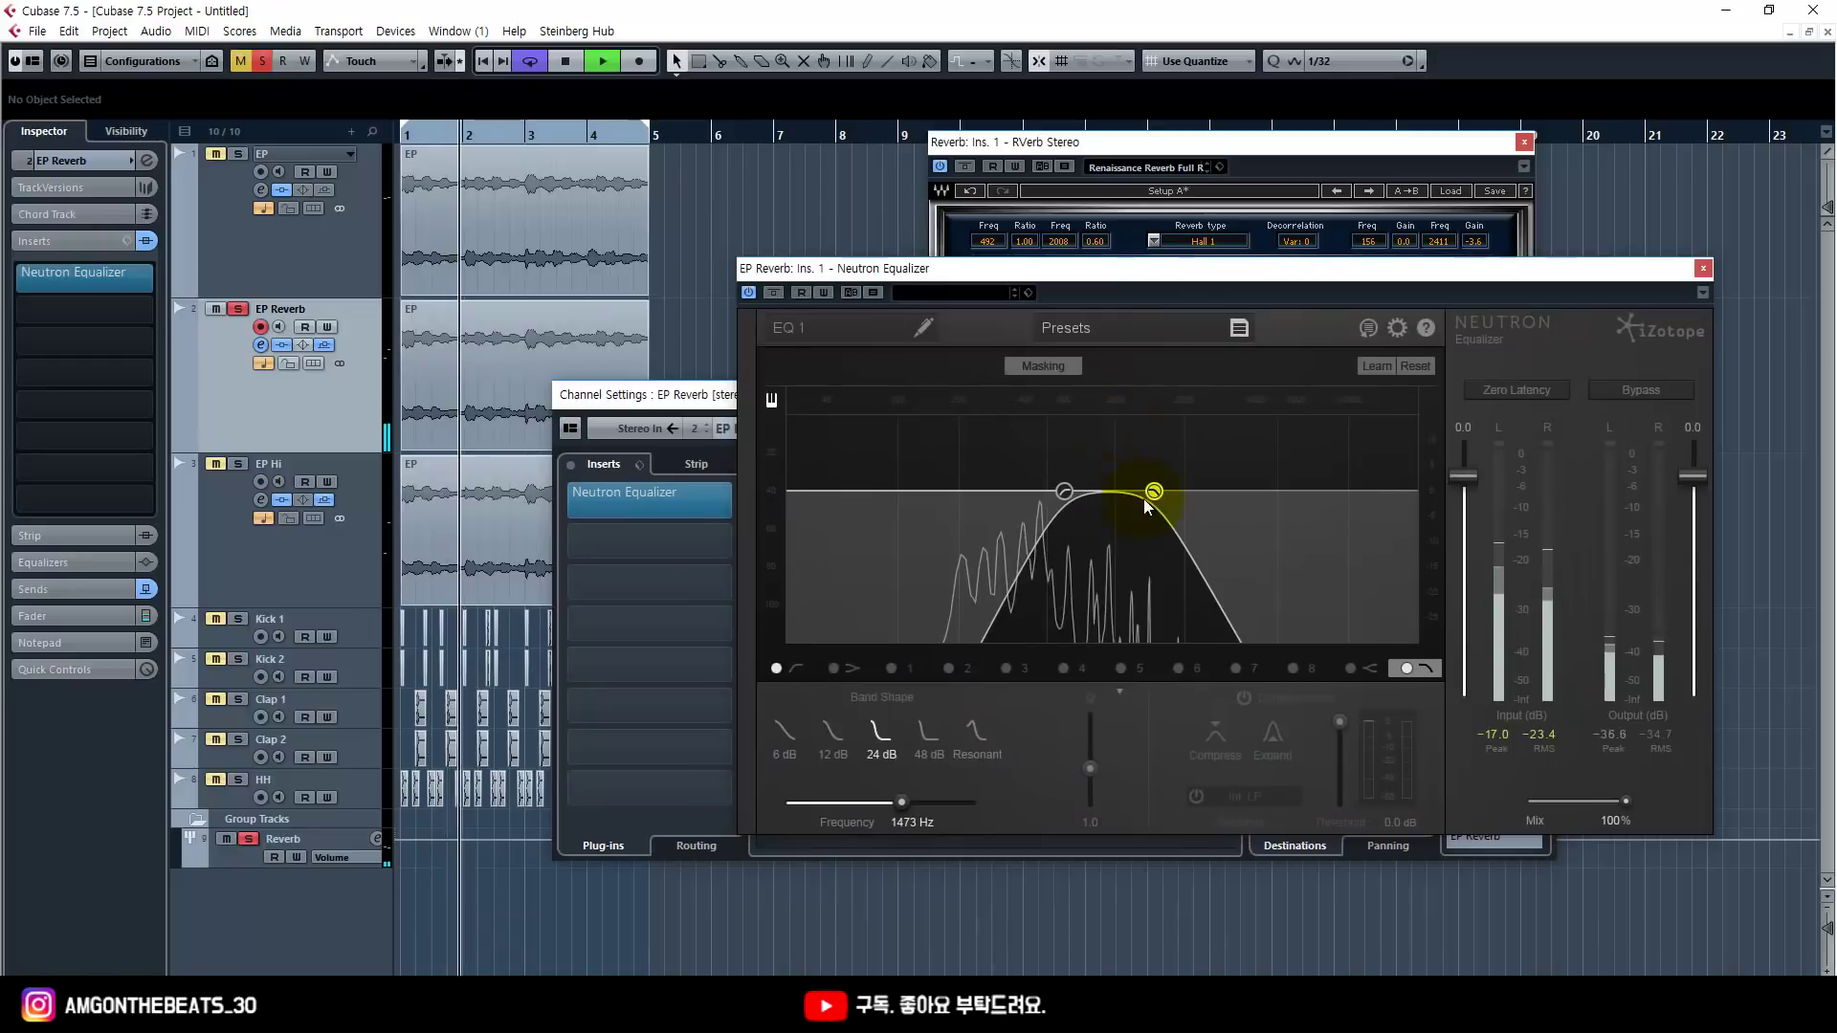
{"action": "left_click_drag", "start_coordinate": [1134, 498], "coordinate": [1181, 495]}
{"action": "left_click_drag", "start_coordinate": [1062, 493], "coordinate": [1123, 493]}
{"action": "key", "text": "space"}
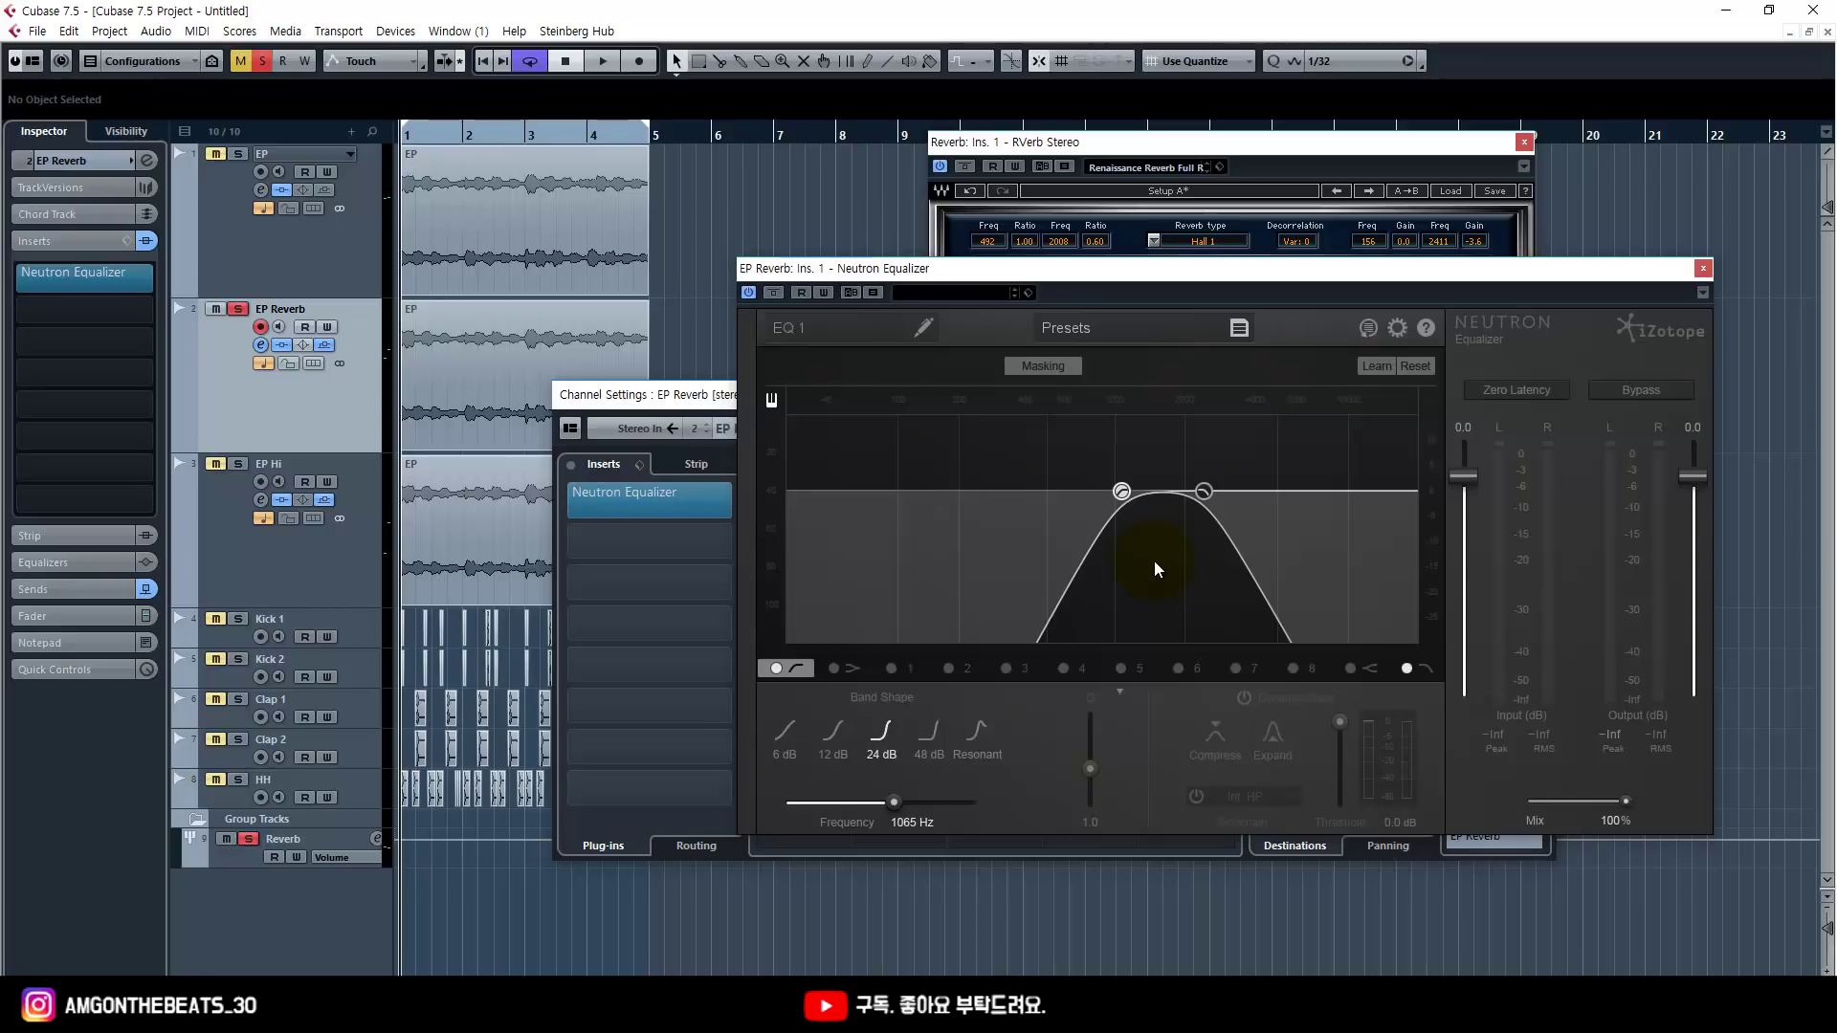
Step: Play EP soloed together with EP Reverb and raise the EP Reverb fader to 6.02 dB in the MixConsole
{"action": "key", "text": "space"}
{"action": "left_click", "coordinate": [238, 153]}
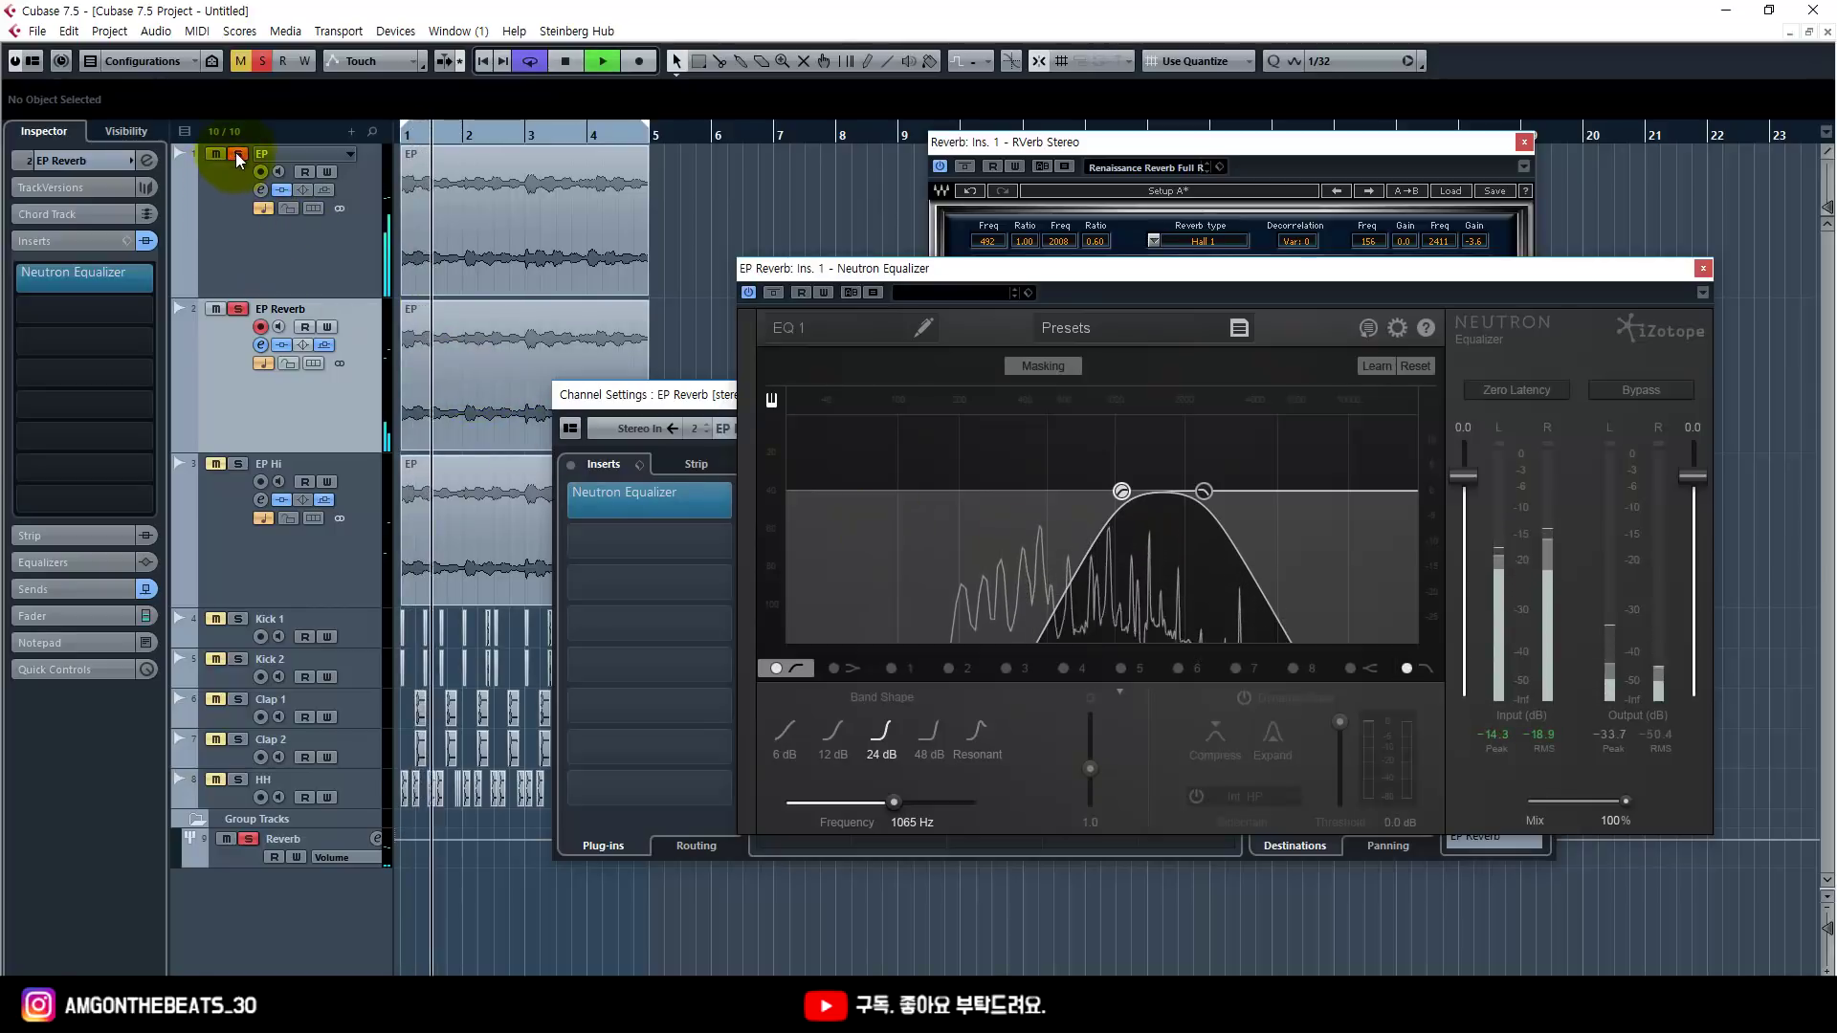
{"action": "key", "text": "F4"}
{"action": "key", "text": "F3"}
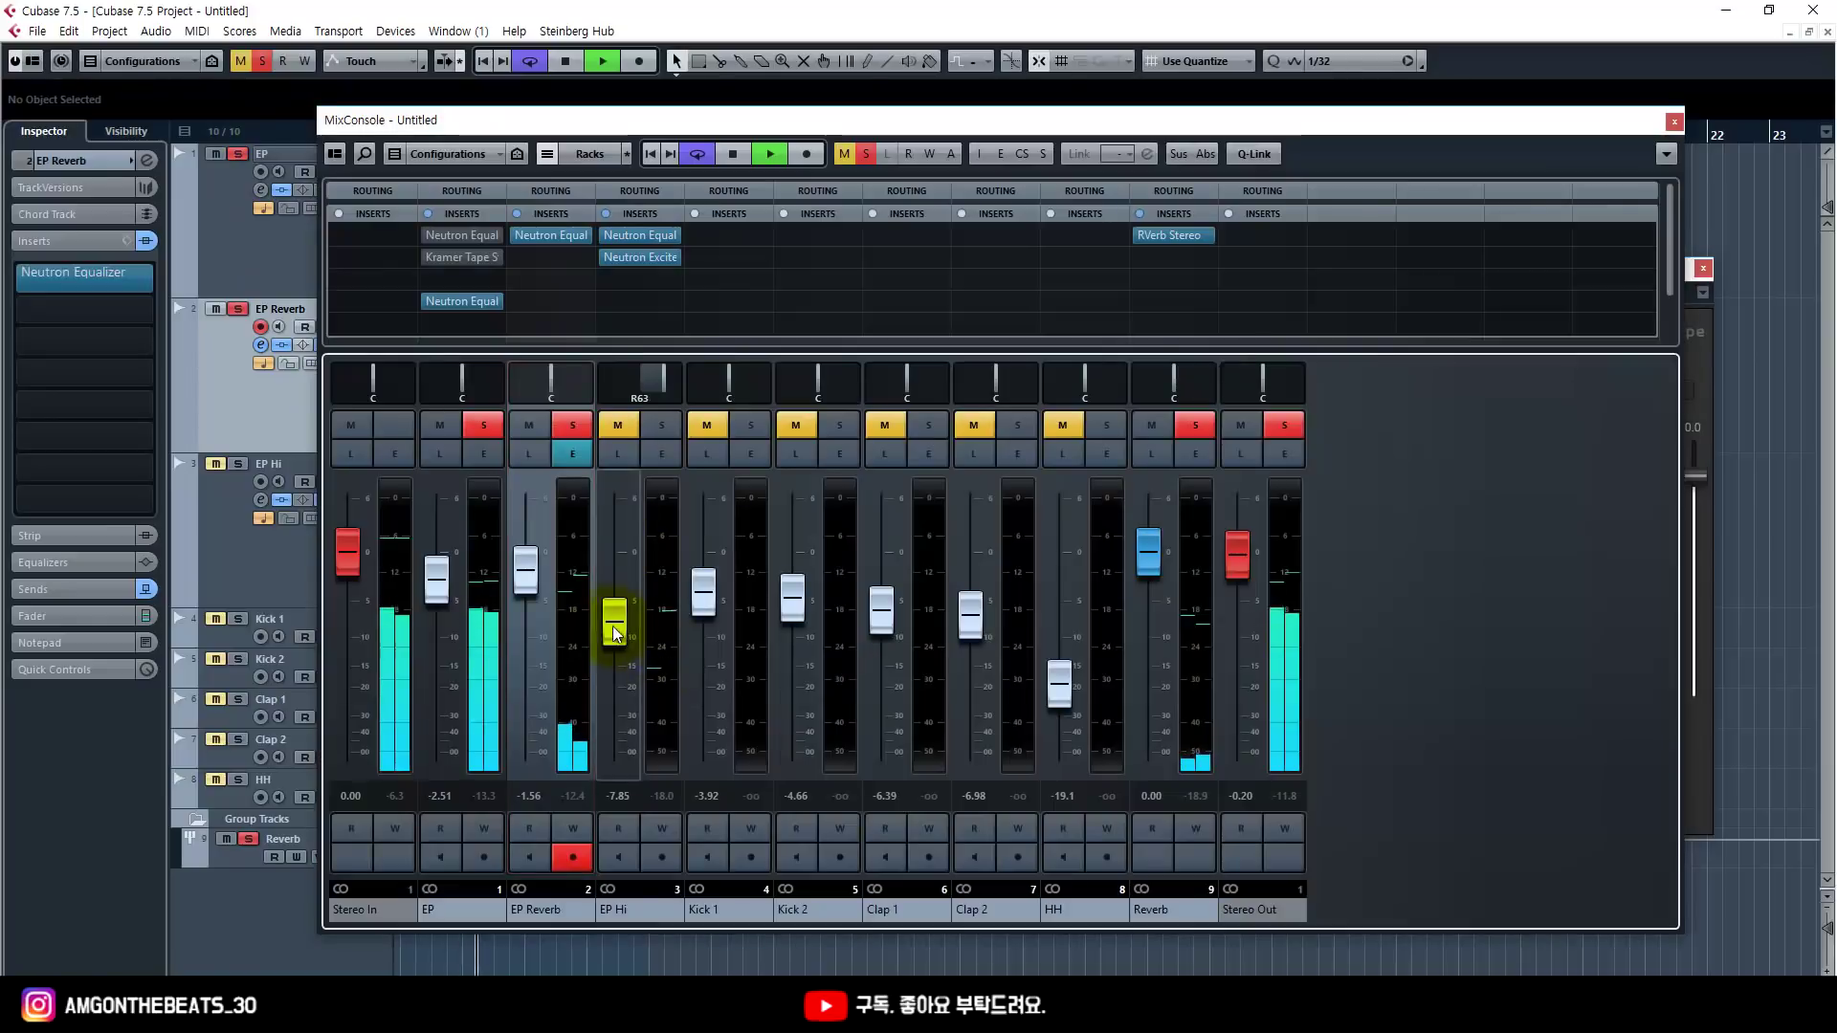
{"action": "left_click_drag", "start_coordinate": [526, 579], "coordinate": [532, 469]}
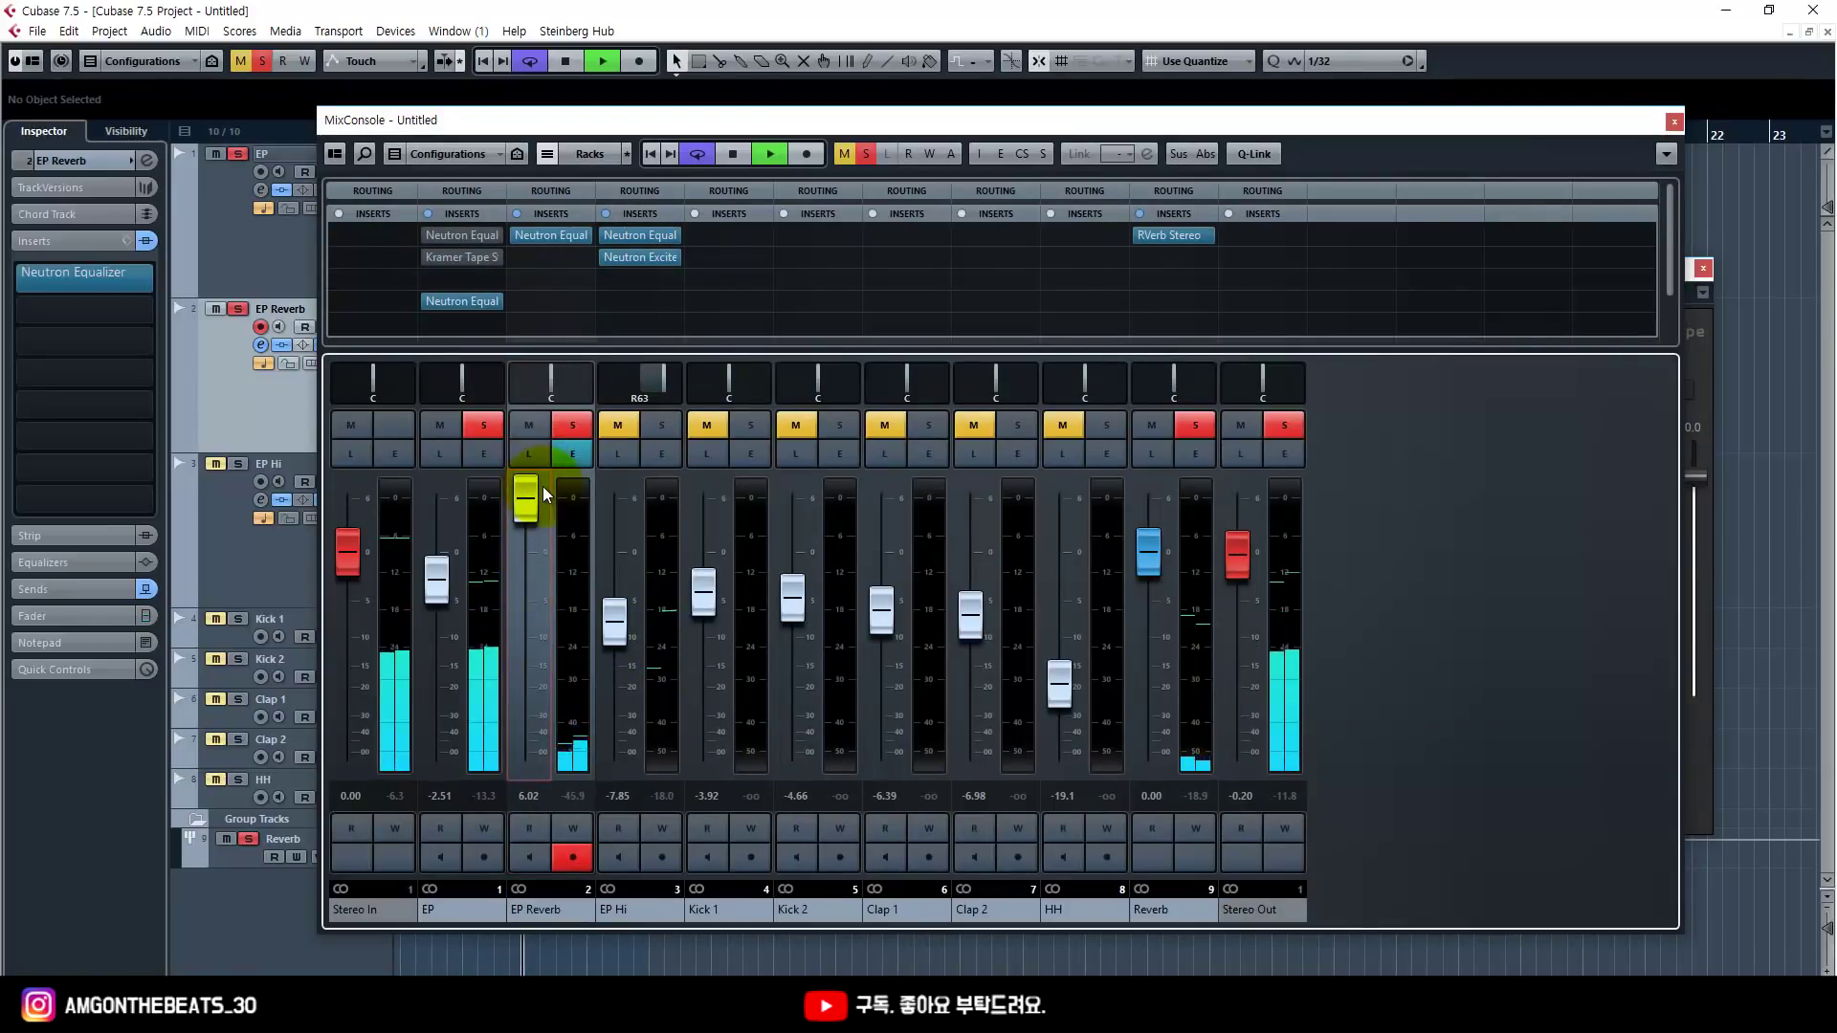
{"action": "key", "text": "F3"}
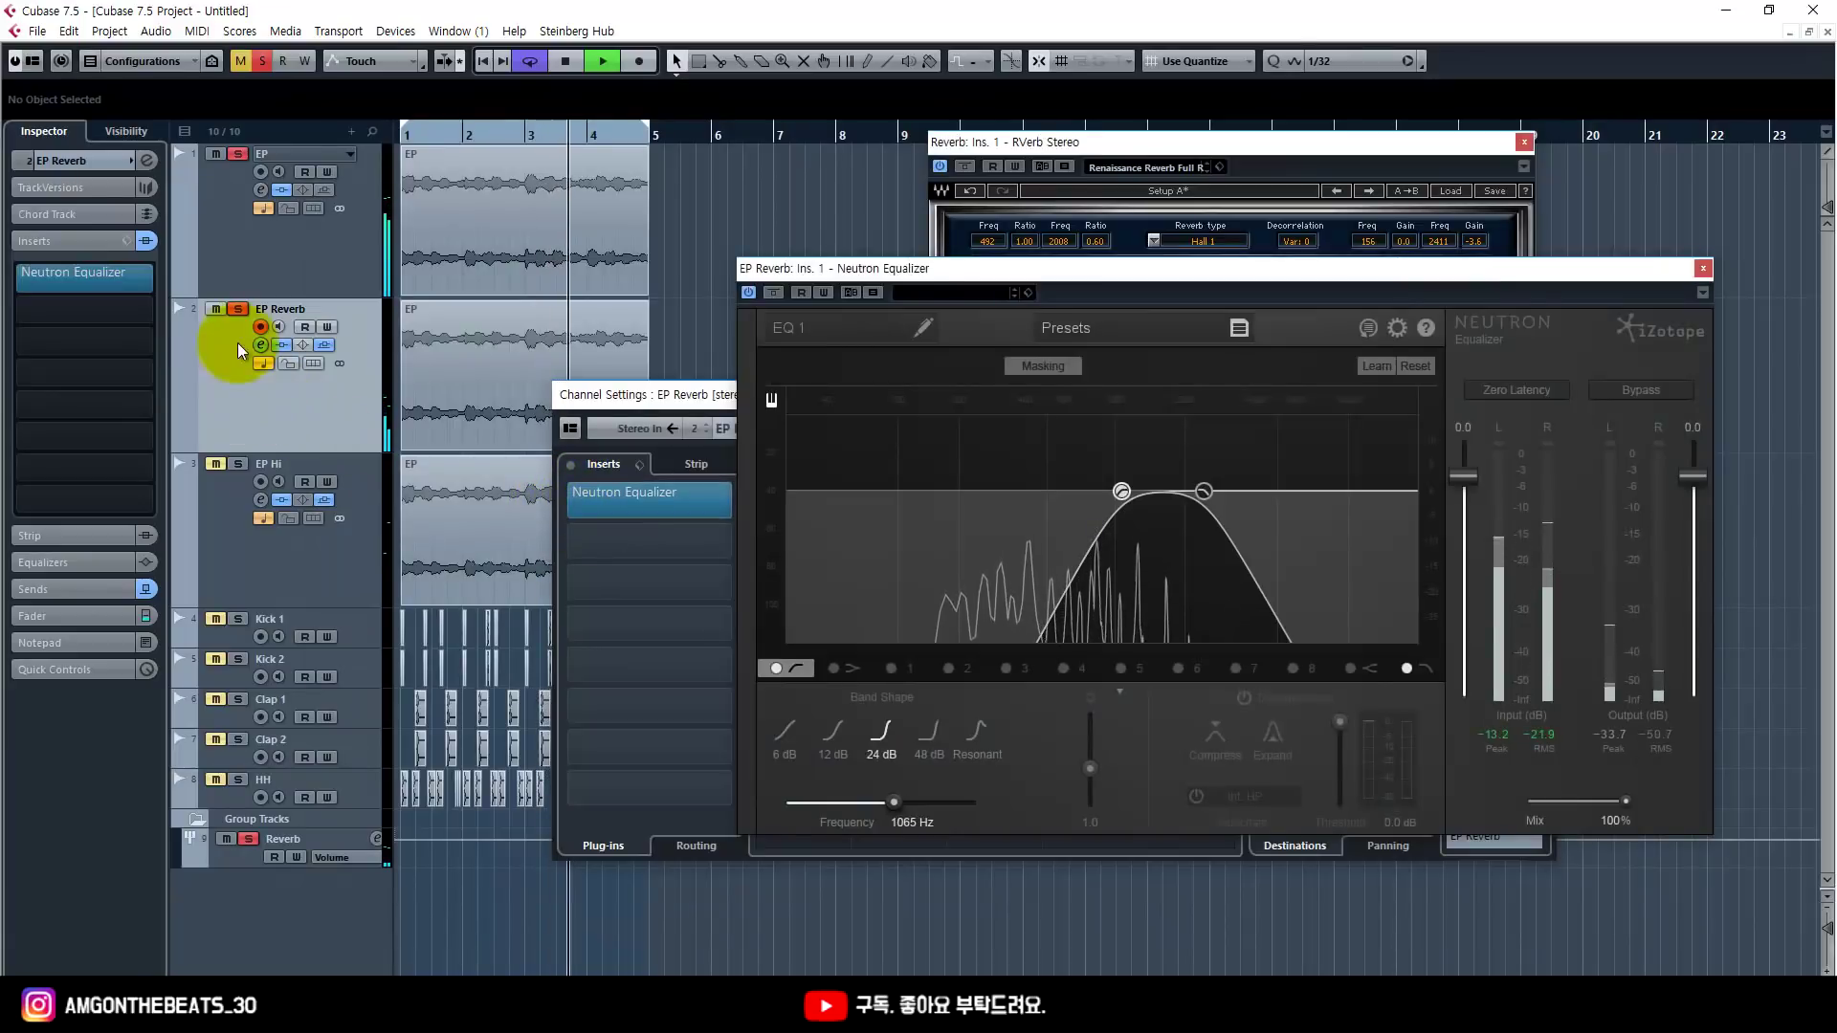
Step: Select the EP track and lower its fader to about -7.73 dB in the MixConsole
{"action": "left_click", "coordinate": [203, 296]}
{"action": "key", "text": "F3"}
{"action": "left_click_drag", "start_coordinate": [430, 574], "coordinate": [431, 615]}
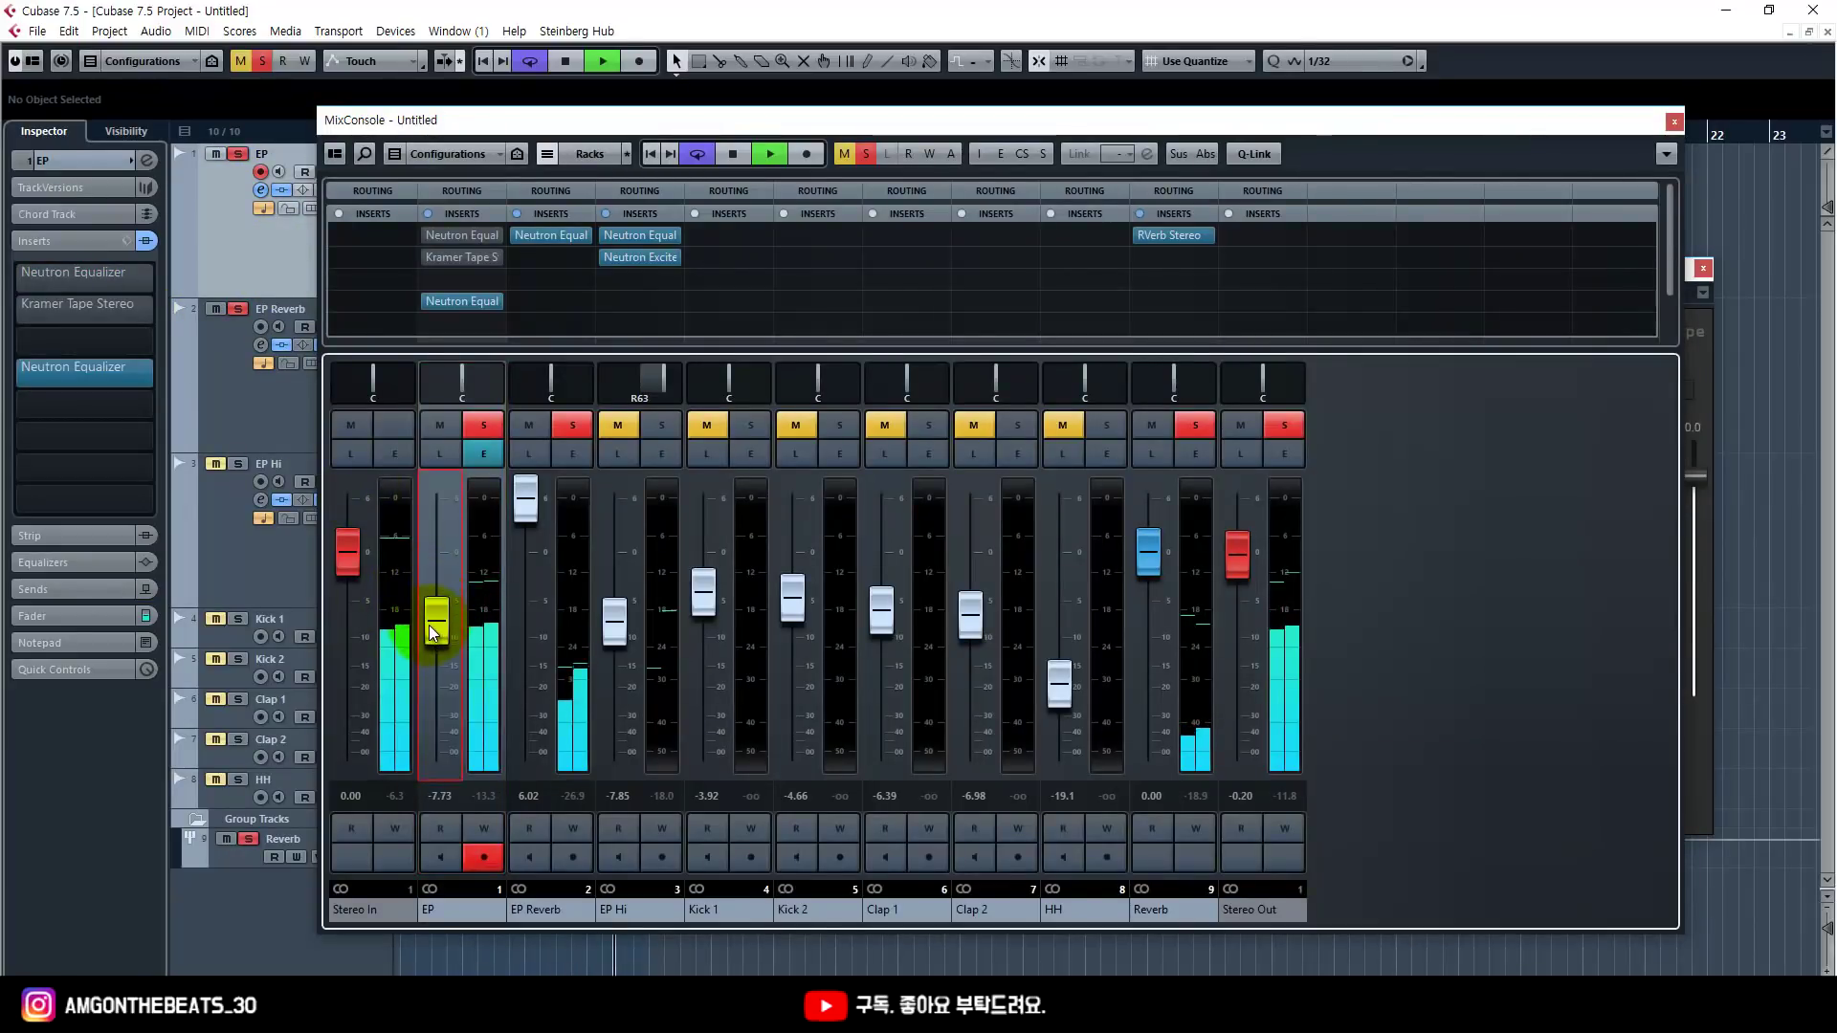
{"action": "key", "text": "F3"}
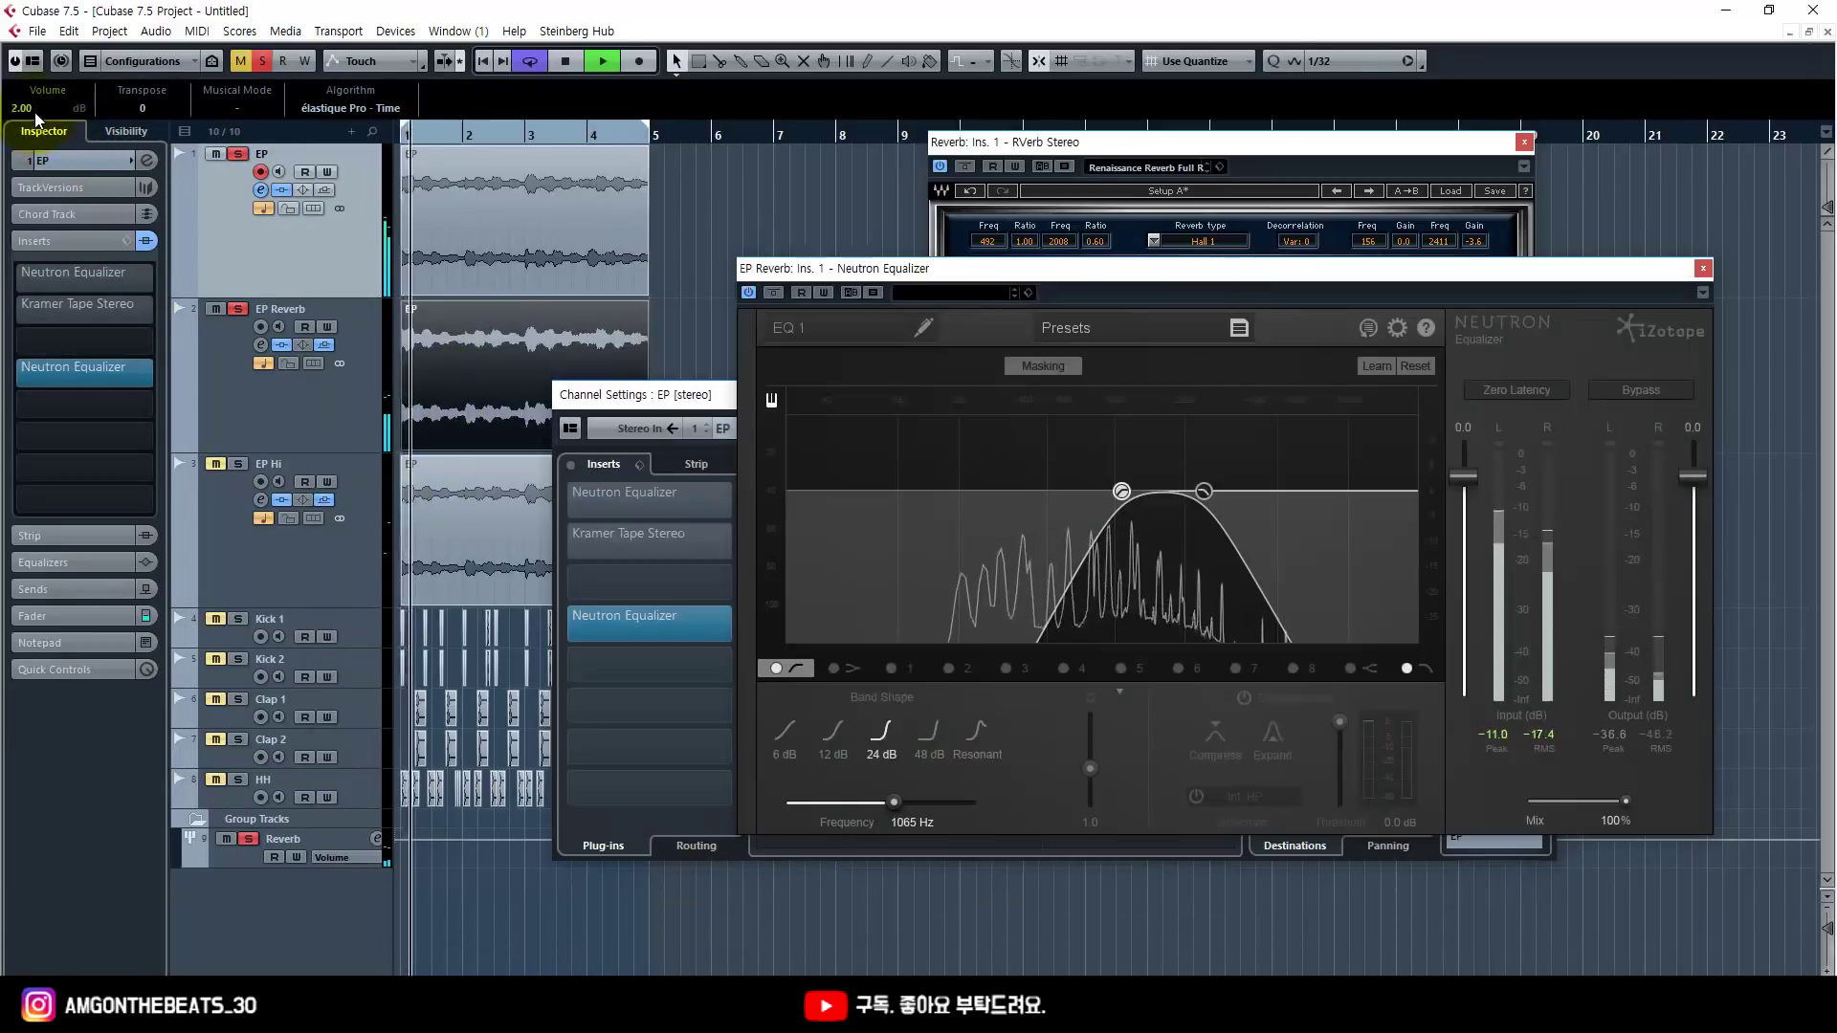
Step: Raise the volume of the audio event on the EP Reverb track to 9.00 and check the levels in the MixConsole
{"action": "scroll", "coordinate": [35, 111], "scroll_direction": "up", "scroll_amount": 9}
{"action": "left_click", "coordinate": [331, 343]}
{"action": "key", "text": "F3"}
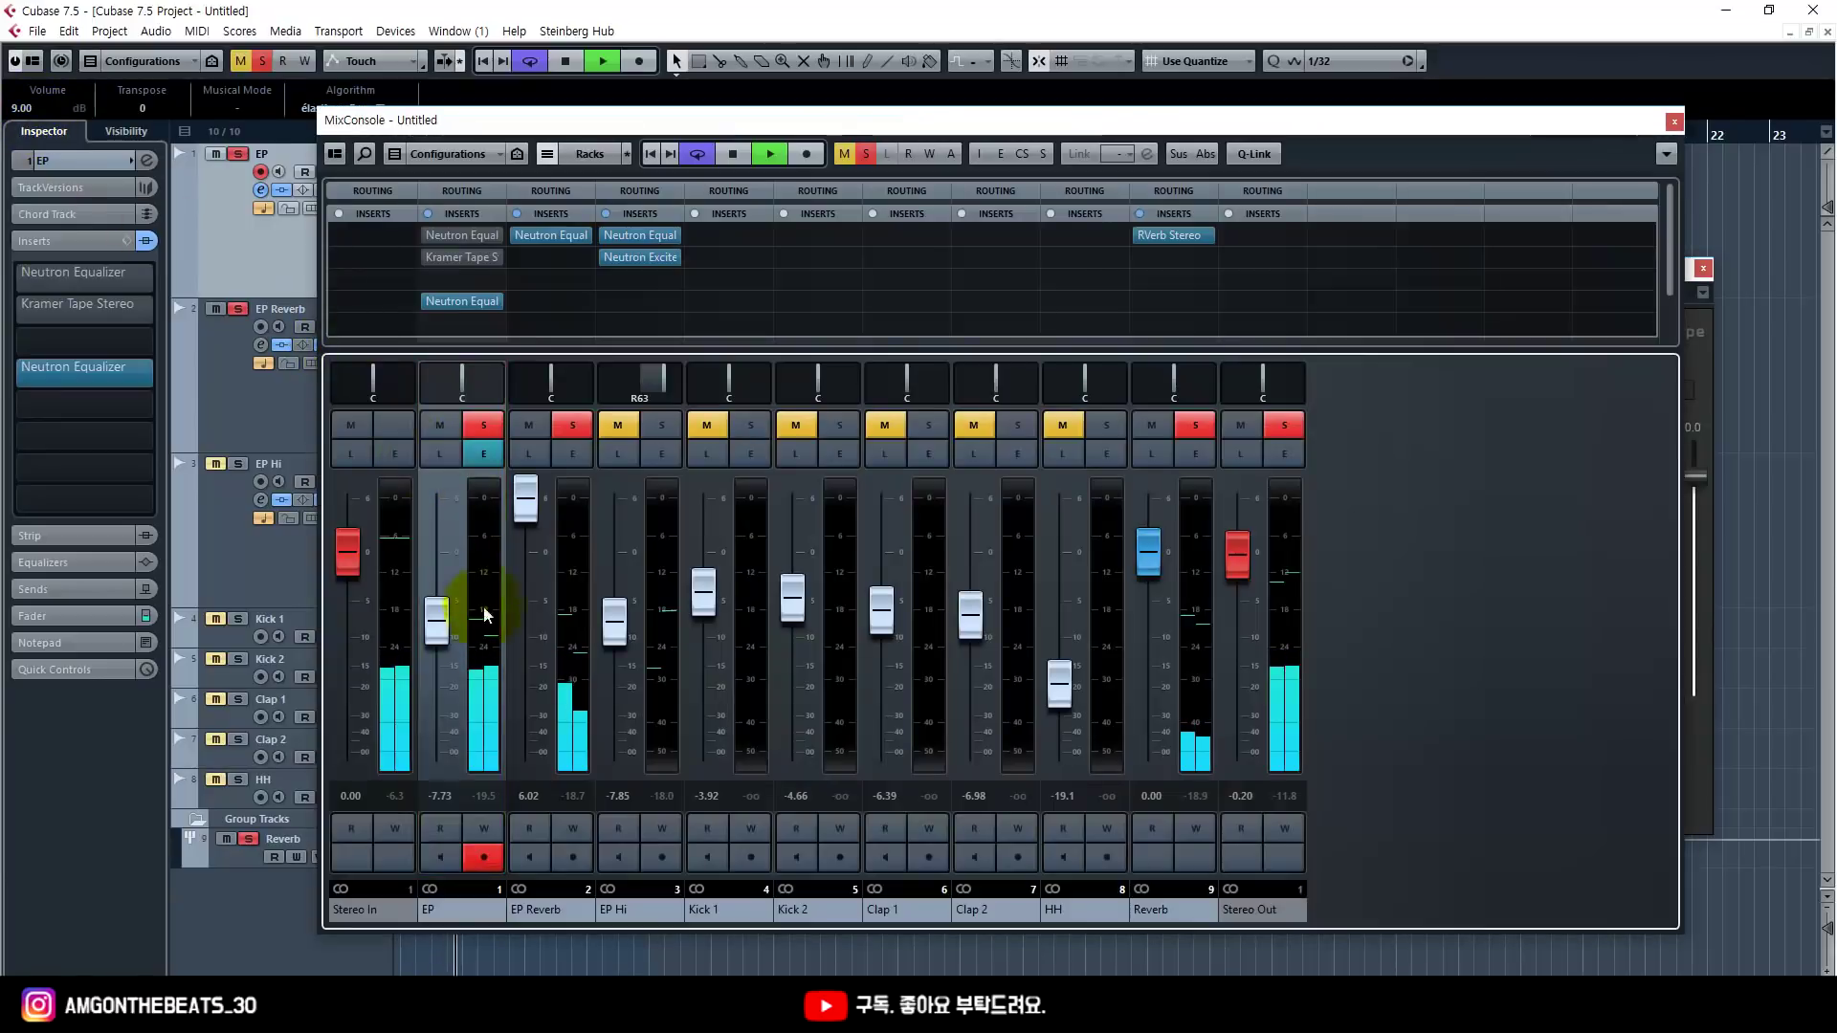
{"action": "key", "text": "F3"}
Step: Set the EP fader to about -2.12 dB and EP Reverb to about -2.41 dB, then stop playback and close the MixConsole
{"action": "left_click", "coordinate": [497, 517]}
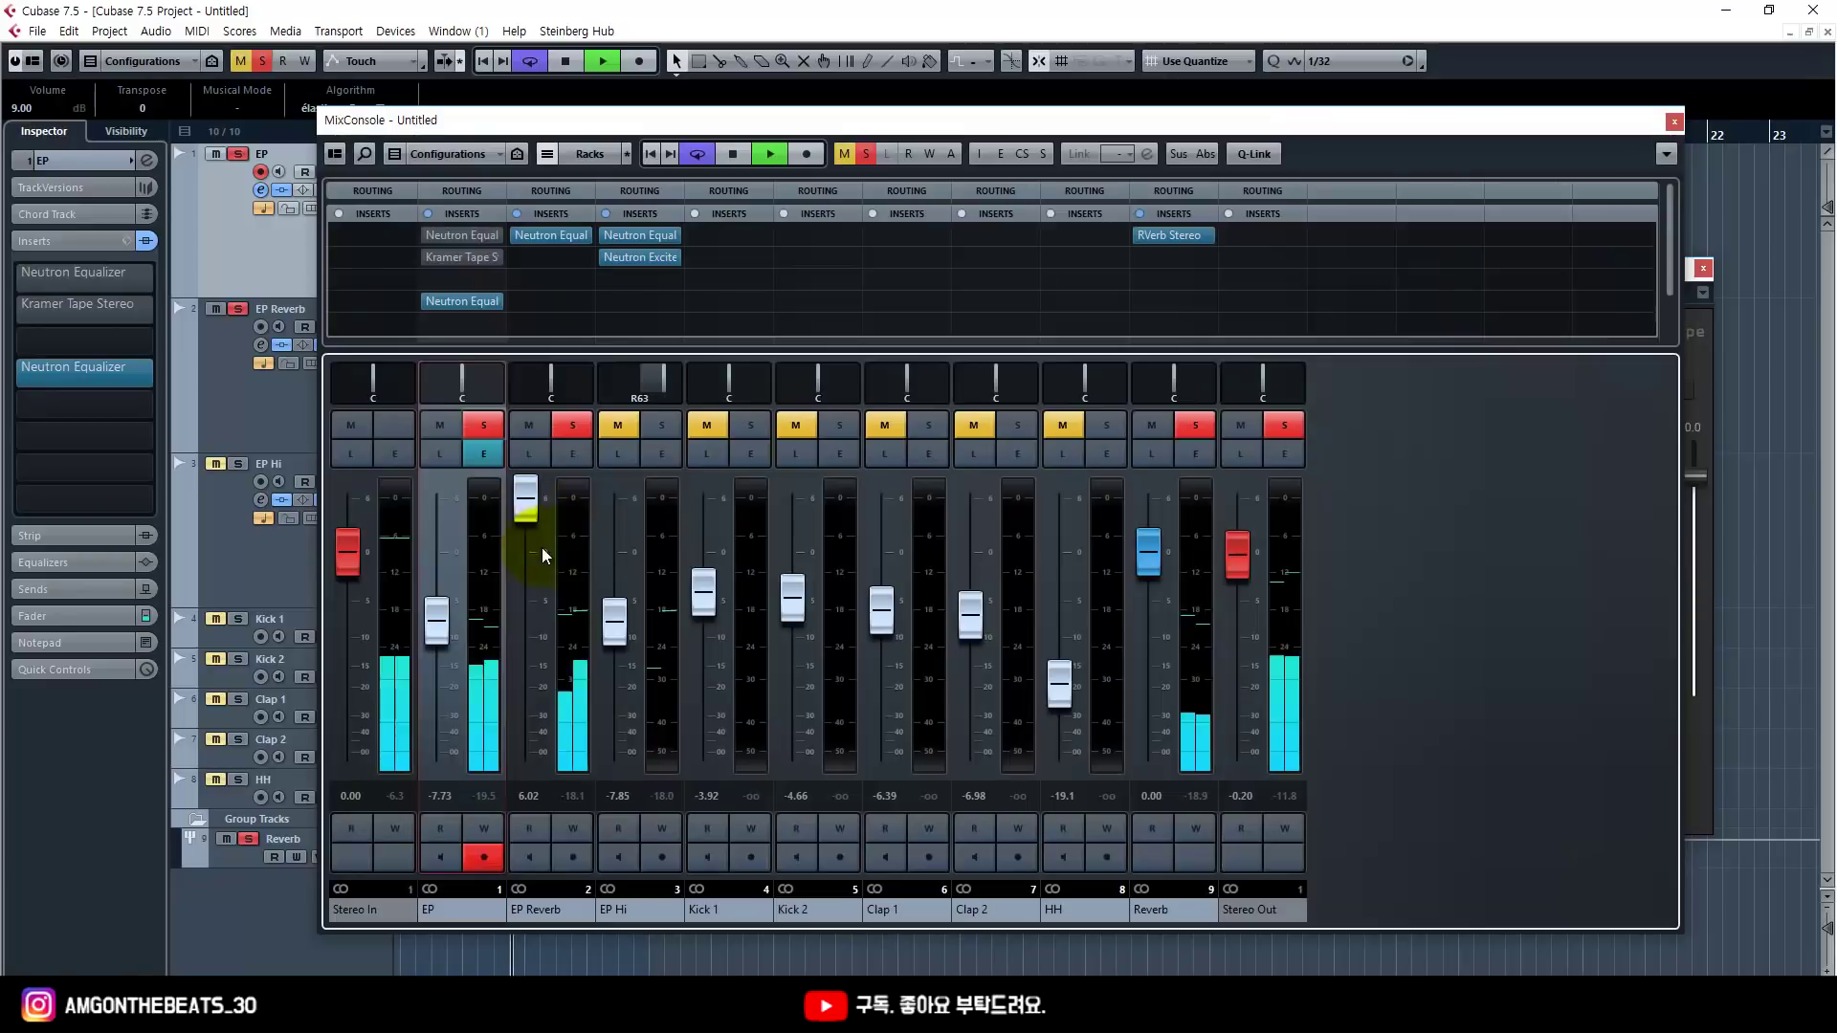
{"action": "key", "text": "F3"}
{"action": "left_click_drag", "start_coordinate": [444, 624], "coordinate": [440, 583]}
{"action": "left_click_drag", "start_coordinate": [519, 512], "coordinate": [529, 594]}
{"action": "key", "text": "space"}
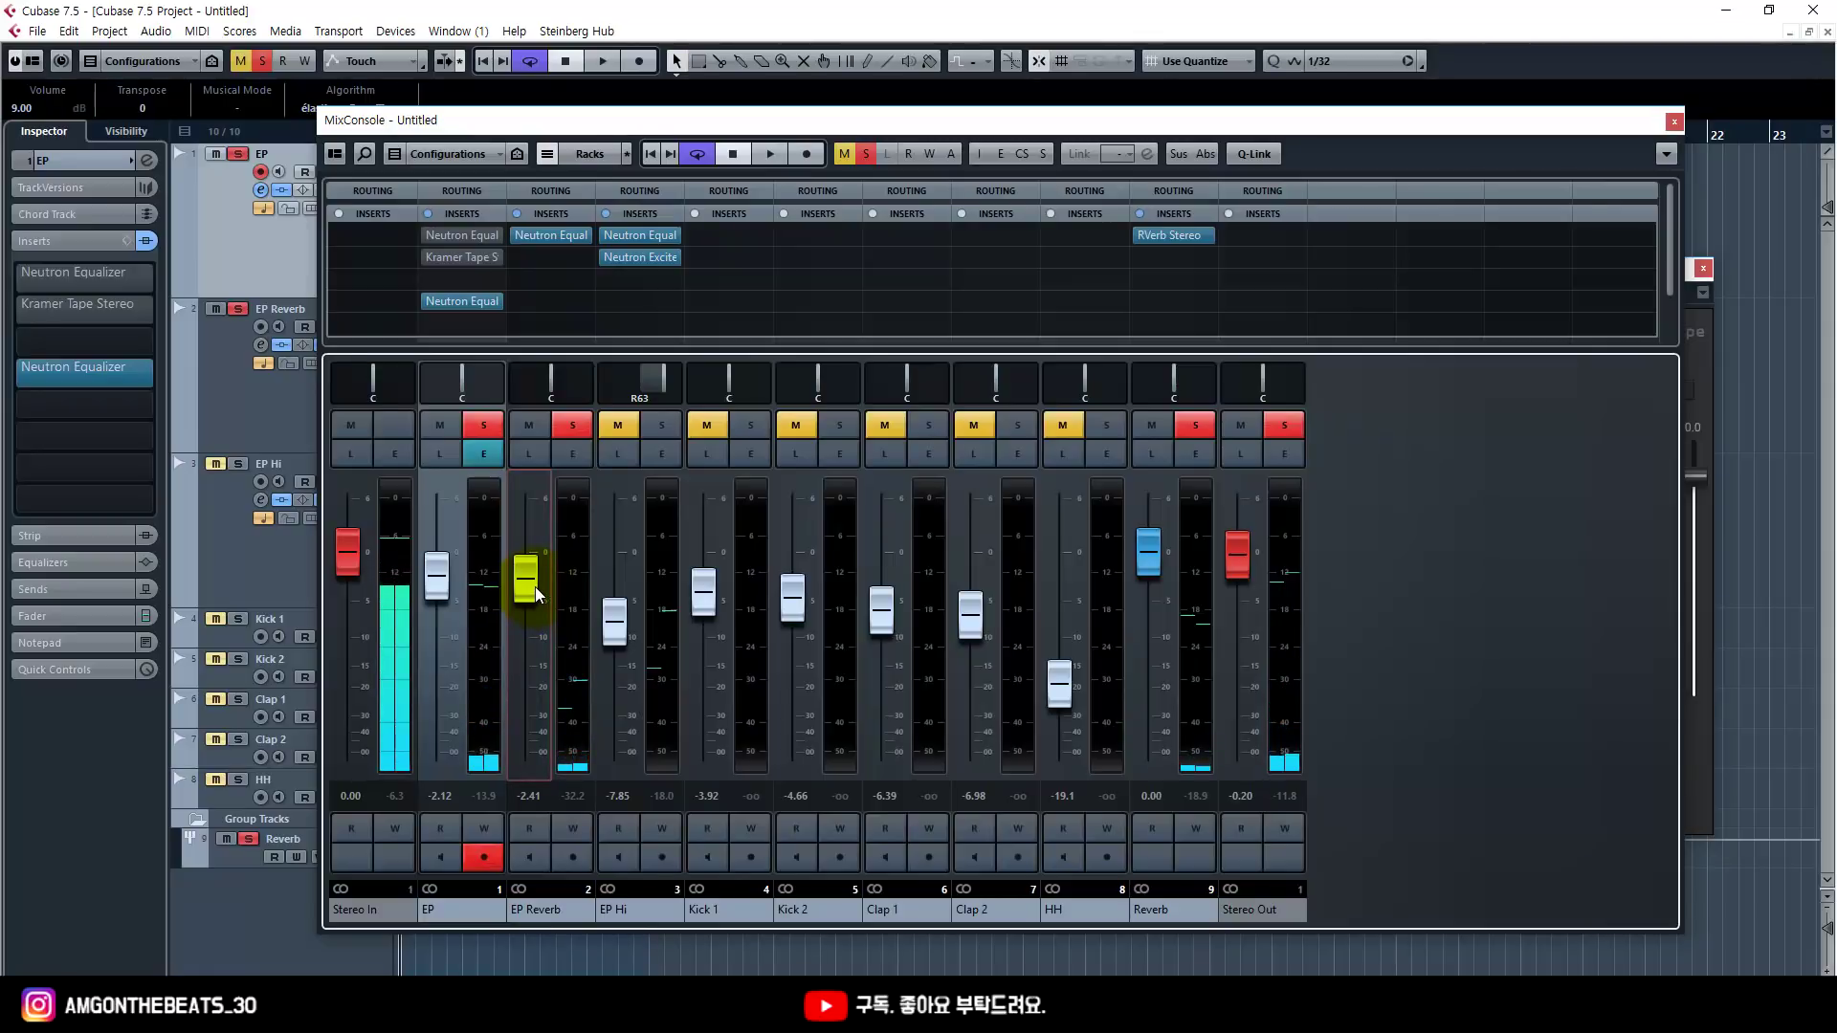
{"action": "key", "text": "F3"}
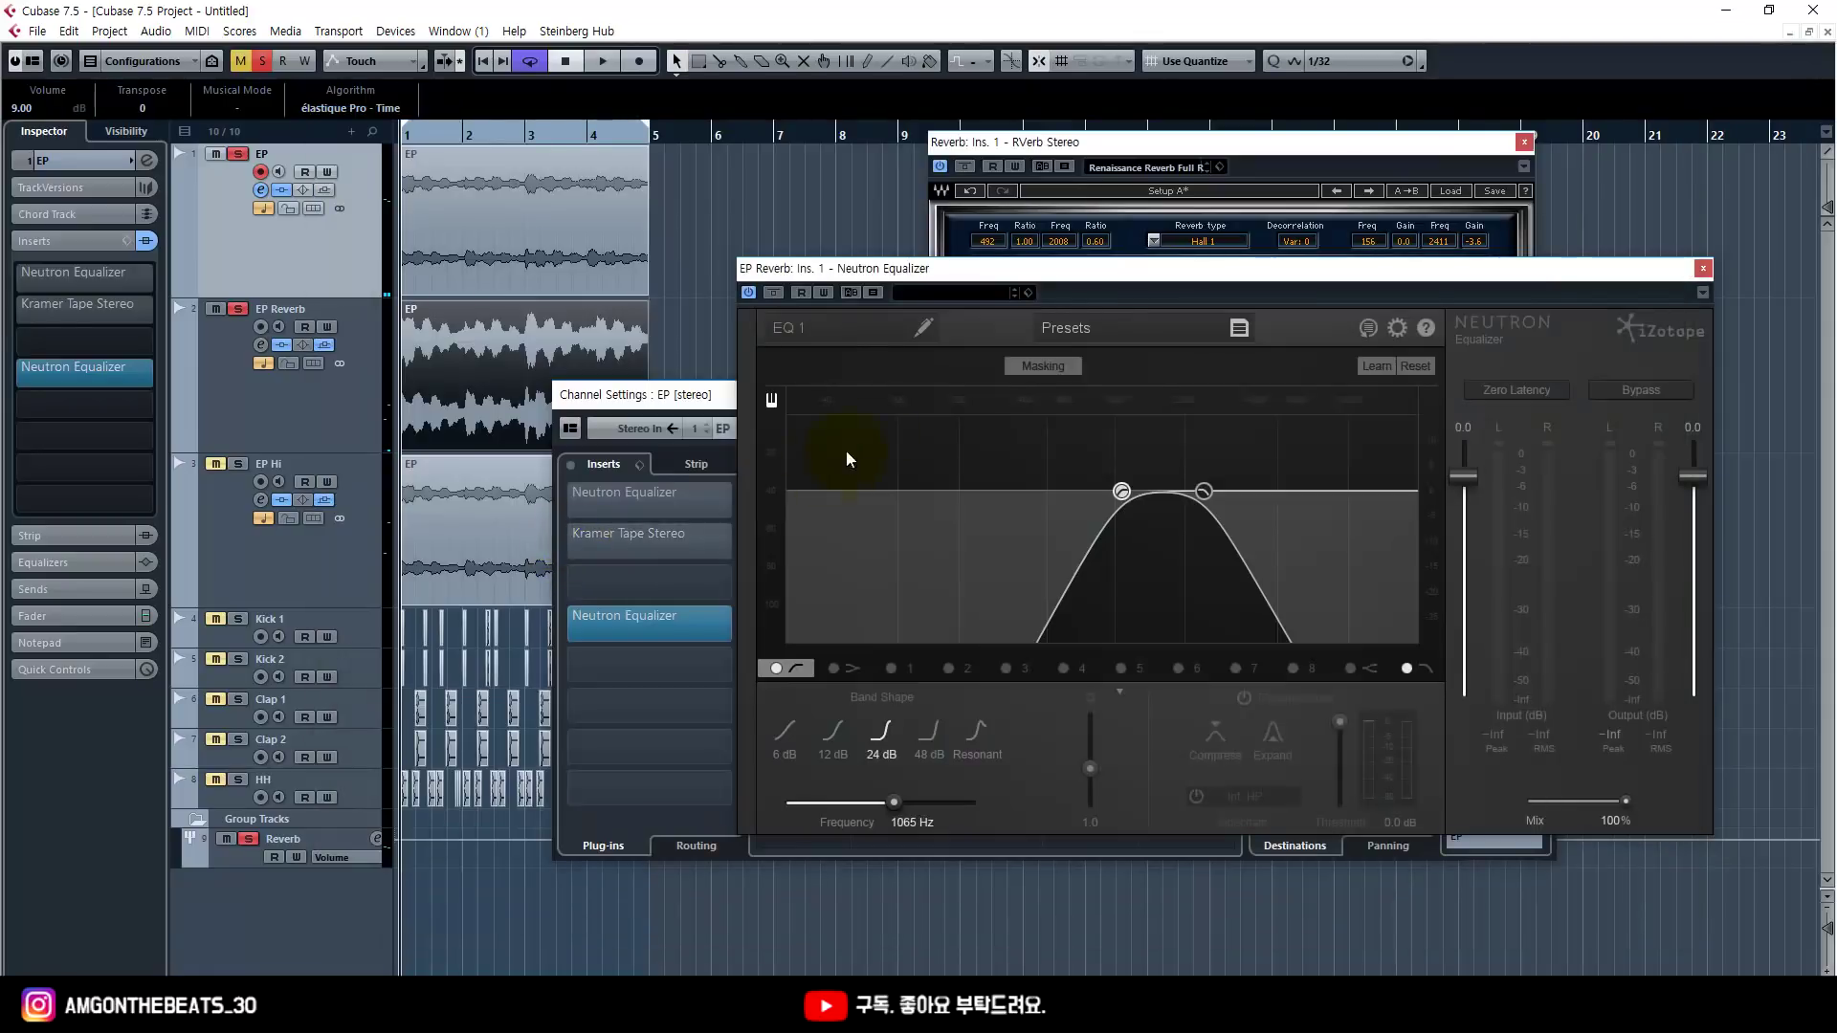
Step: Close the EP Reverb equalizer, the channel settings and the RVerb Stereo window
{"action": "left_click", "coordinate": [1701, 269]}
{"action": "left_click", "coordinate": [1546, 396]}
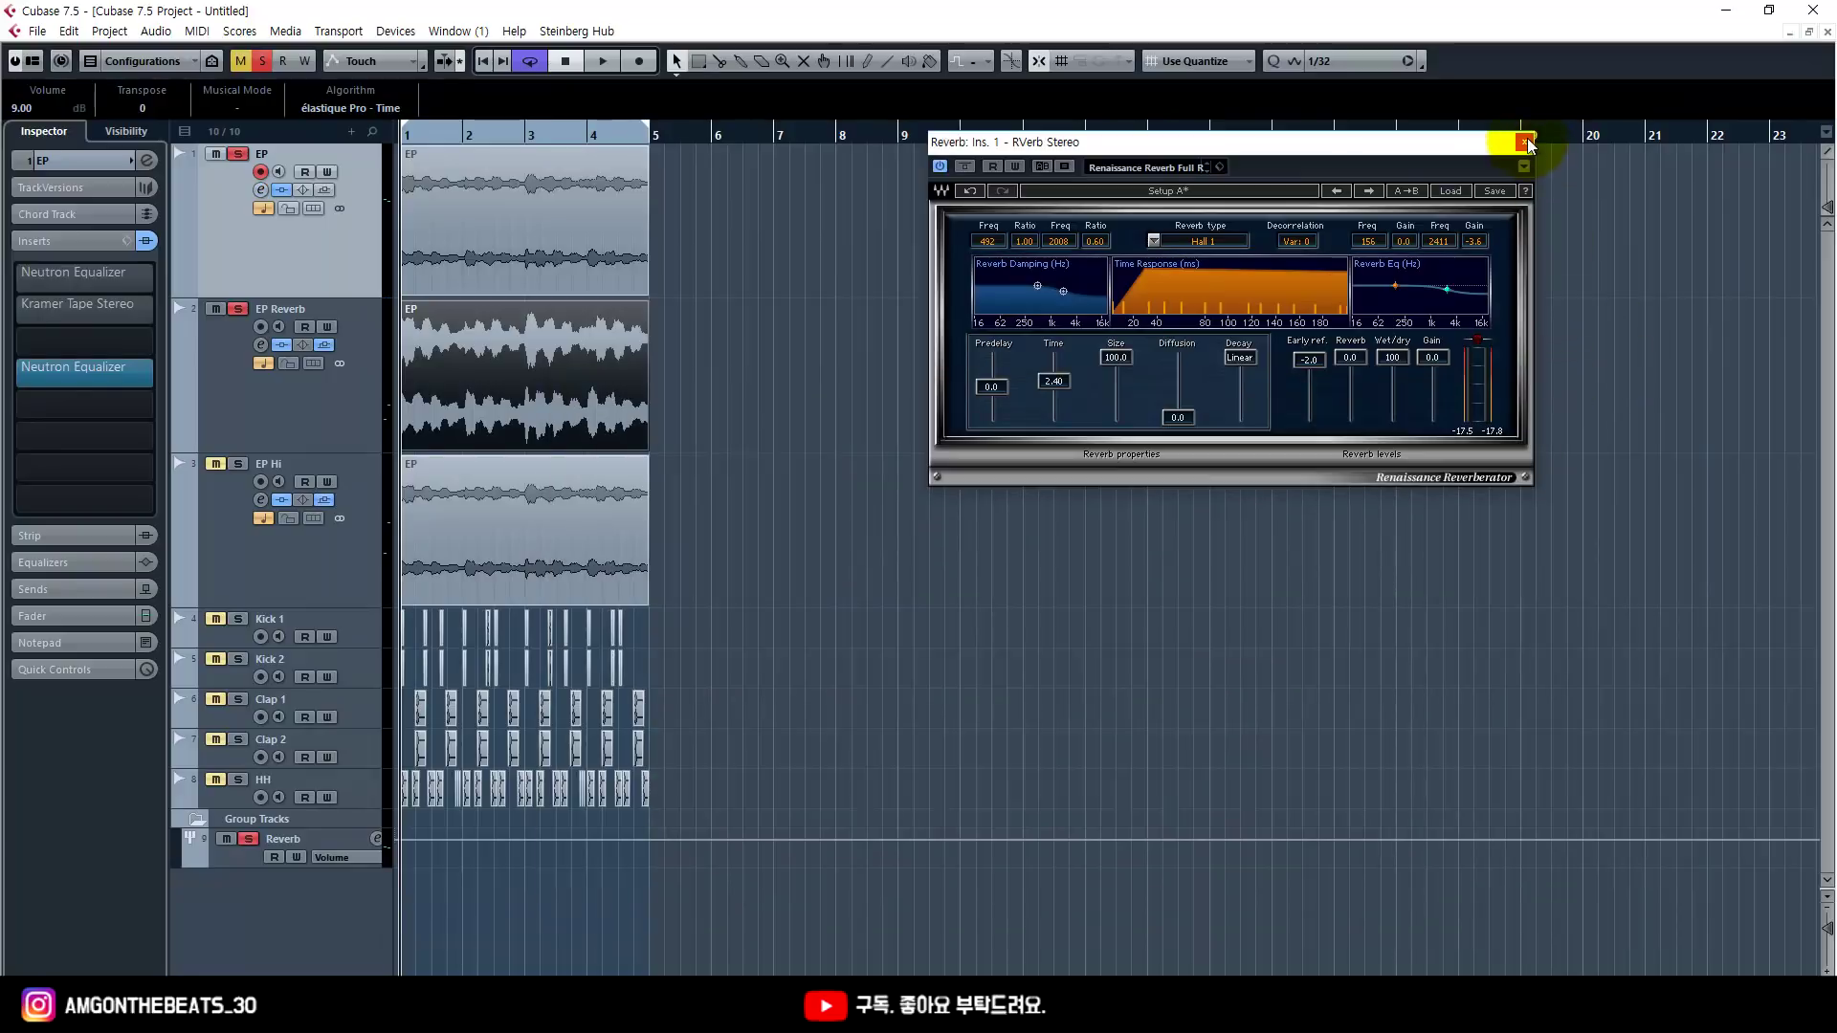
{"action": "left_click", "coordinate": [1524, 142]}
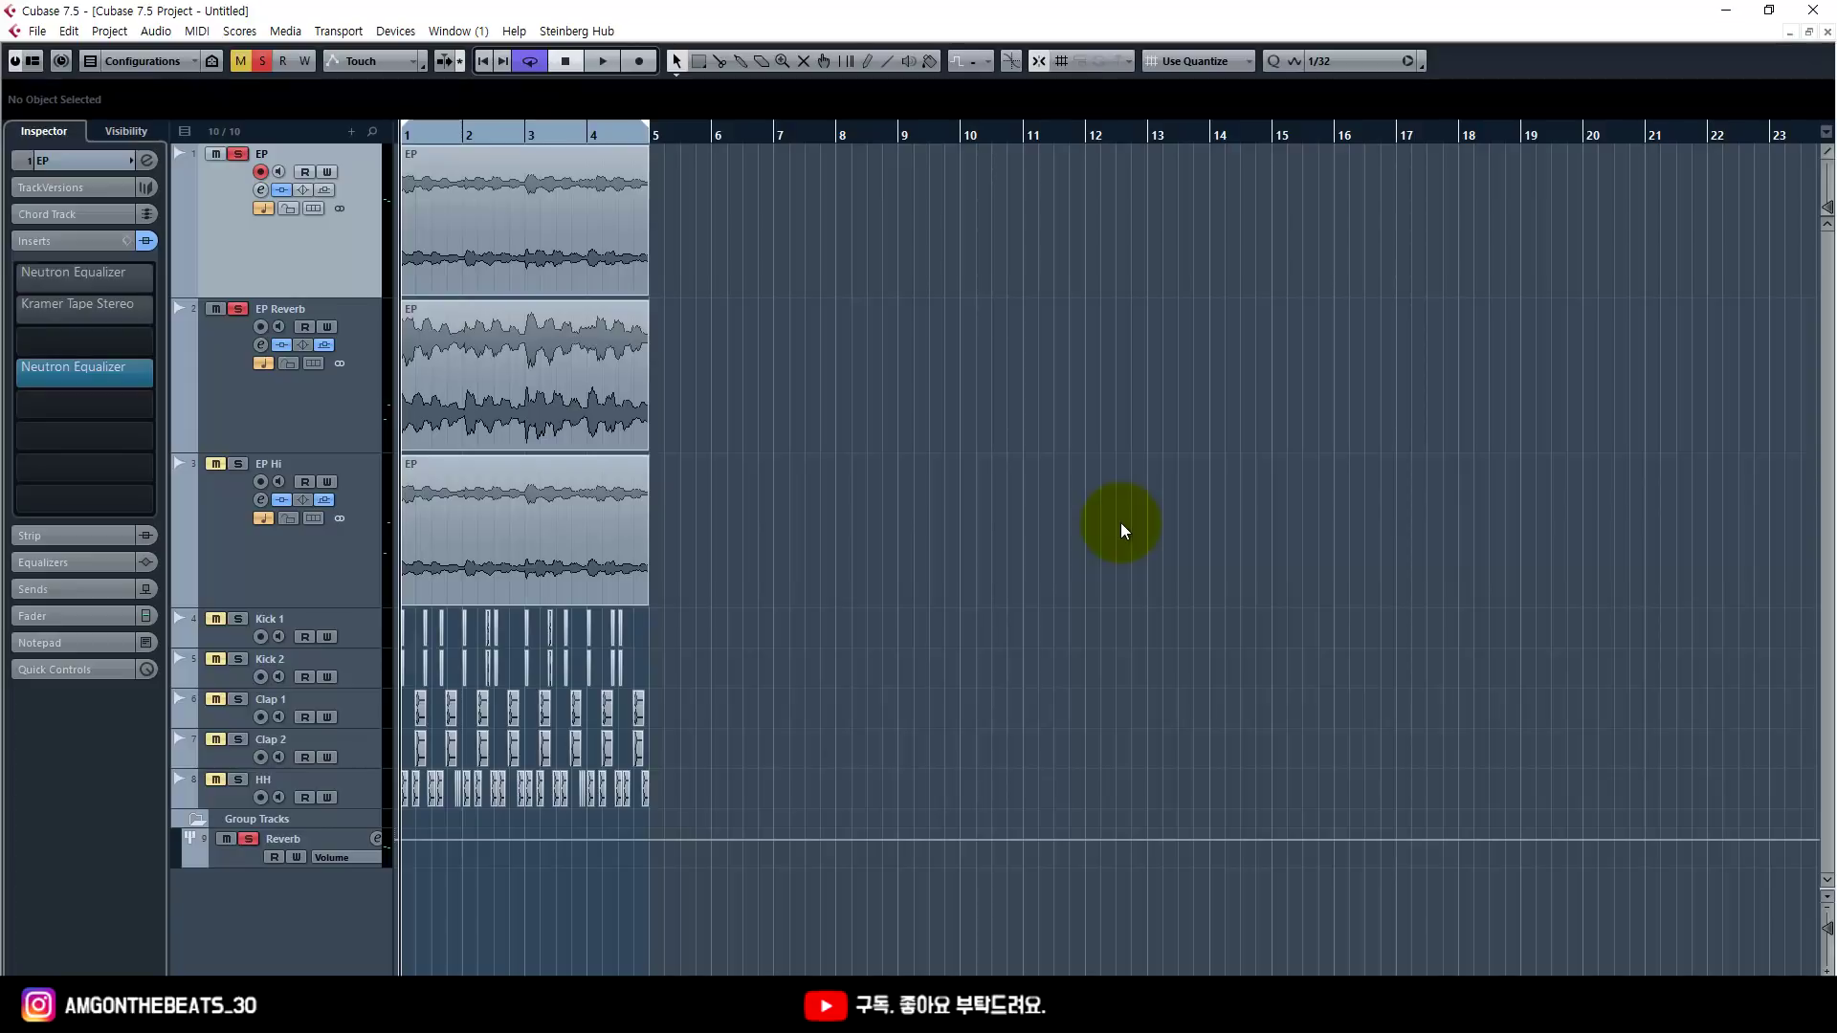
Step: Select the EP, EP Reverb and EP Hi tracks together, with EP Hi soloed alongside the other two
{"action": "right_click", "coordinate": [863, 360]}
{"action": "left_click", "coordinate": [864, 364]}
{"action": "key", "text": "h"}
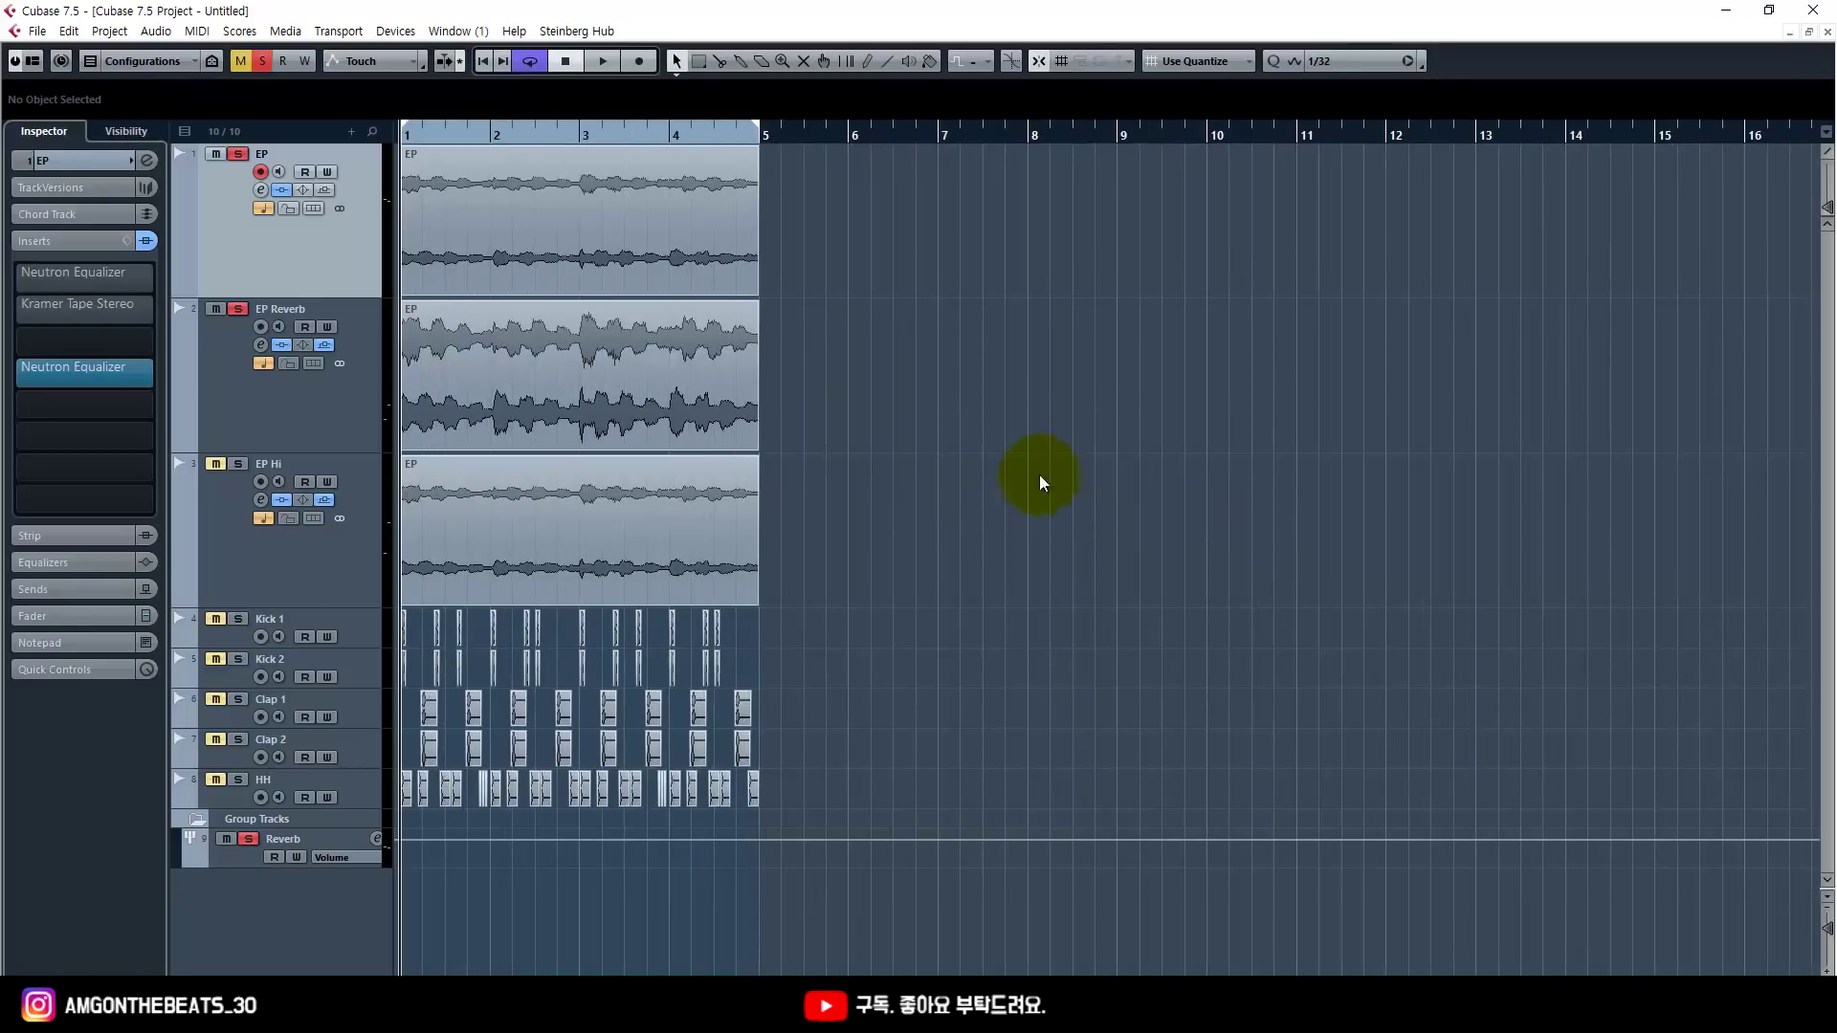
{"action": "left_click", "coordinate": [339, 545]}
{"action": "left_click", "coordinate": [355, 276], "text": "shift"}
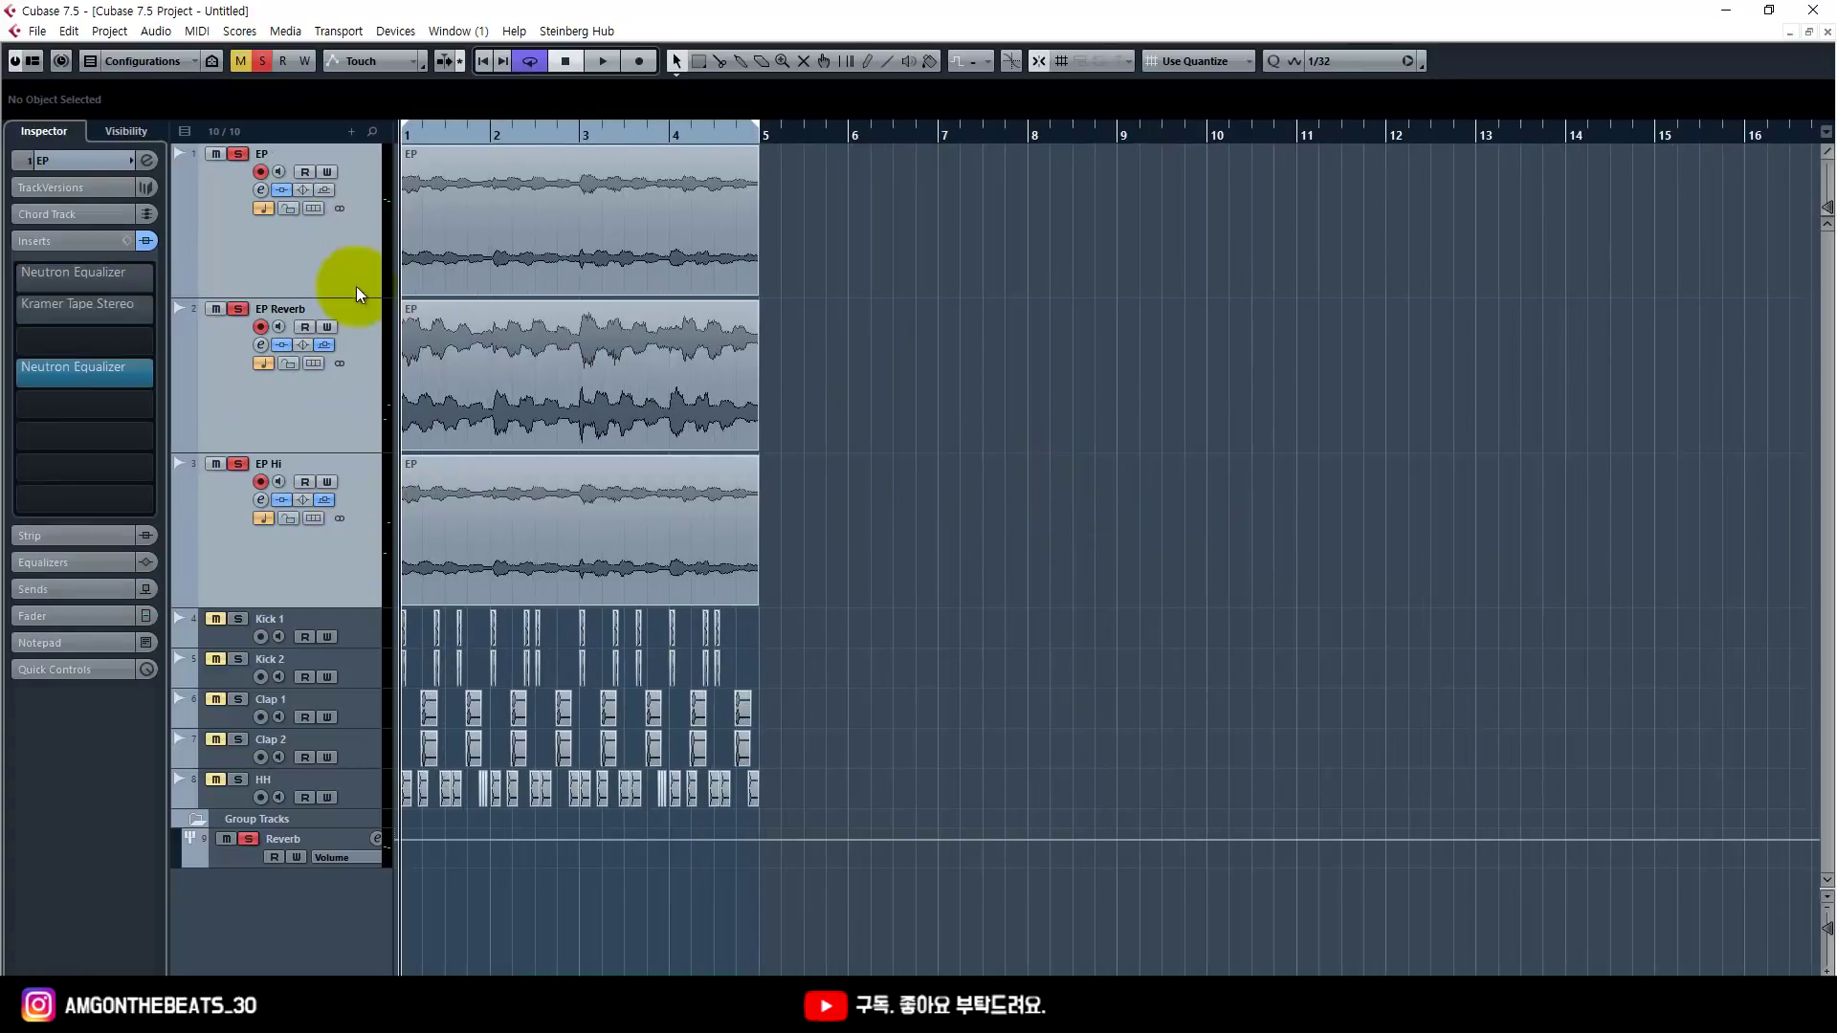
Step: Play the three soloed electric piano layers and set the EP Reverb fader to -6.50 dB and EP Hi to -8.24 dB
{"action": "left_click_drag", "start_coordinate": [360, 299], "coordinate": [362, 280]}
{"action": "key", "text": "h"}
{"action": "key", "text": "h"}
{"action": "key", "text": "h"}
{"action": "key", "text": "space"}
{"action": "key", "text": "g"}
{"action": "key", "text": "g"}
{"action": "key", "text": "F3"}
{"action": "left_click_drag", "start_coordinate": [516, 611], "coordinate": [519, 639]}
{"action": "left_click", "coordinate": [610, 622]}
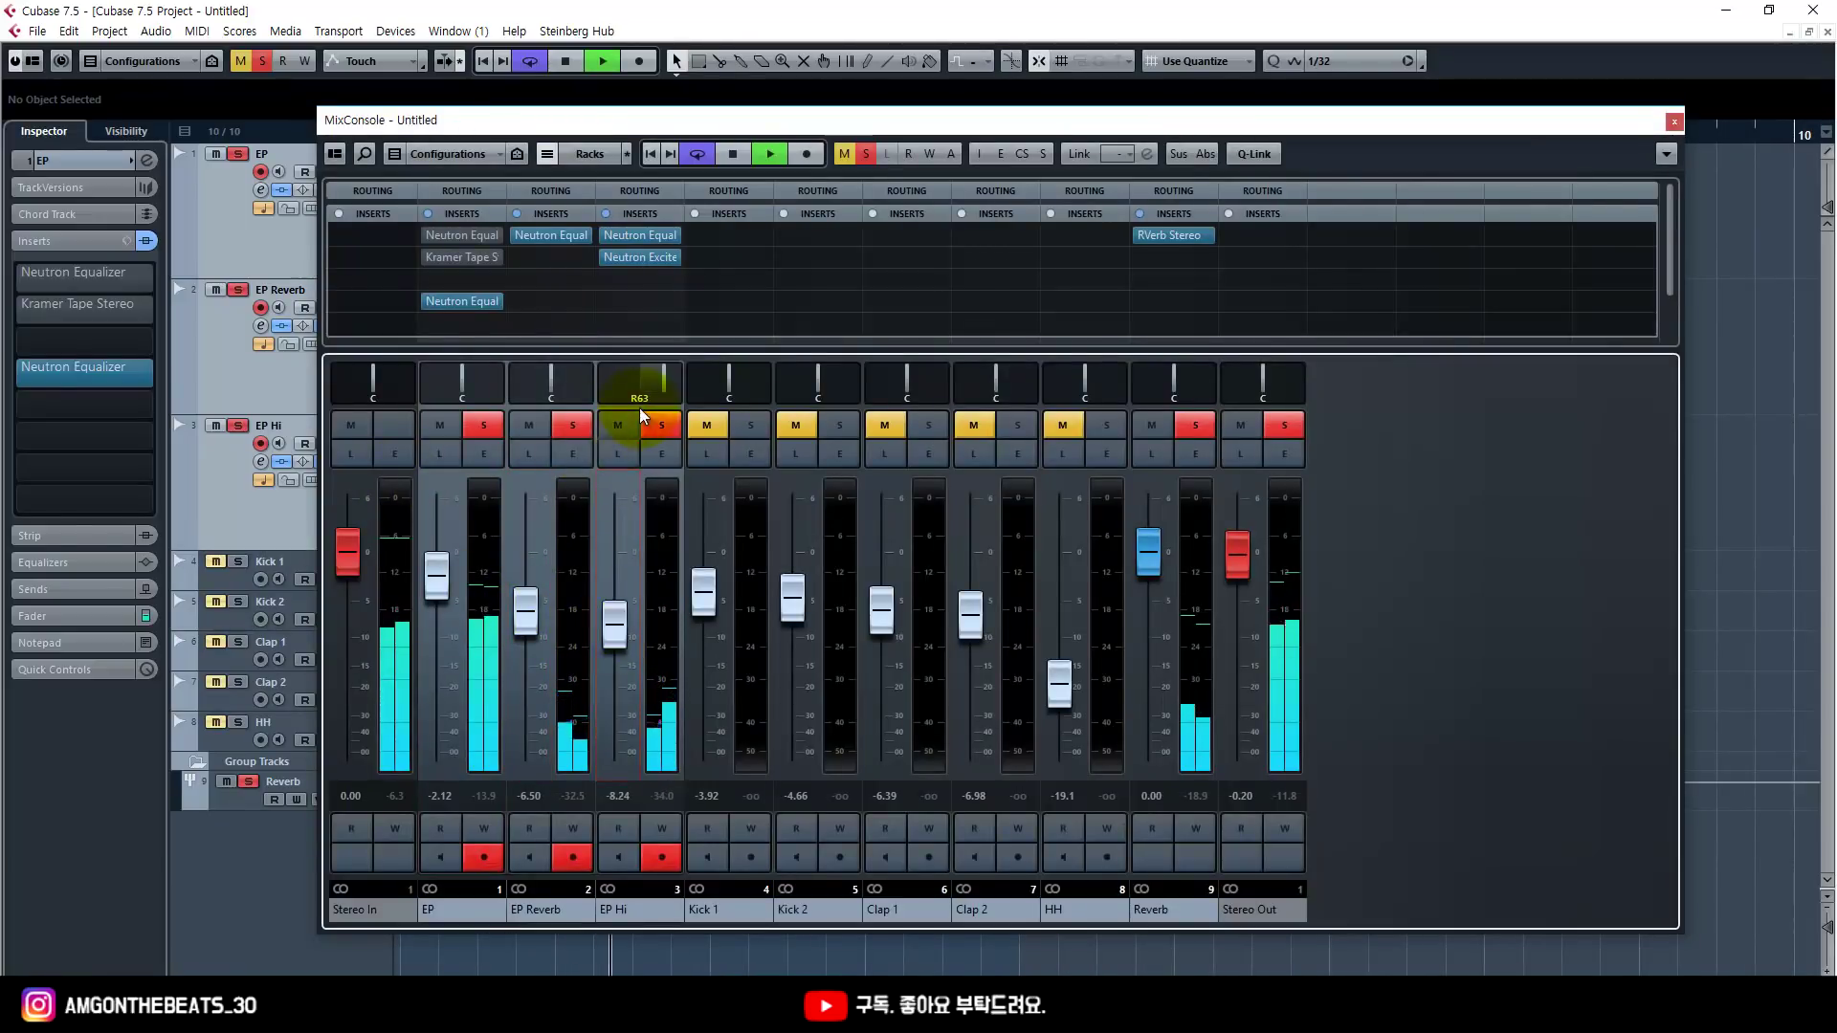
{"action": "key", "text": "F3"}
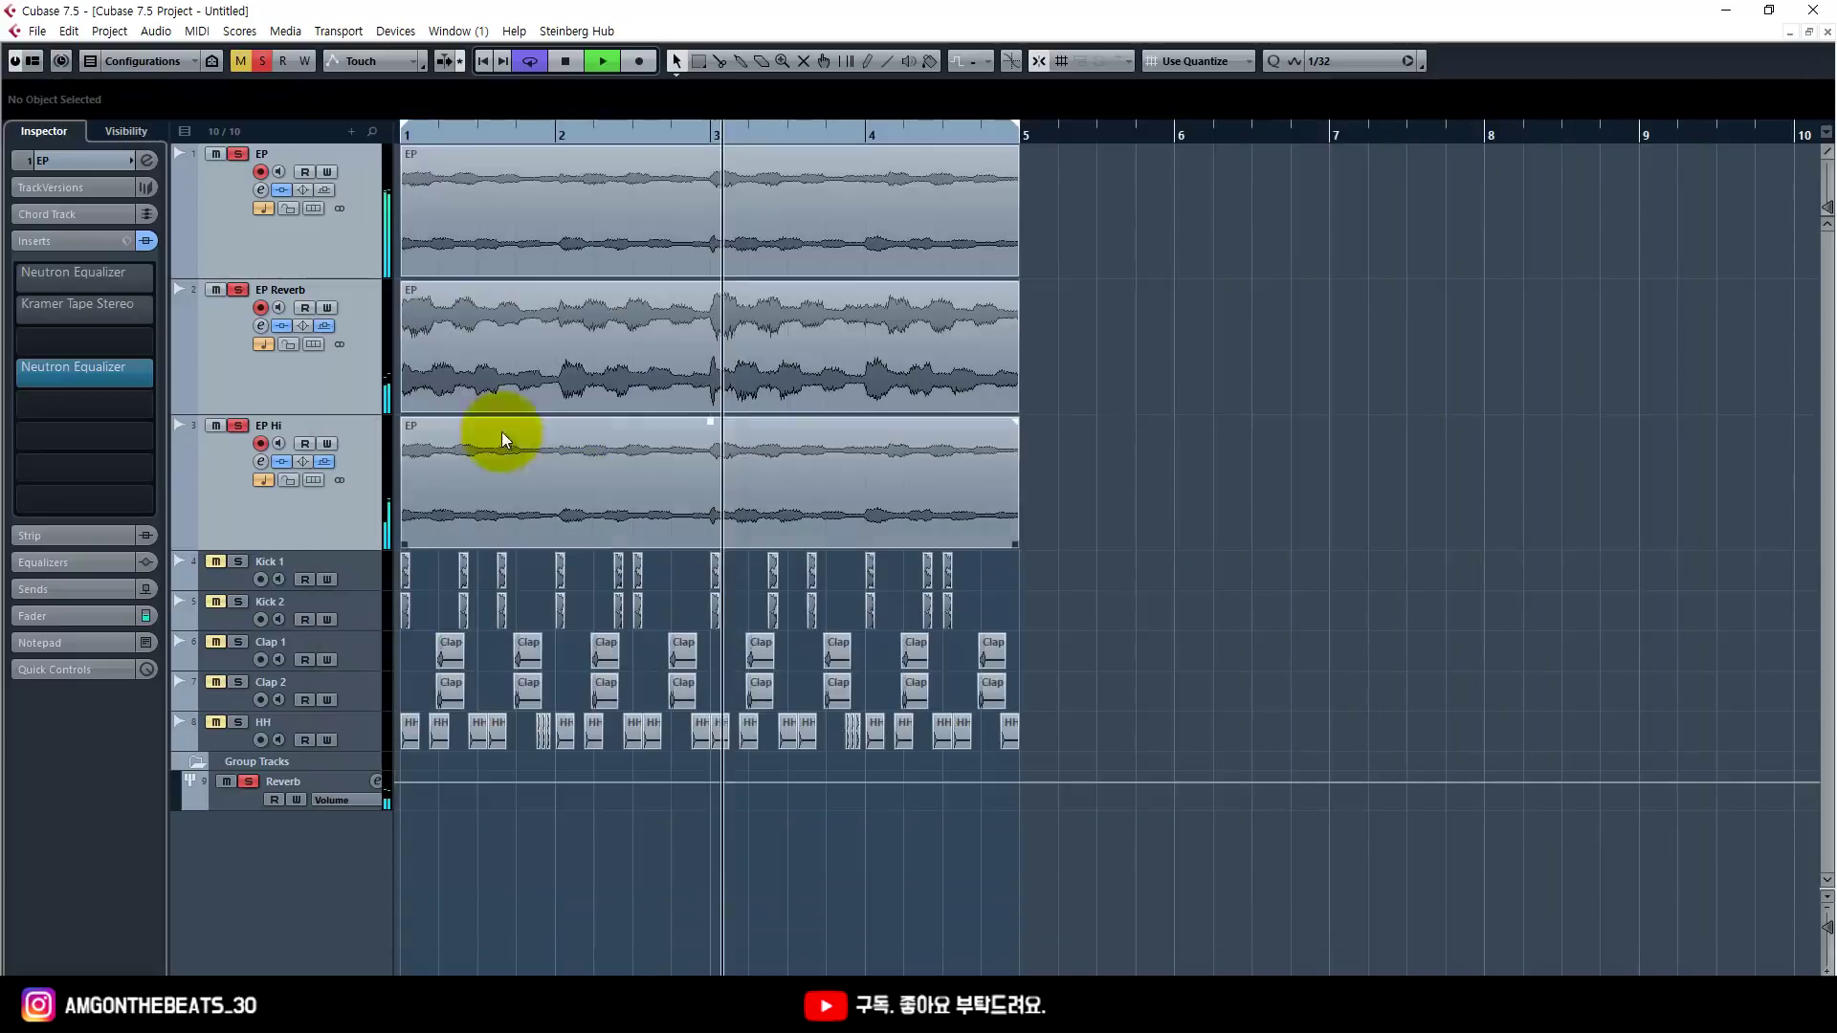
Step: Compare the sound without EP Reverb and EP Hi, then lower their faders to -8.11 dB and -9.60 dB and stop playback
{"action": "left_click", "coordinate": [350, 398]}
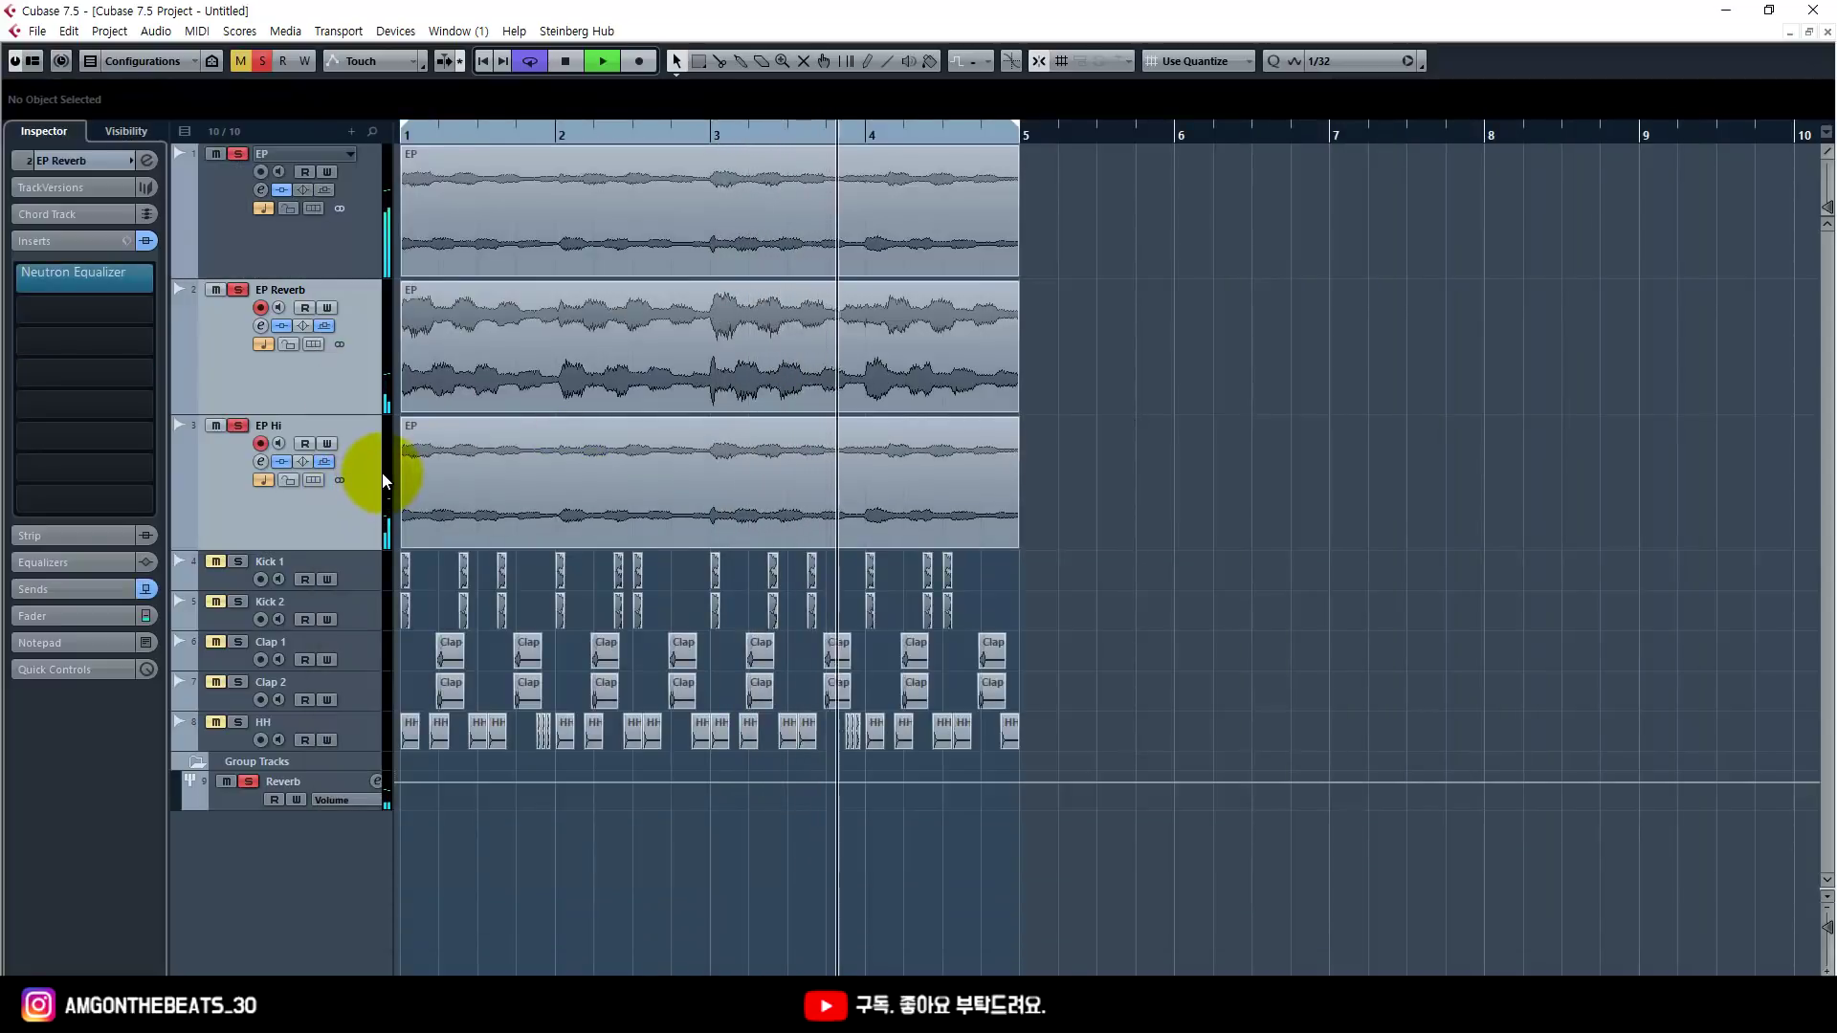
{"action": "key", "text": "s"}
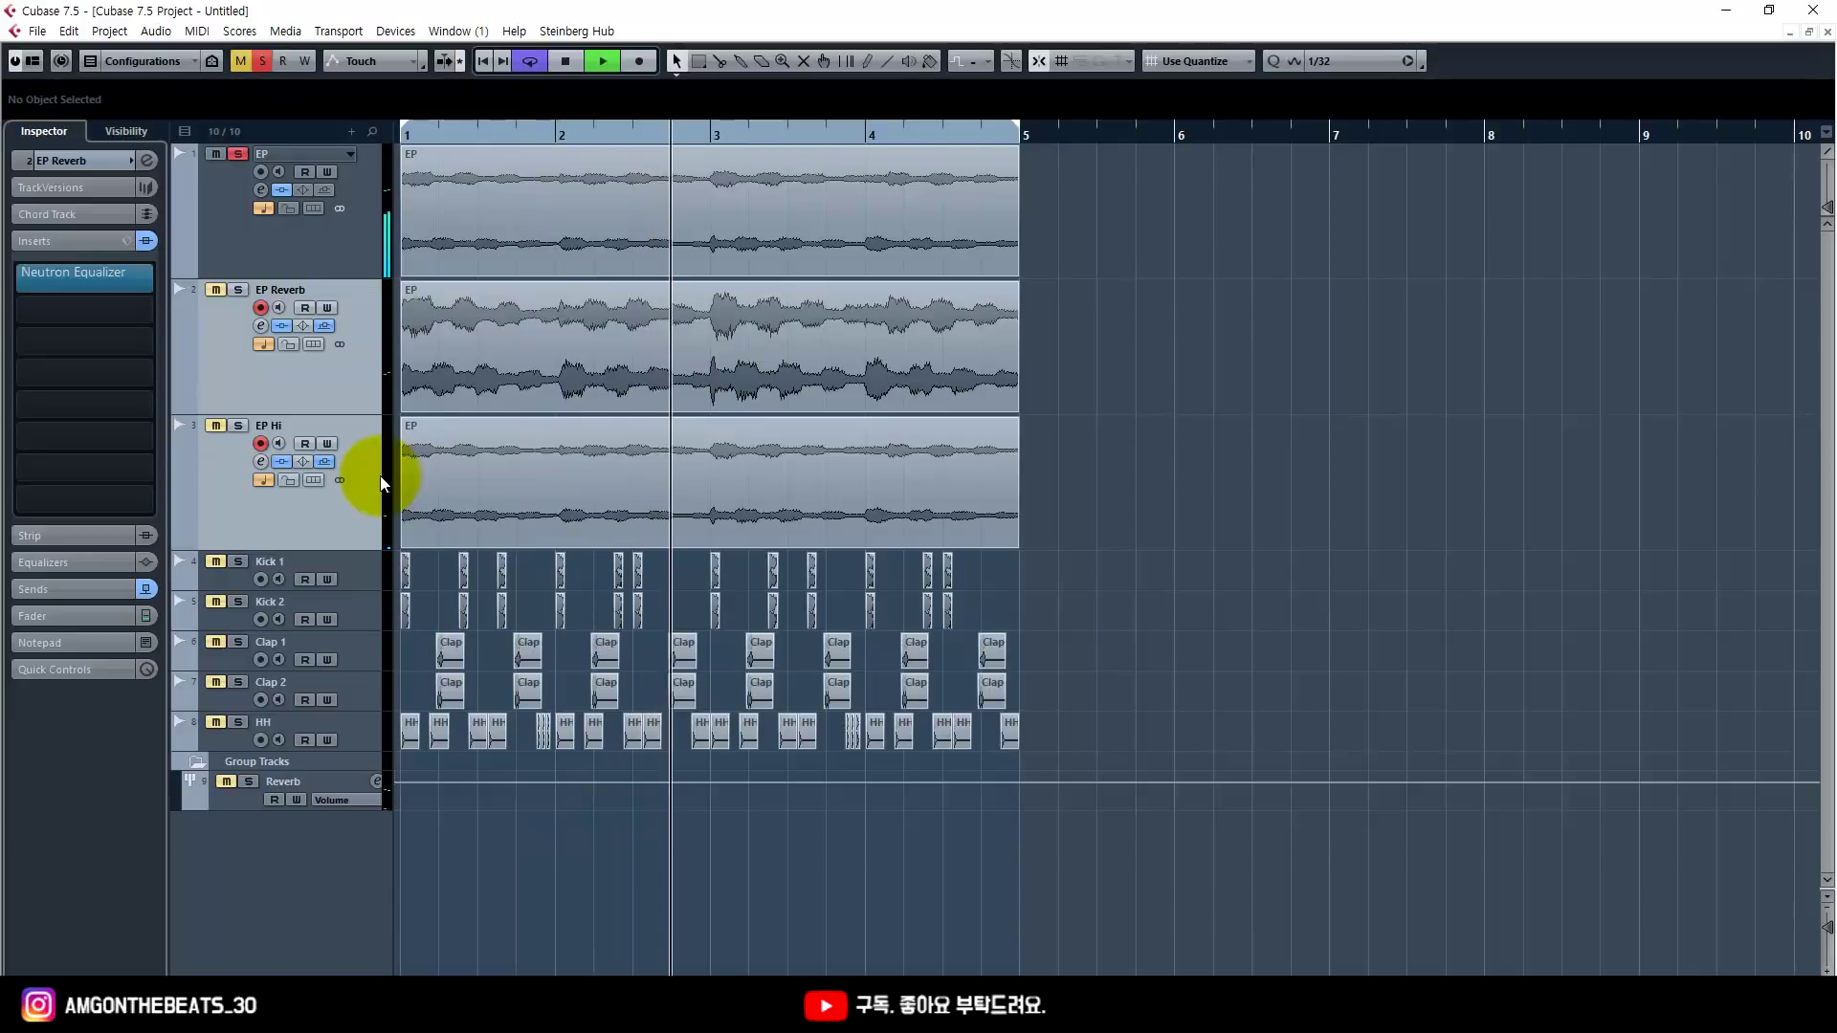
{"action": "key", "text": "F3"}
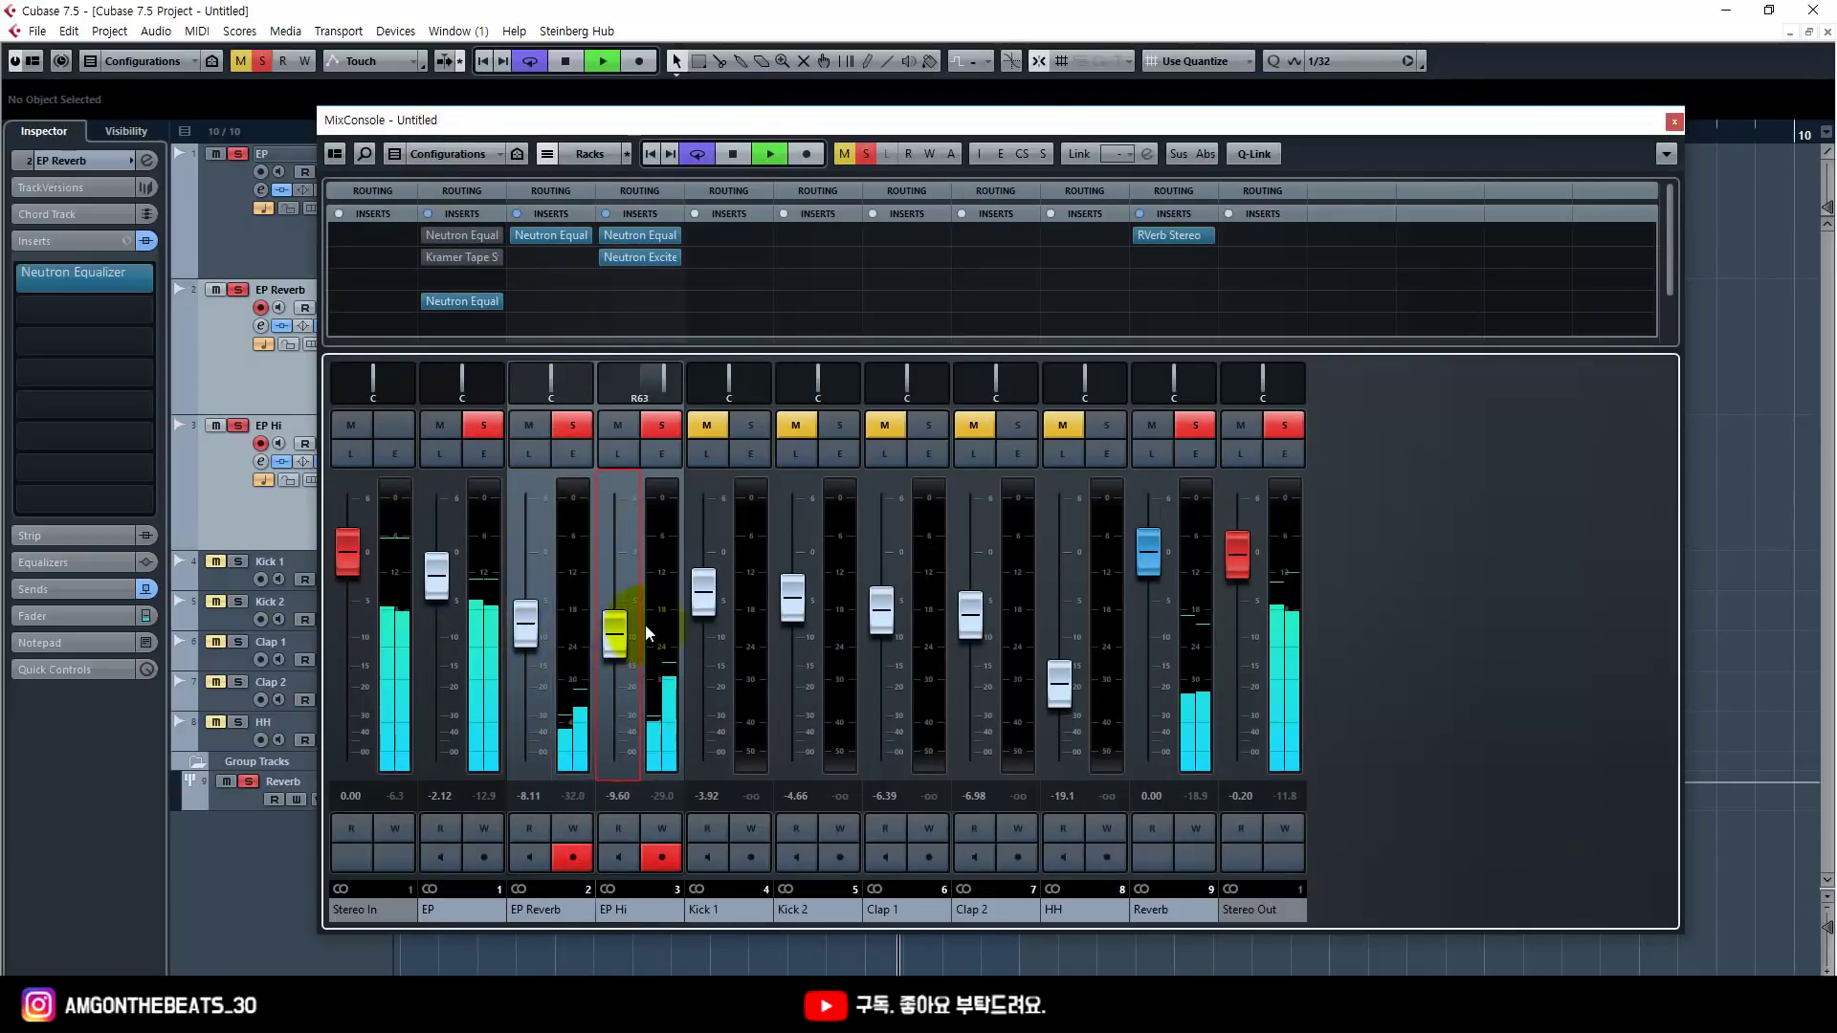
{"action": "key", "text": "F3"}
{"action": "key", "text": "space"}
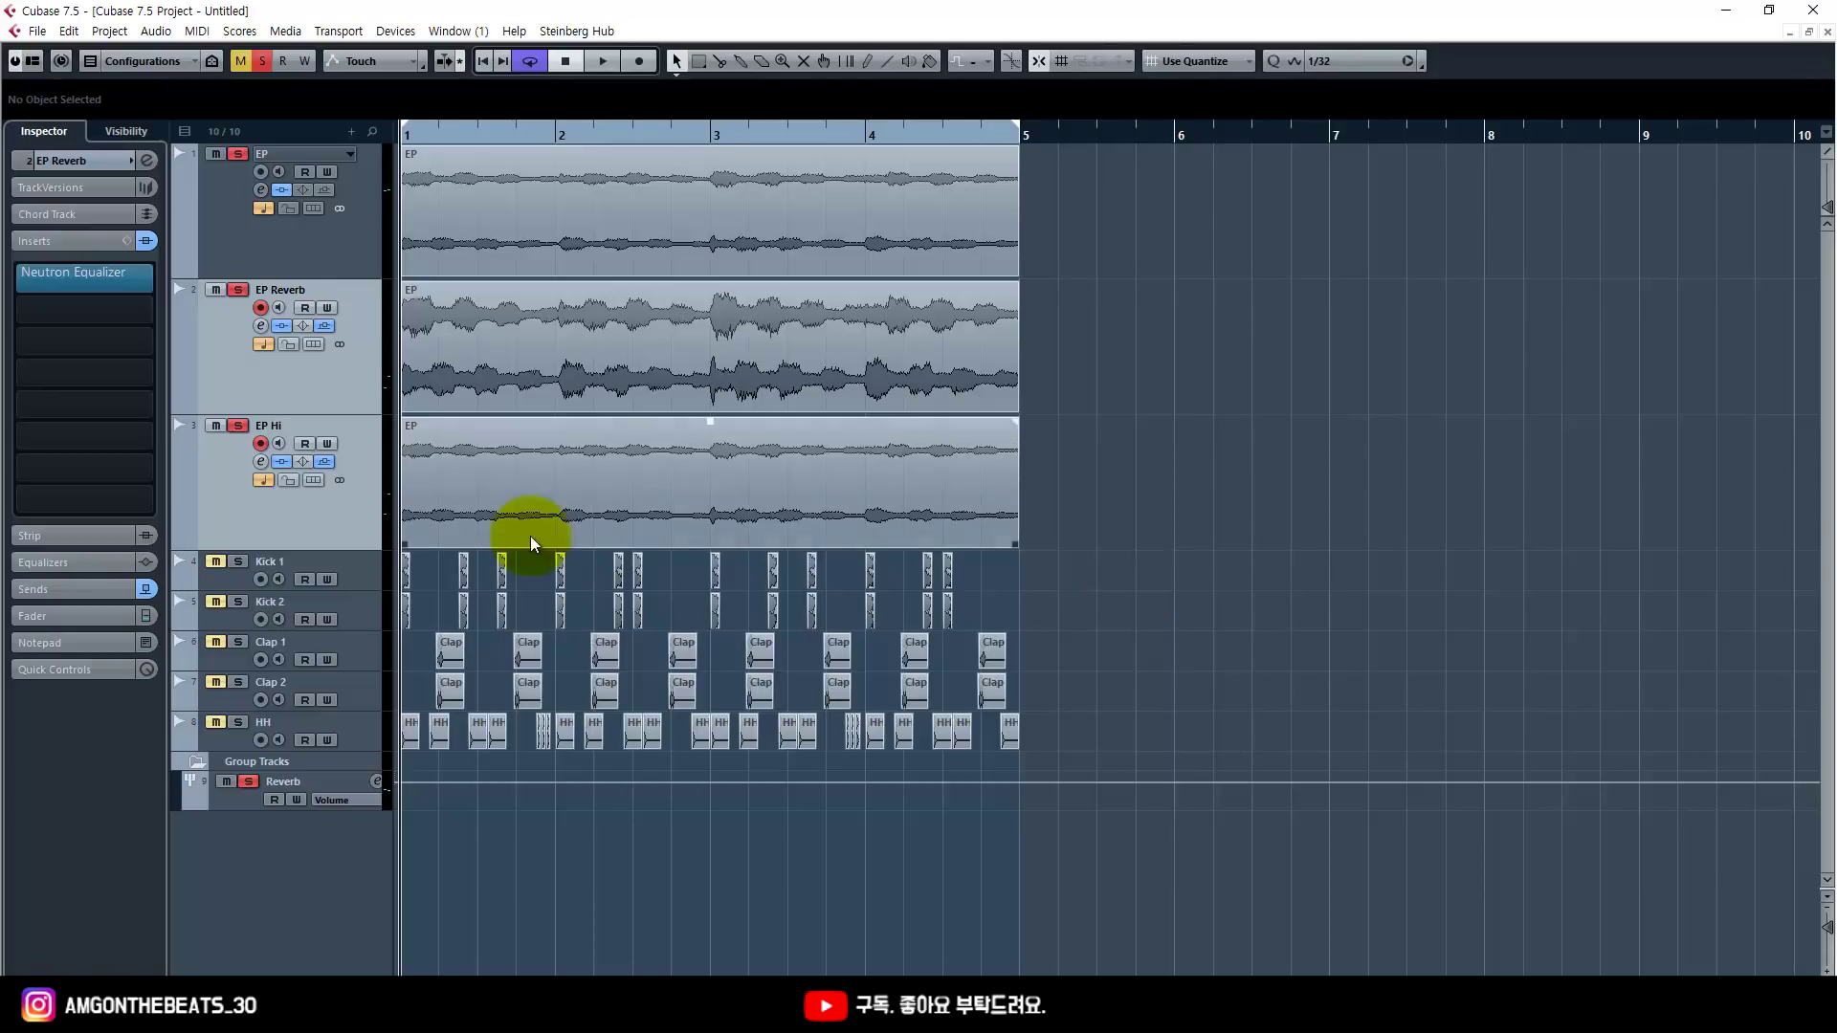
Step: Clear the solo on all tracks and play the three electric piano layers together with the drums
{"action": "left_click", "coordinate": [364, 234]}
{"action": "key", "text": "alt+s"}
{"action": "key", "text": "space"}
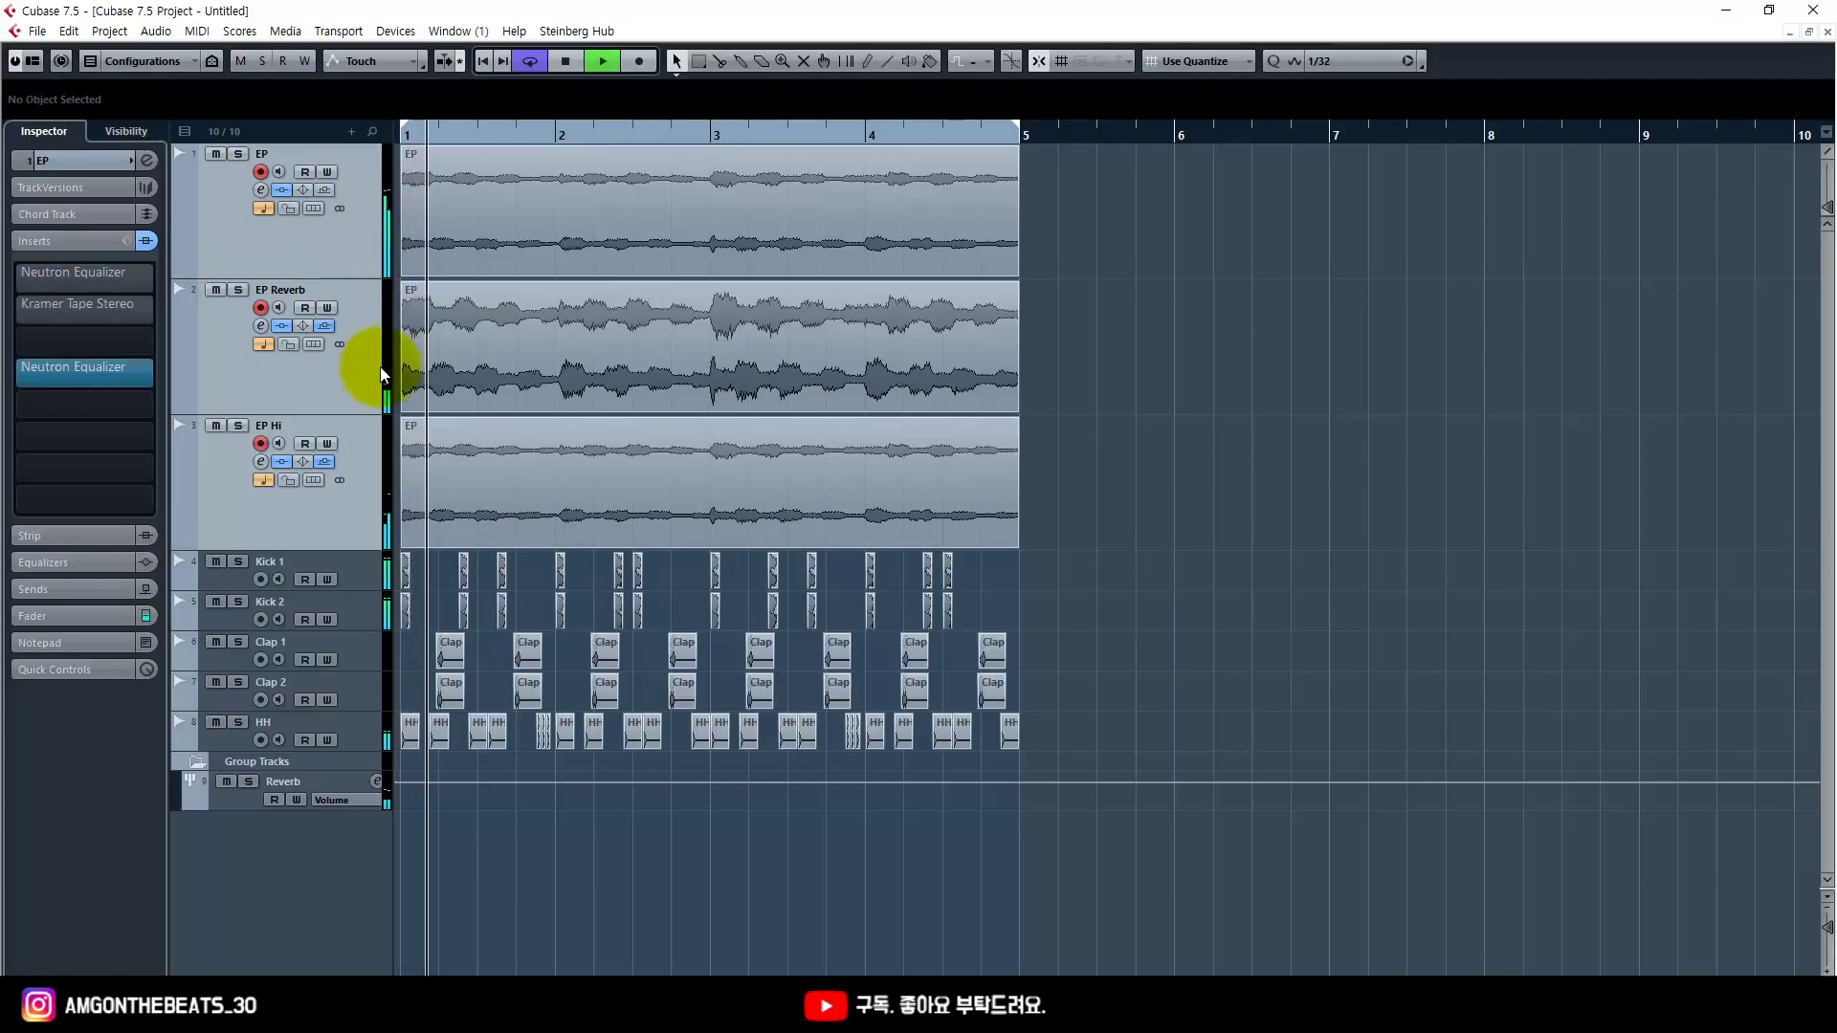
Step: Mute EP Reverb and EP Hi together to compare the full mix, unmute them again and stop playback
{"action": "left_click", "coordinate": [376, 384]}
{"action": "left_click", "coordinate": [363, 475], "text": "shift"}
{"action": "key", "text": "m"}
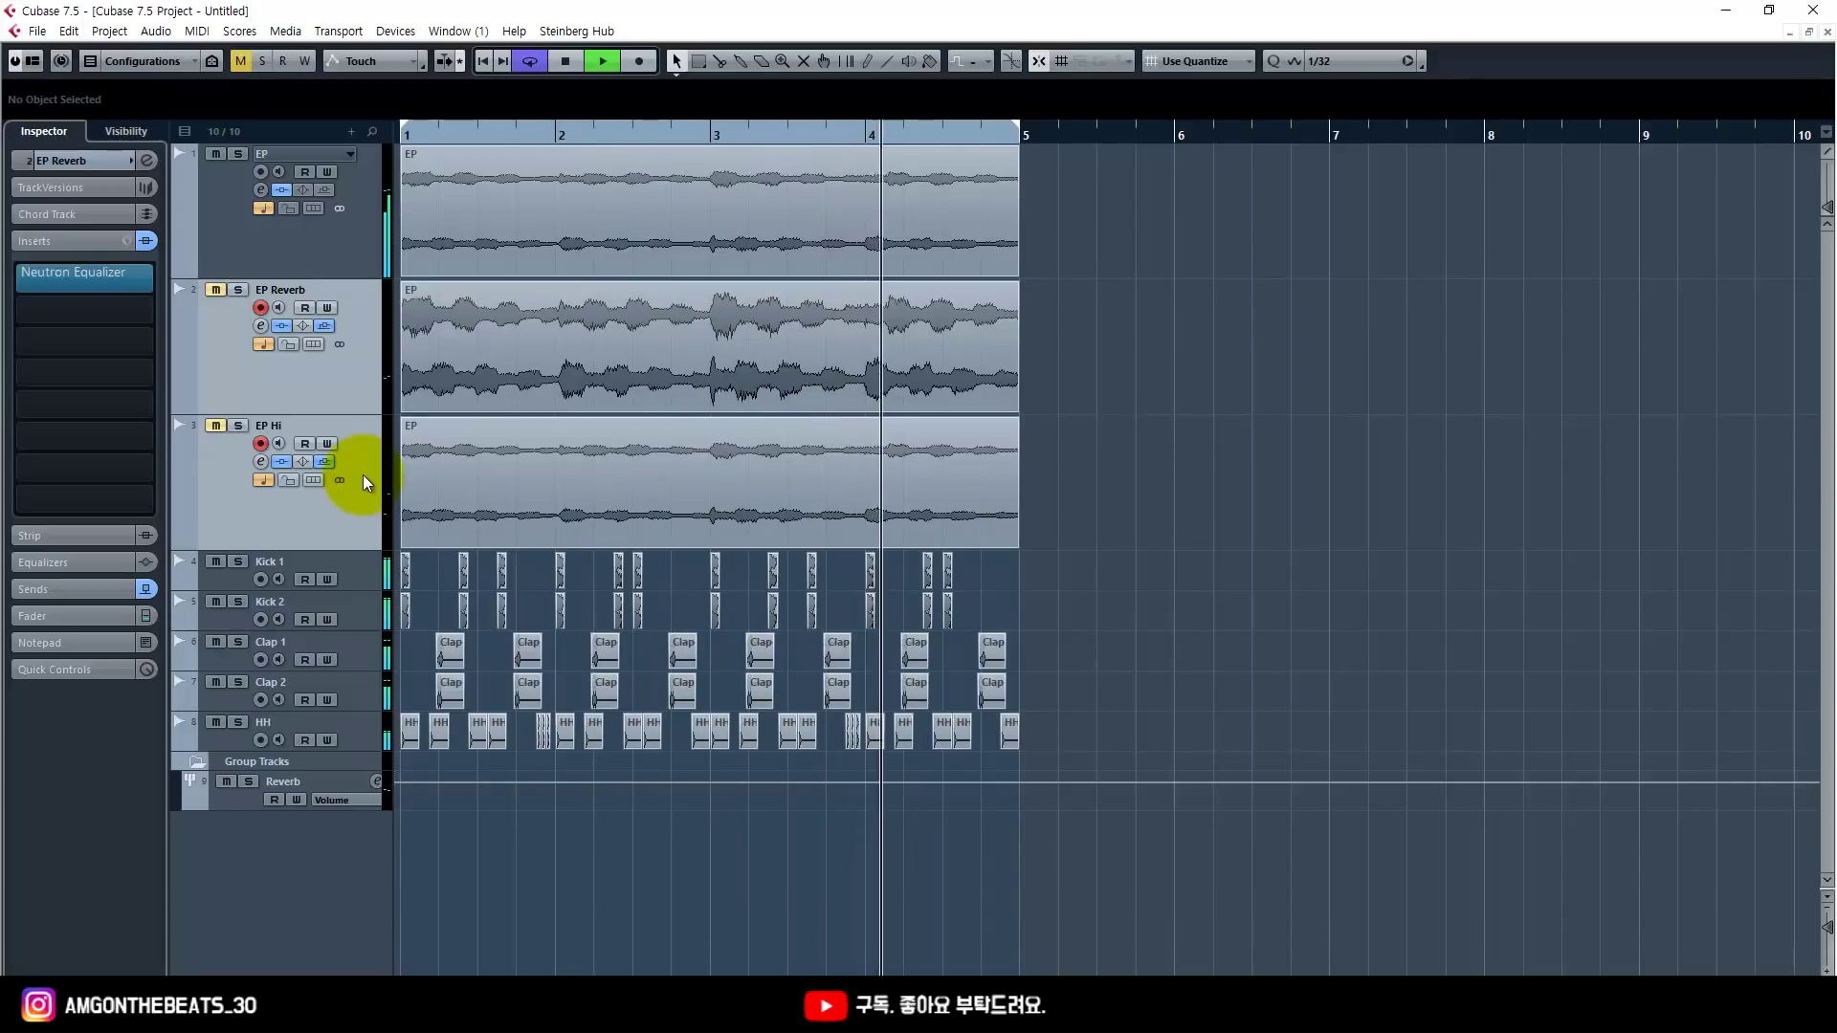
{"action": "key", "text": "alt+m"}
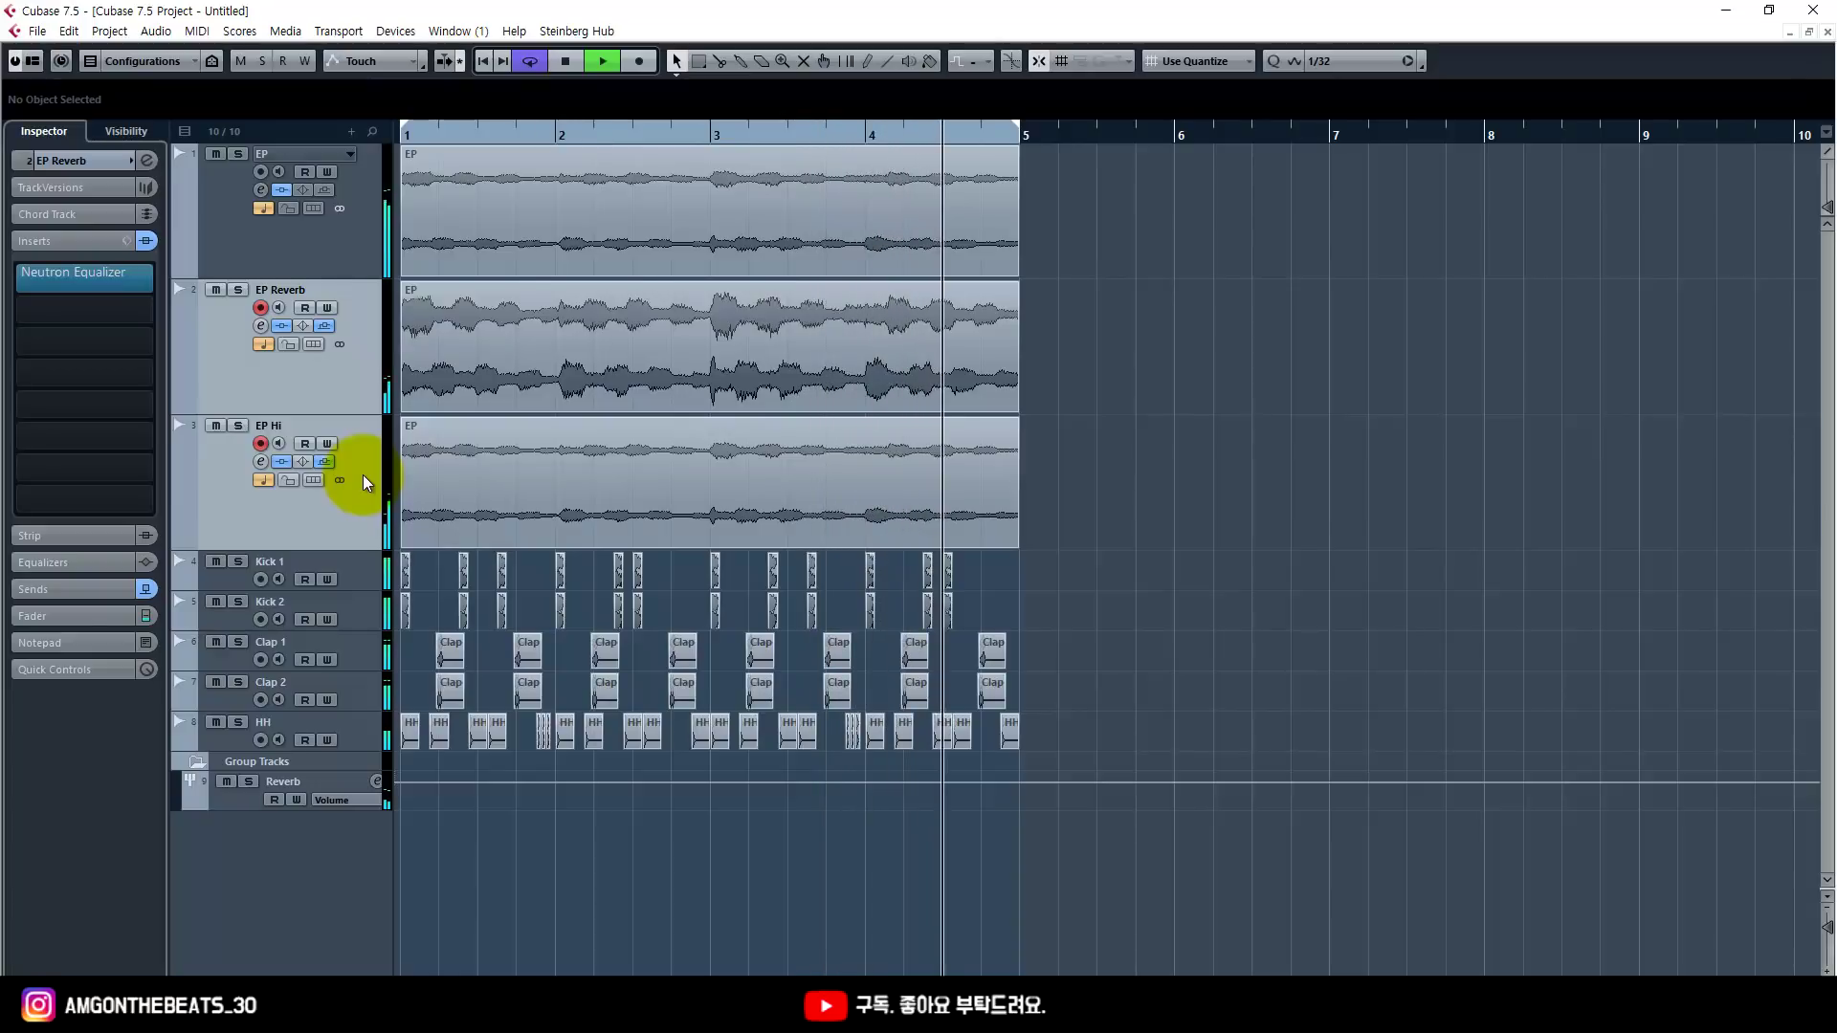
{"action": "key", "text": "space"}
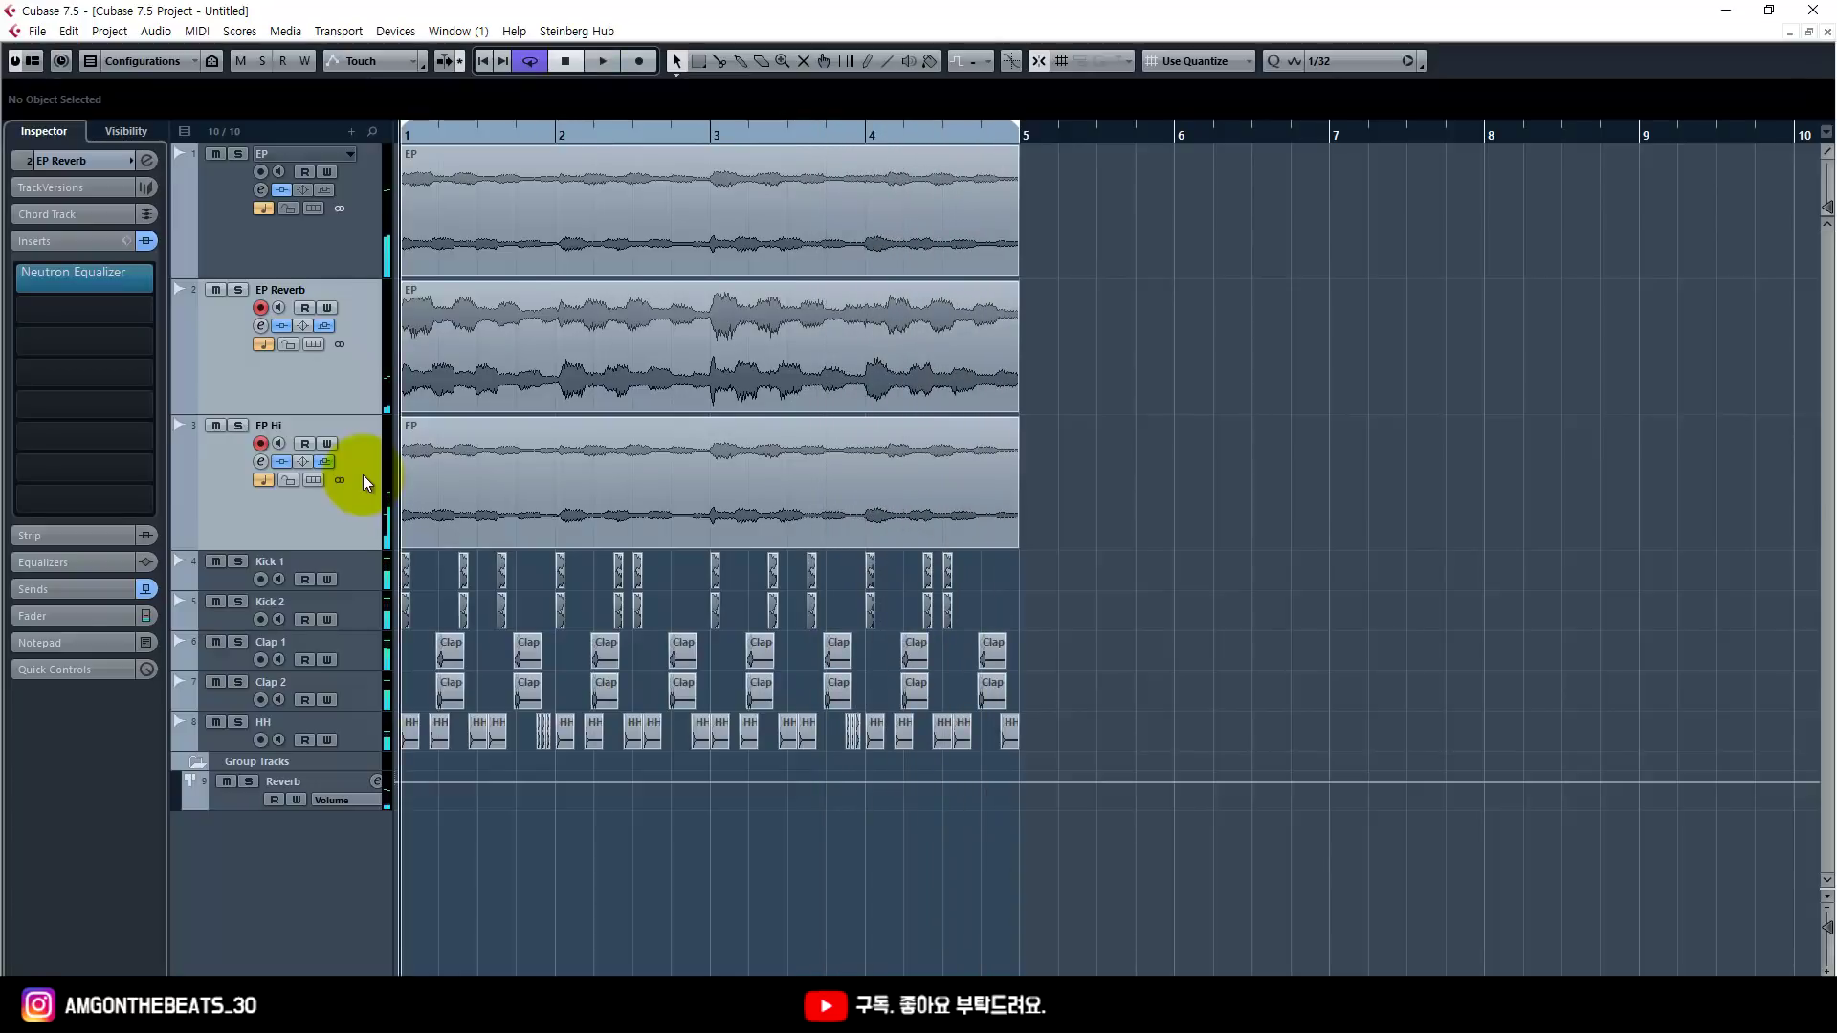